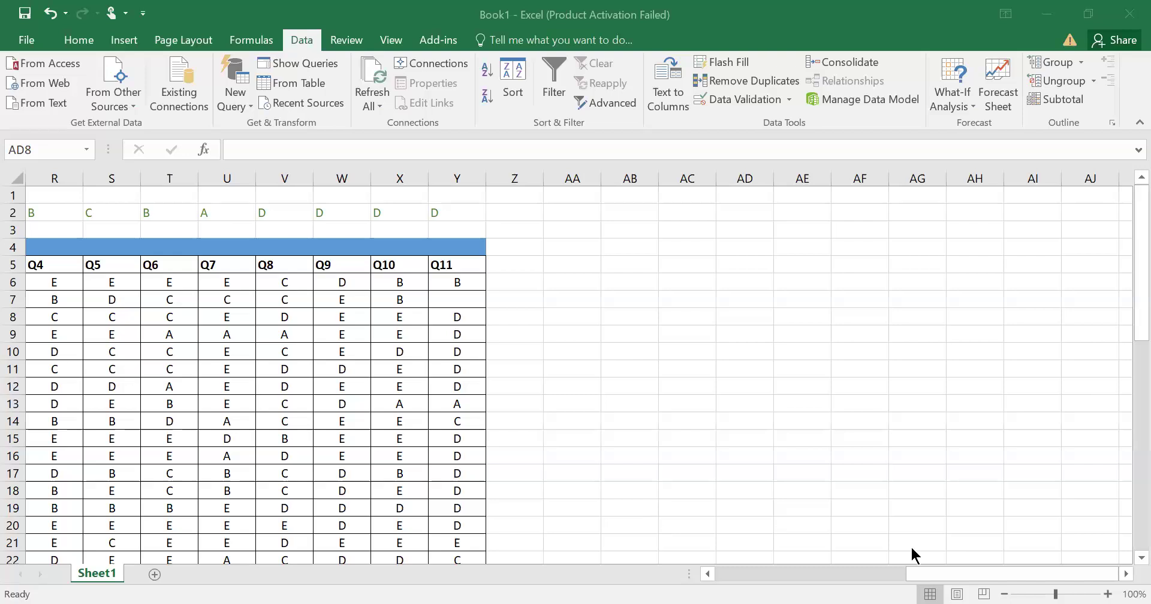
# - Examine the answer key in row 2 and the students' Pre and Post responses for Q1 to Q11
pyautogui.click(713, 573)
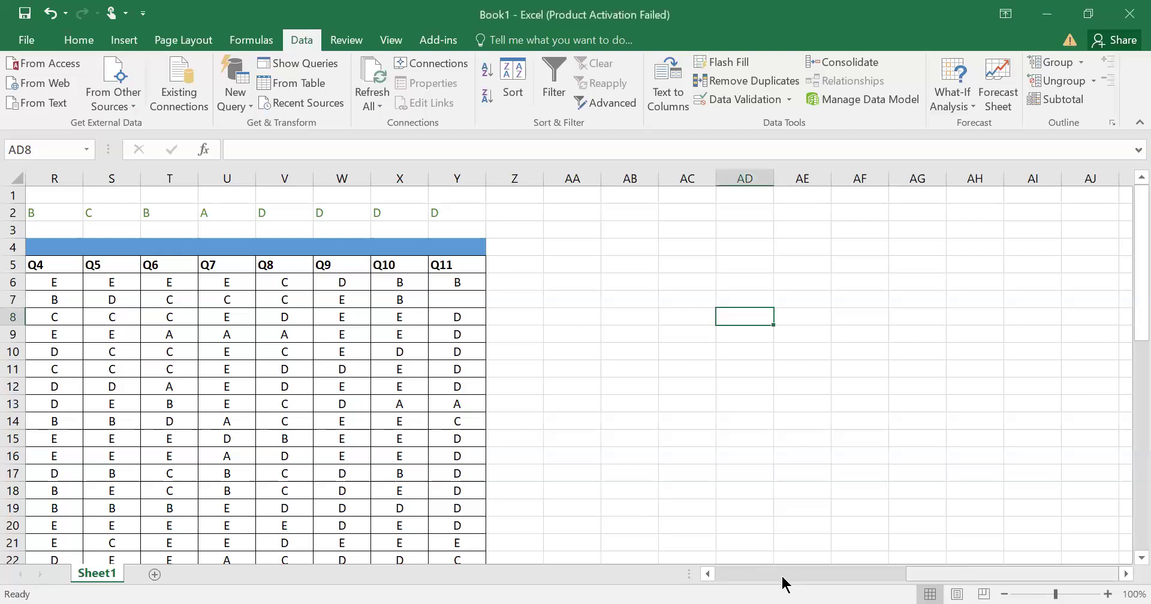
pyautogui.click(743, 576)
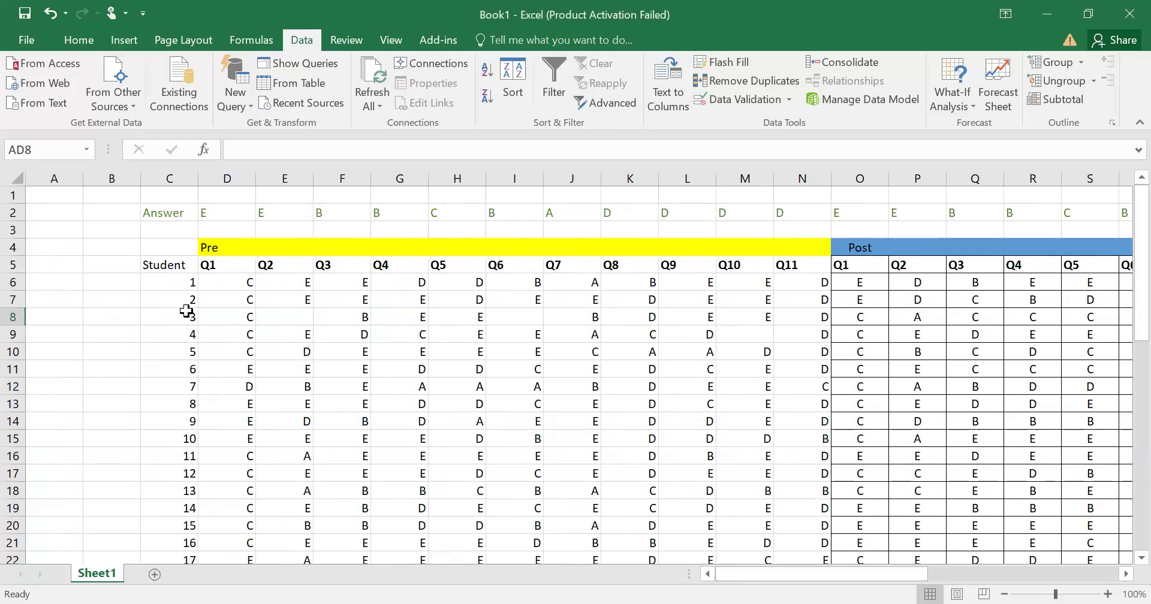
pyautogui.click(174, 267)
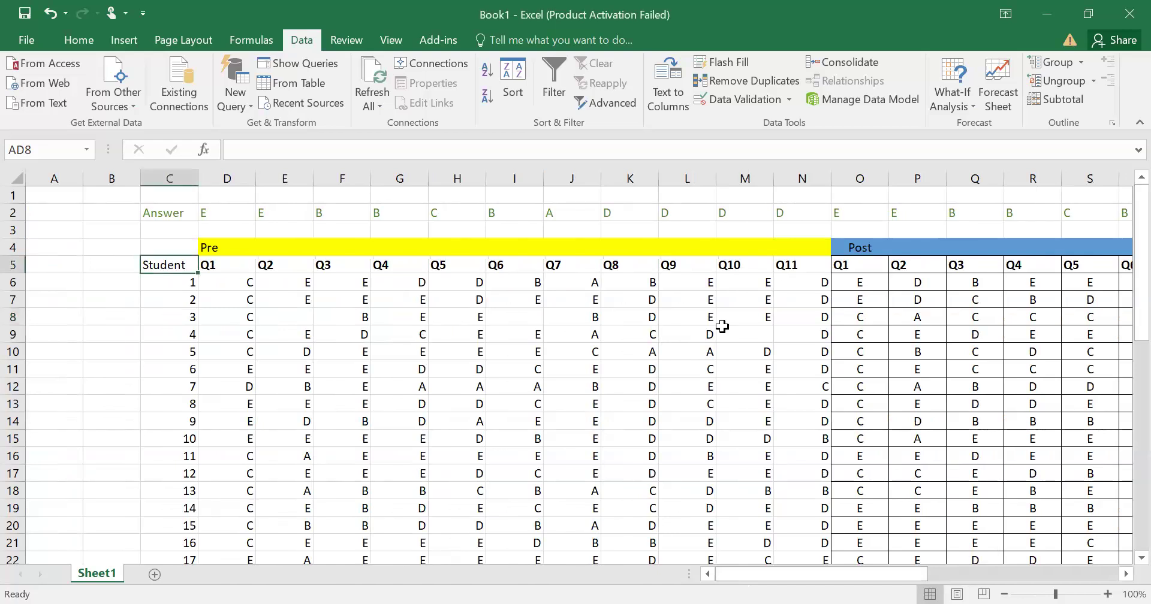
pyautogui.moveTo(1125, 333); pyautogui.dragTo(1123, 259)
pyautogui.click(208, 270)
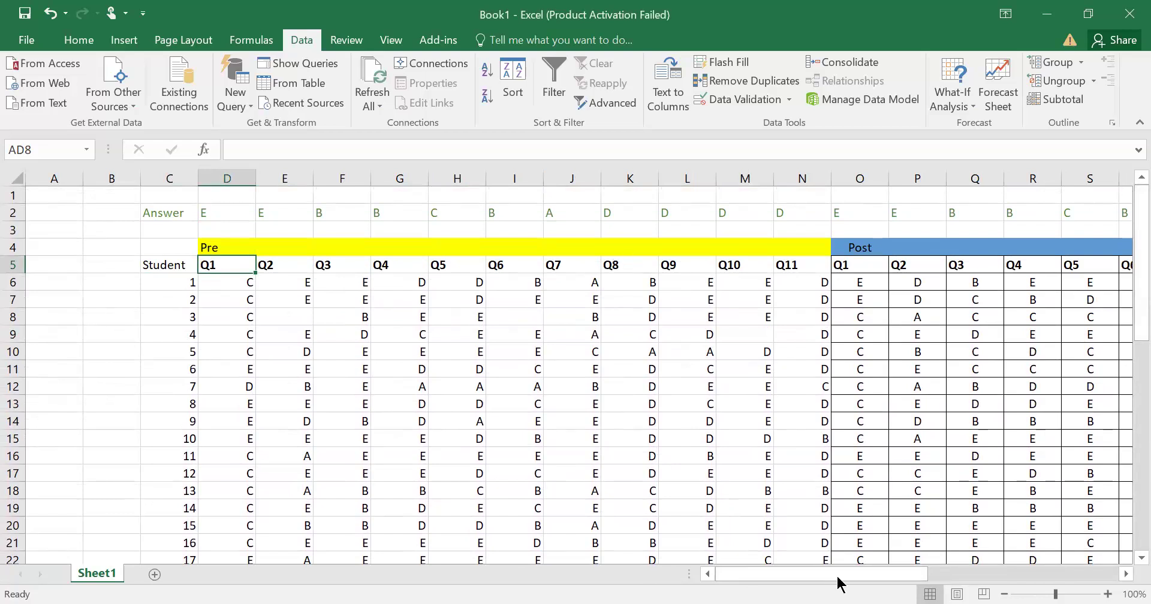
pyautogui.moveTo(841, 584); pyautogui.dragTo(908, 581)
pyautogui.moveTo(506, 250); pyautogui.dragTo(608, 261)
pyautogui.click(608, 260)
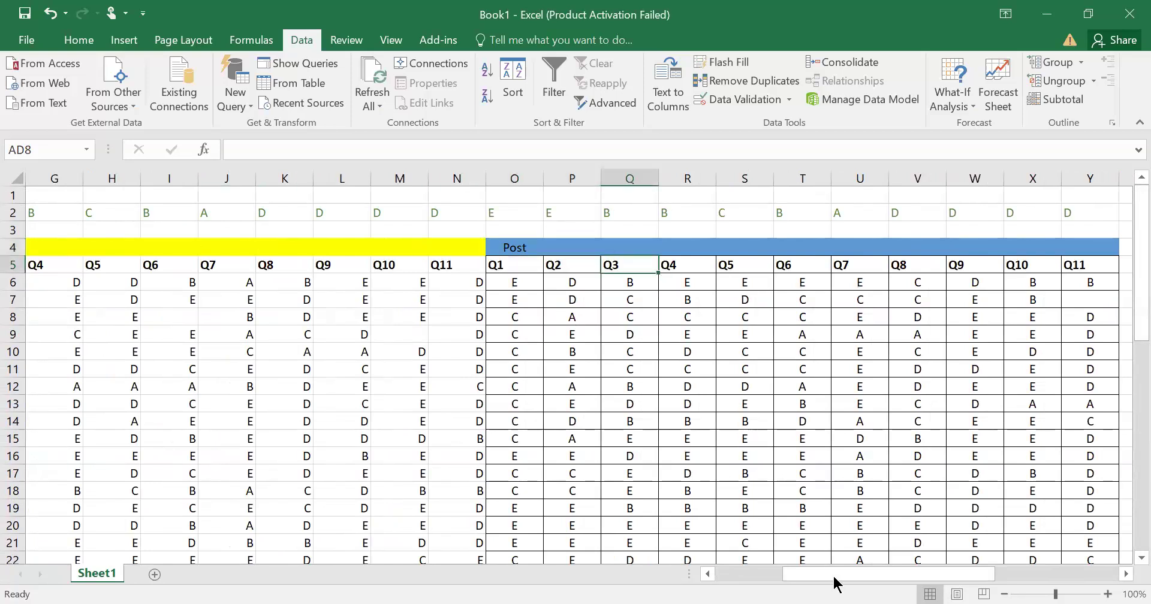
pyautogui.moveTo(829, 576); pyautogui.dragTo(736, 583)
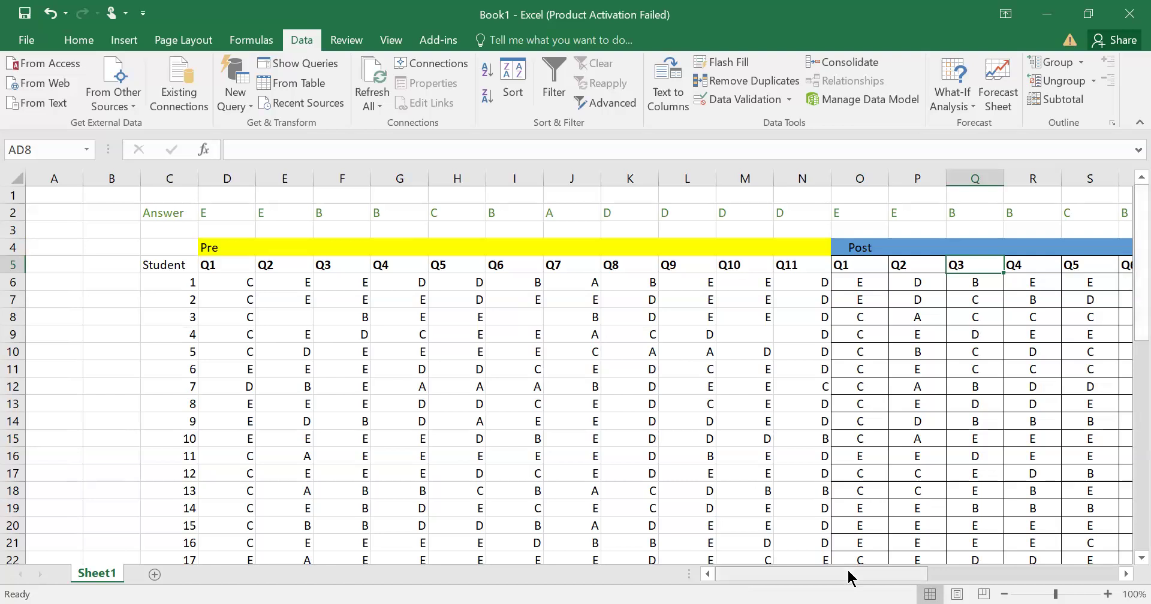
pyautogui.moveTo(847, 570); pyautogui.dragTo(975, 572)
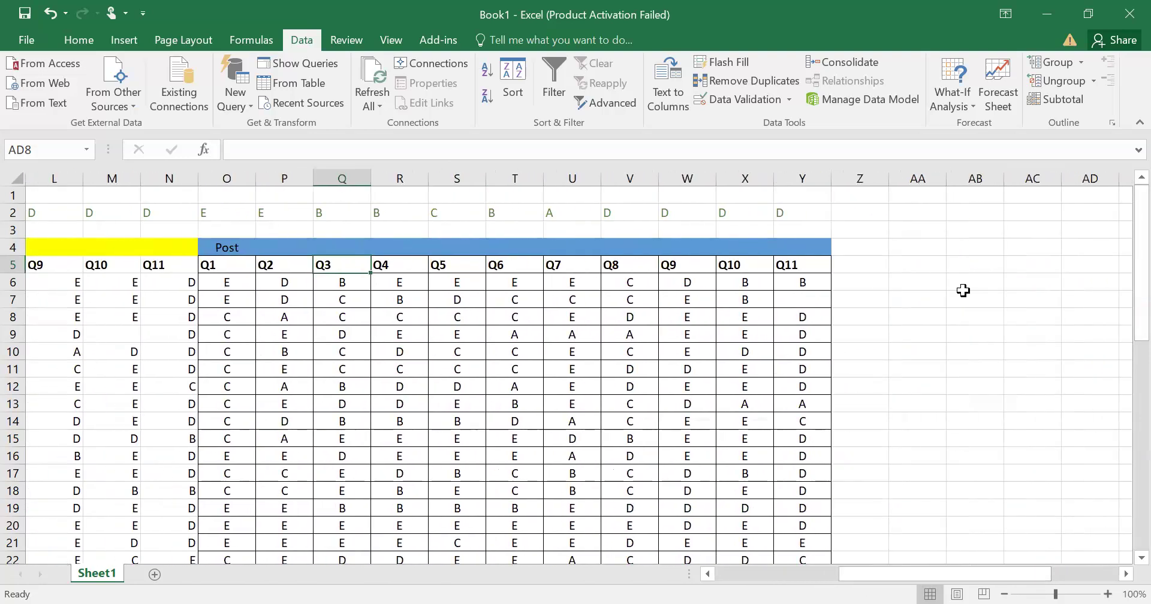
# - Enter the heading Pre in cell AA4, beyond the Post response table
pyautogui.click(918, 227)
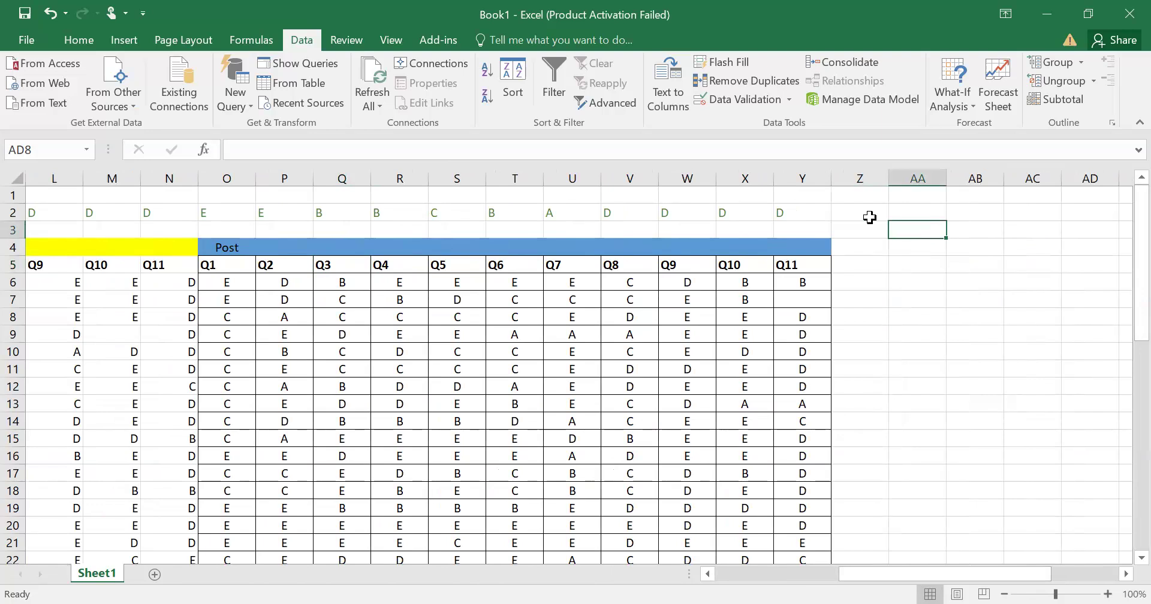
pyautogui.click(919, 248)
pyautogui.write('Pr')
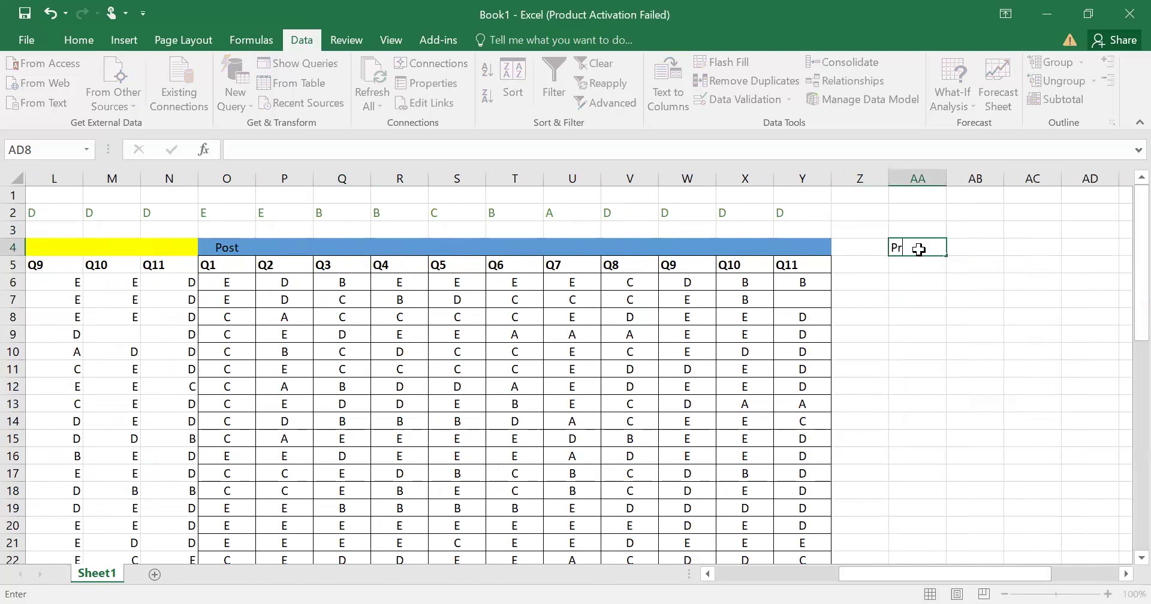
pyautogui.write('e')
pyautogui.press('Return')
# - Enter the question numbers 1 and 2 in cells AA5 and AB5 beneath the Pre heading
pyautogui.write('1')
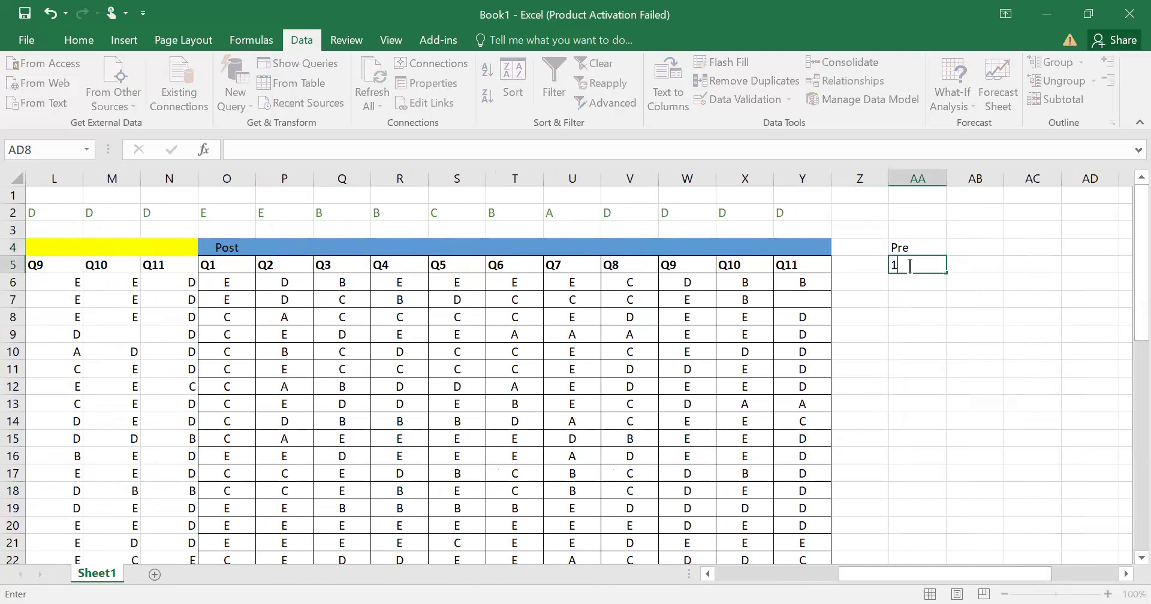
pyautogui.press('Tab')
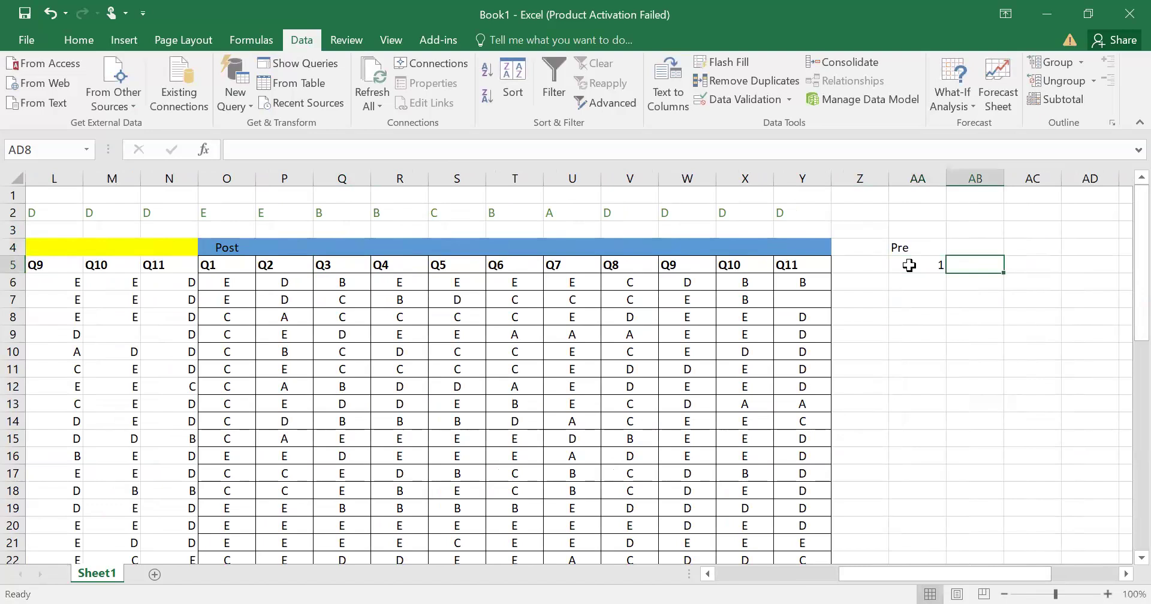
pyautogui.write('2')
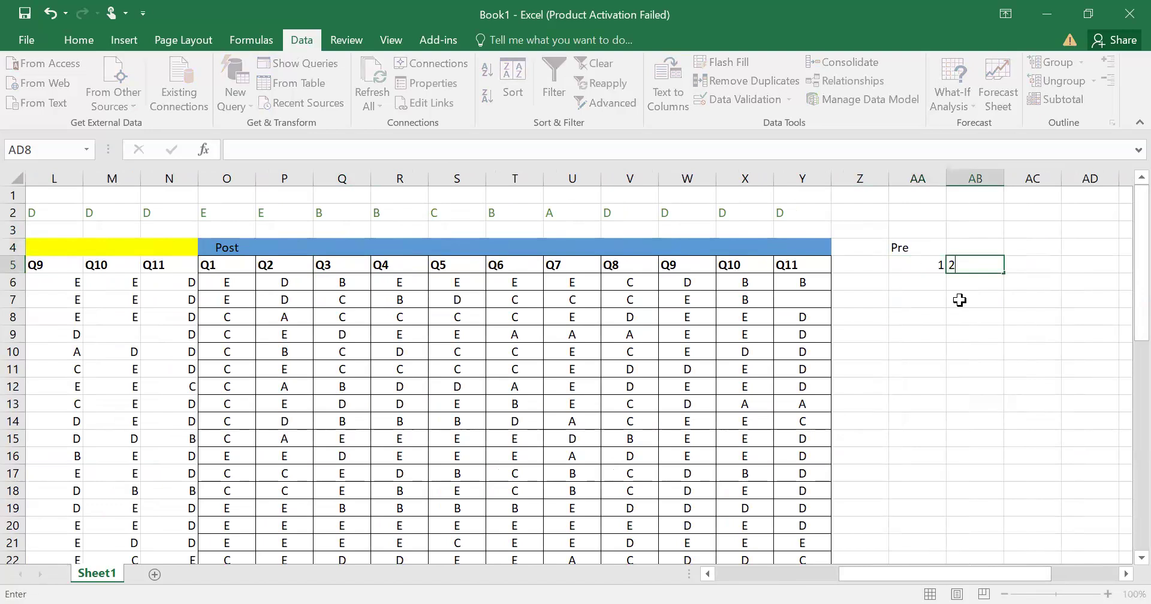
pyautogui.press('Return')
# - Copy the Post table's Q1 to Q11 headers from O5:Y5 into row 5 starting at AA5
pyautogui.moveTo(210, 267); pyautogui.dragTo(791, 263)
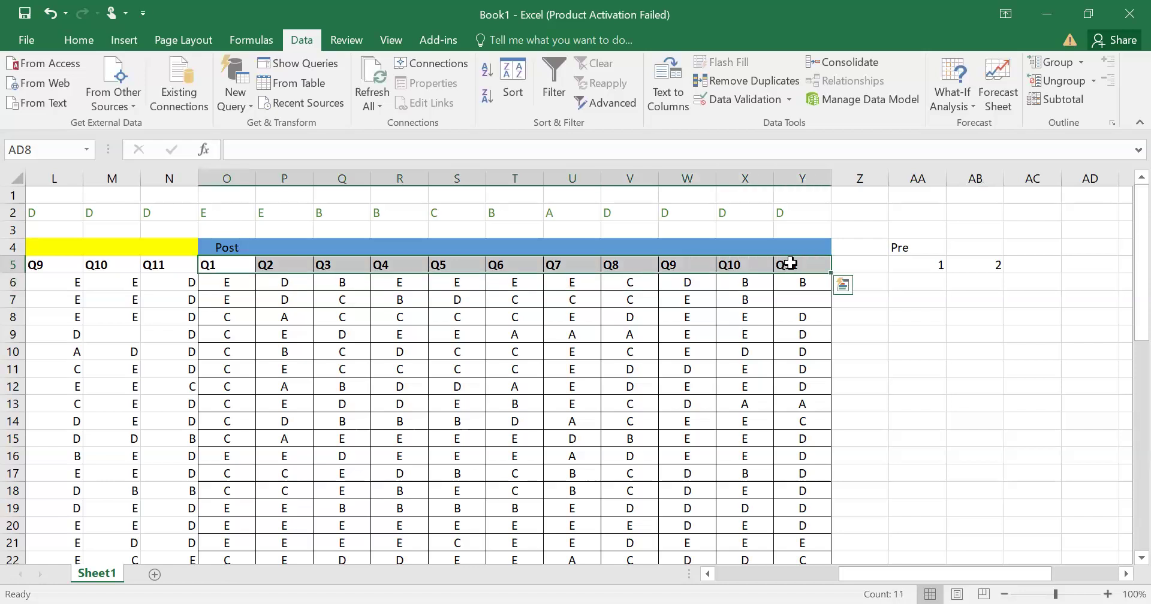
pyautogui.hotkey('ctrl', 'c')
pyautogui.click(916, 266)
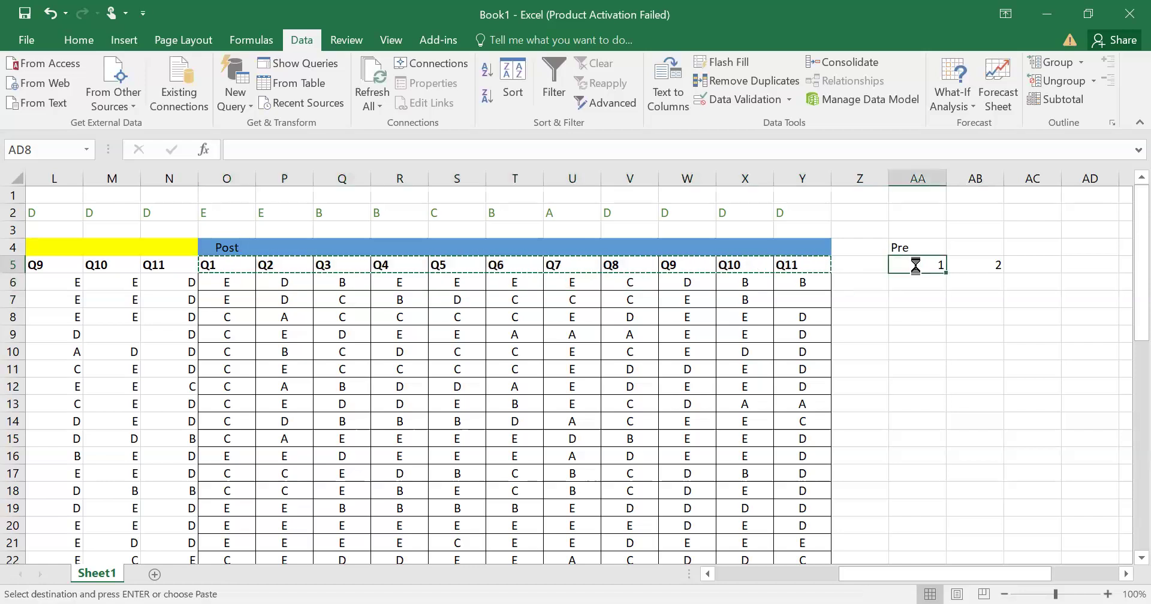
pyautogui.hotkey('ctrl', 'v')
# - Paste the same Q1 to Q11 headers starting at AL5 and enter the heading Post in AL4
pyautogui.moveTo(994, 576); pyautogui.dragTo(1125, 576)
pyautogui.click(1125, 575)
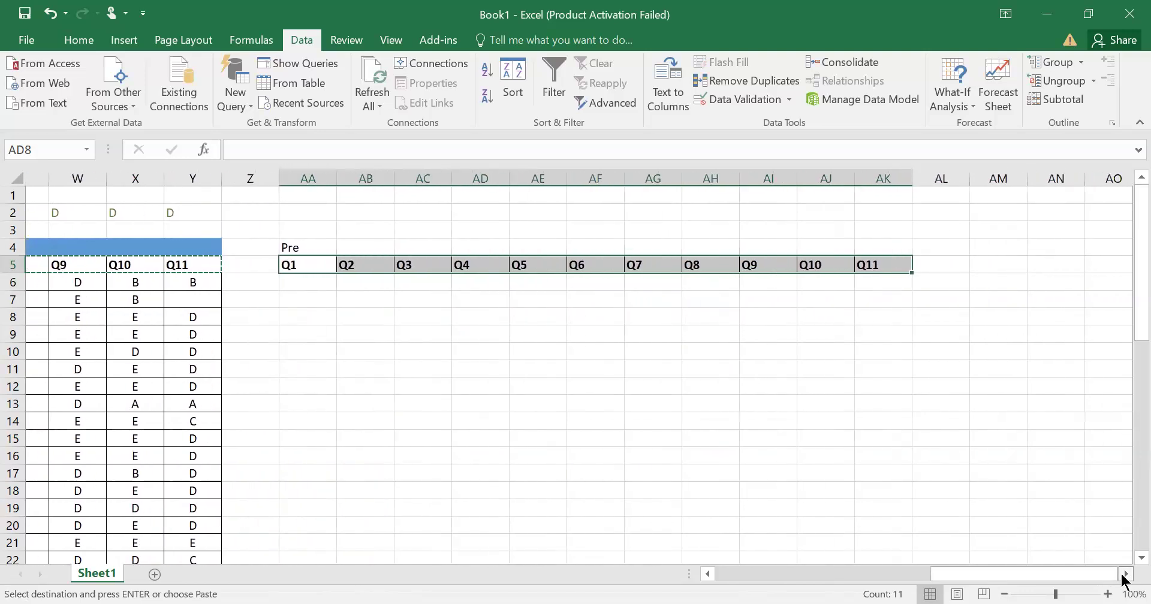
pyautogui.click(860, 268)
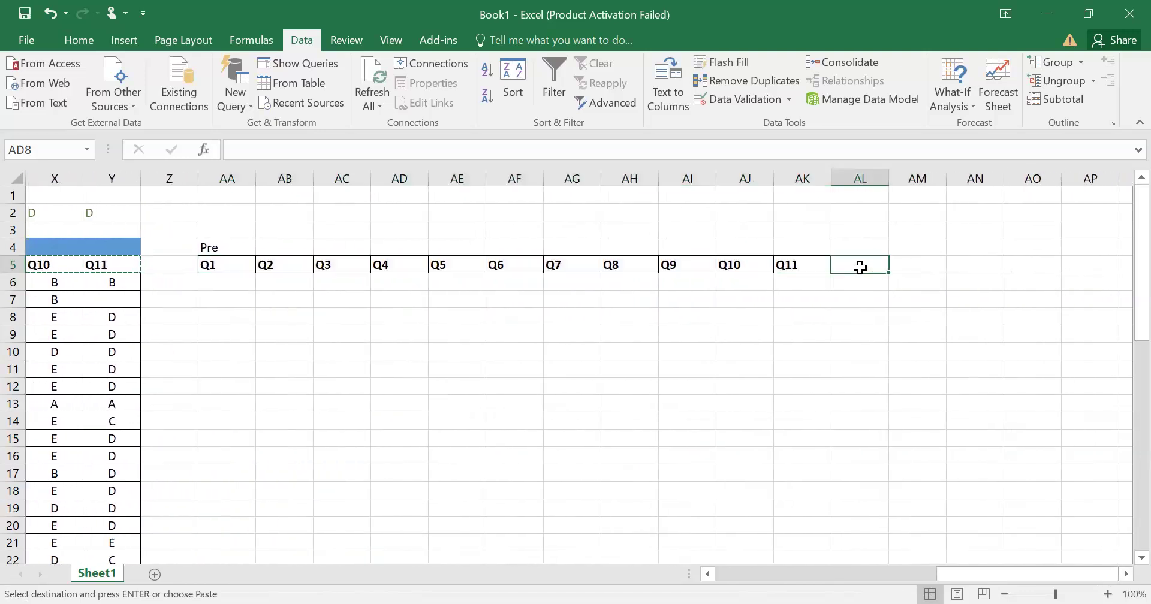
pyautogui.hotkey('ctrl', 'v')
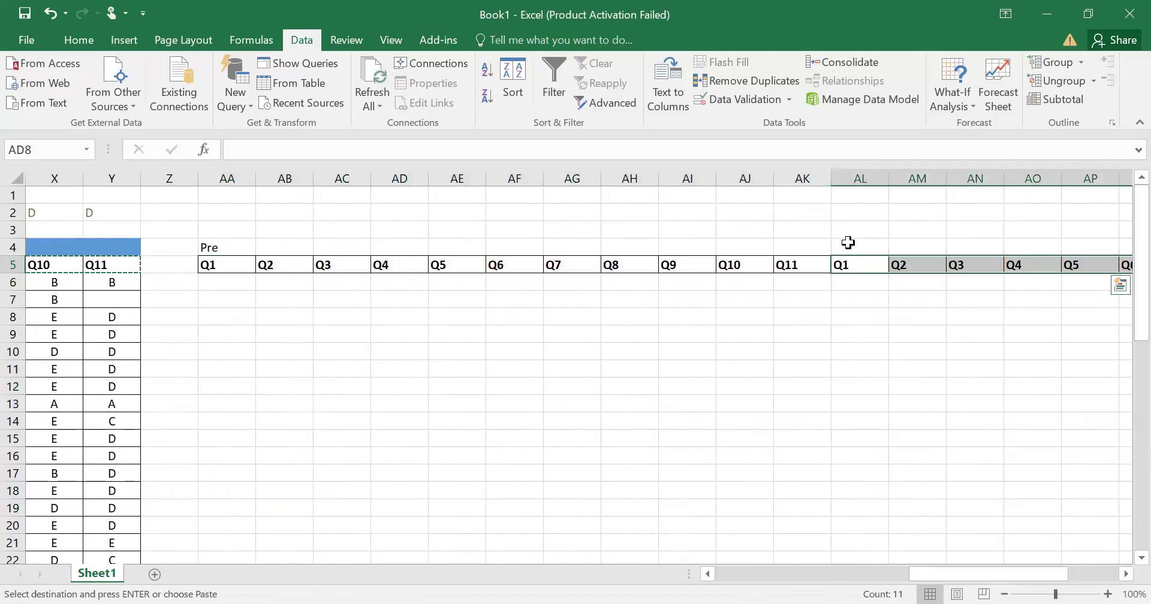
pyautogui.click(847, 242)
pyautogui.write('P')
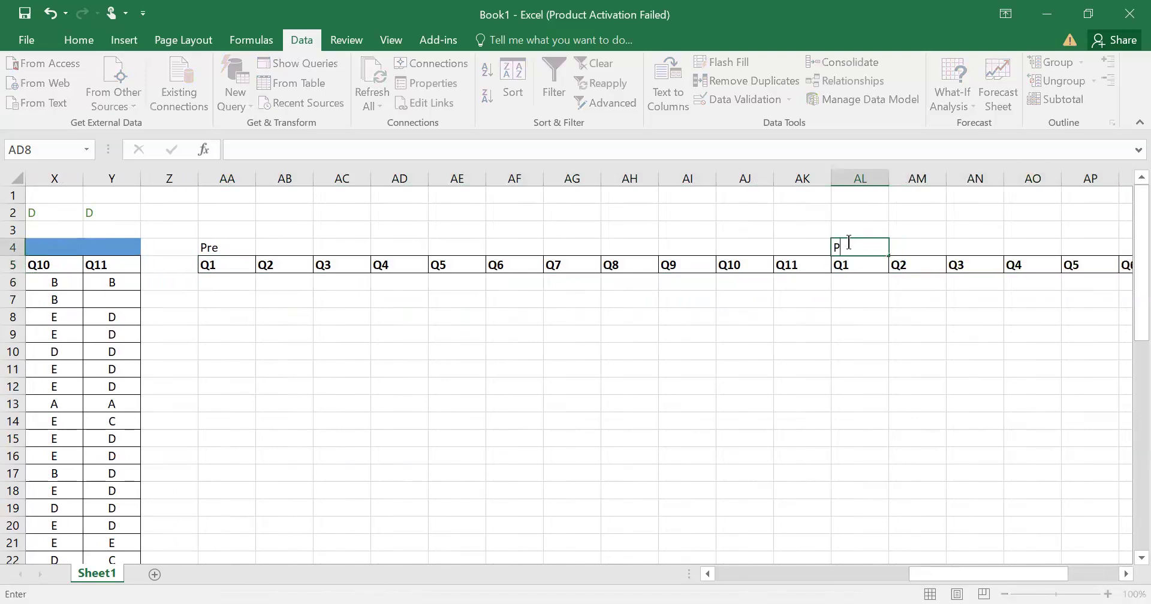
pyautogui.write('ost')
pyautogui.press('Return')
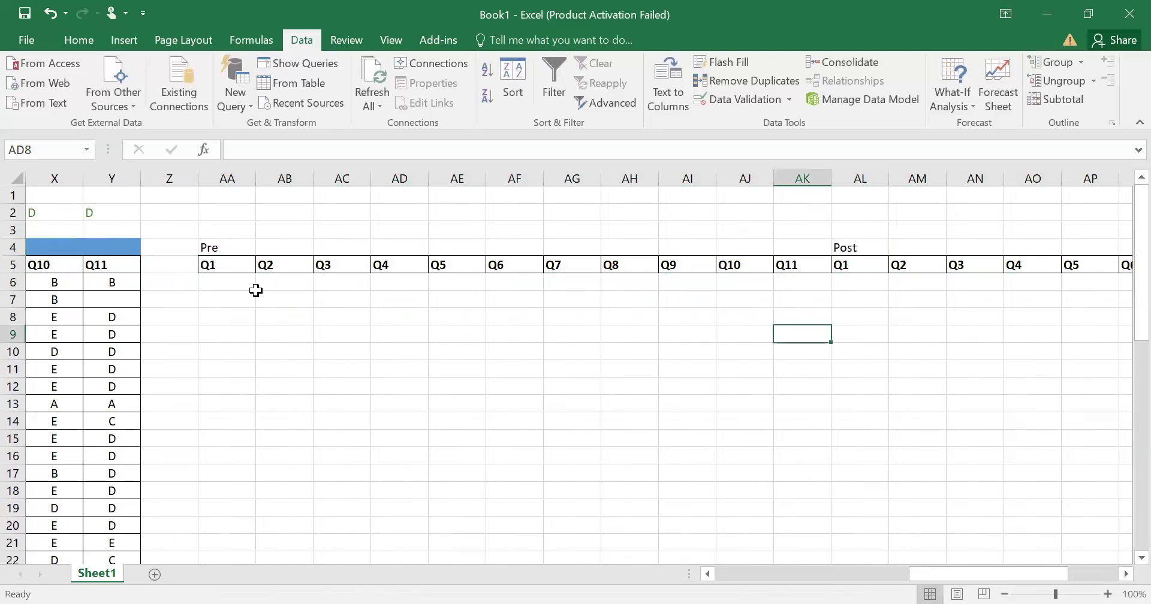
# - Start an IF formula in AA6 whose test uses EXACT to compare response D6 with answer D2
pyautogui.click(230, 284)
pyautogui.write('=')
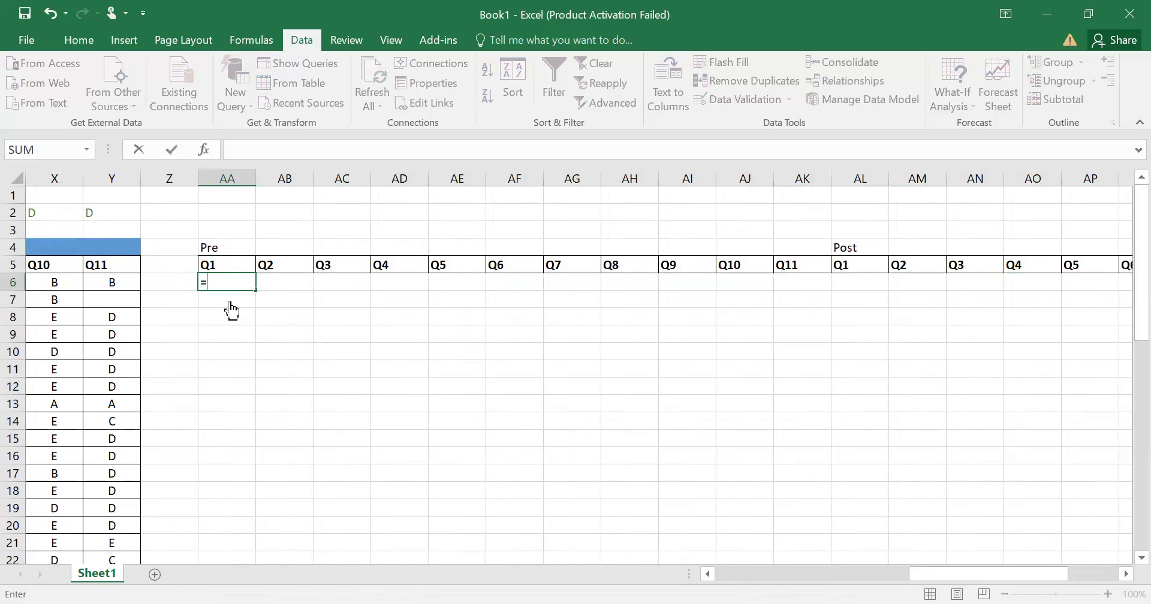
pyautogui.write('IF(')
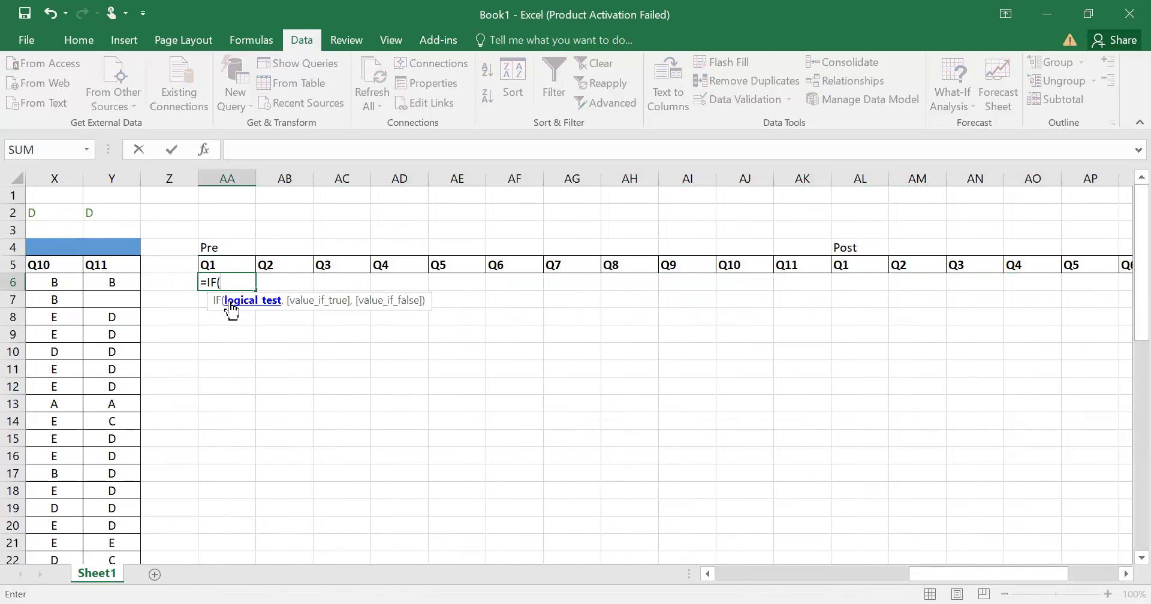
pyautogui.write('ex')
pyautogui.press('Tab')
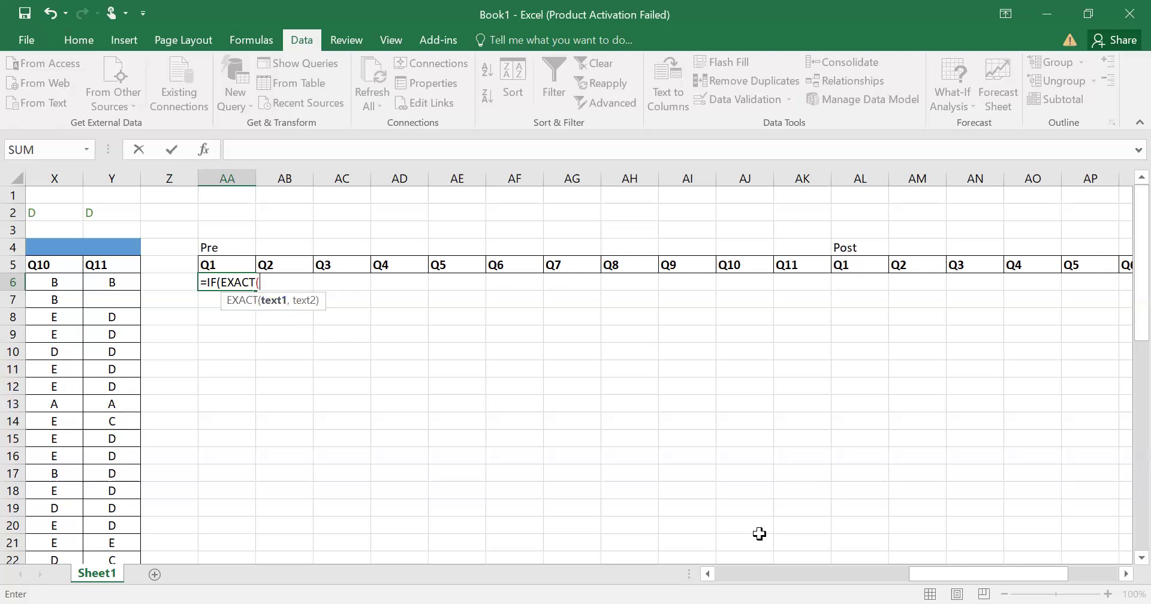
pyautogui.click(727, 573)
pyautogui.click(727, 574)
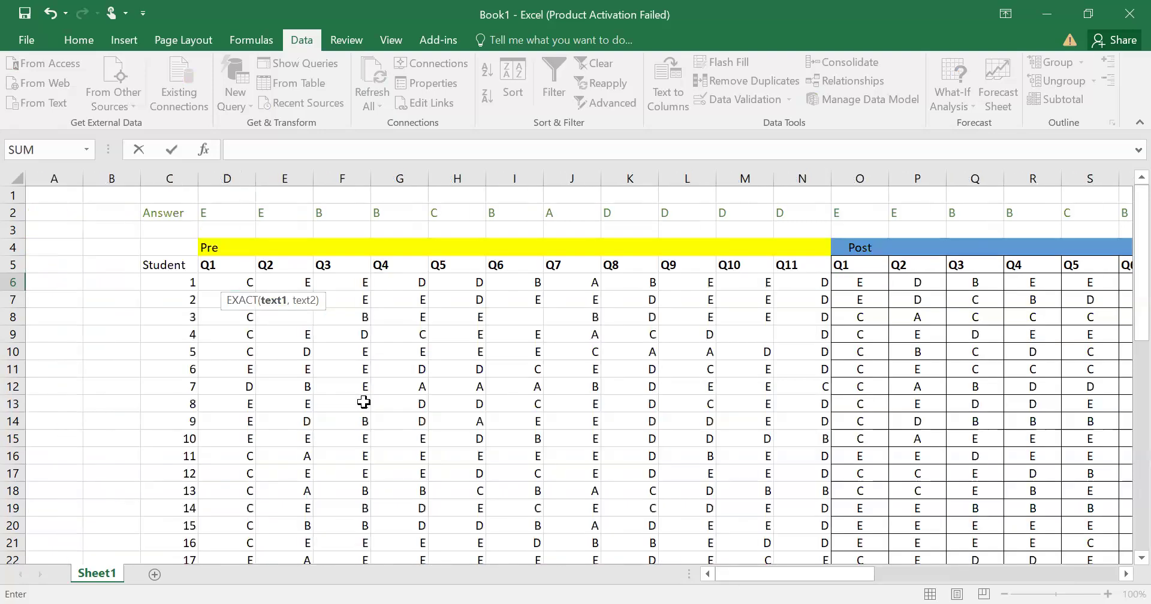
pyautogui.click(217, 282)
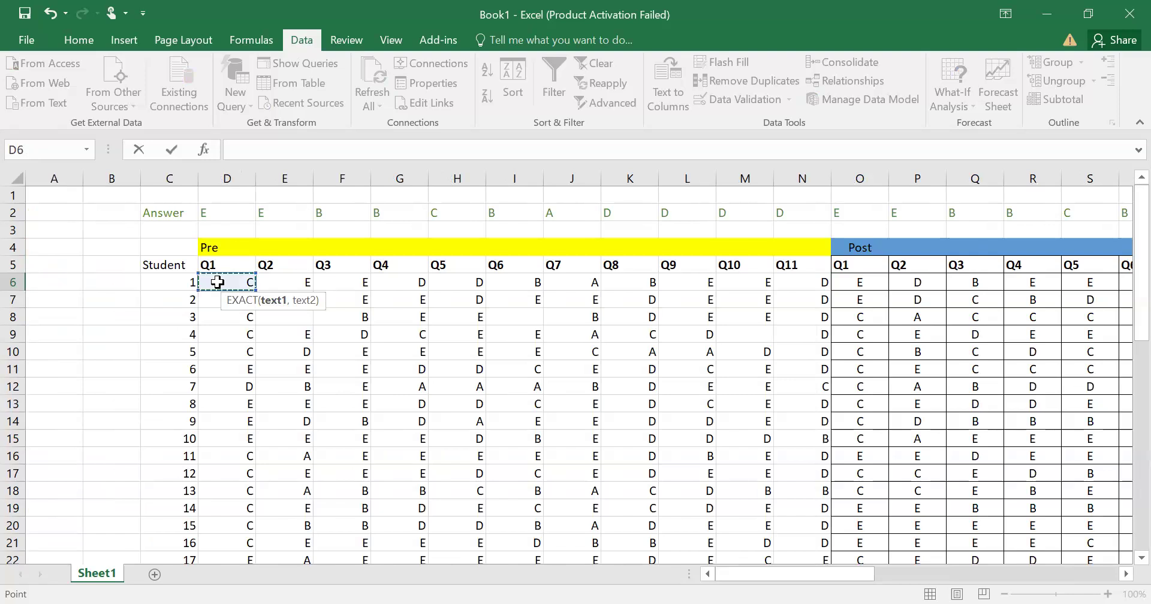
pyautogui.write(',')
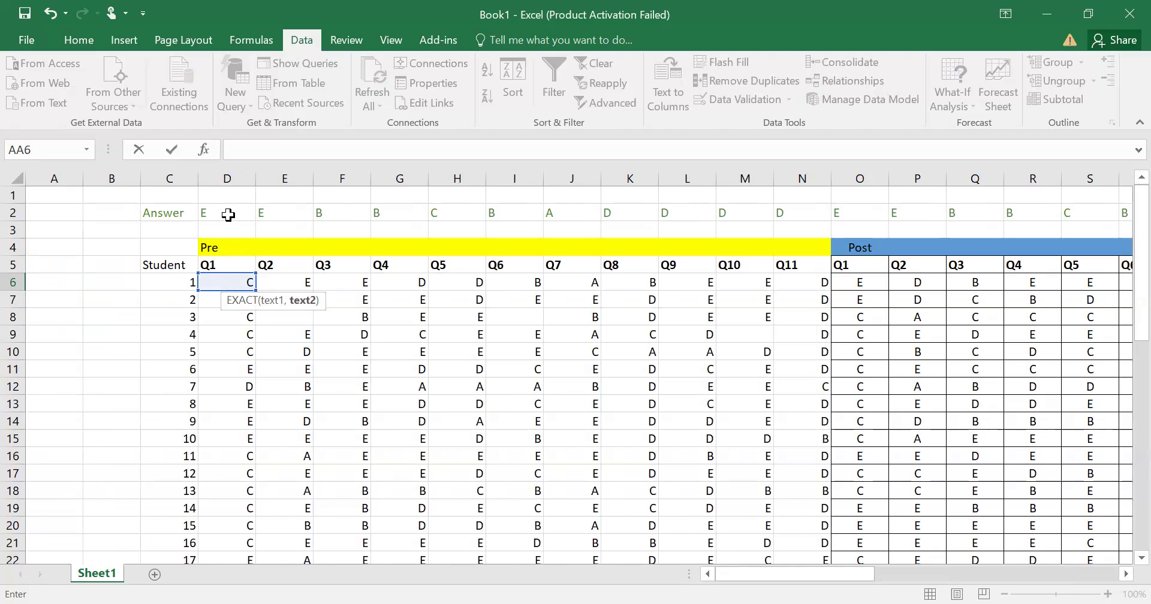
pyautogui.click(227, 215)
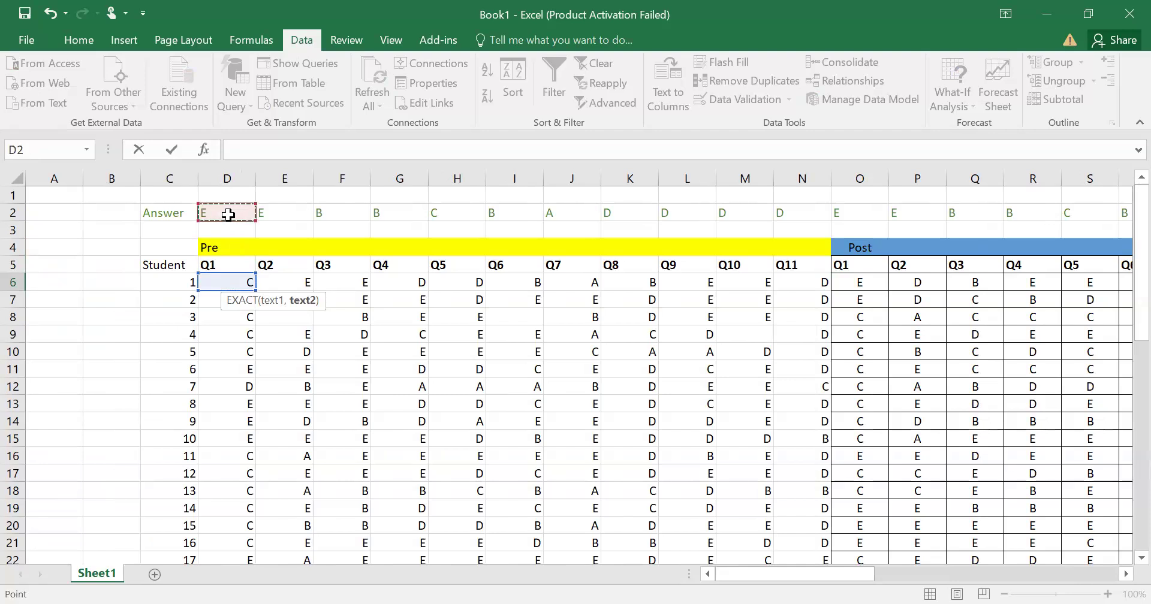
pyautogui.write(')')
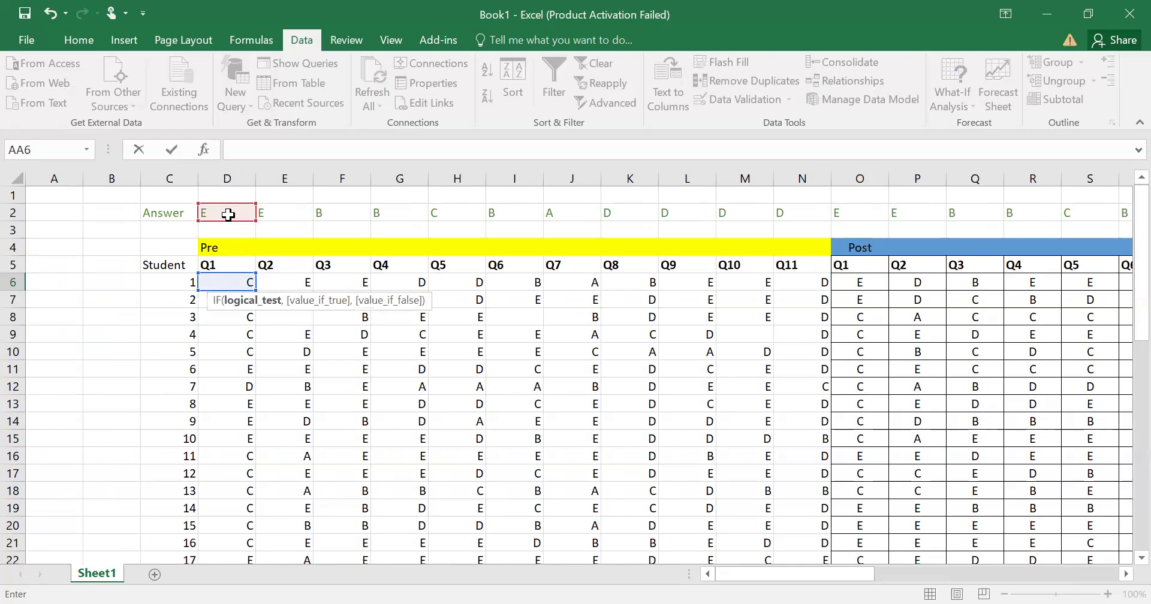
# - Complete the AA6 formula to return 1 if true and 0 if false, accepting the corrected form =IF(EXACT(D6,D2),1,0)
pyautogui.write(',')
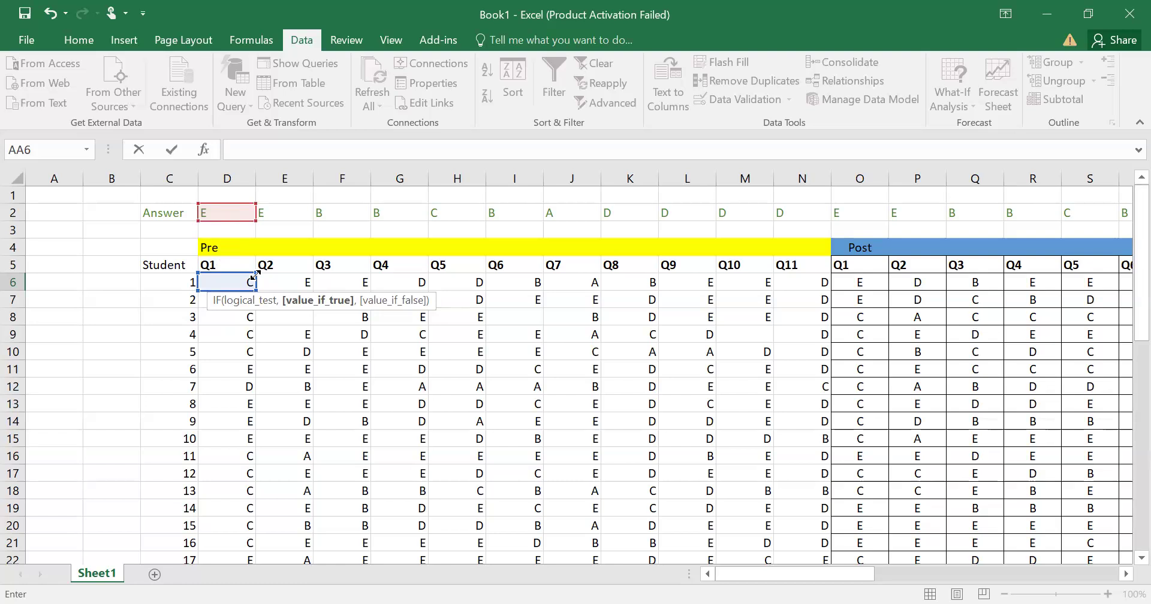
pyautogui.write(',')
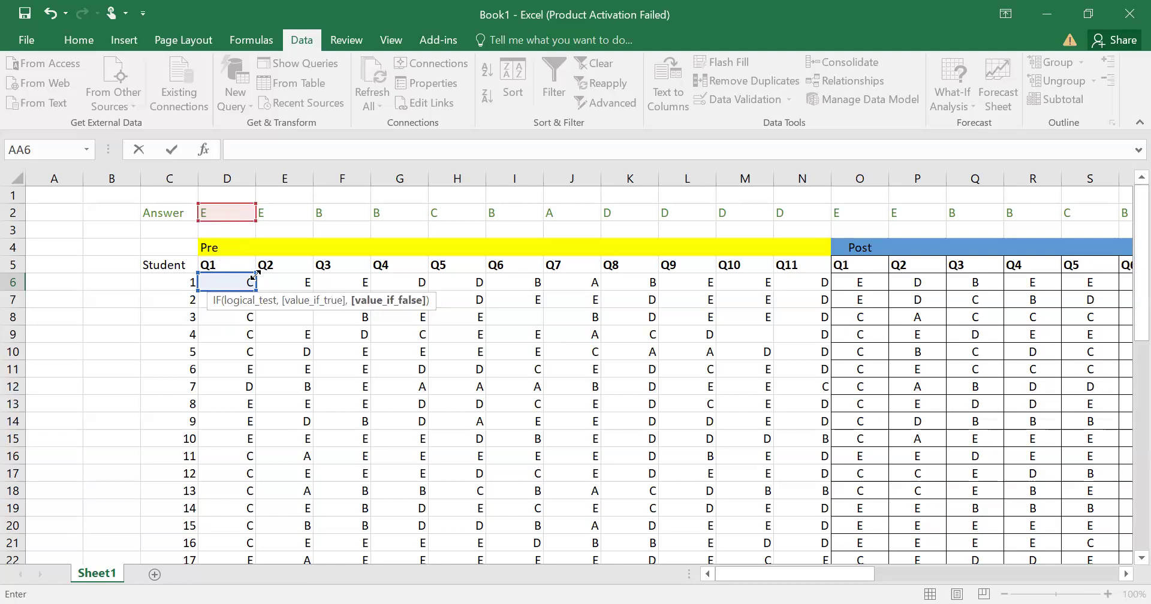
pyautogui.write('0')
pyautogui.press('Return')
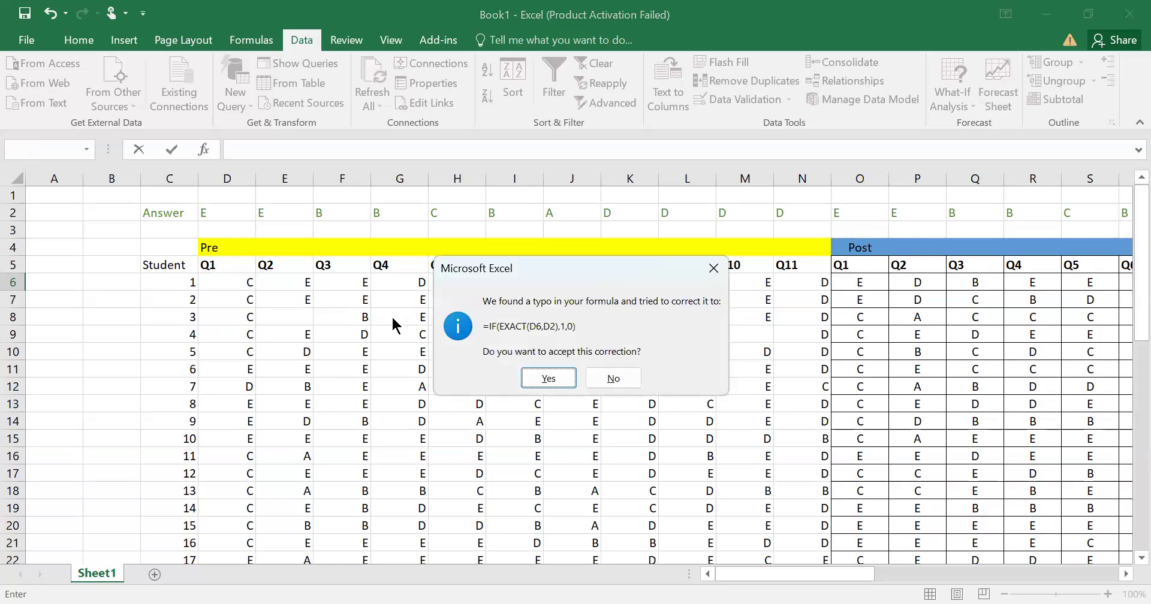
pyautogui.click(529, 377)
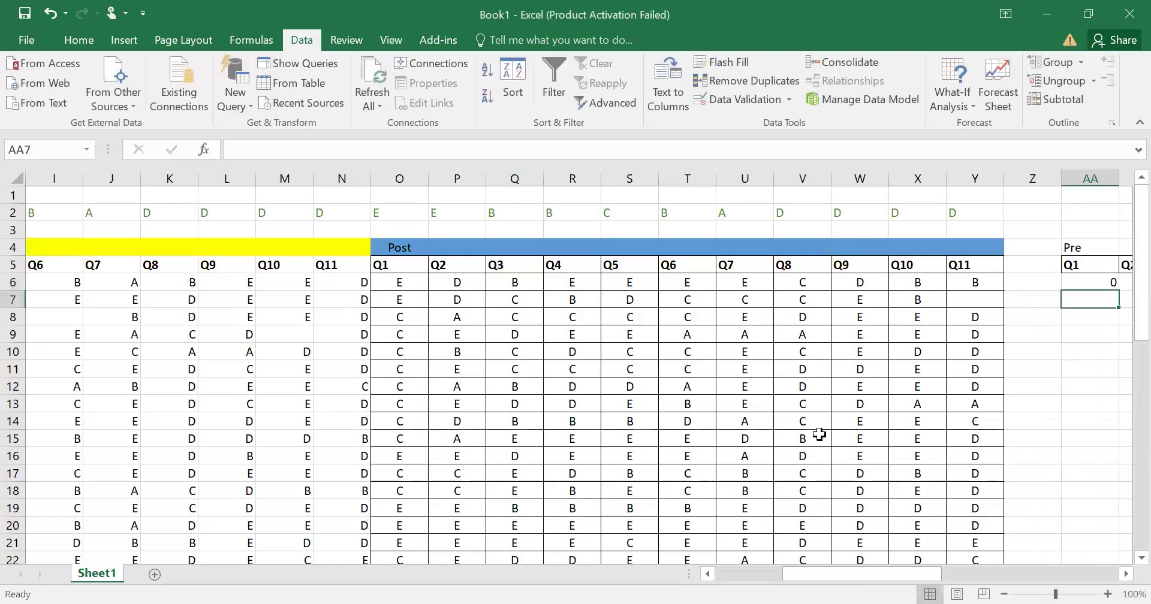
# - Edit the AA6 scoring formula so the answer-key reference has a fixed row, D$2
pyautogui.click(1084, 283)
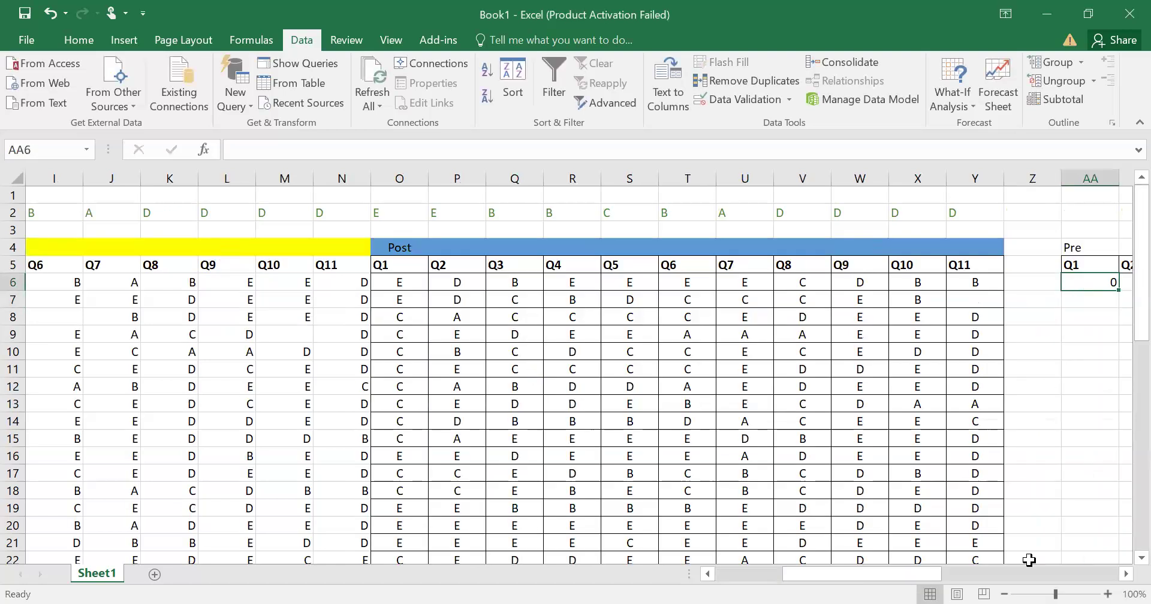
pyautogui.moveTo(920, 576); pyautogui.dragTo(954, 574)
pyautogui.click(871, 313)
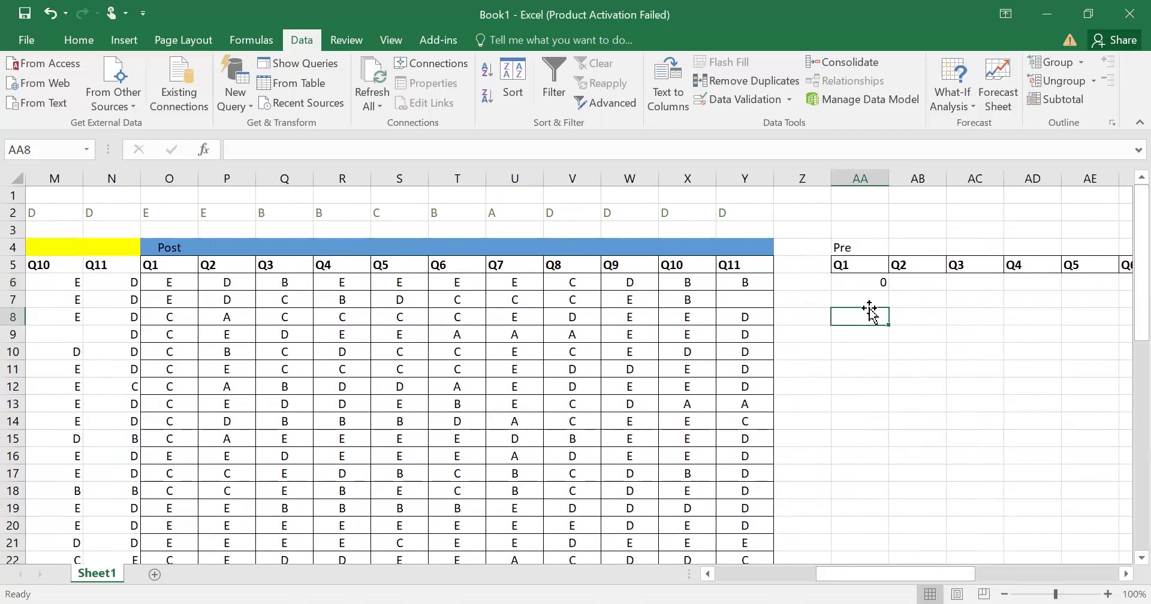
pyautogui.click(873, 282)
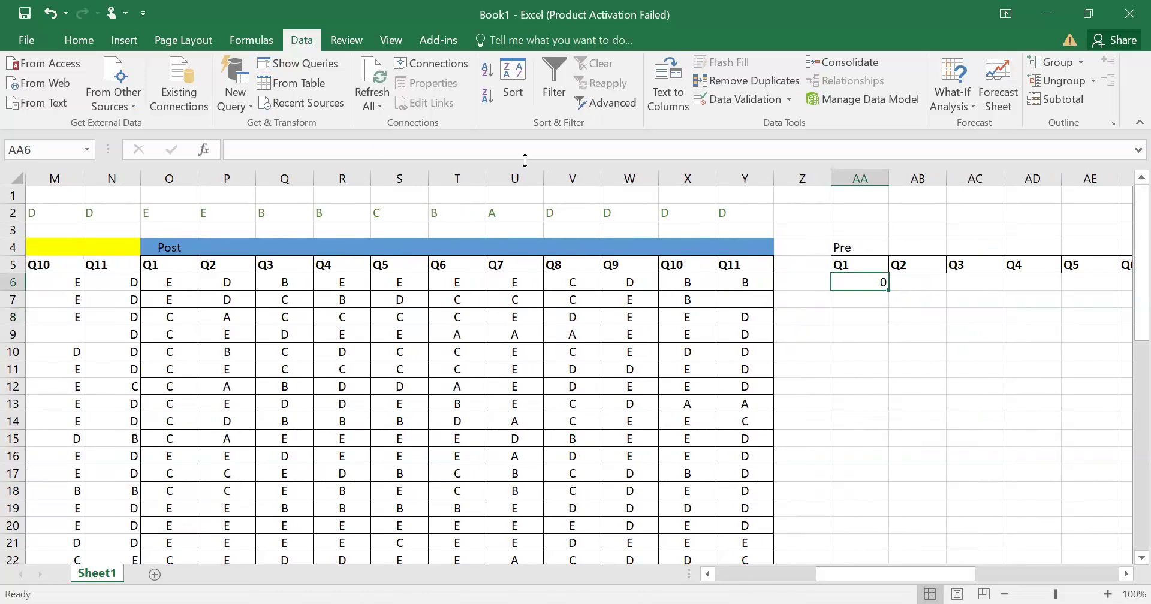
pyautogui.write('=IF(EXACT')
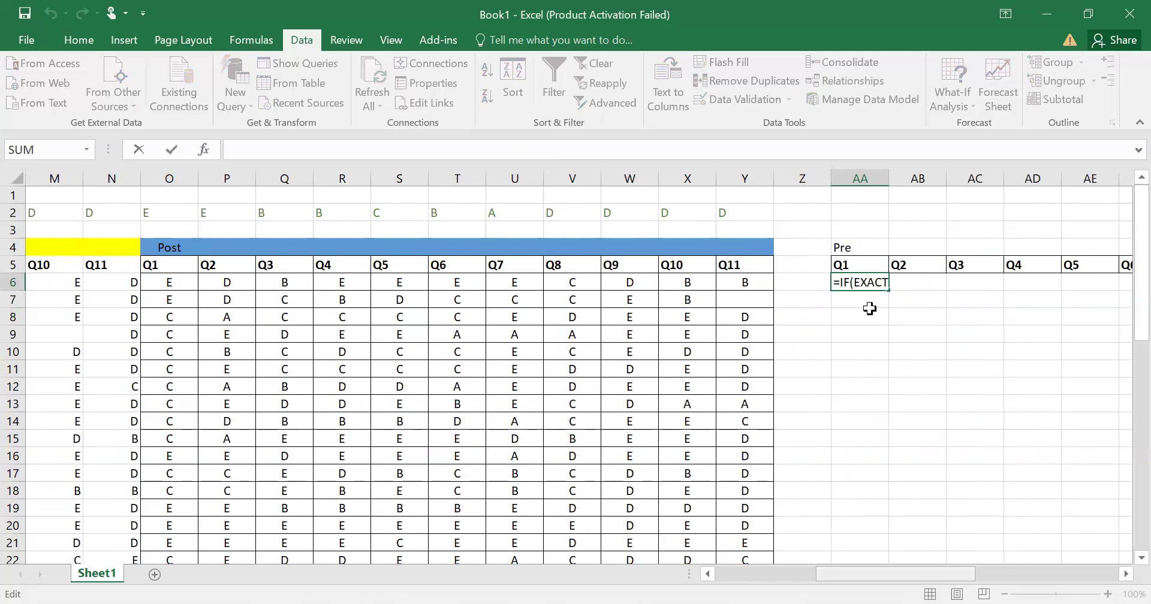
pyautogui.click(870, 285)
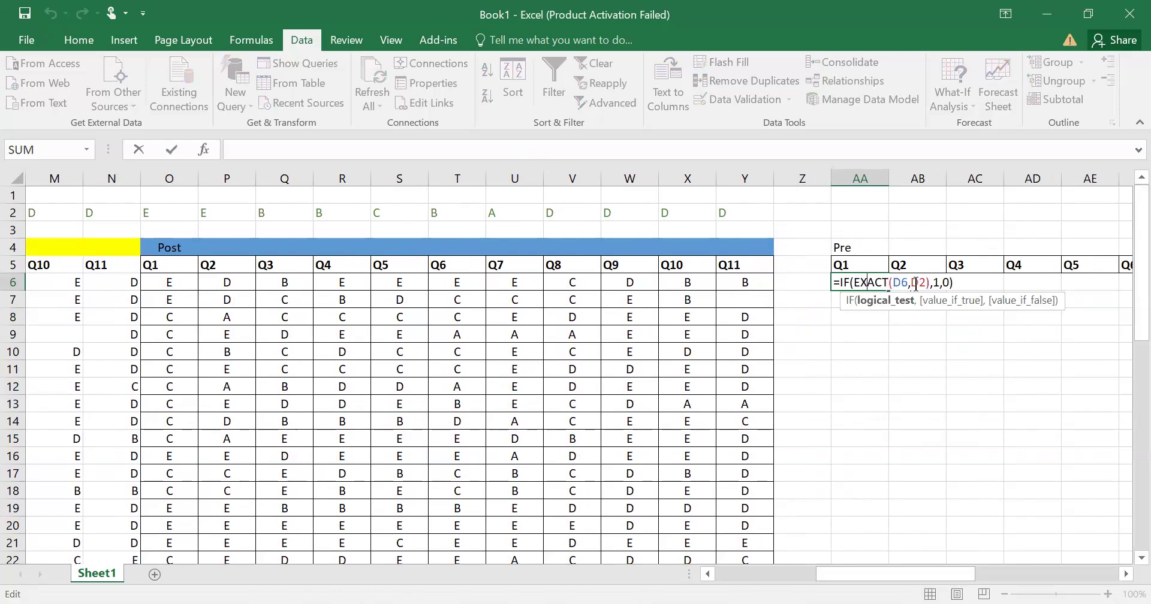
pyautogui.click(915, 282)
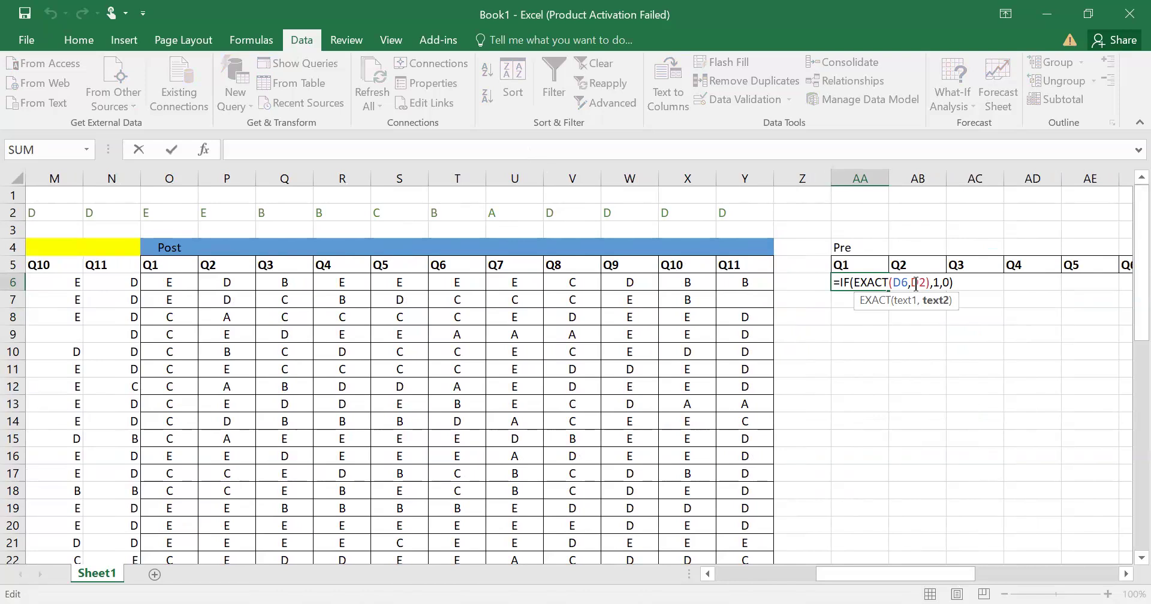
pyautogui.write('$')
pyautogui.press('Return')
# - Fill the AA6 scoring formula across to AV6 and down through row 37
pyautogui.click(857, 283)
pyautogui.moveTo(889, 289); pyautogui.dragTo(1046, 300)
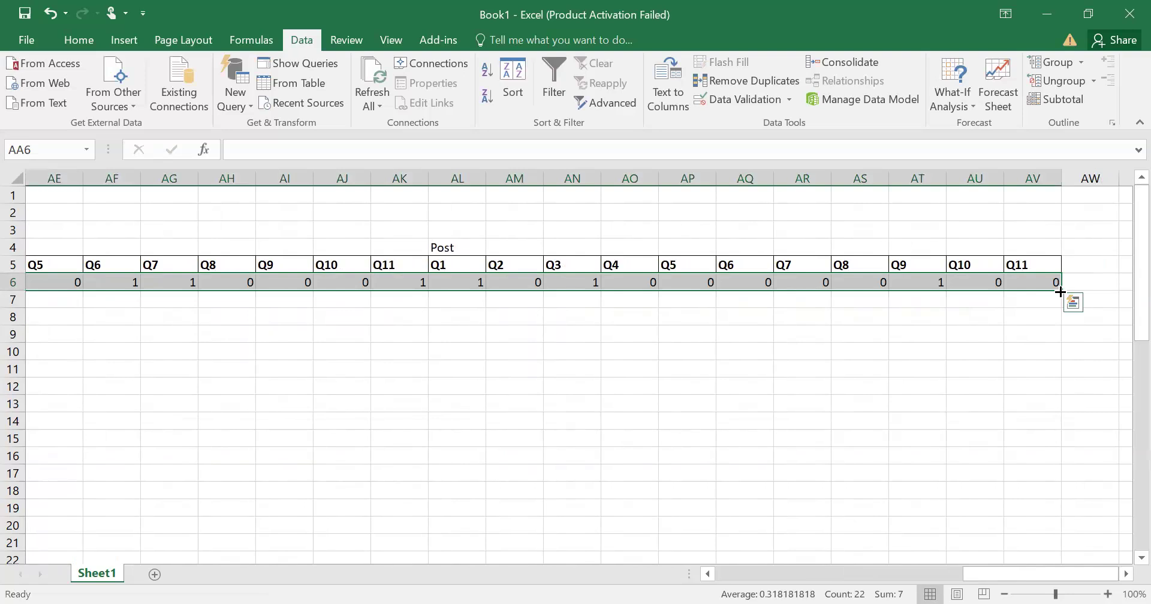
pyautogui.moveTo(1020, 573); pyautogui.dragTo(951, 573)
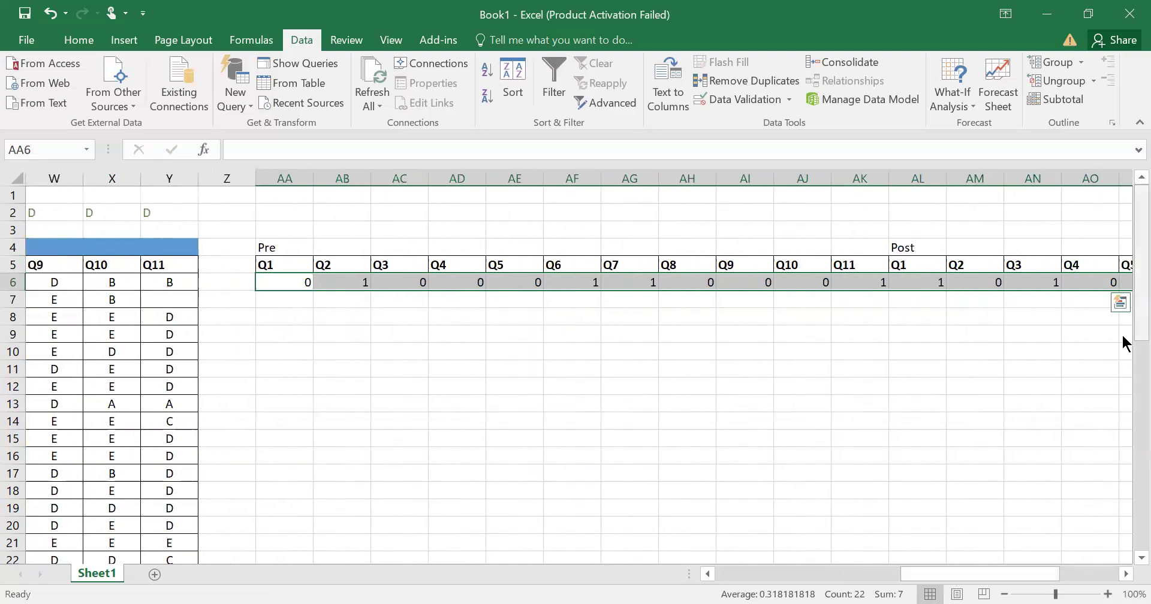
pyautogui.moveTo(1122, 324); pyautogui.dragTo(1123, 486)
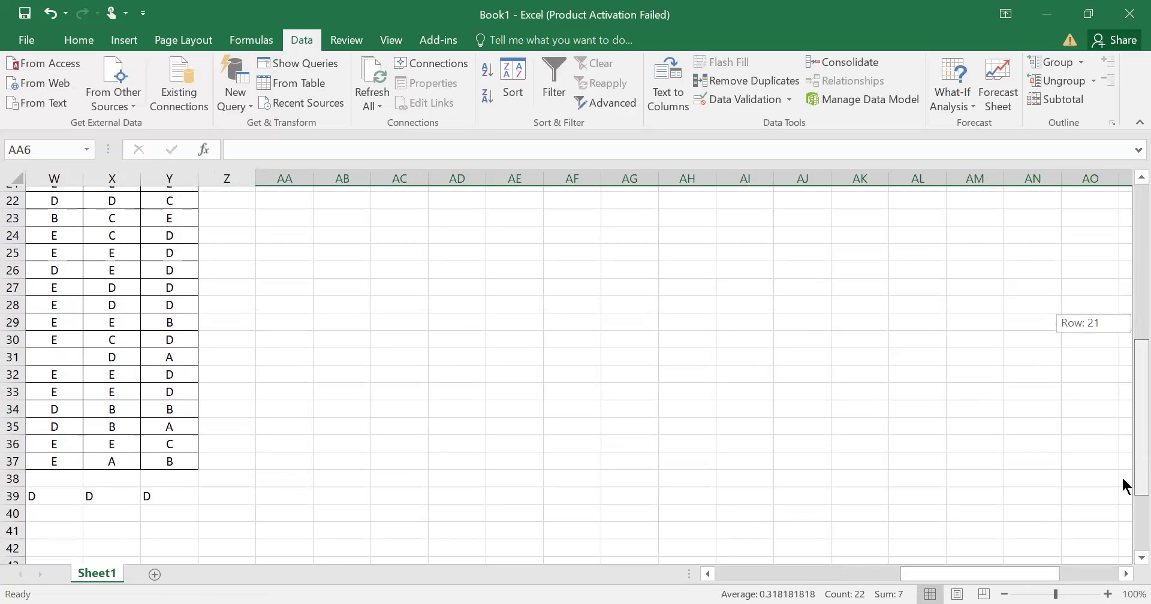
pyautogui.moveTo(1123, 485); pyautogui.dragTo(1123, 342)
pyautogui.moveTo(993, 579); pyautogui.dragTo(1091, 576)
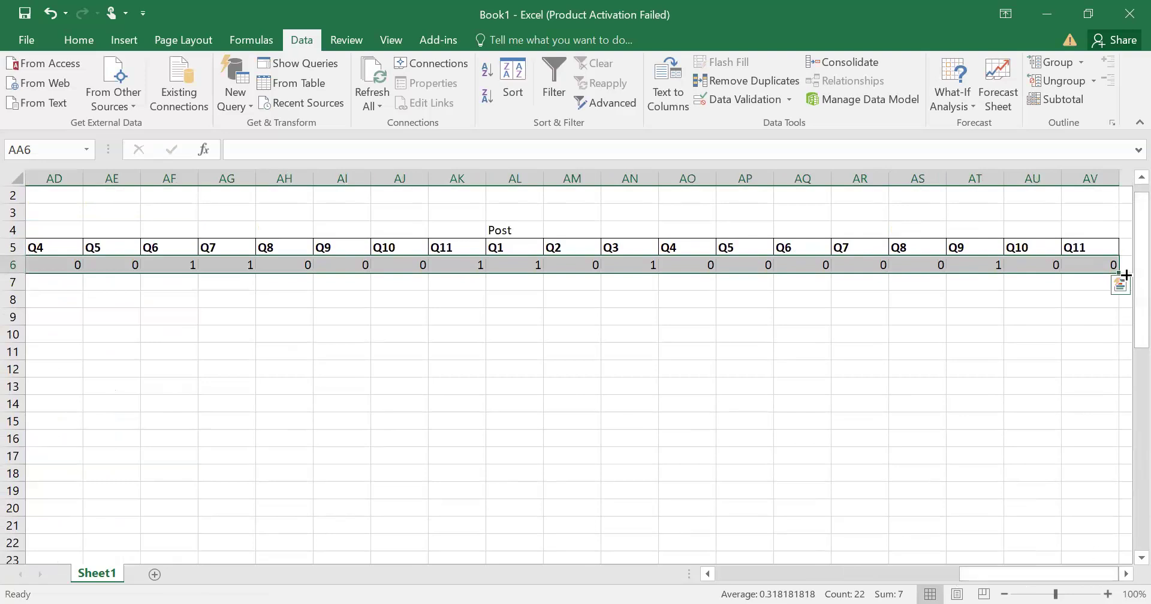
pyautogui.moveTo(1126, 274)
pyautogui.mouseDown()
pyautogui.moveTo(1095, 582)
pyautogui.moveTo(1082, 360)
pyautogui.mouseUp()
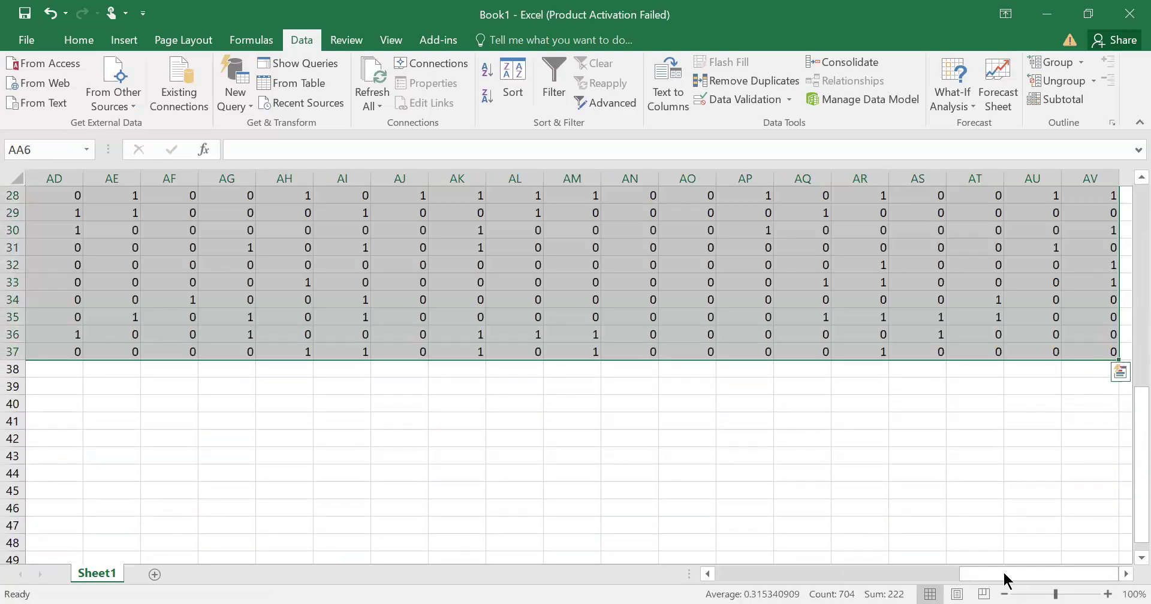
# - Delete the duplicate answer key in O39:Y39 below the Post responses
pyautogui.moveTo(1005, 574); pyautogui.dragTo(861, 555)
pyautogui.moveTo(732, 388); pyautogui.dragTo(143, 387)
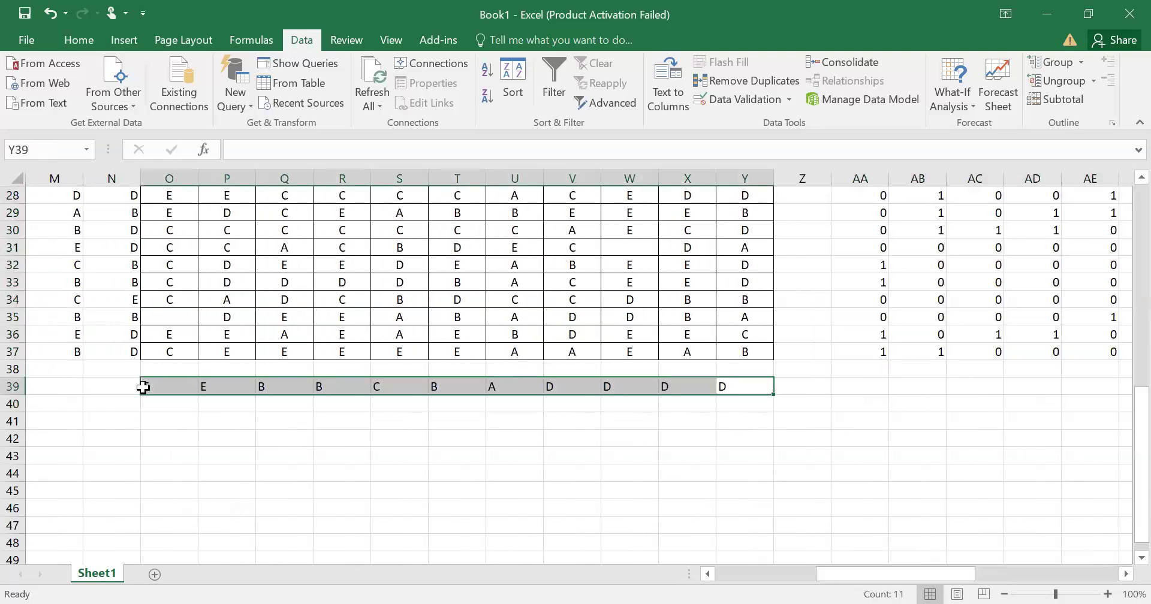
pyautogui.press('Delete')
pyautogui.click(477, 478)
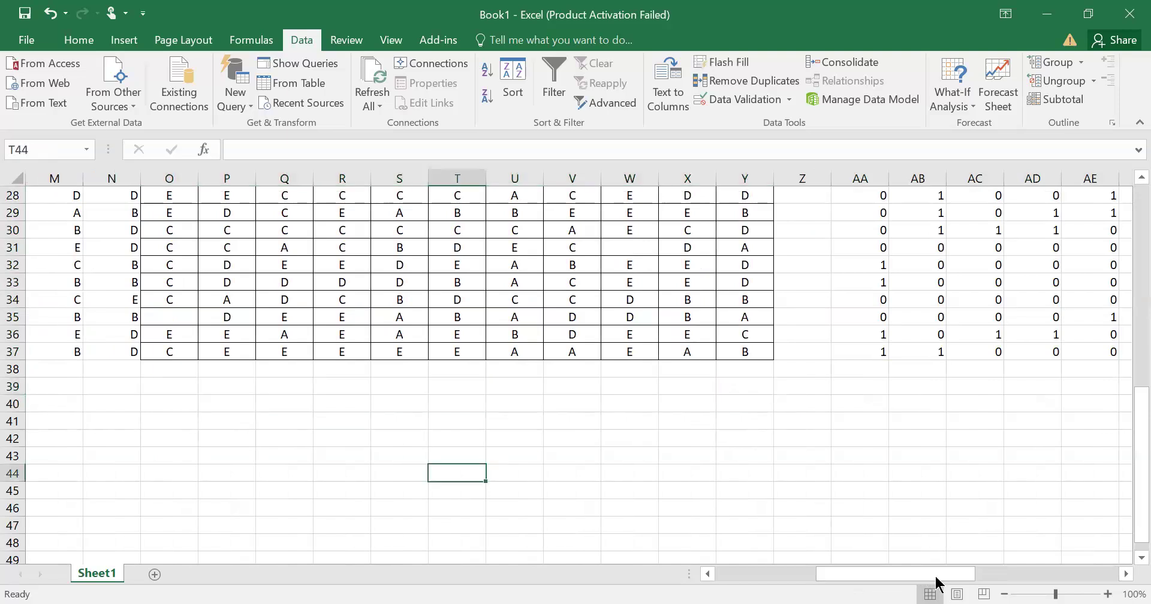
# - Enter the headings Pre in AX5 and Post in AY5, beside the scored table
pyautogui.moveTo(927, 578); pyautogui.dragTo(1123, 271)
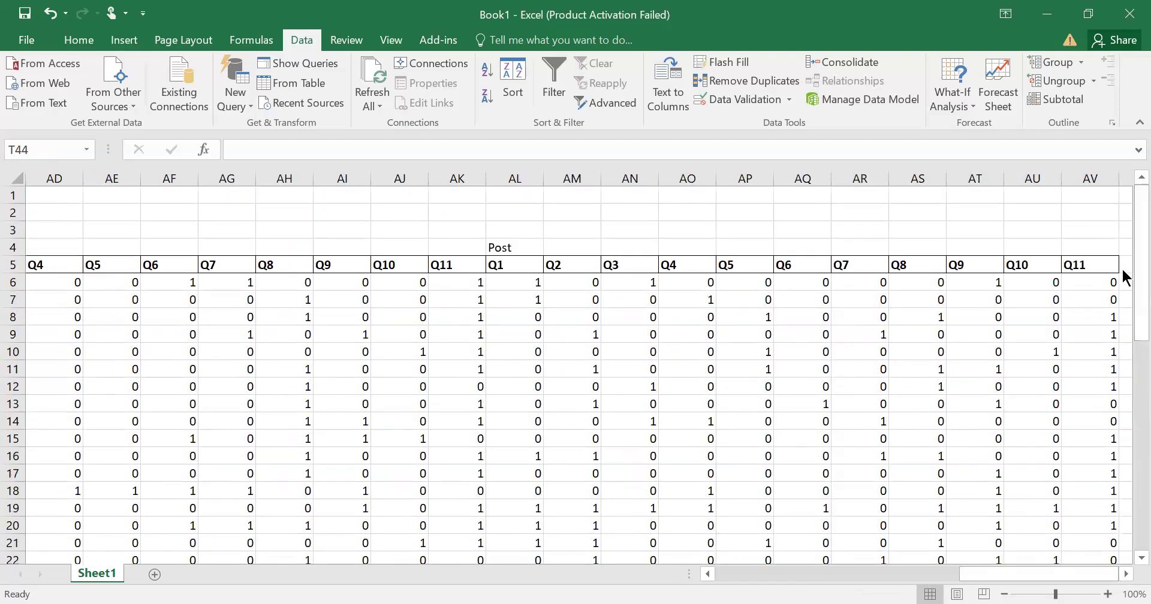
pyautogui.click(1123, 575)
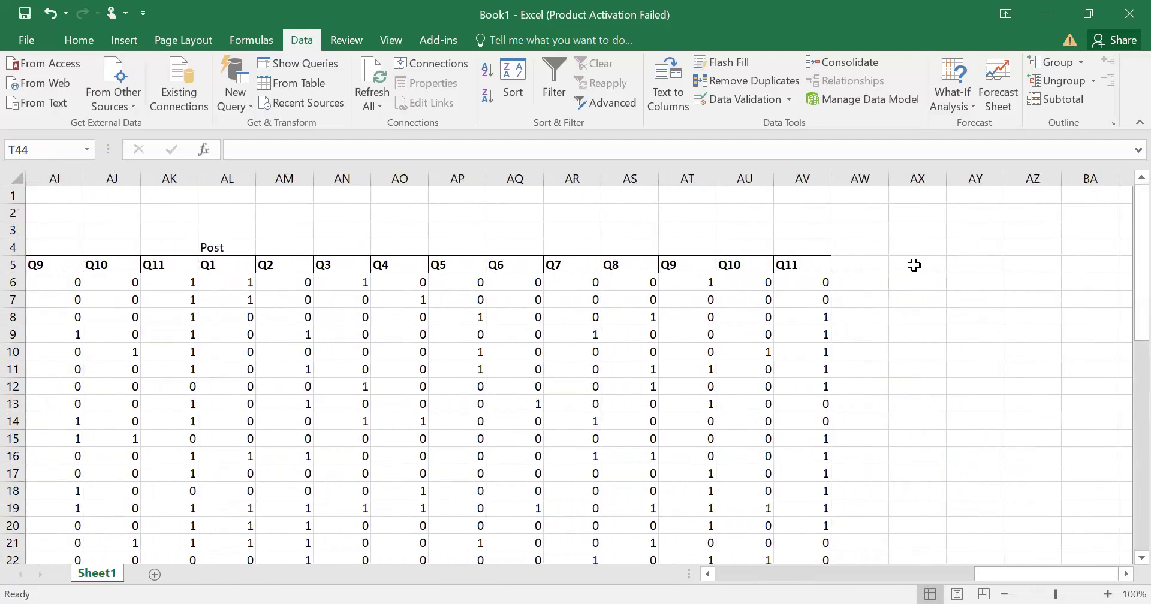
pyautogui.click(913, 266)
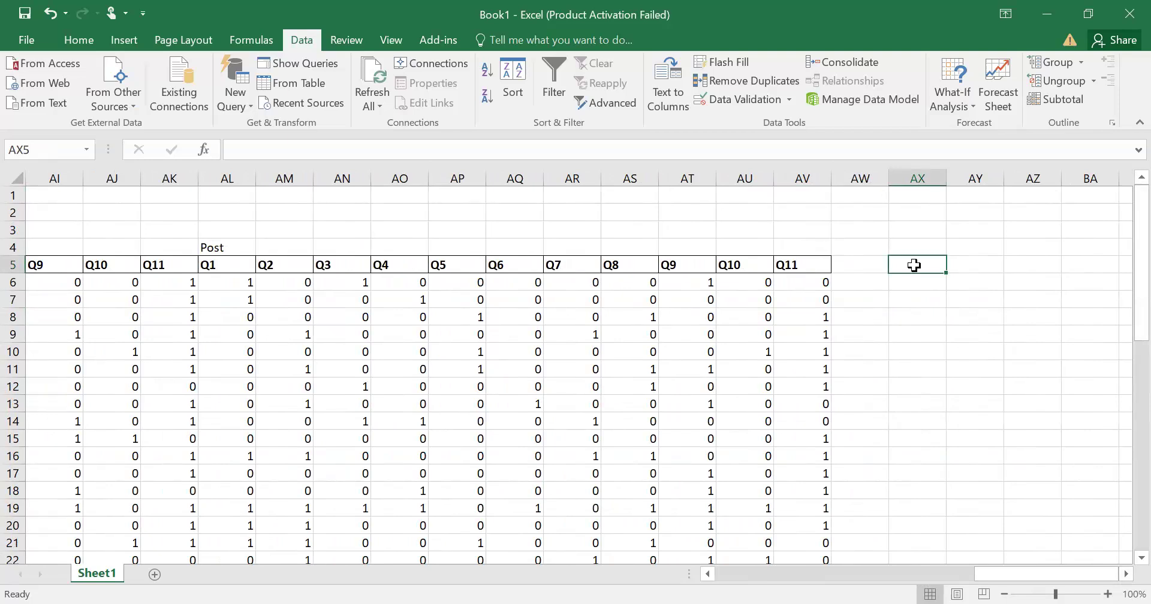
pyautogui.write('m')
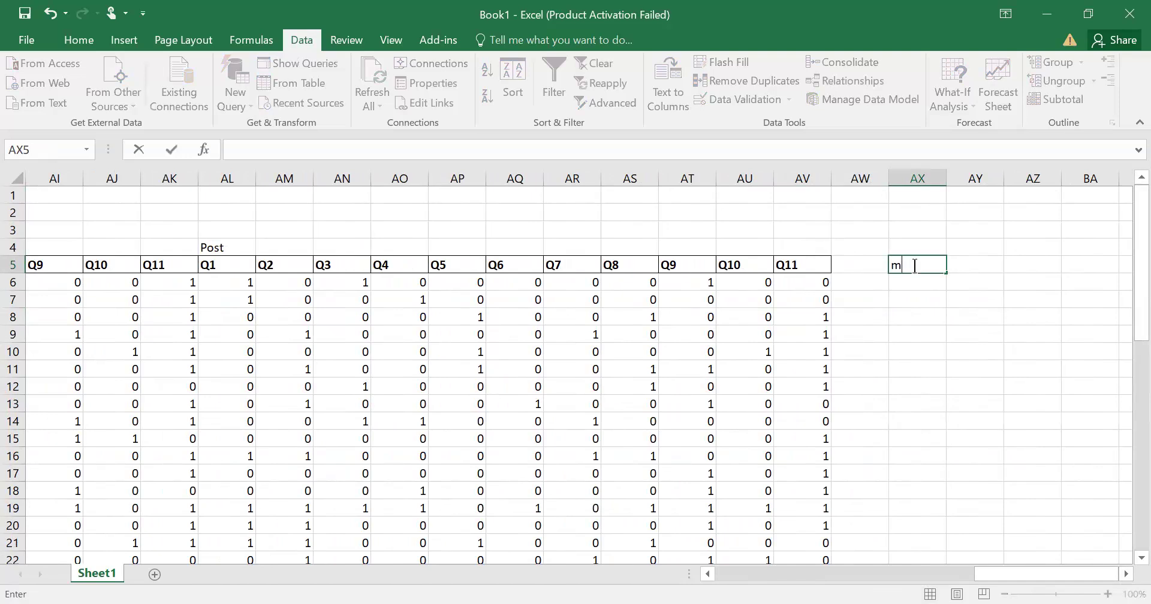
pyautogui.press('BackSpace')
pyautogui.write('Pre')
pyautogui.press('Tab')
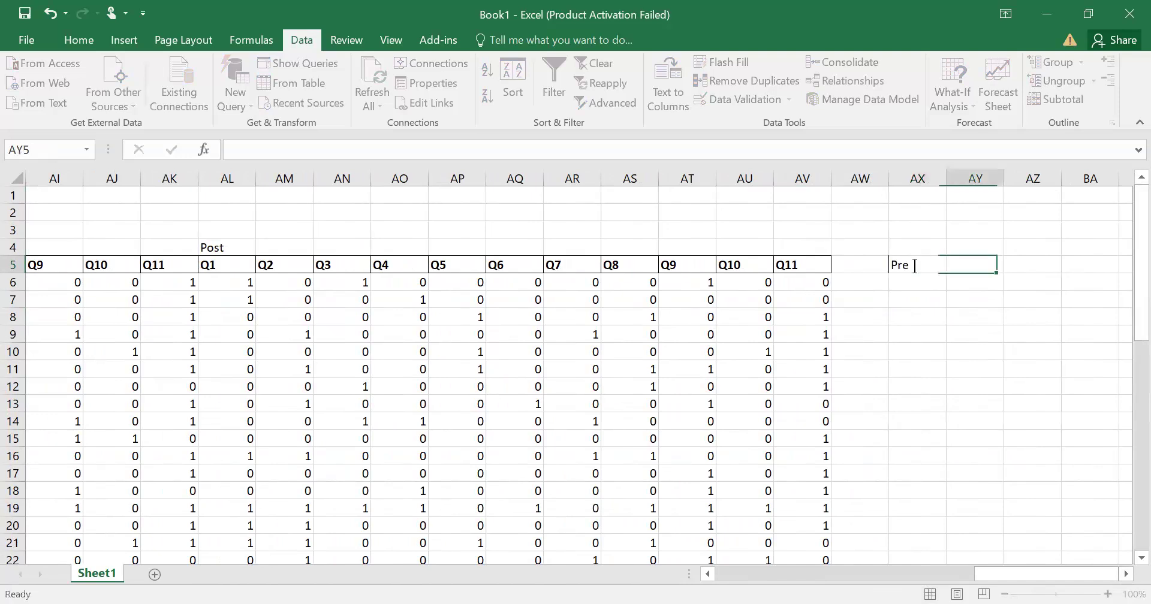
pyautogui.write('Pos')
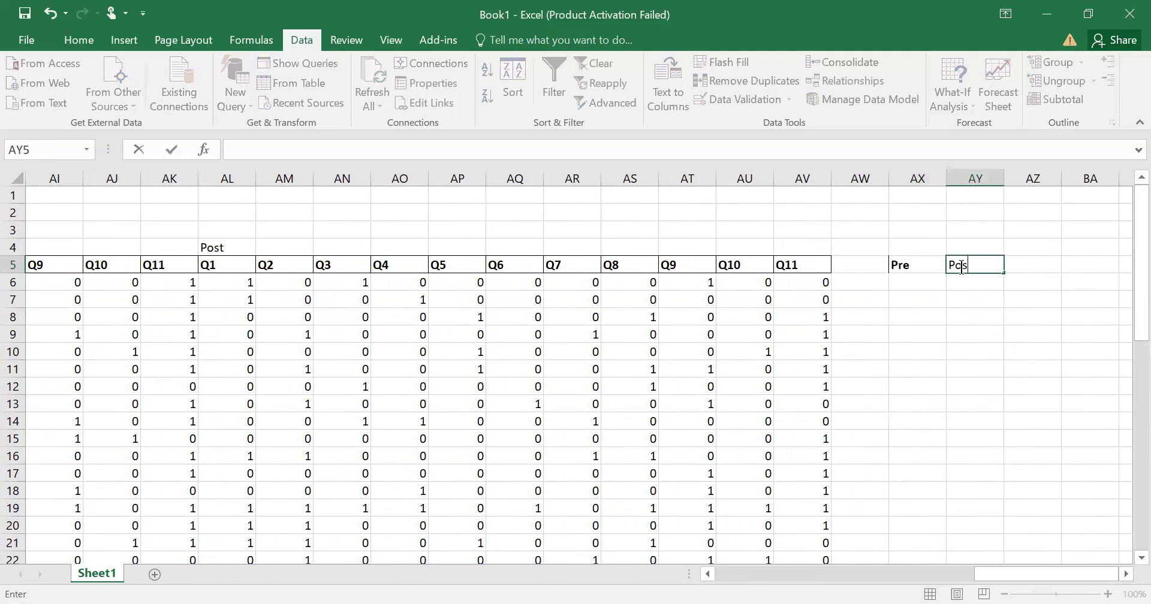
pyautogui.write('t')
# - Enter the heading Mean in both AX4 and AY4, above Pre and Post
pyautogui.click(913, 248)
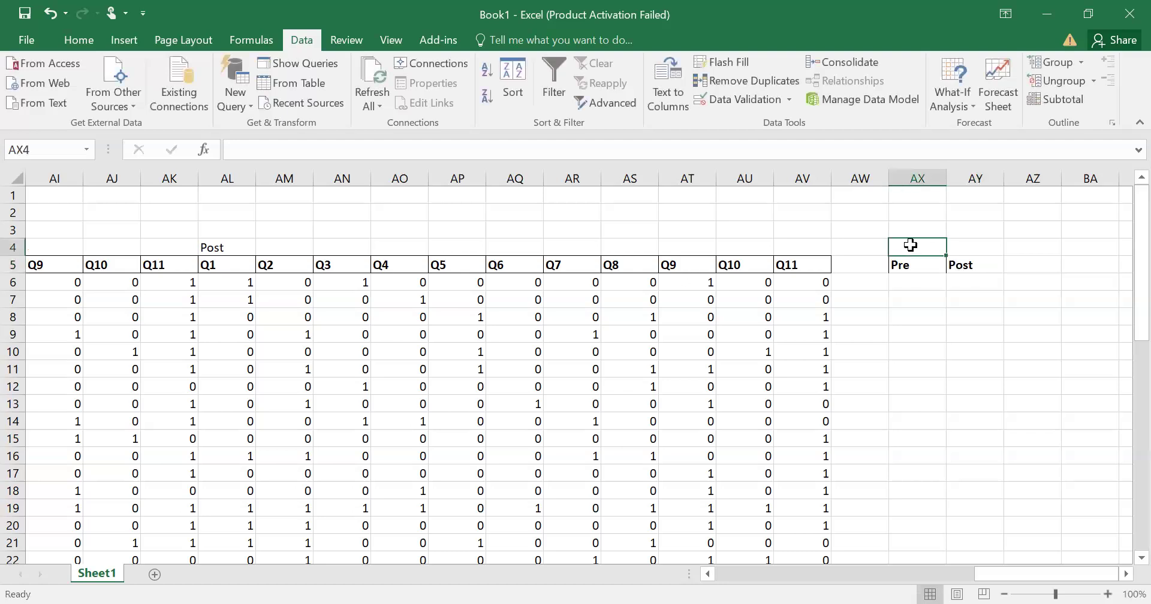
pyautogui.write('M')
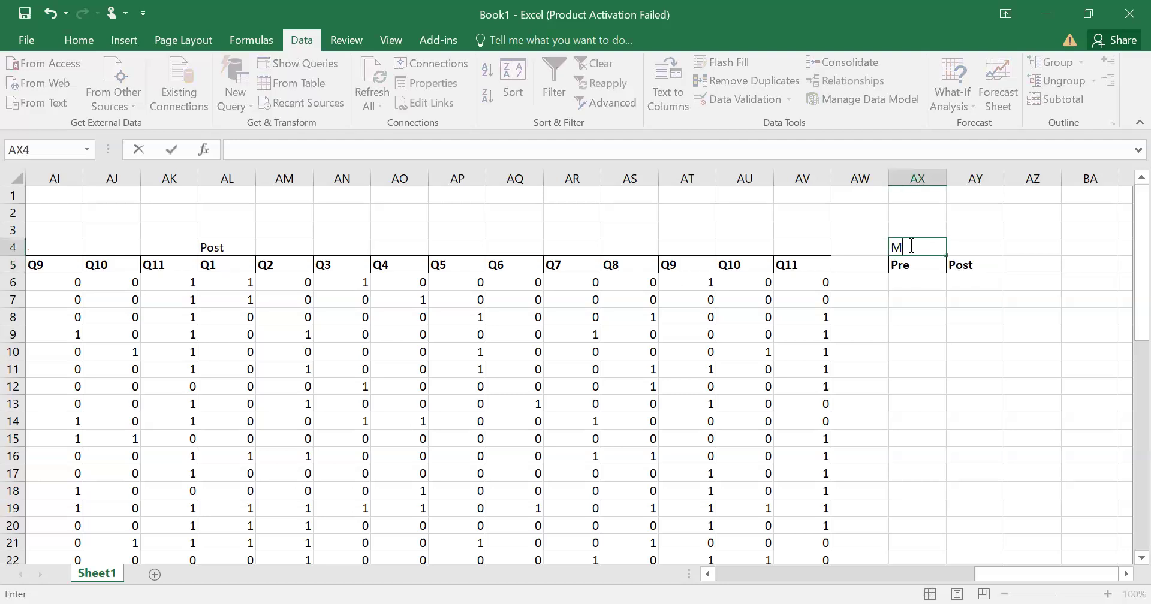
pyautogui.write('ean')
pyautogui.press('Tab')
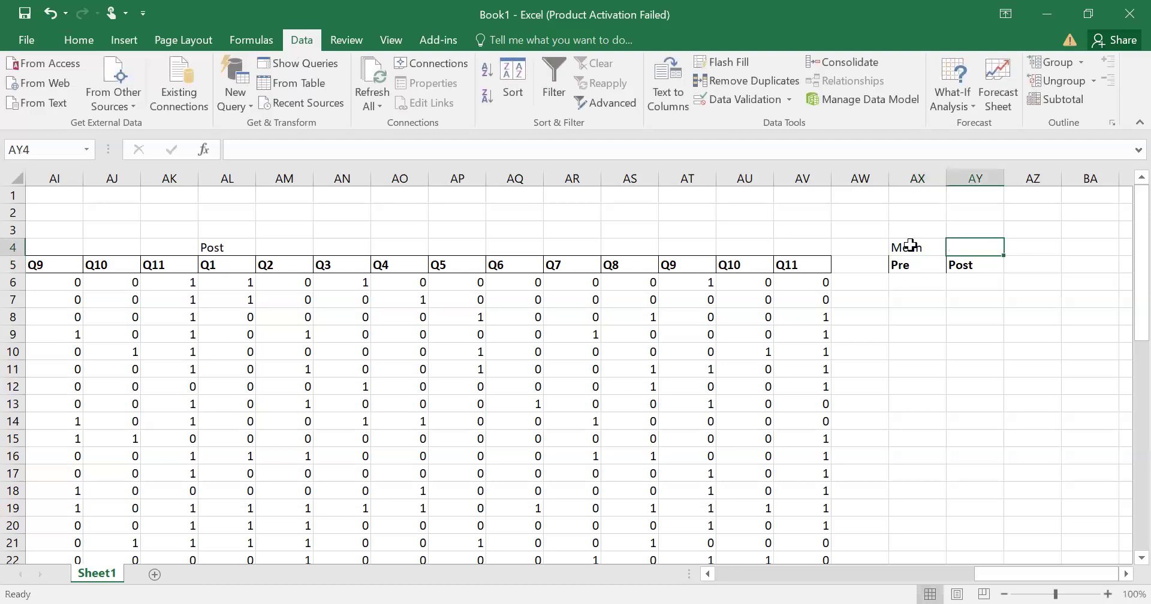
pyautogui.write('M')
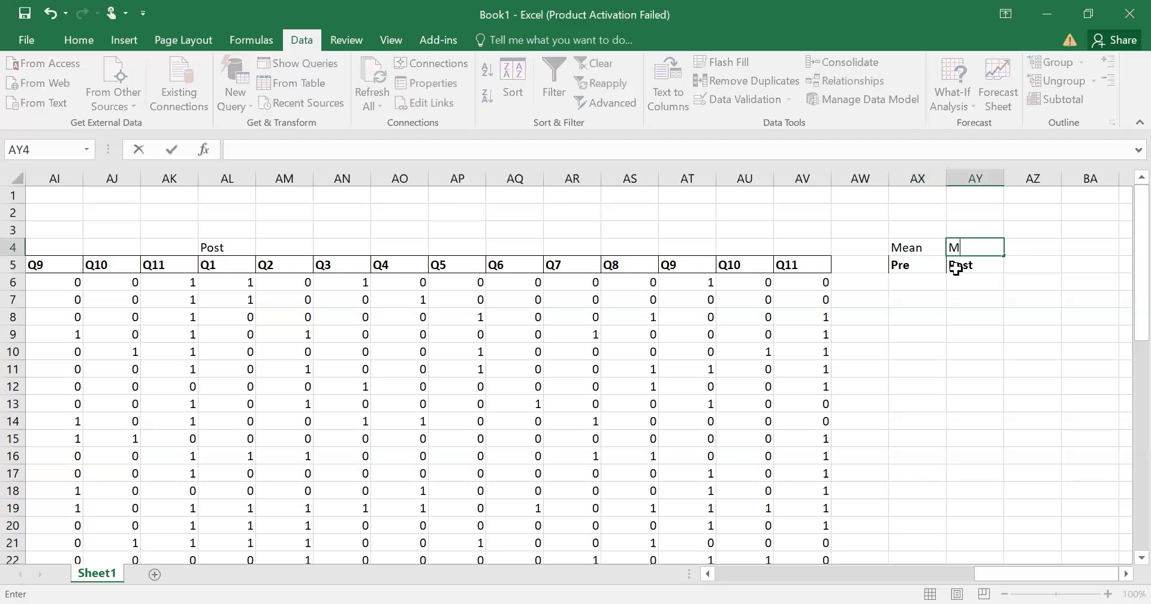
pyautogui.write('ean')
pyautogui.press('Return')
pyautogui.press('Return')
pyautogui.press('Return')
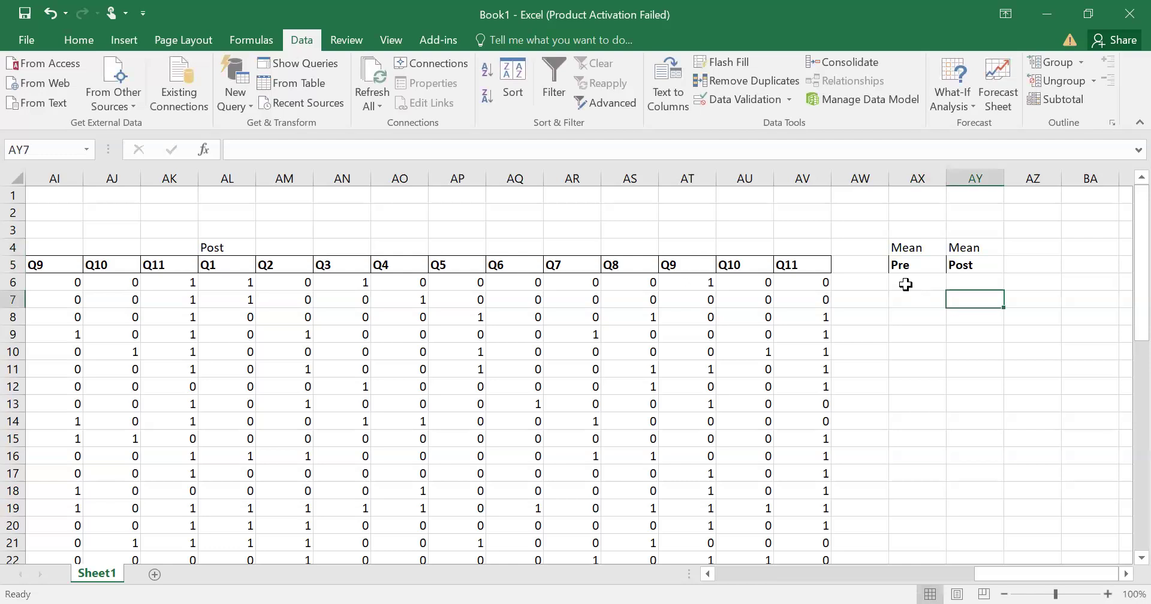
# - Calculate the first student's Pre mean in AX6 with AVERAGE over AA6:AK6
pyautogui.click(905, 285)
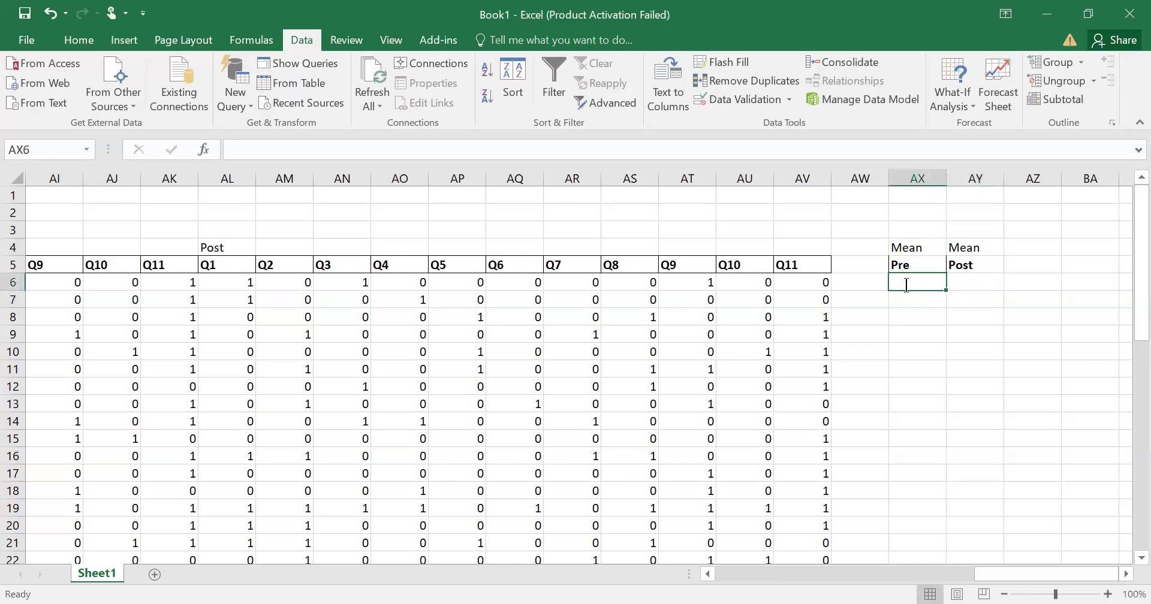
pyautogui.write('=')
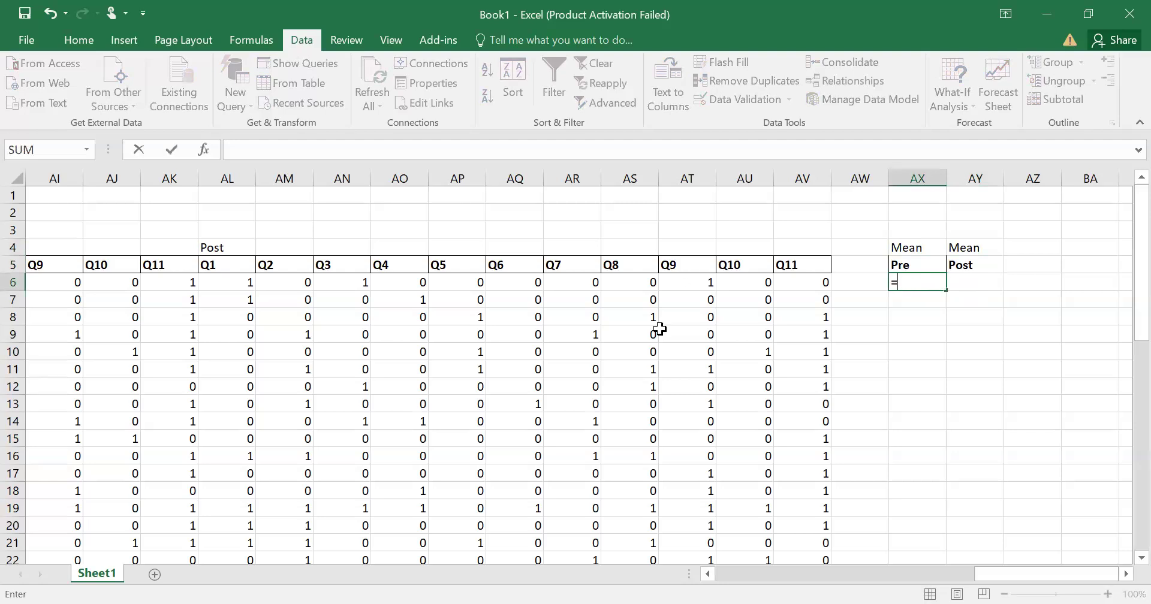
pyautogui.write('AVERAGE(')
pyautogui.hscroll(-5, 659, 328)
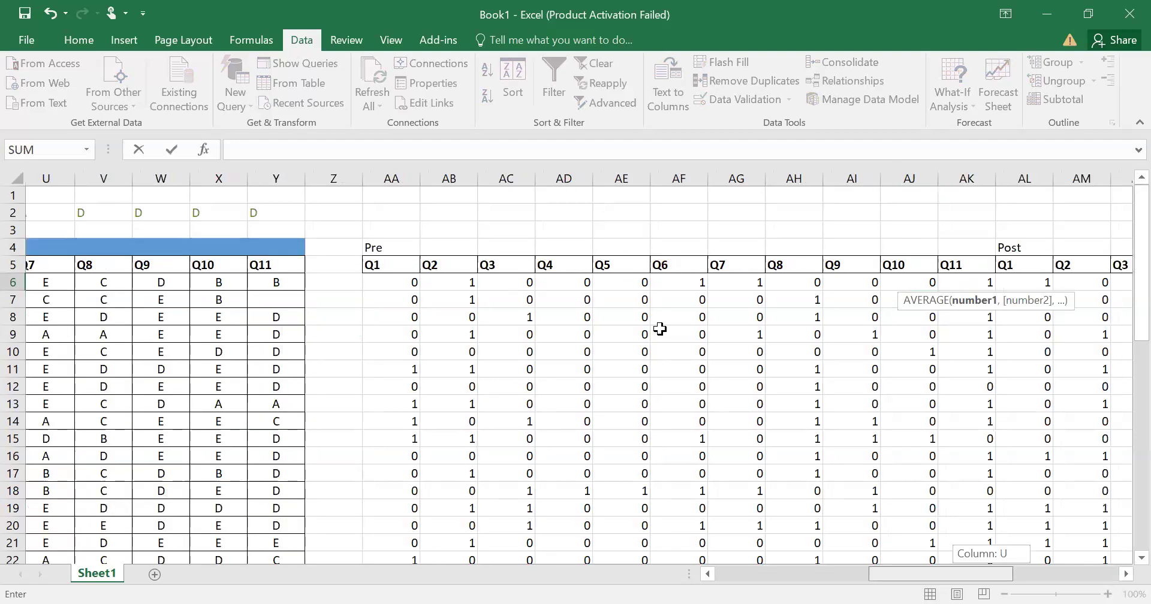
pyautogui.hscroll(-3, 660, 329)
pyautogui.hscroll(-1, 659, 328)
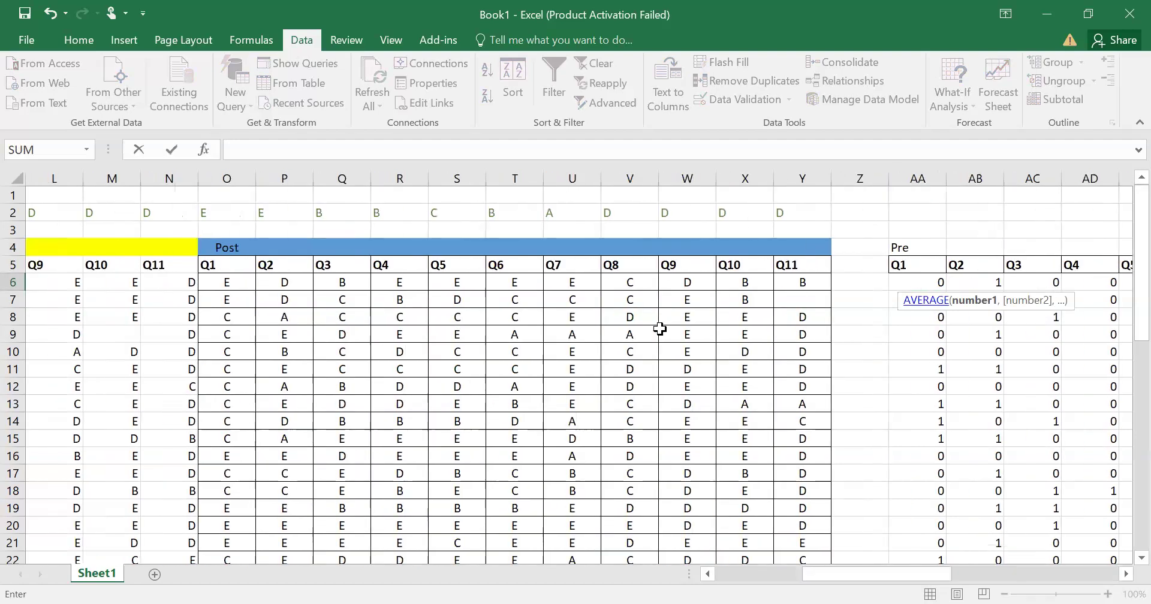
pyautogui.click(919, 282)
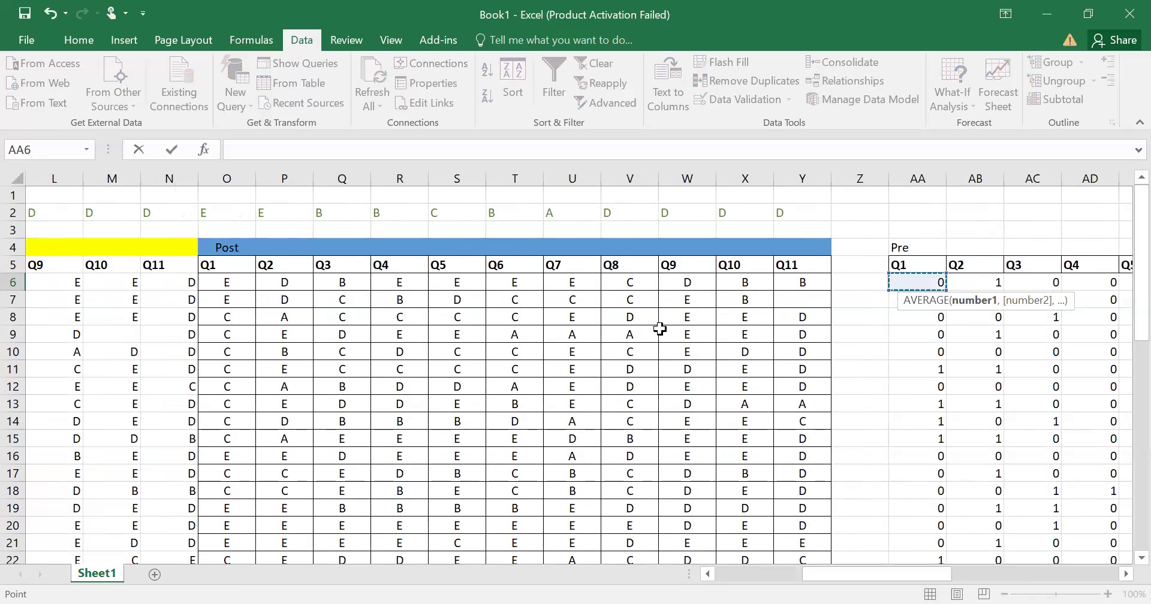
pyautogui.press('Return')
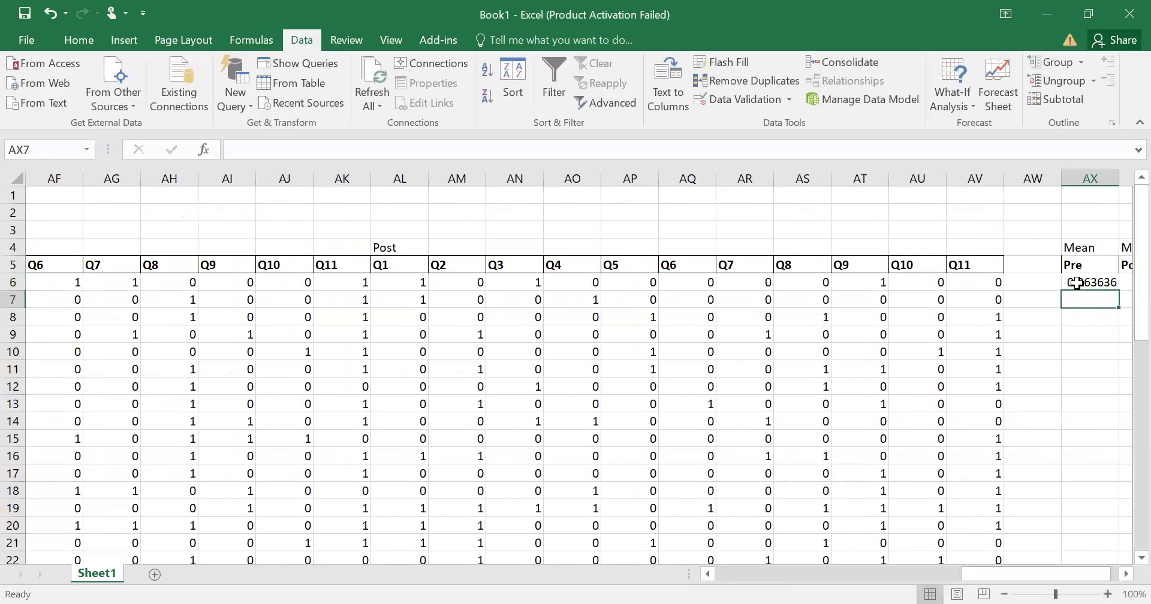
# - Convert the Pre mean in AX6 to a percentage by changing the formula to =AVERAGE(AA6:AK6)*100
pyautogui.click(1077, 284)
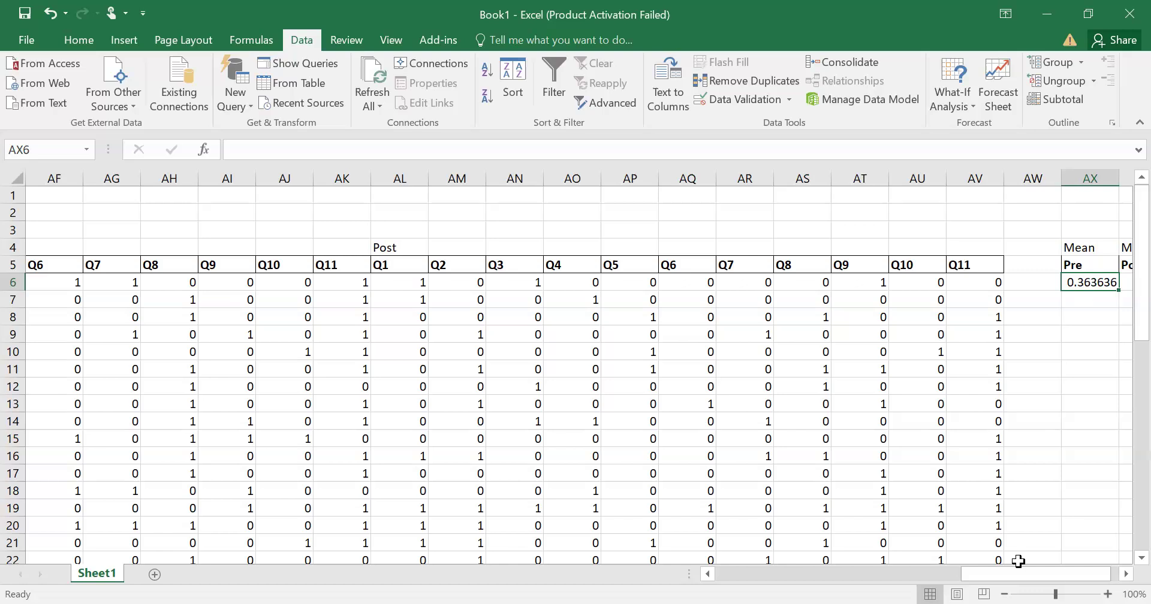
pyautogui.click(1126, 574)
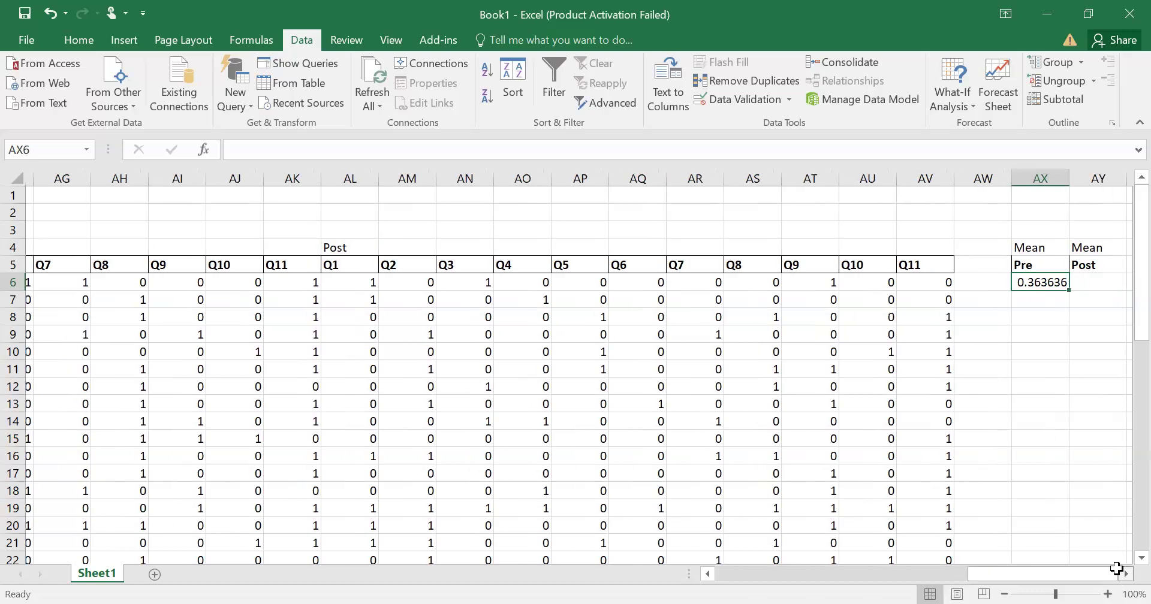
pyautogui.click(1126, 574)
pyautogui.doubleClick(986, 283)
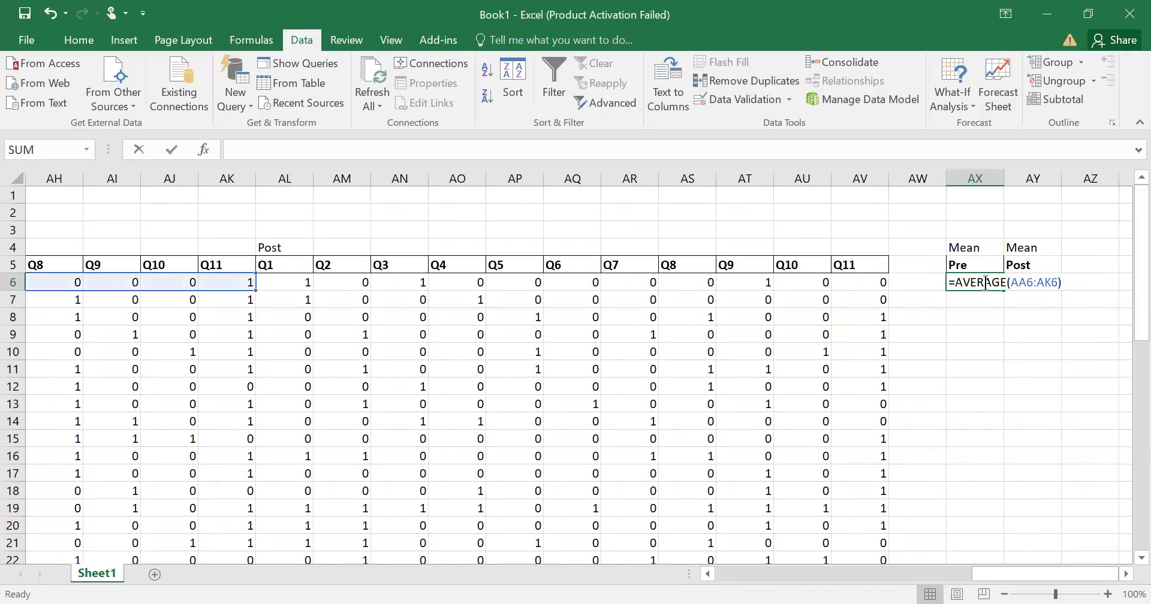
pyautogui.click(1059, 282)
pyautogui.press('Delete')
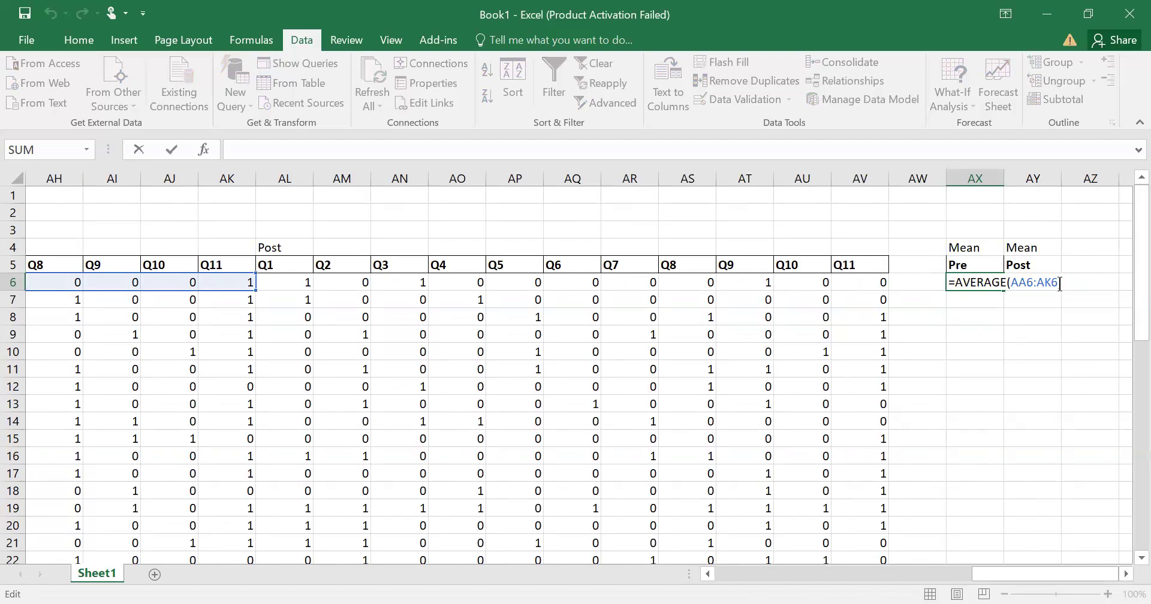
pyautogui.write(')*100')
pyautogui.press('Return')
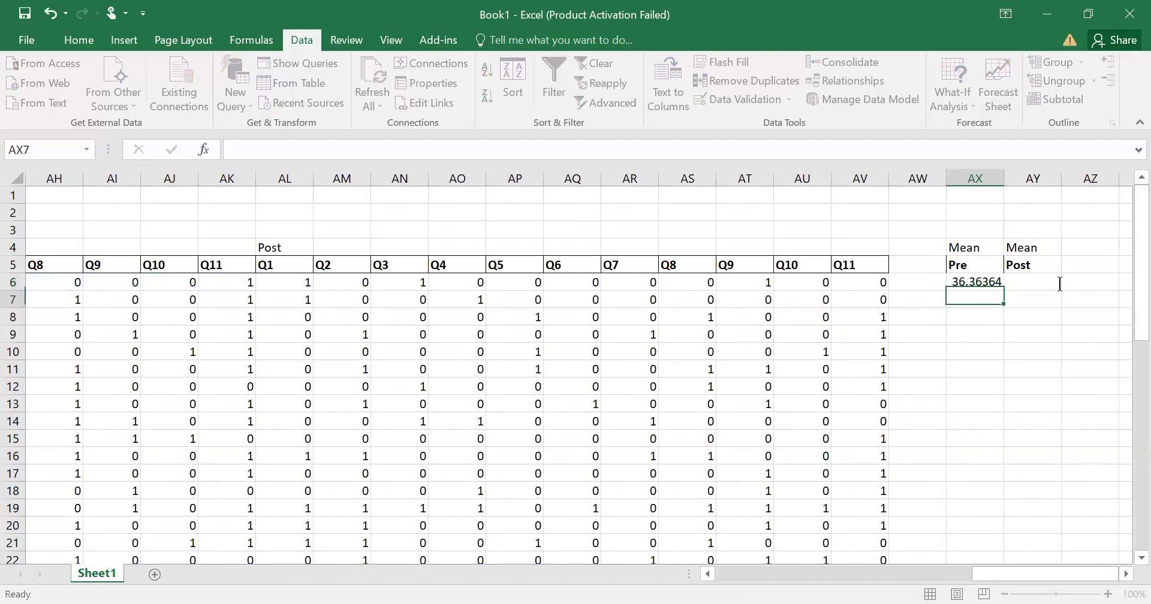
# - Calculate the first student's Post percentage mean in AY6 with =AVERAGE(AL6:AV6)*100
pyautogui.click(967, 285)
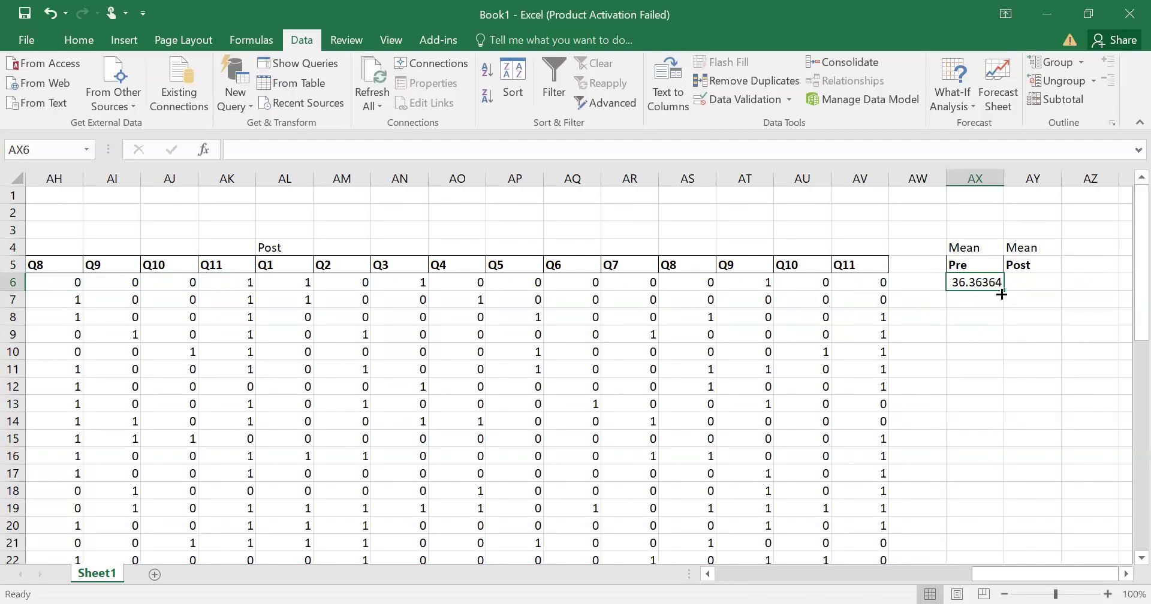
pyautogui.moveTo(1003, 294); pyautogui.dragTo(1005, 292)
pyautogui.click(1028, 283)
pyautogui.write('=')
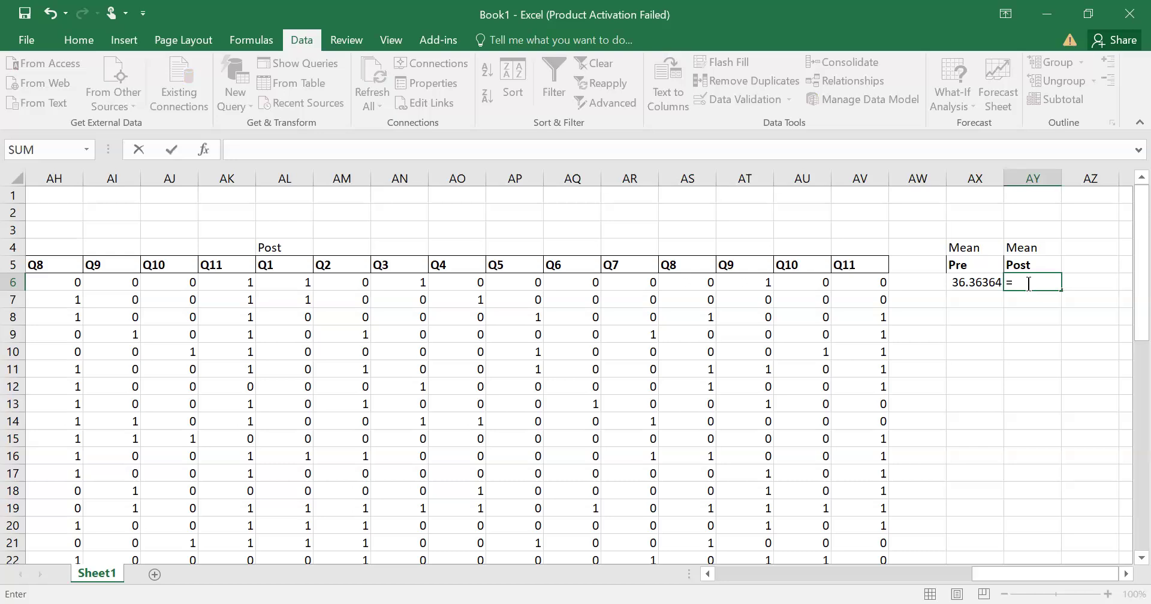
pyautogui.write('AVERAGE(')
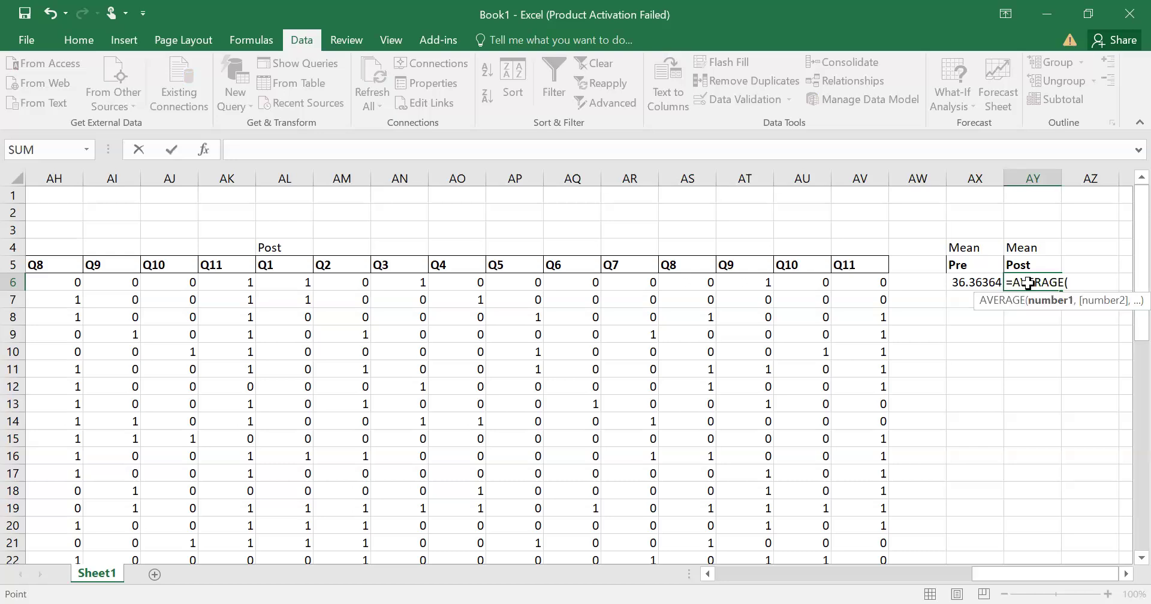
pyautogui.press('Left')
pyautogui.press('Left')
pyautogui.press('Left')
pyautogui.hotkey('shift', 'Left')
pyautogui.hotkey('shift', 'Left')
pyautogui.hotkey('shift', 'Left')
pyautogui.hotkey('shift', 'Left')
pyautogui.hotkey('shift', 'Left')
pyautogui.hotkey('shift', 'Left')
pyautogui.hotkey('shift', 'Left')
pyautogui.hotkey('shift', 'Left')
pyautogui.hotkey('shift', 'Left')
pyautogui.hotkey('shift', 'Left')
pyautogui.write(')')
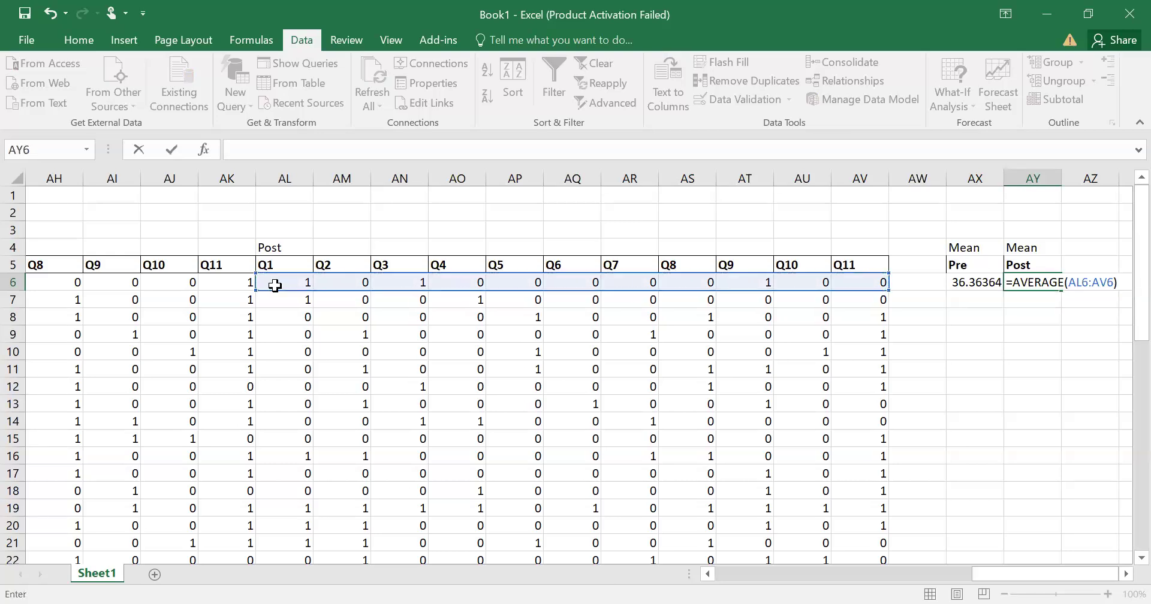
pyautogui.write('*100')
pyautogui.press('Return')
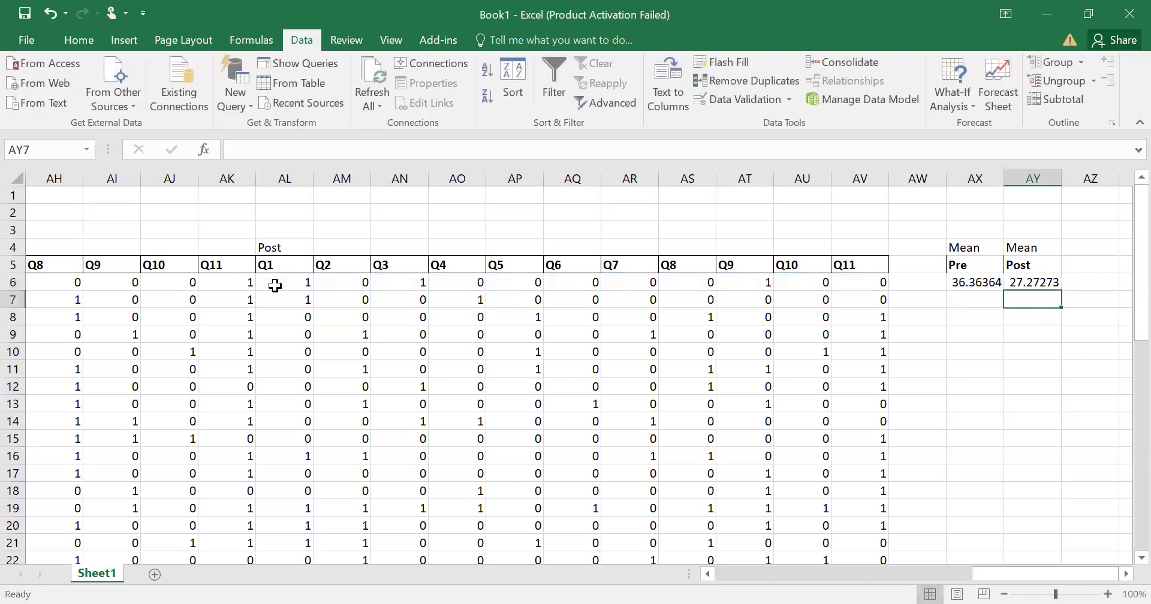
# - Fill the Pre and Post mean formulas from AX6:AY6 down to row 37 for all students
pyautogui.moveTo(960, 282); pyautogui.dragTo(1038, 365)
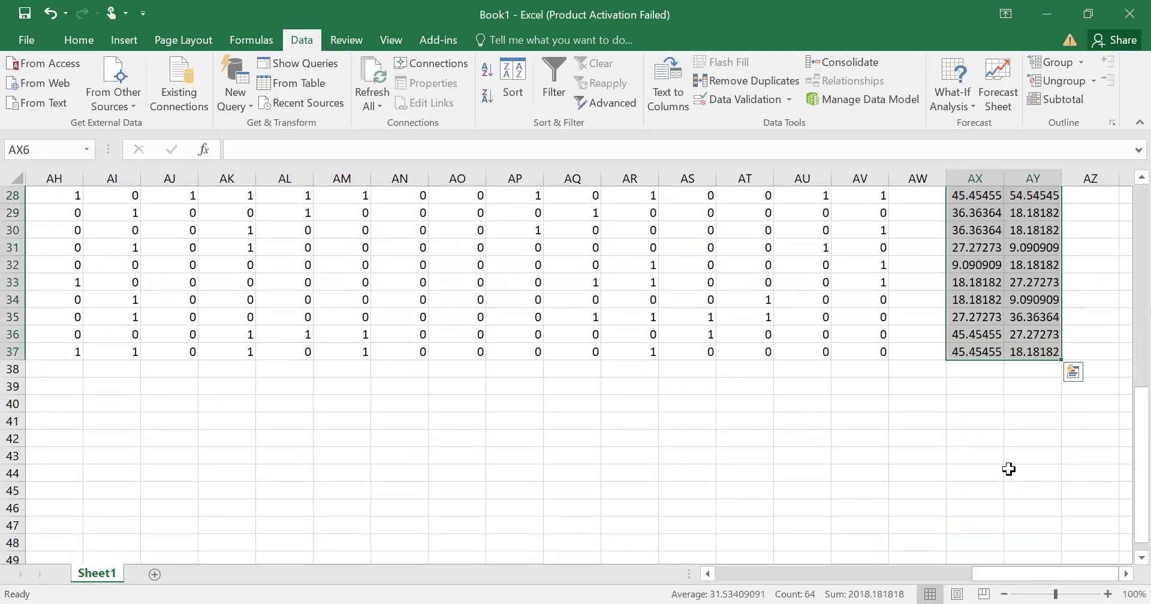
pyautogui.moveTo(1123, 483); pyautogui.dragTo(1122, 267)
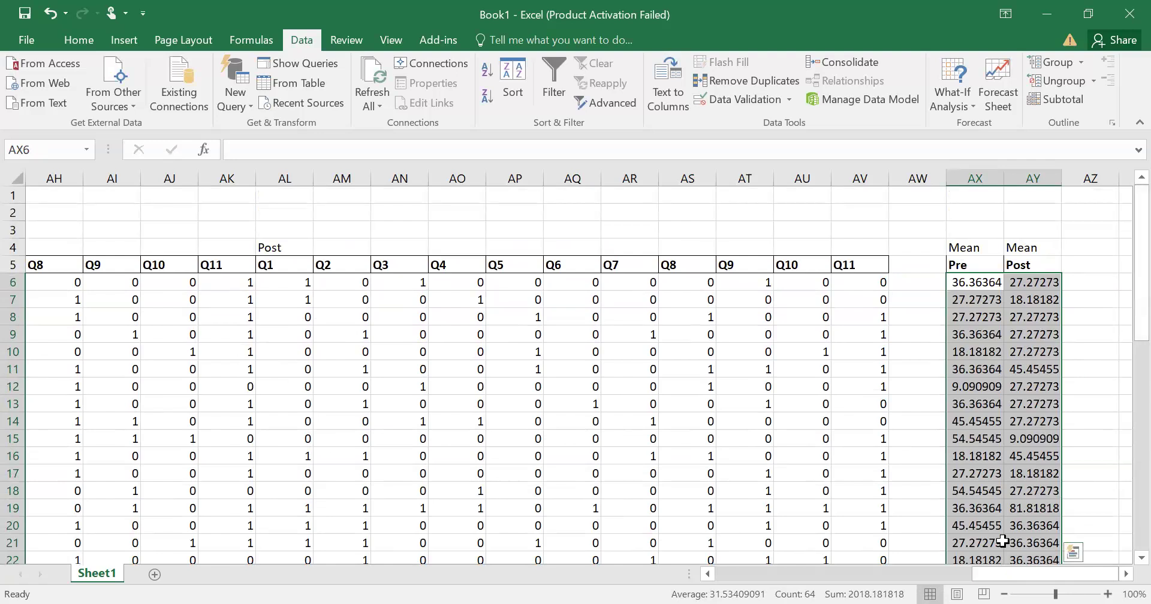
# - Enter the title Histogram in BB4, a few columns beyond the Pre and Post means
pyautogui.moveTo(1122, 577); pyautogui.dragTo(1122, 577)
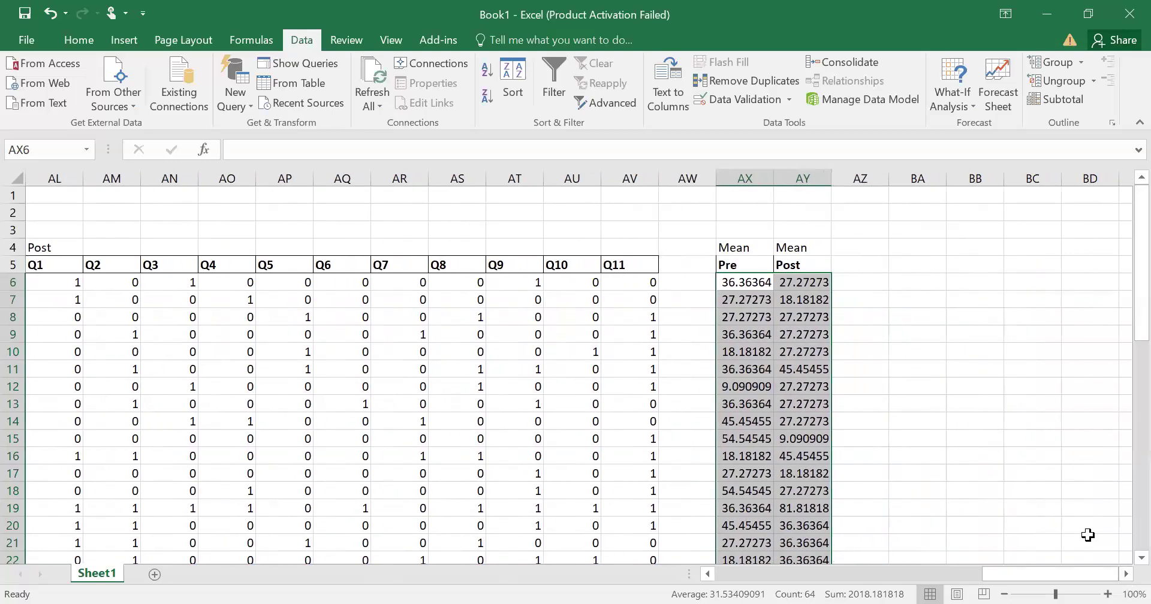
pyautogui.click(1125, 578)
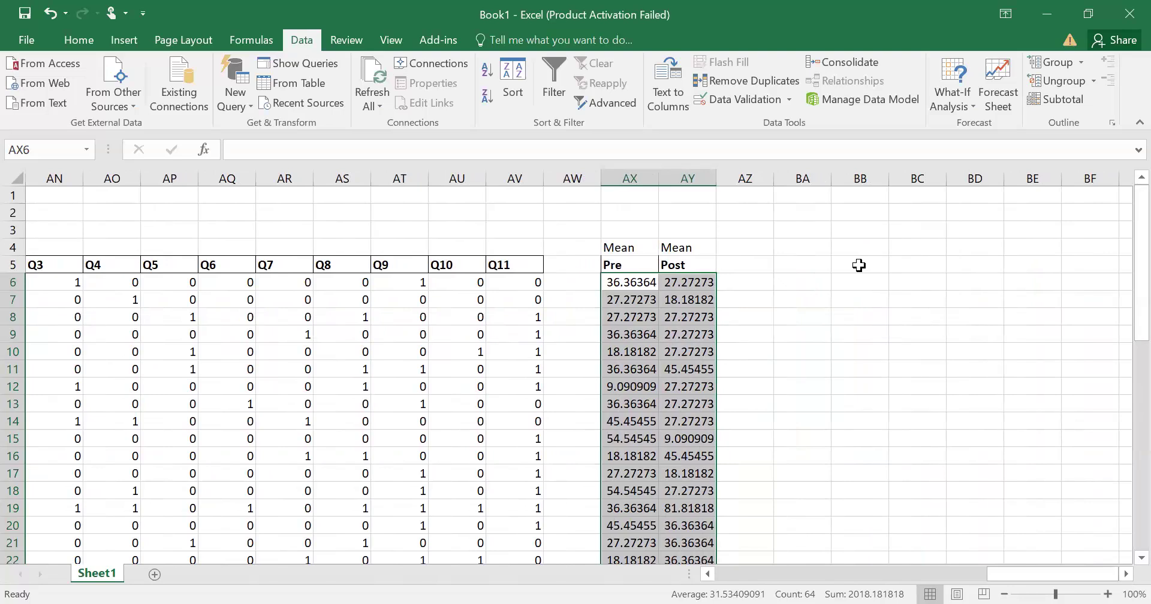
pyautogui.click(851, 246)
pyautogui.write('Ho')
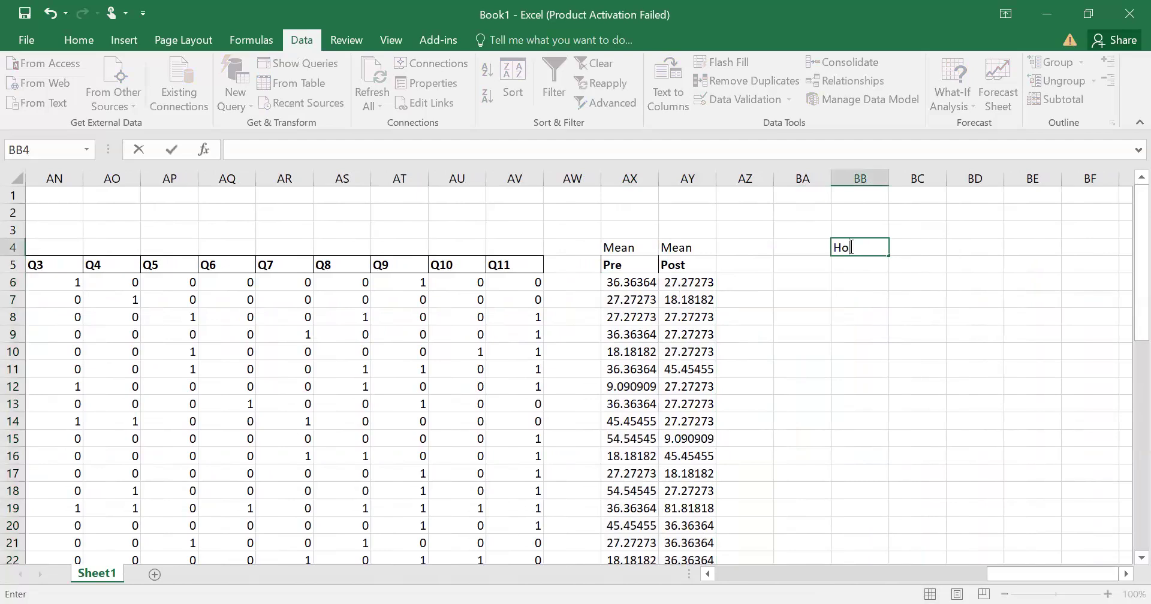
pyautogui.write('stogram')
pyautogui.press('Return')
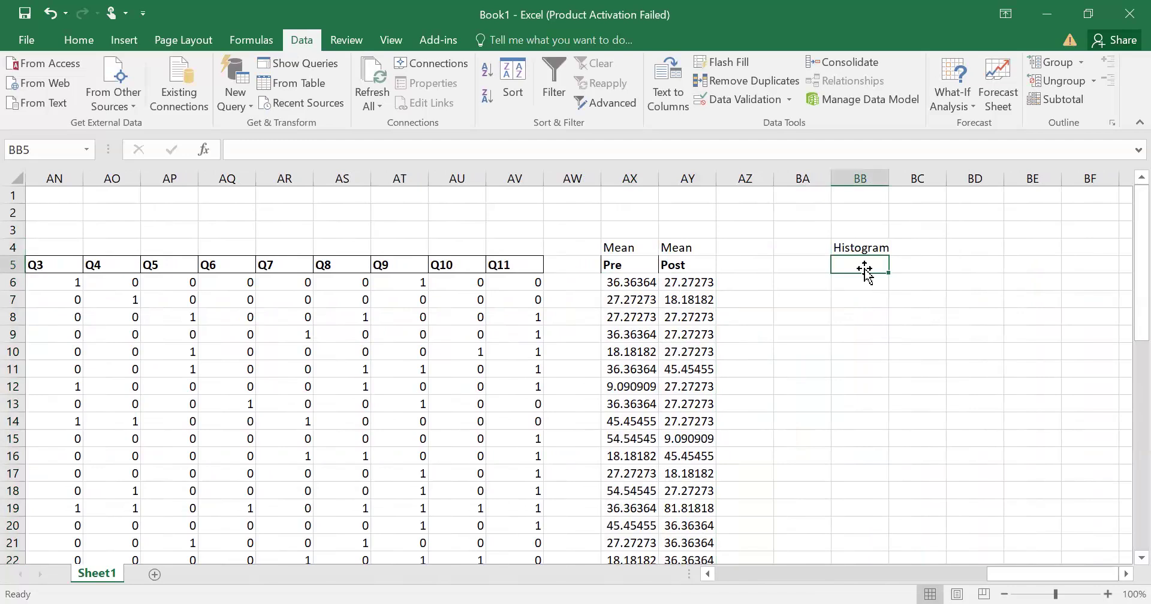
# - Enter the headings Bin, Bin range and Frequency in BB5, BC5 and BD5 under the Histogram title
pyautogui.write('Bi')
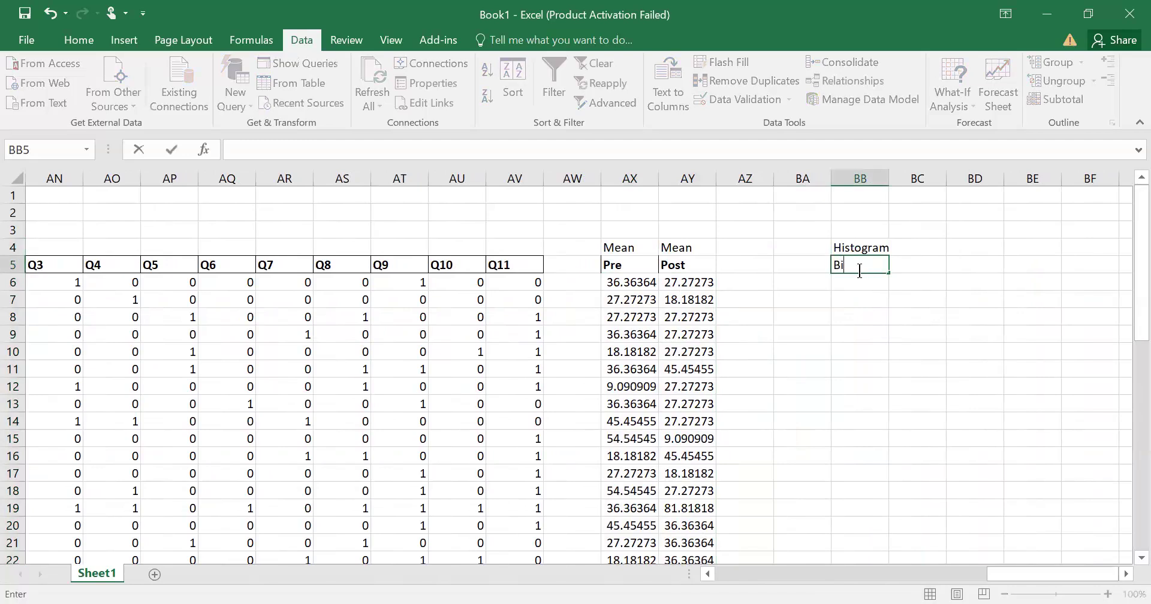
pyautogui.write('n')
pyautogui.click(921, 272)
pyautogui.write('Bin')
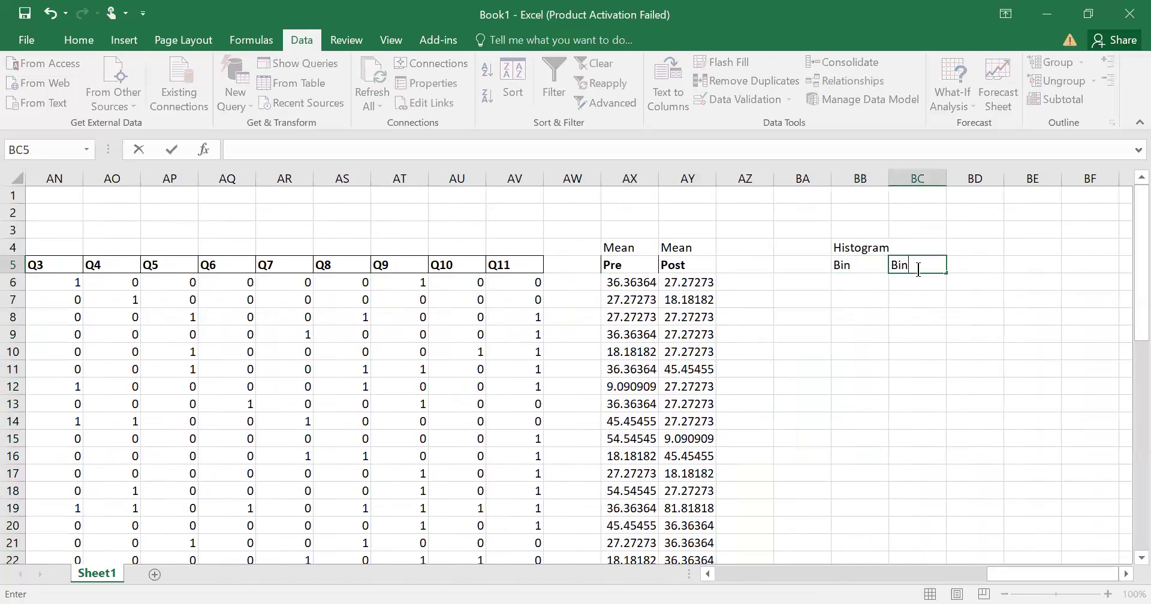
pyautogui.write(' range')
pyautogui.press('Tab')
pyautogui.write('Fr')
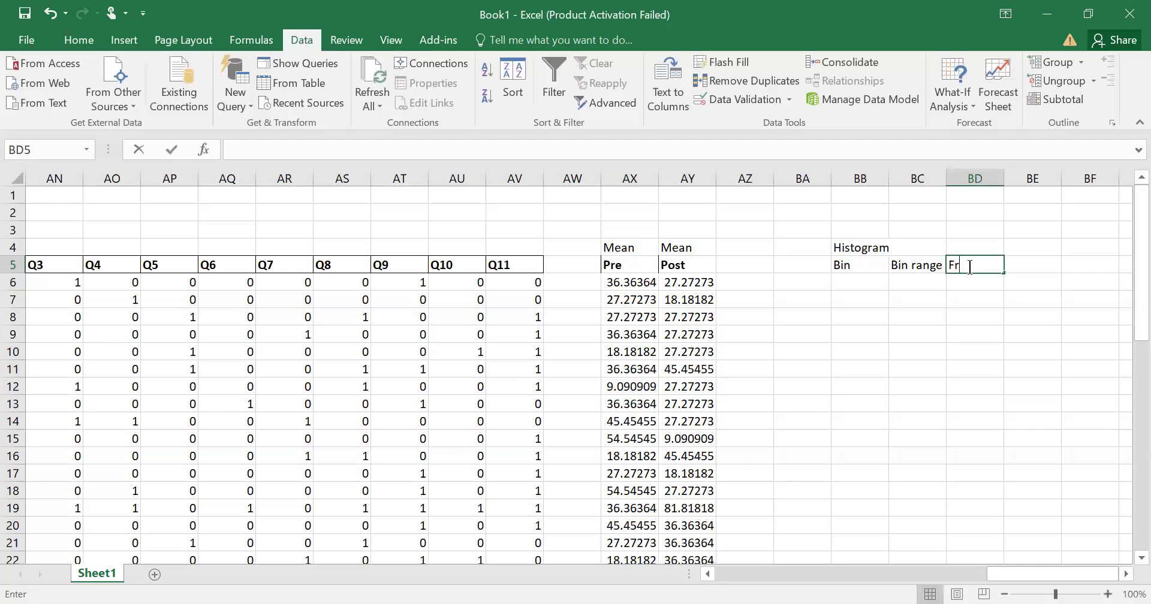
pyautogui.write('eque')
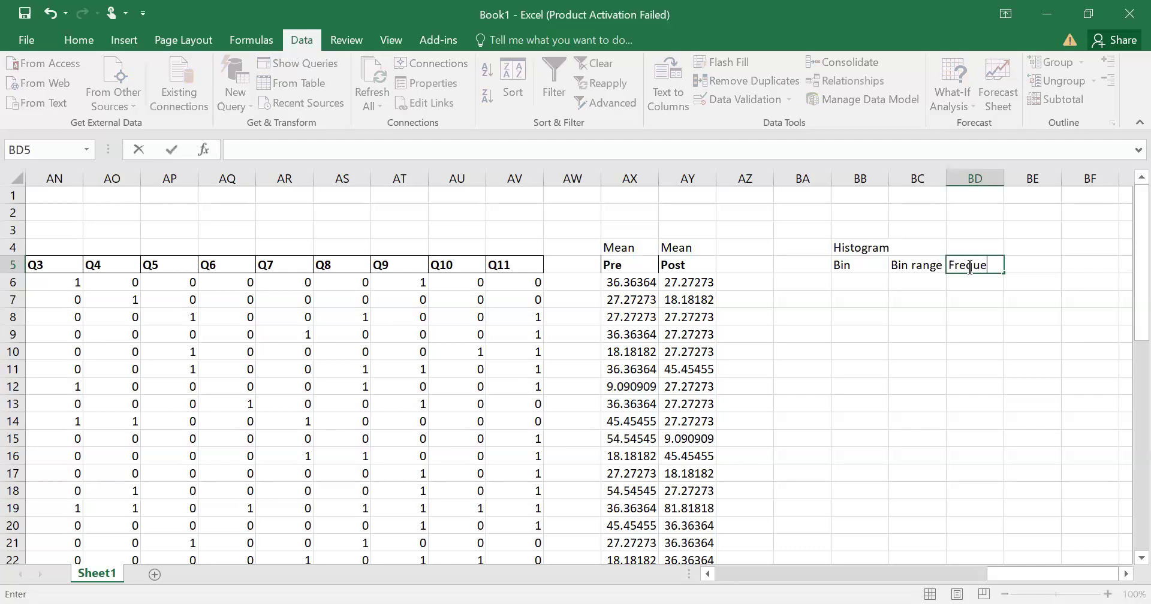
pyautogui.write('ncy')
pyautogui.click(975, 317)
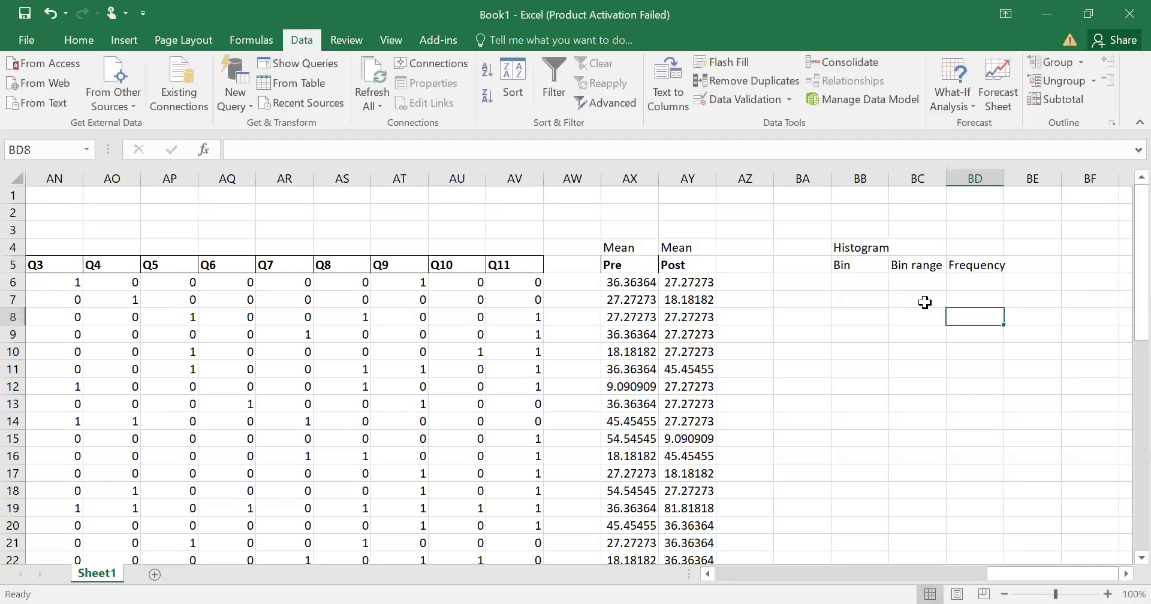
# - Enter 10 in BB6 and 20 in BB7 as bin values, and extend the series down to 100 in BB15
pyautogui.click(858, 283)
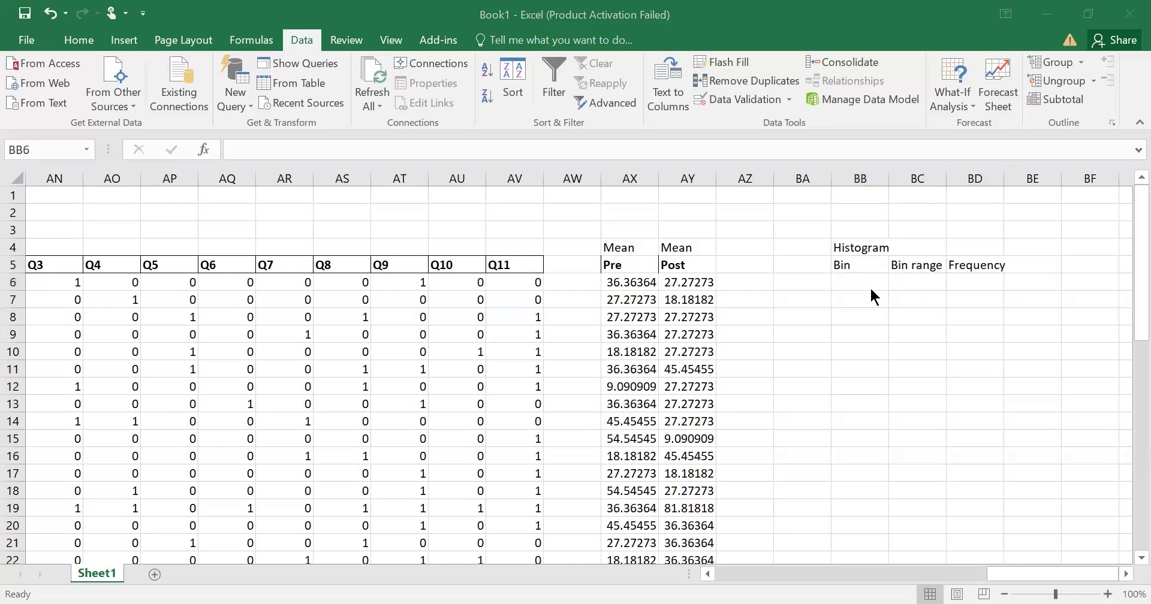
pyautogui.click(853, 272)
pyautogui.write('1')
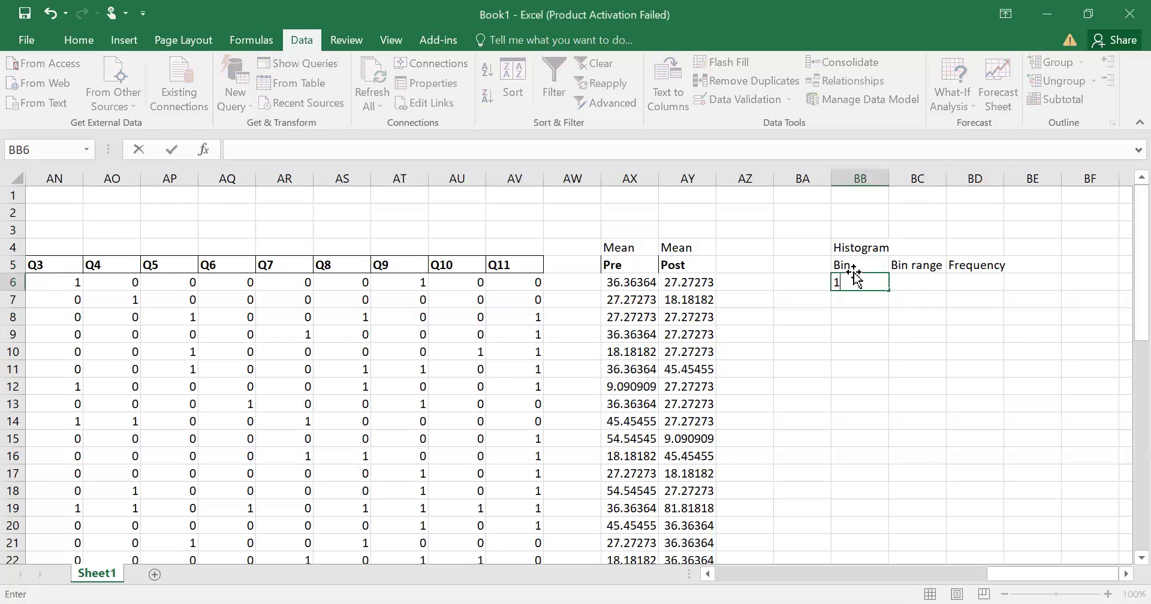
pyautogui.write('0')
pyautogui.press('Return')
pyautogui.write('20')
pyautogui.press('Return')
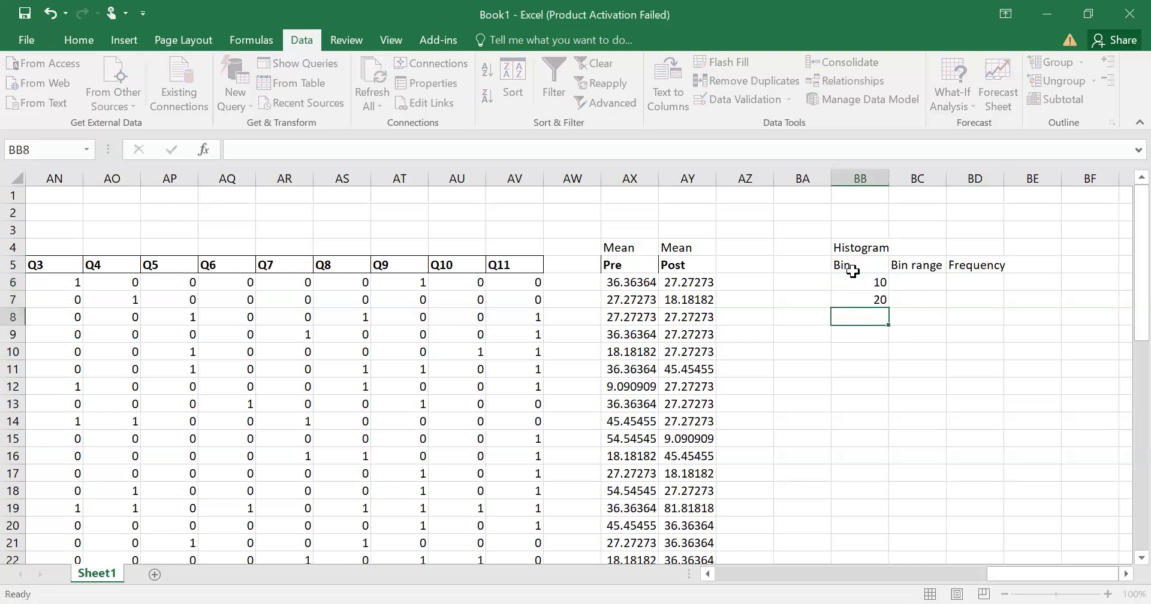
pyautogui.moveTo(854, 285); pyautogui.dragTo(856, 292)
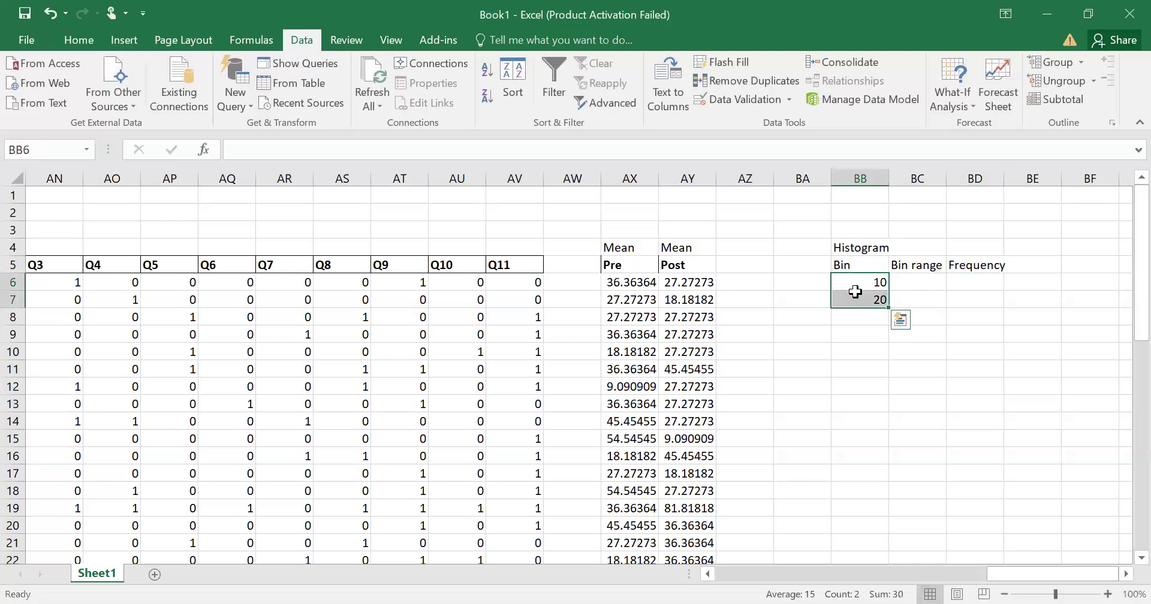
pyautogui.moveTo(879, 419); pyautogui.dragTo(881, 446)
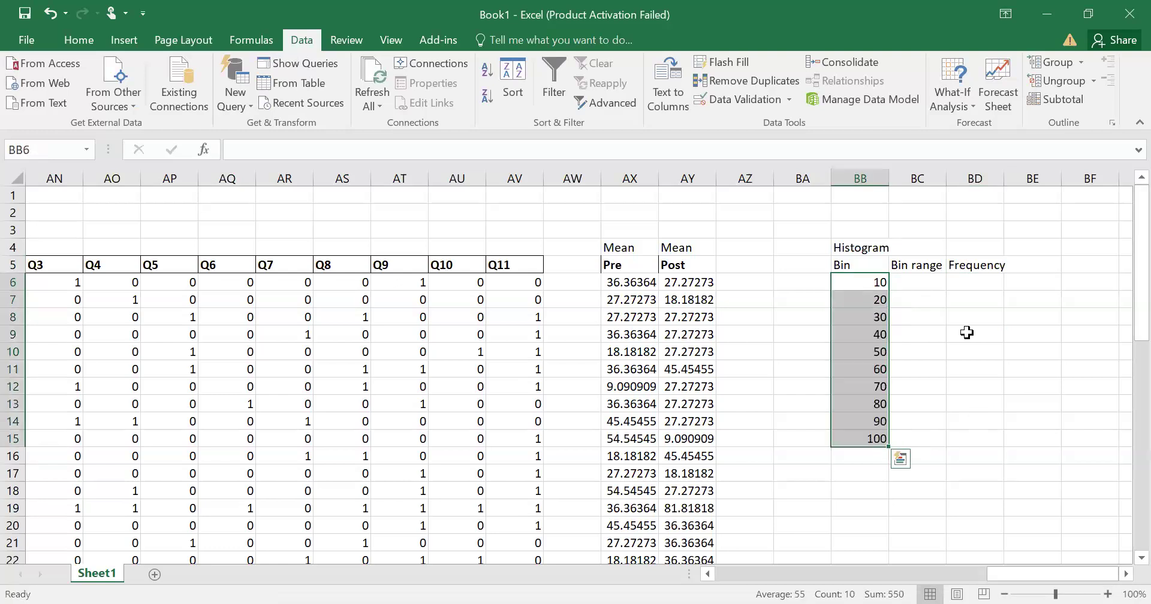
# - Enter the first bin range label, 0-10, in BC6 beside bin 10
pyautogui.click(915, 281)
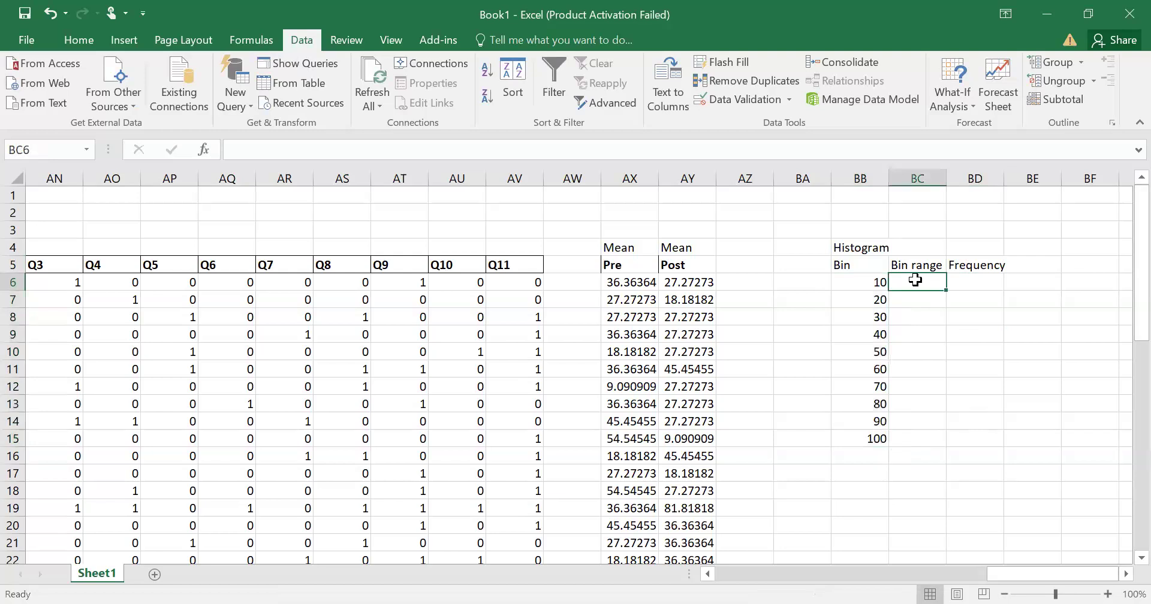
pyautogui.write('0')
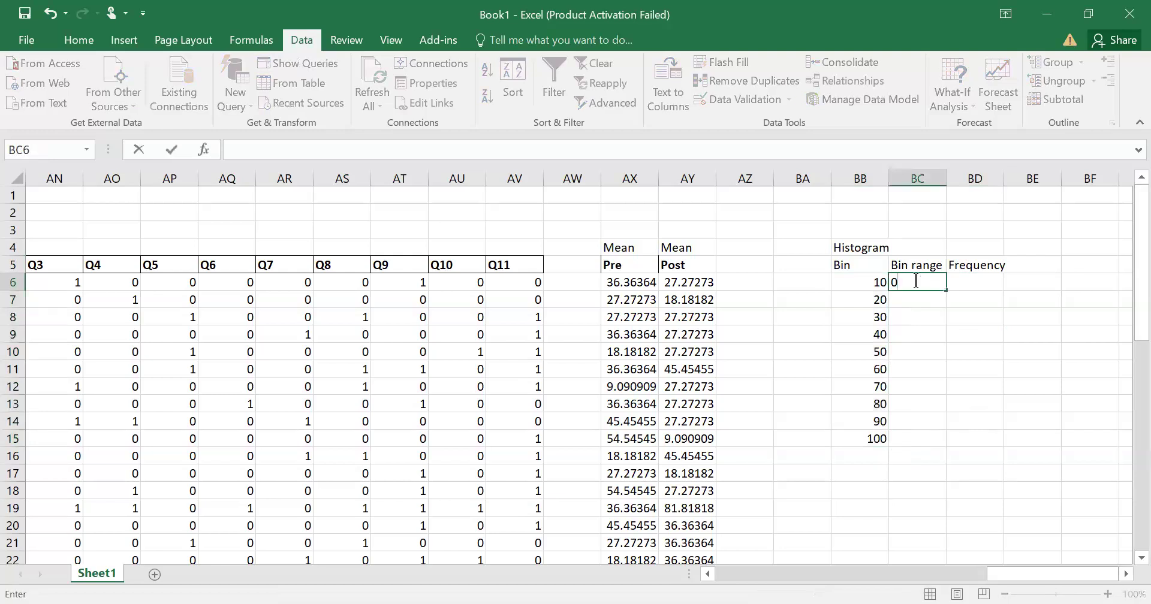
pyautogui.write('-10')
pyautogui.click(912, 303)
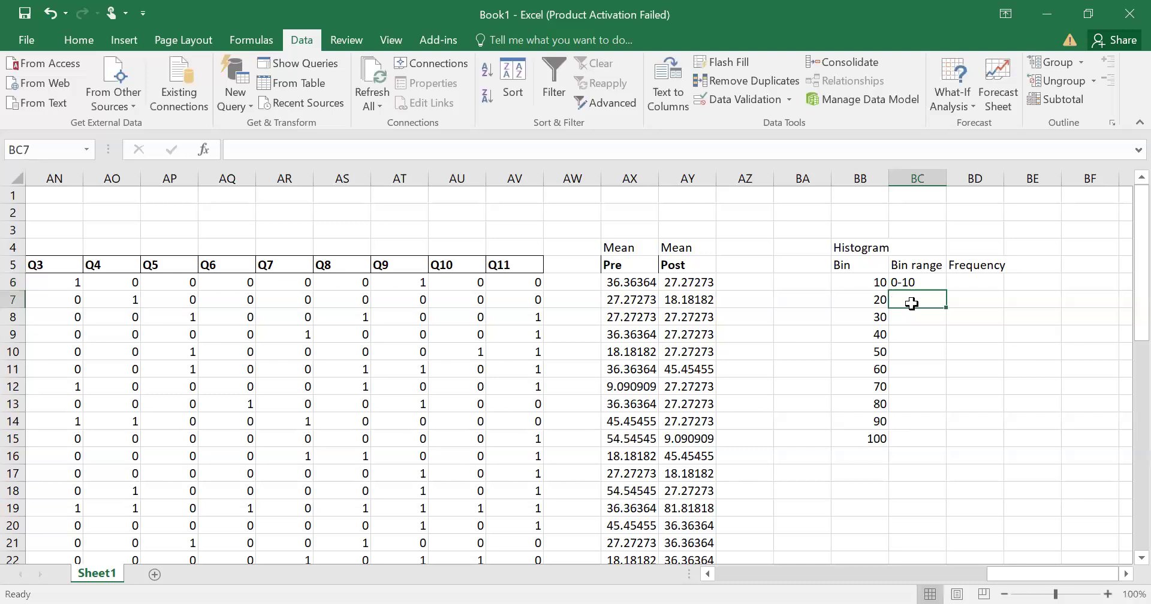
# - Try to enter the bin range 11-20 in BC7 without a text prefix
pyautogui.write('11-')
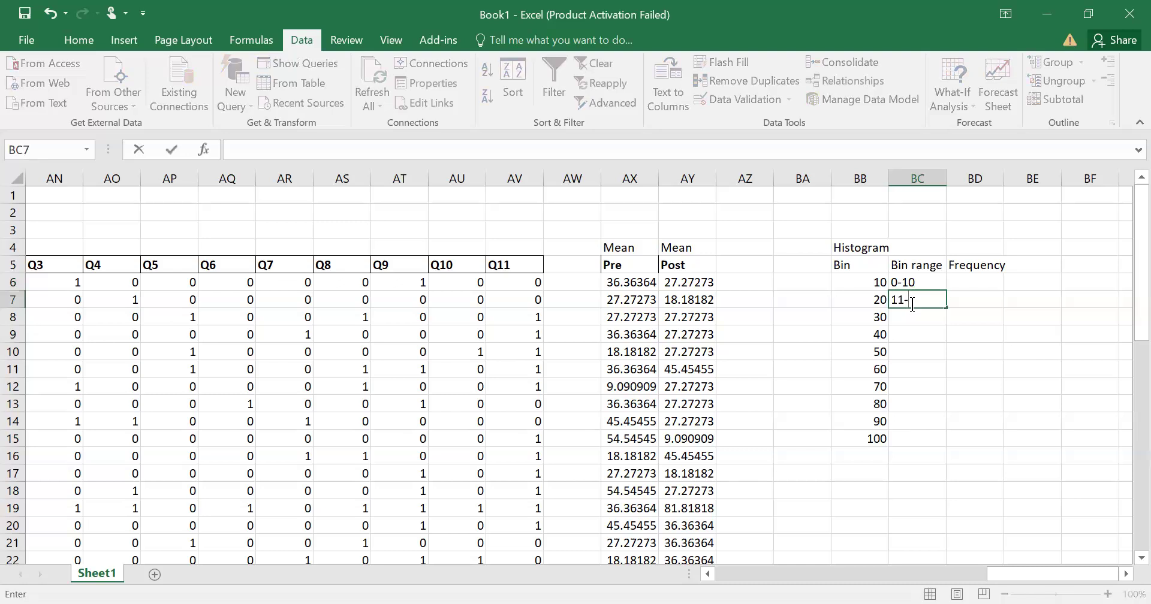
pyautogui.write('20')
pyautogui.press('Return')
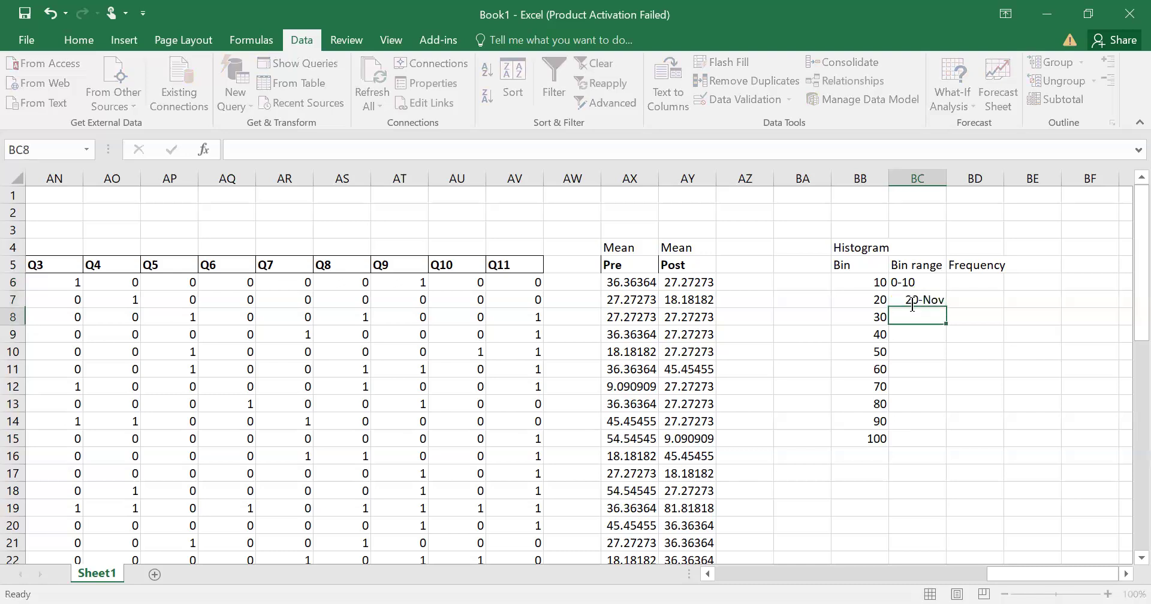
# - Enter the bin range 11-20 in BC7 as text by prefixing it with an apostrophe
pyautogui.click(929, 296)
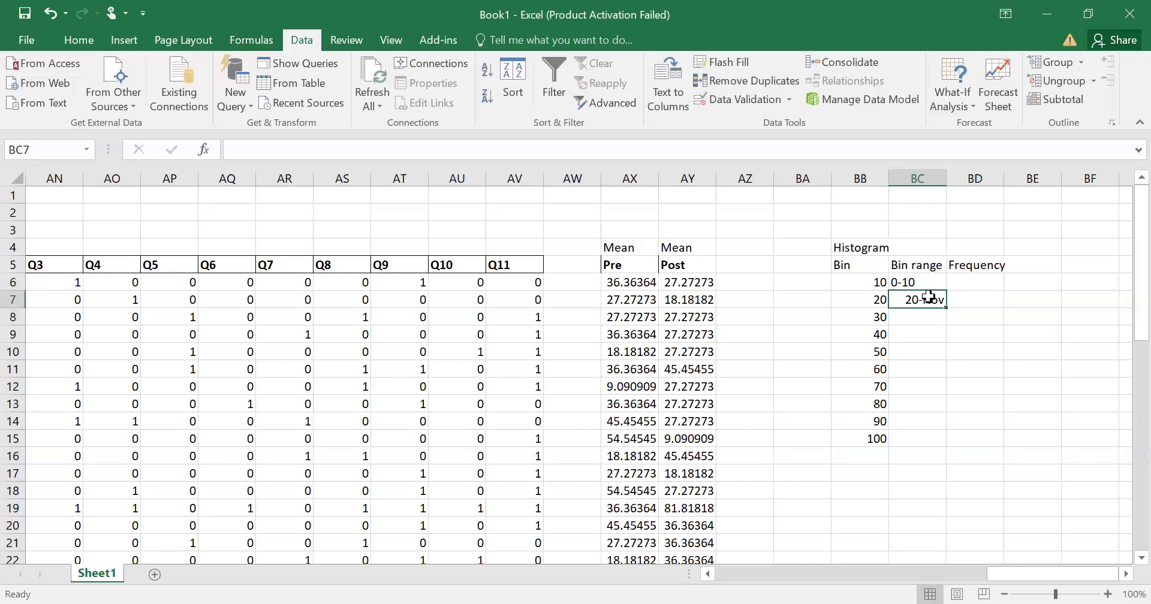
pyautogui.write("'")
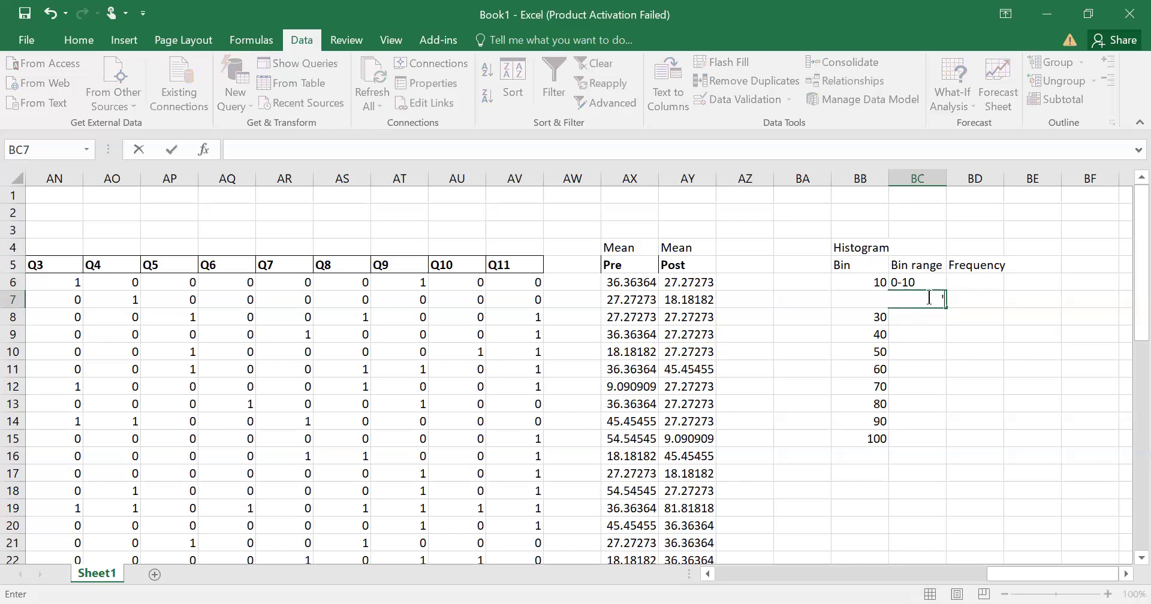
pyautogui.write('11-20')
pyautogui.press('Return')
# - Enter the text bin ranges 21-30, 31-40, 41-50 and 51-60 in BC8 through BC11, each with a leading apostrophe
pyautogui.write("'")
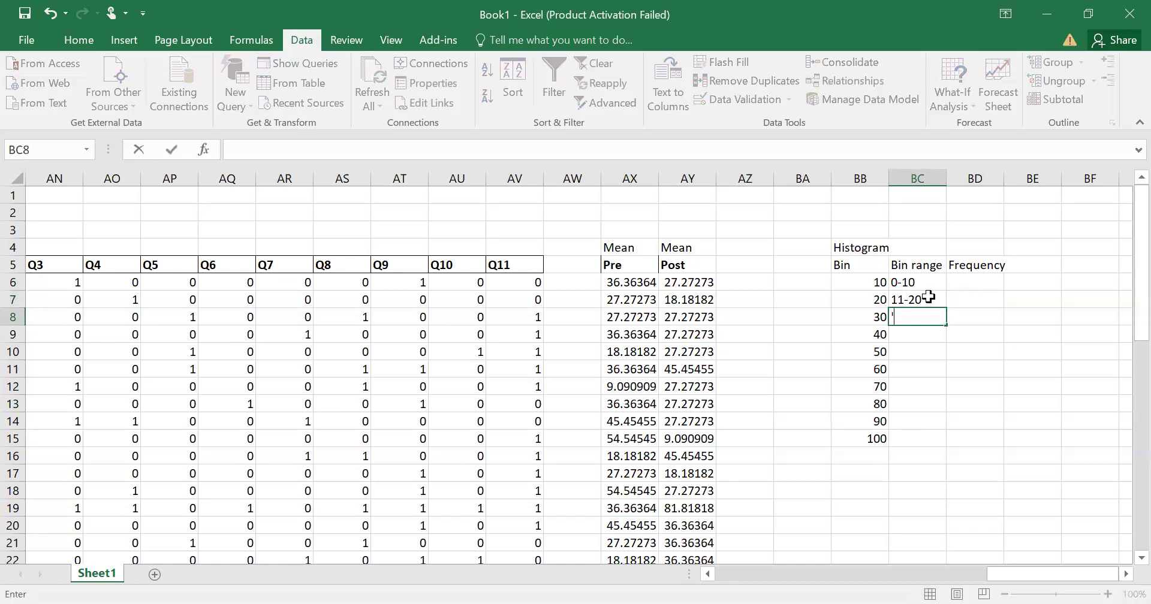
pyautogui.write('21-30')
pyautogui.press('Return')
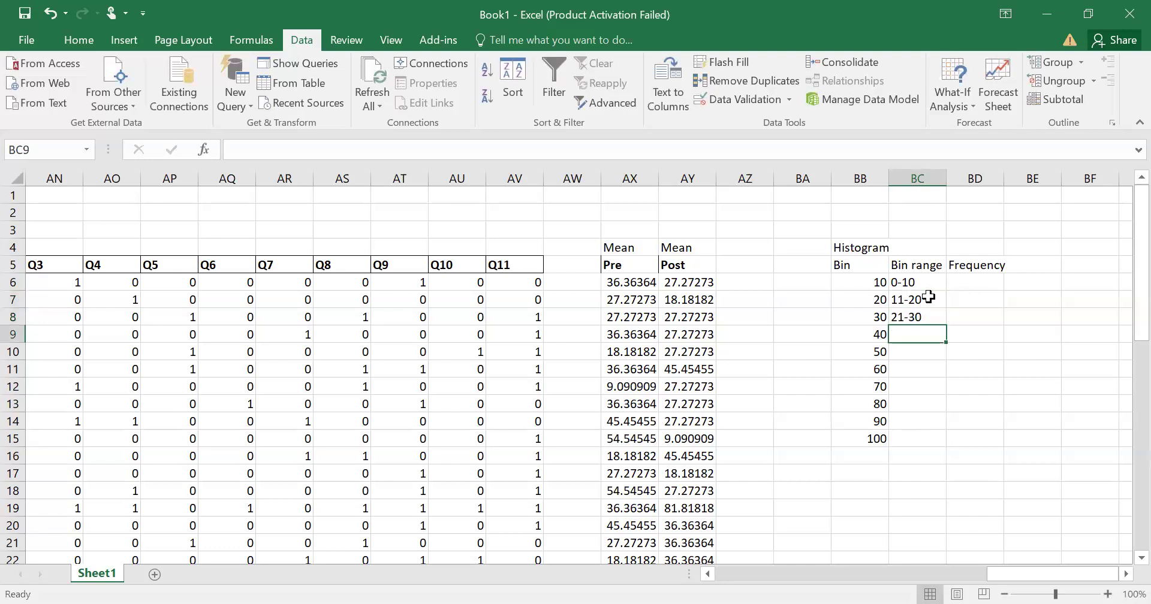
pyautogui.write("'21")
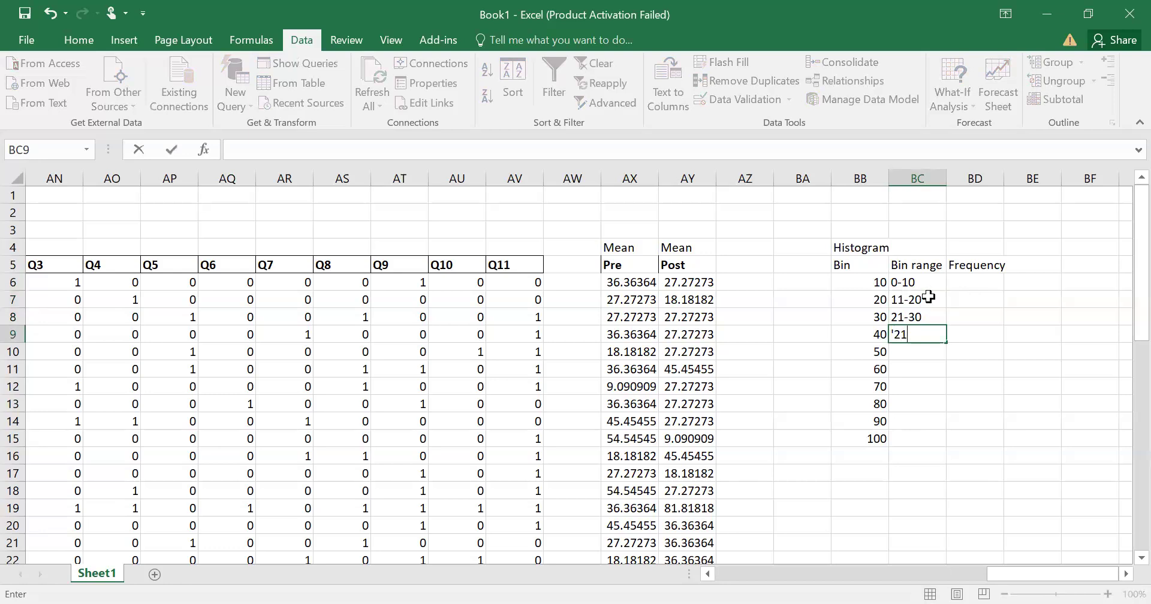
pyautogui.write('-40')
pyautogui.press('Return')
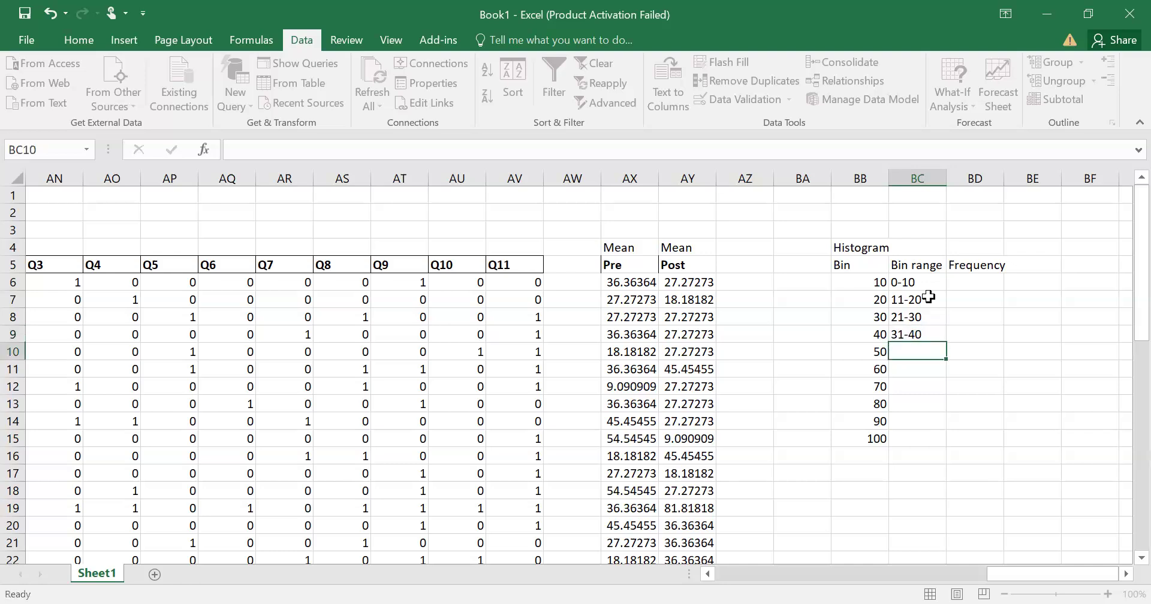
pyautogui.write("'")
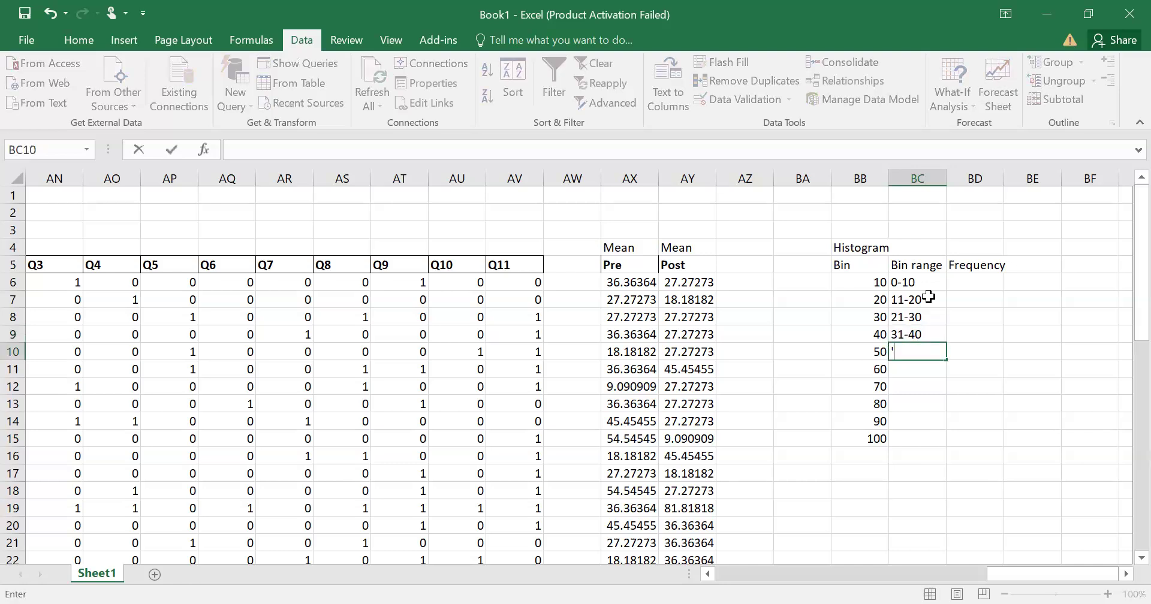
pyautogui.write('41-50')
pyautogui.press('Return')
pyautogui.write("'")
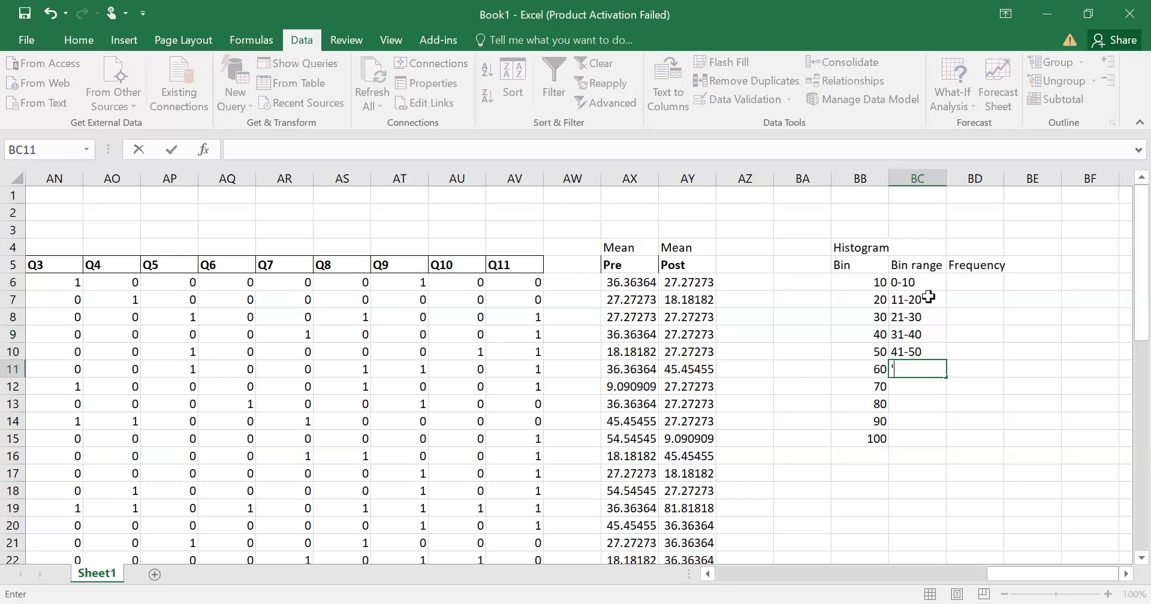
pyautogui.write('51-60')
pyautogui.press('Return')
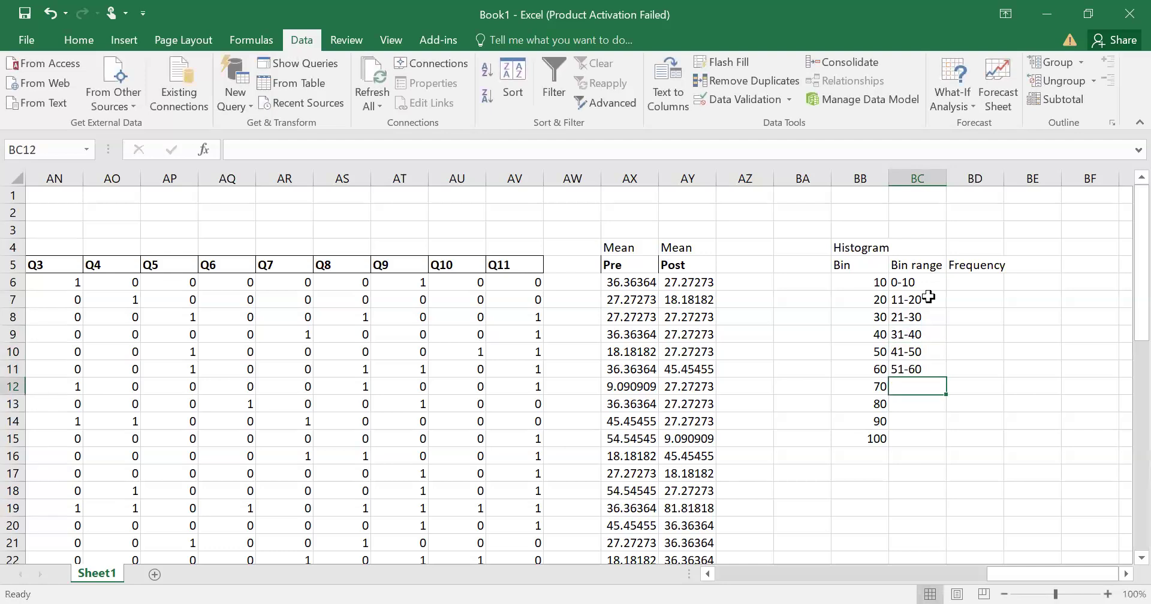
# - Enter the text bin ranges 61-70, 71-80, 81-90 and 91-100 in BC12 through BC15, each with a leading apostrophe
pyautogui.write("'")
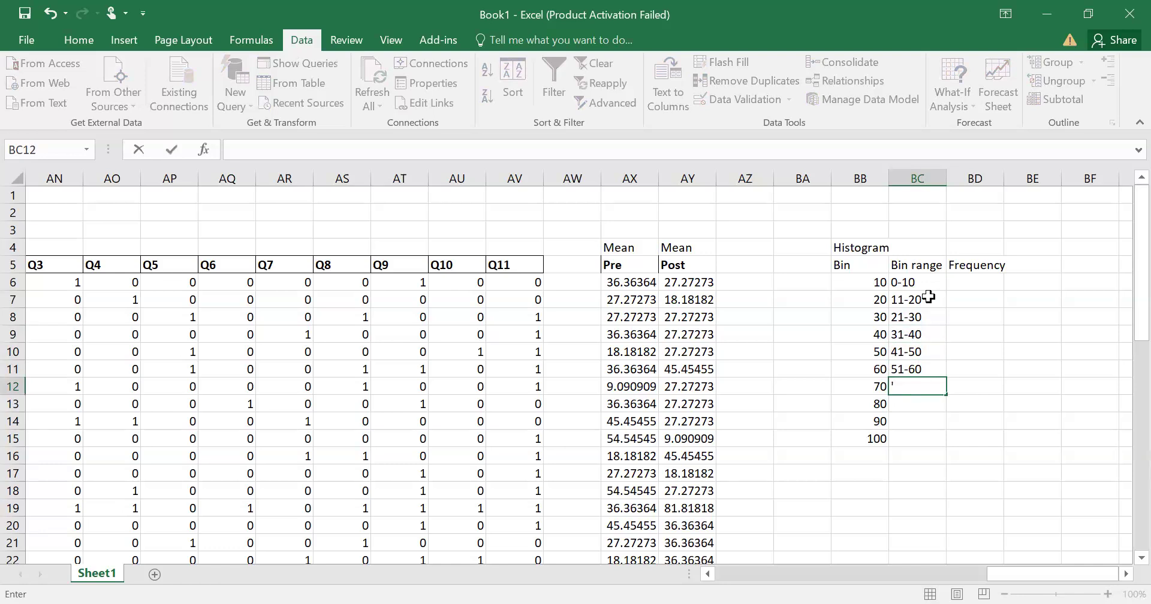
pyautogui.write('61-70')
pyautogui.press('Return')
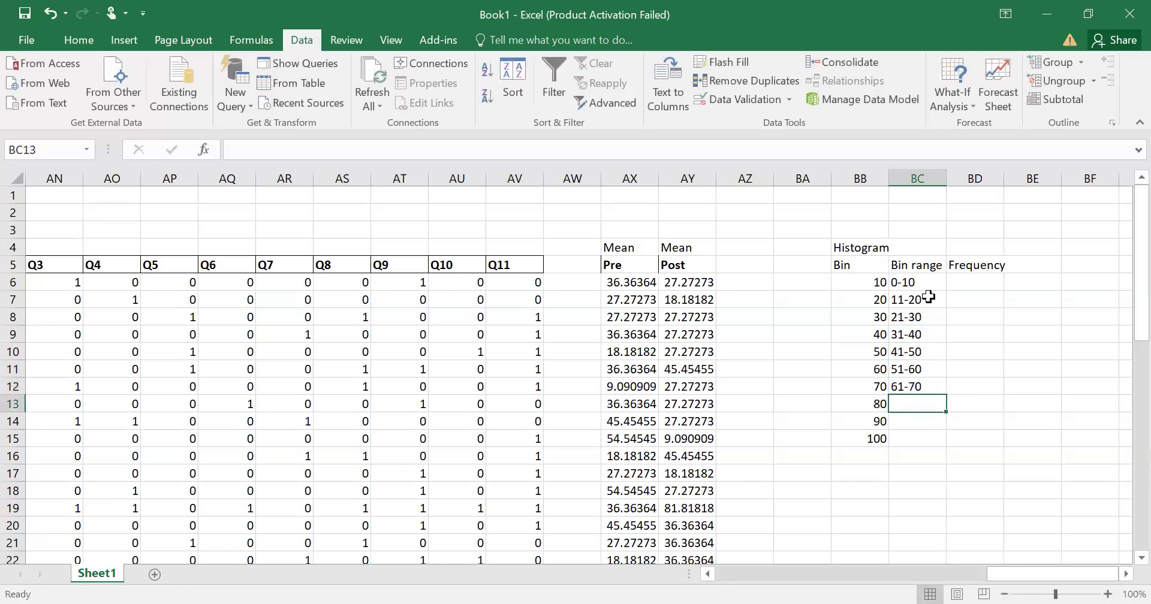
pyautogui.write("'")
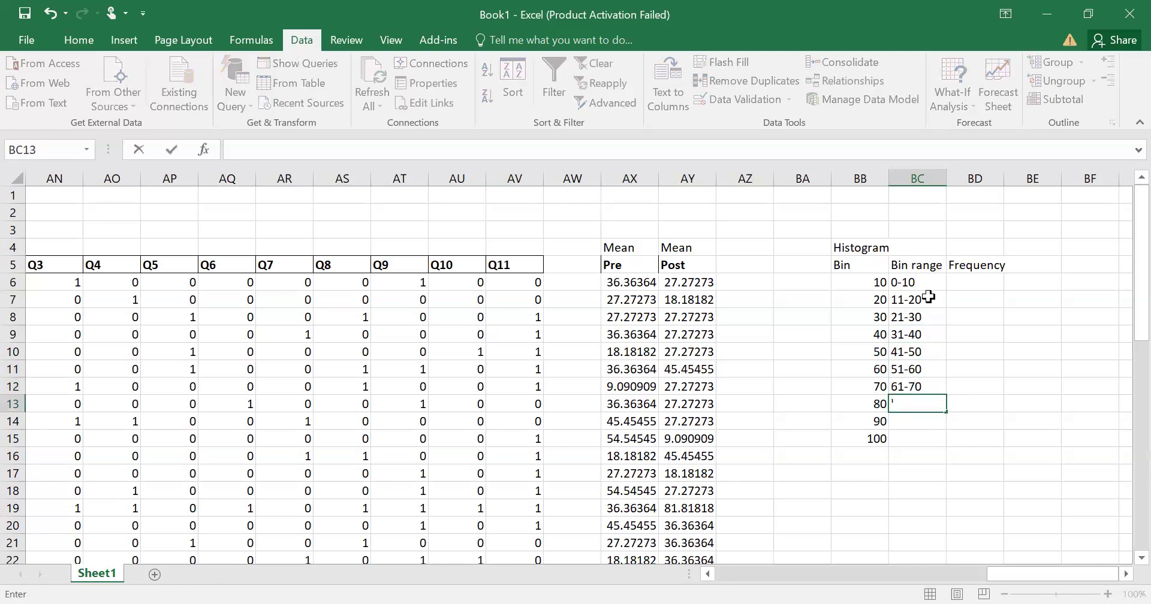
pyautogui.write('71-80')
pyautogui.press('Return')
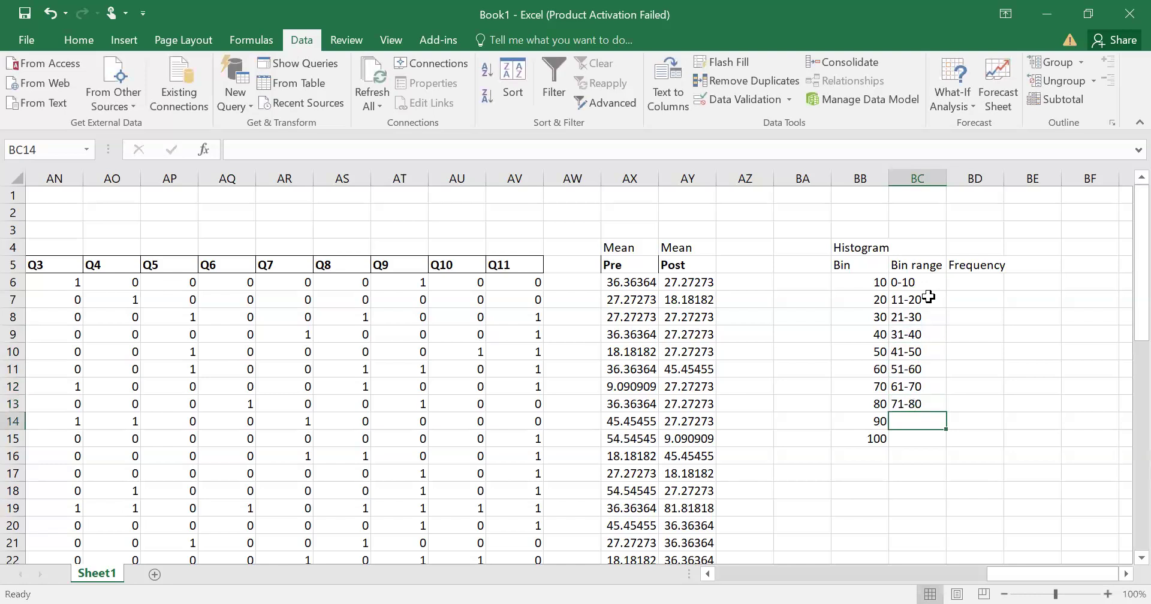
pyautogui.write('-')
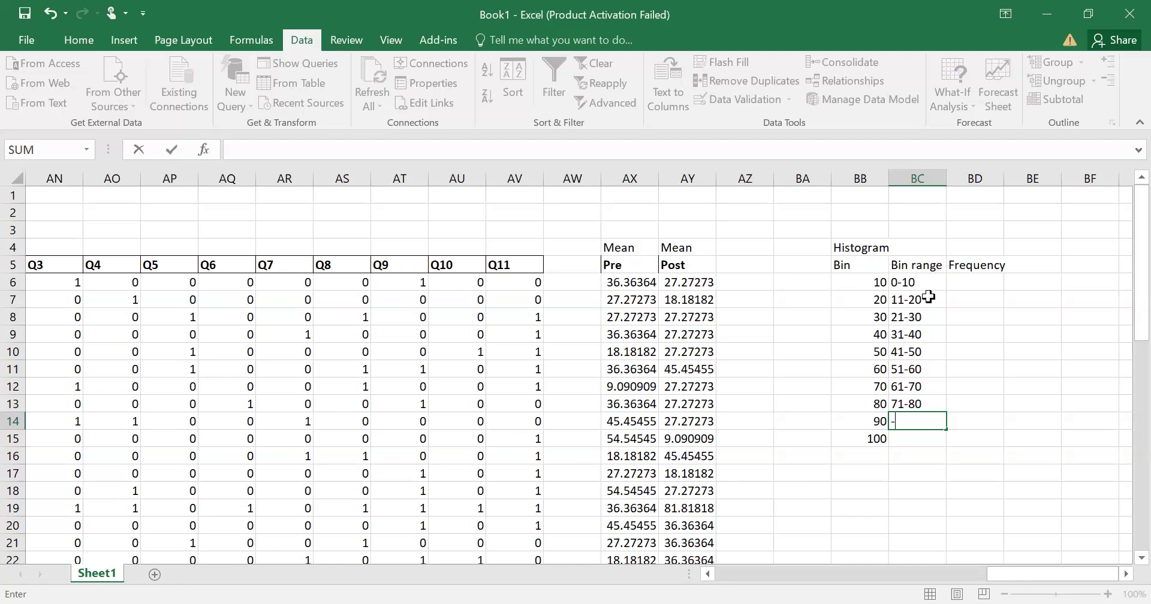
pyautogui.press('BackSpace')
pyautogui.write("'81-90")
pyautogui.press('Return')
pyautogui.write("'")
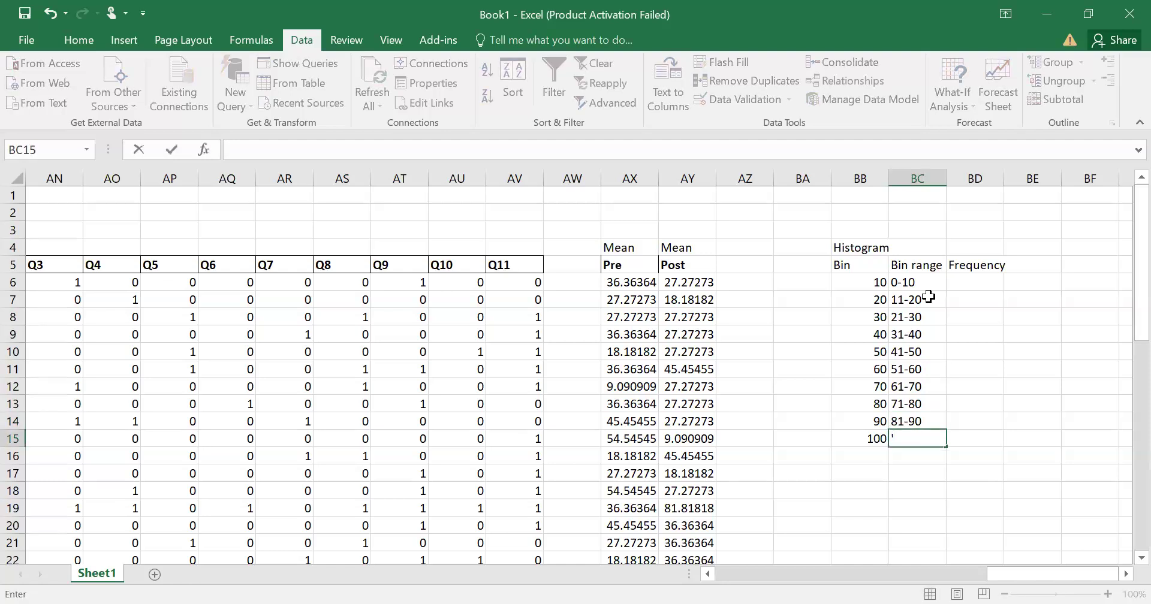
pyautogui.write('91-100')
pyautogui.press('Return')
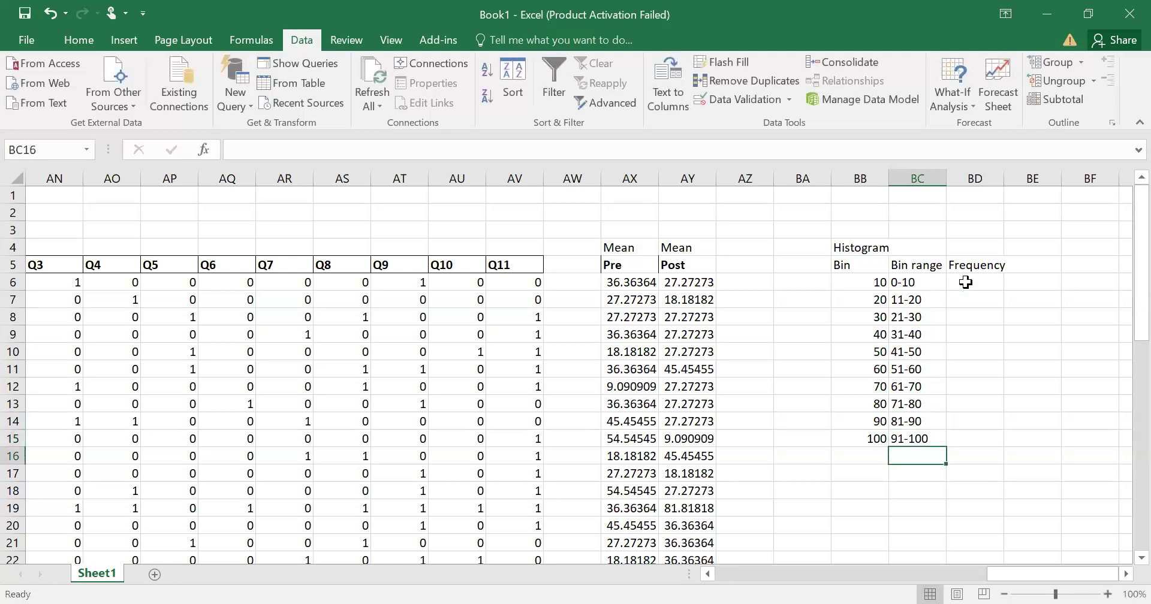
# - Begin a FREQUENCY formula across BD6:BD15 with the Pre means AX6:AX37 as the data array
pyautogui.click(966, 282)
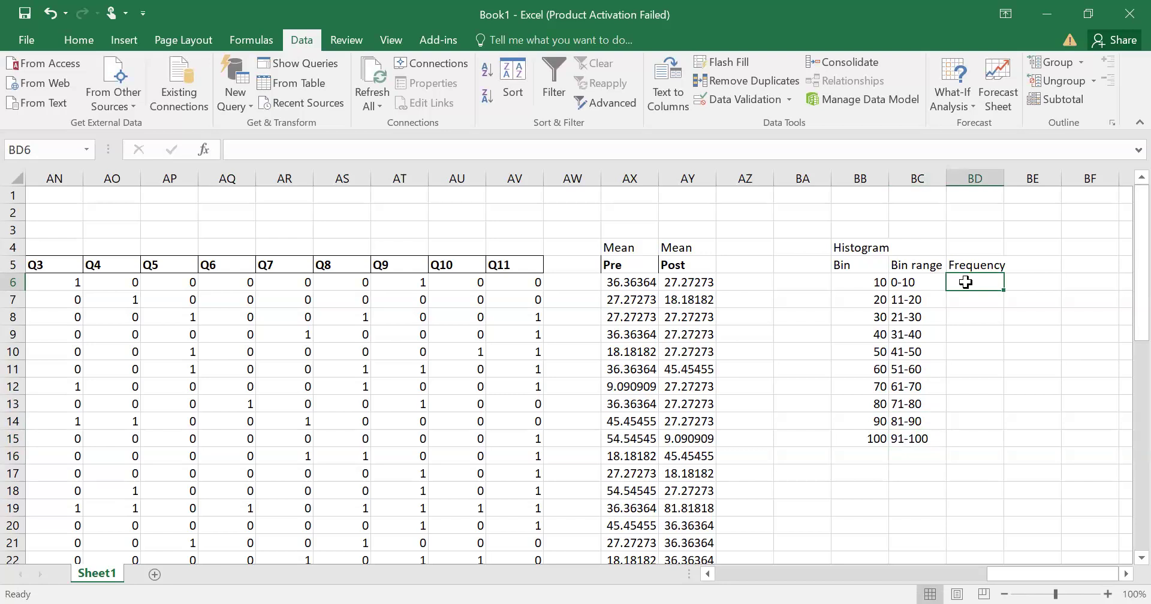
pyautogui.click(982, 317)
pyautogui.moveTo(962, 277); pyautogui.dragTo(979, 437)
pyautogui.write('=')
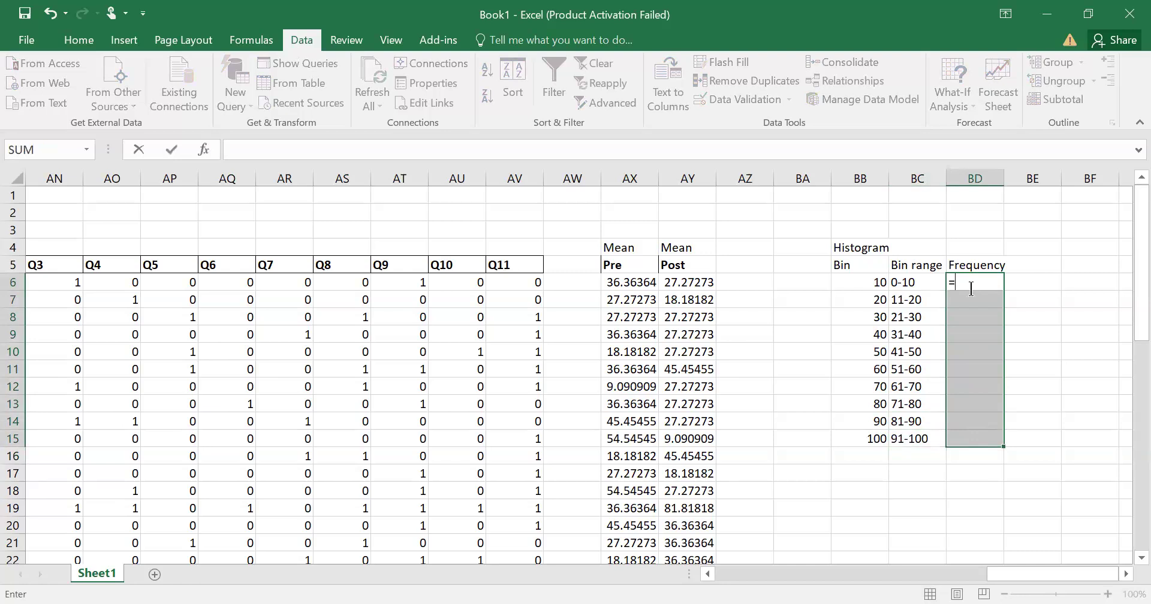
pyautogui.write('FREQUENCY(')
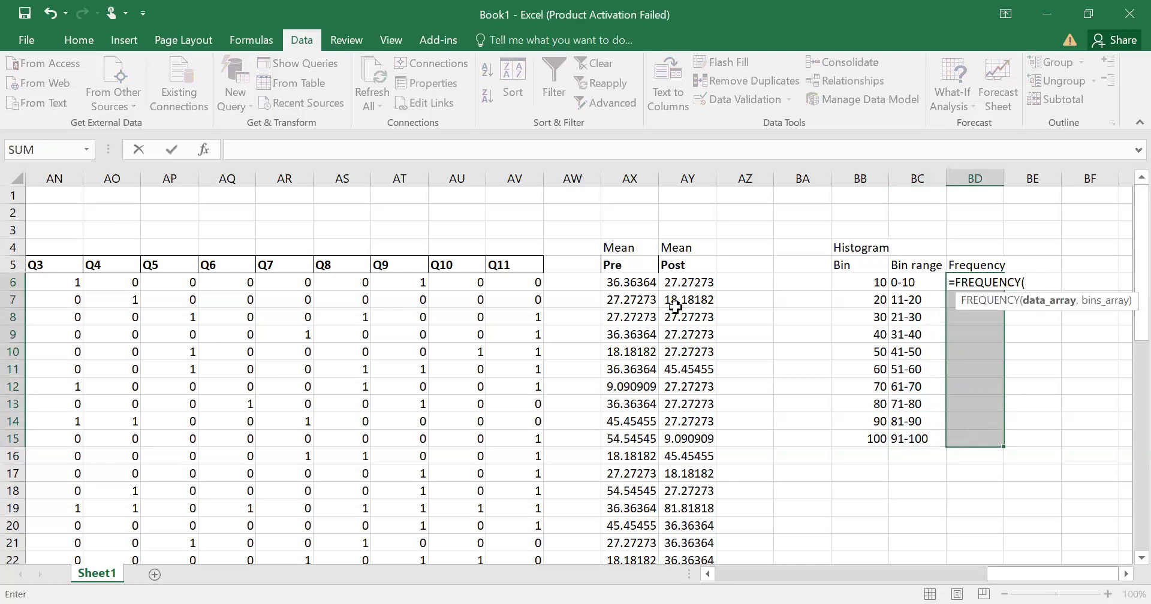
pyautogui.click(614, 280)
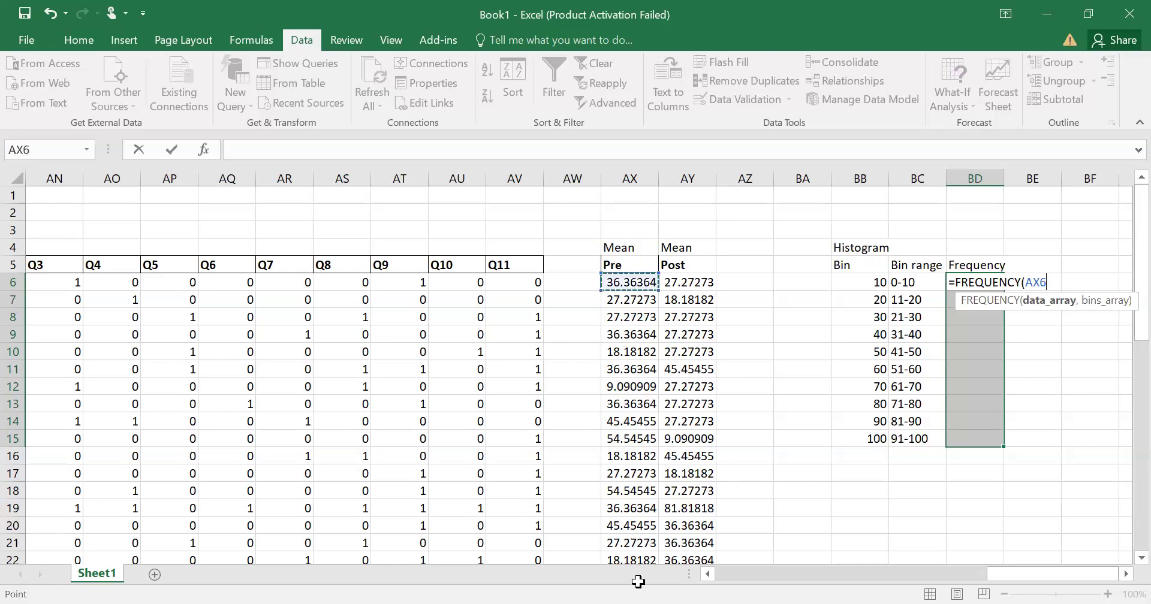
pyautogui.hotkey('ctrl', 'shift', 'Down')
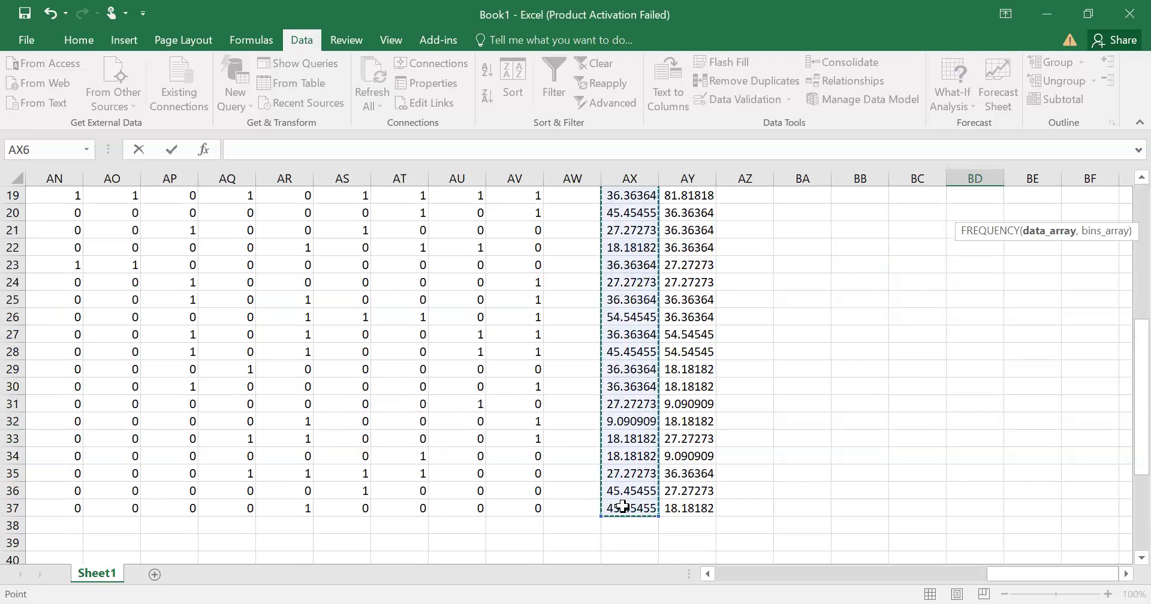
pyautogui.write(',')
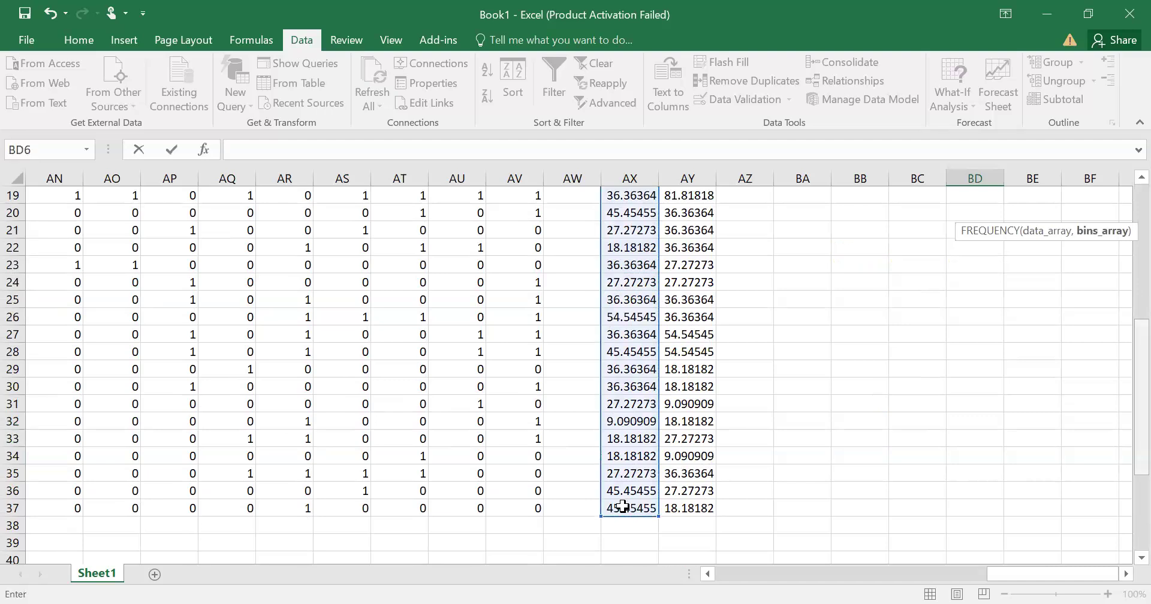
# - Use bins BB6:BB15 as the FREQUENCY bins array and commit the formula as an array formula
pyautogui.scroll(6, 622, 508)
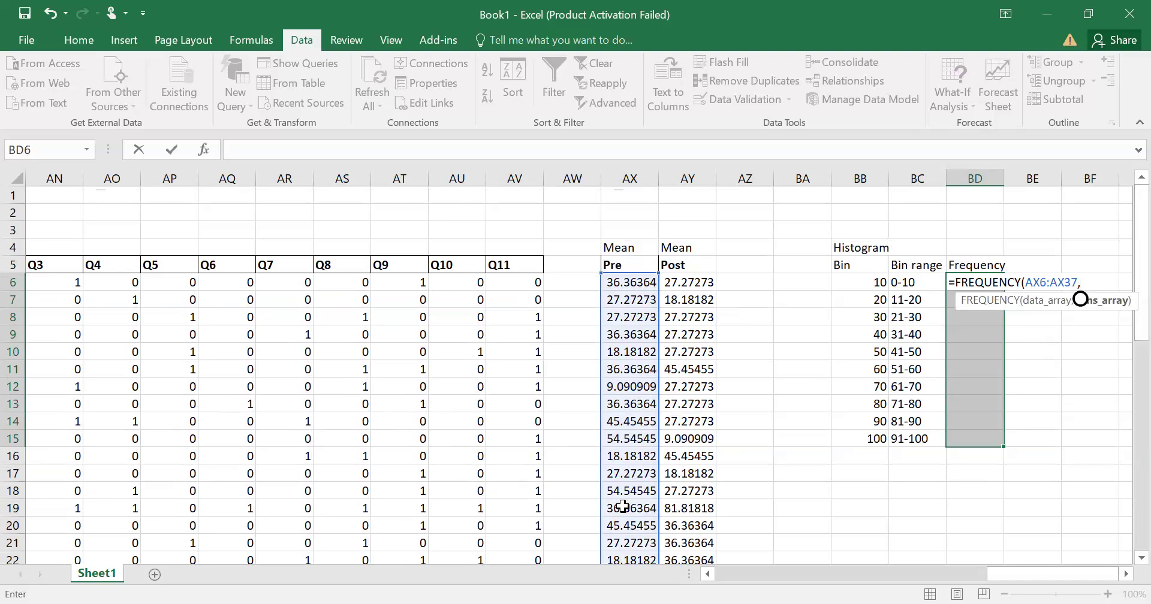
pyautogui.press('Left')
pyautogui.press('Left')
pyautogui.hotkey('shift', 'Down')
pyautogui.hotkey('shift', 'Down')
pyautogui.hotkey('shift', 'Down')
pyautogui.hotkey('shift', 'Down')
pyautogui.hotkey('shift', 'Down')
pyautogui.hotkey('shift', 'Down')
pyautogui.hotkey('shift', 'Down')
pyautogui.hotkey('shift', 'Down')
pyautogui.hotkey('shift', 'Down')
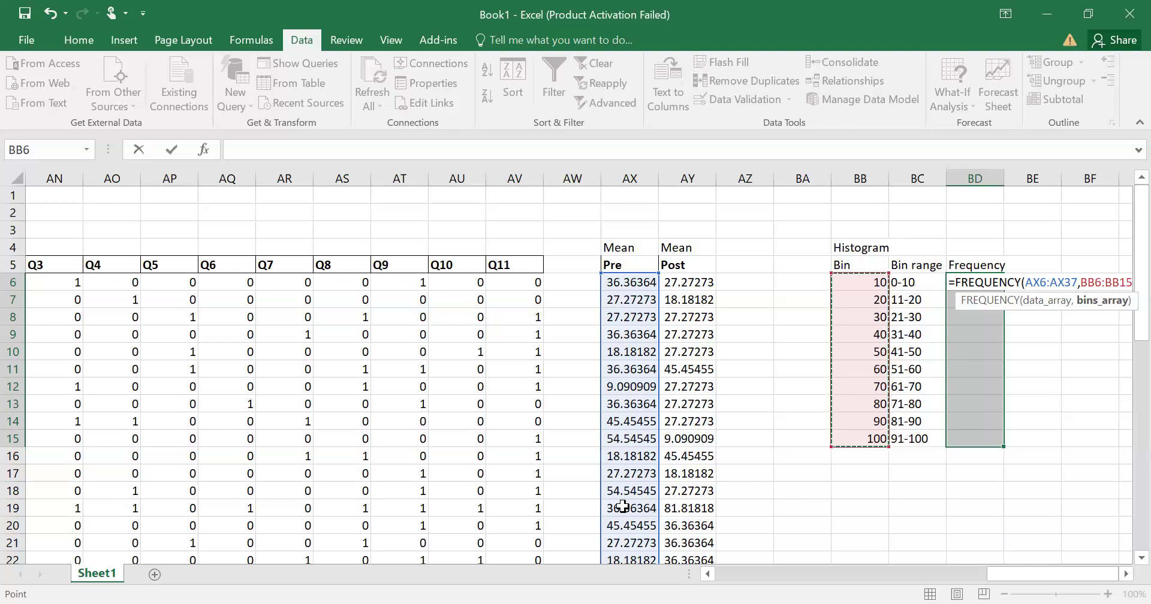
pyautogui.hotkey('ctrl', 'shift', 'Return')
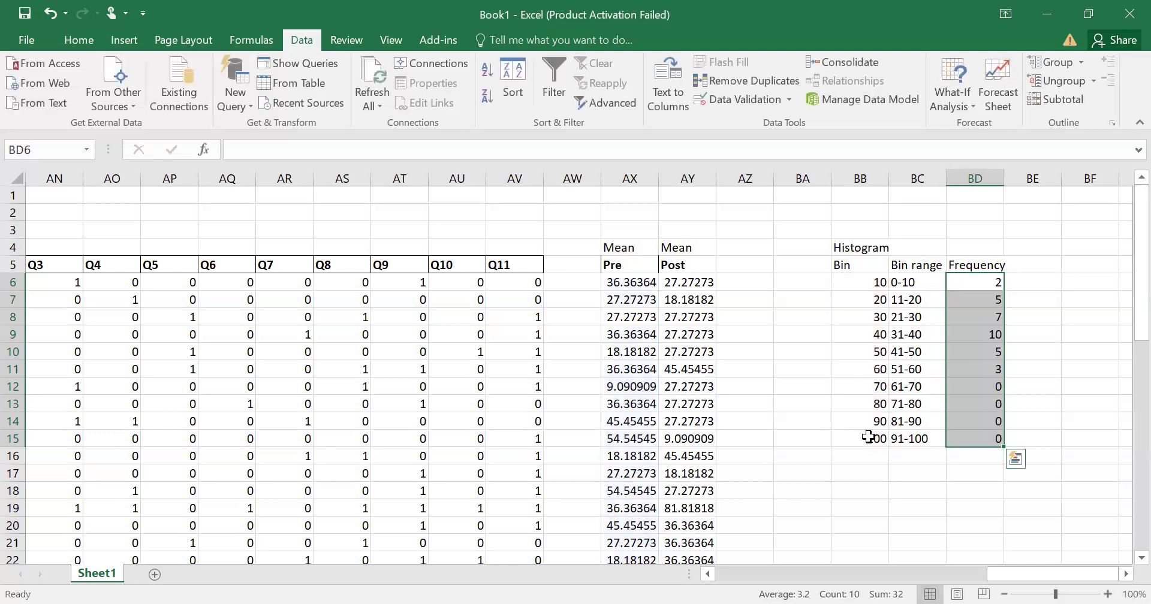
pyautogui.click(1054, 418)
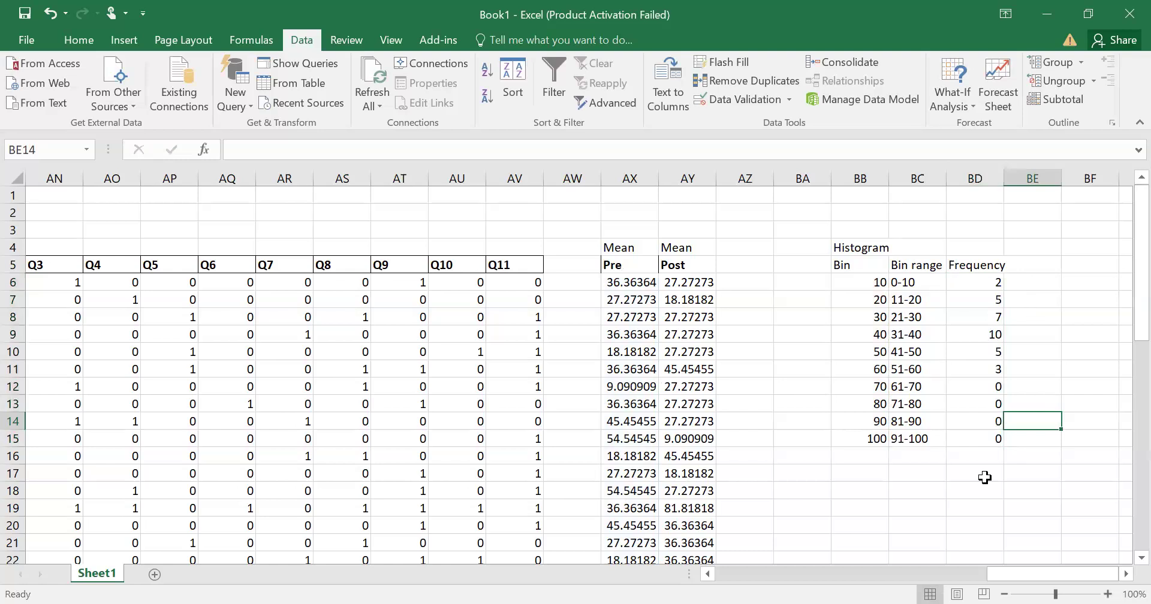
# - Total the frequencies BD6:BD15 with a SUM formula in BD16
pyautogui.click(974, 459)
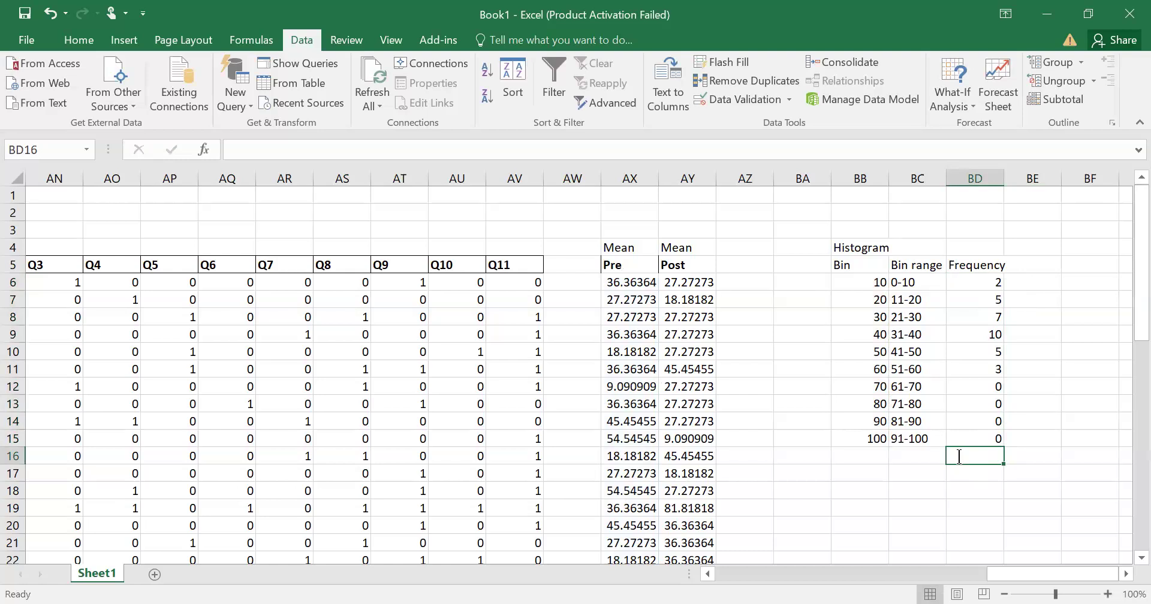
pyautogui.write('=')
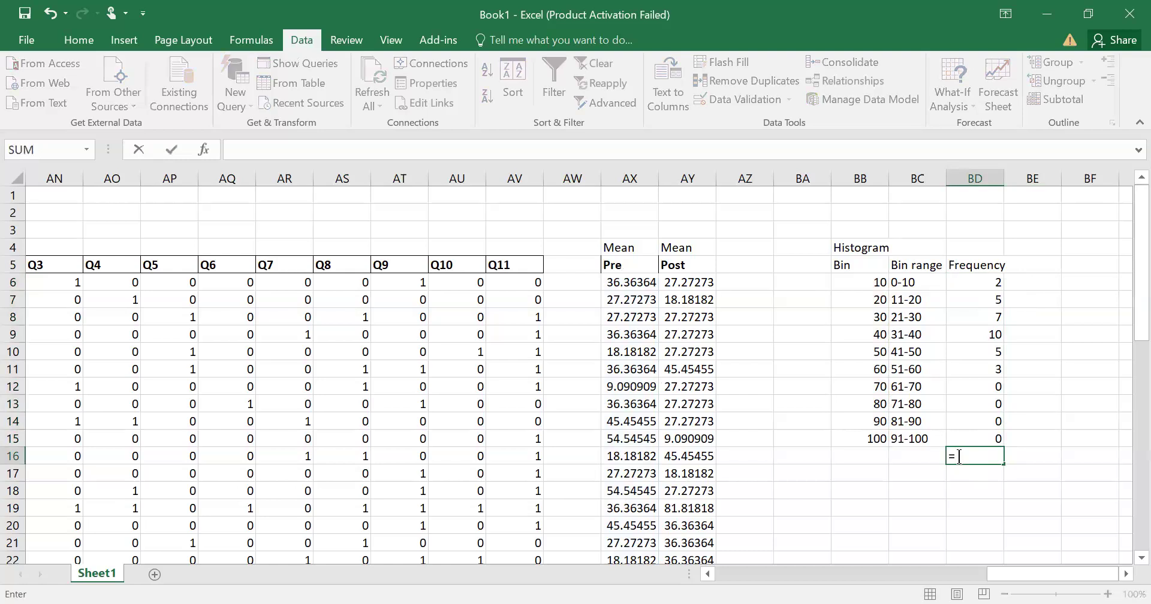
pyautogui.write('SUM(')
pyautogui.press('Up')
pyautogui.press('Up')
pyautogui.press('Up')
pyautogui.press('Up')
pyautogui.press('Up')
pyautogui.press('Up')
pyautogui.press('Up')
pyautogui.press('Up')
pyautogui.press('Up')
pyautogui.press('Up')
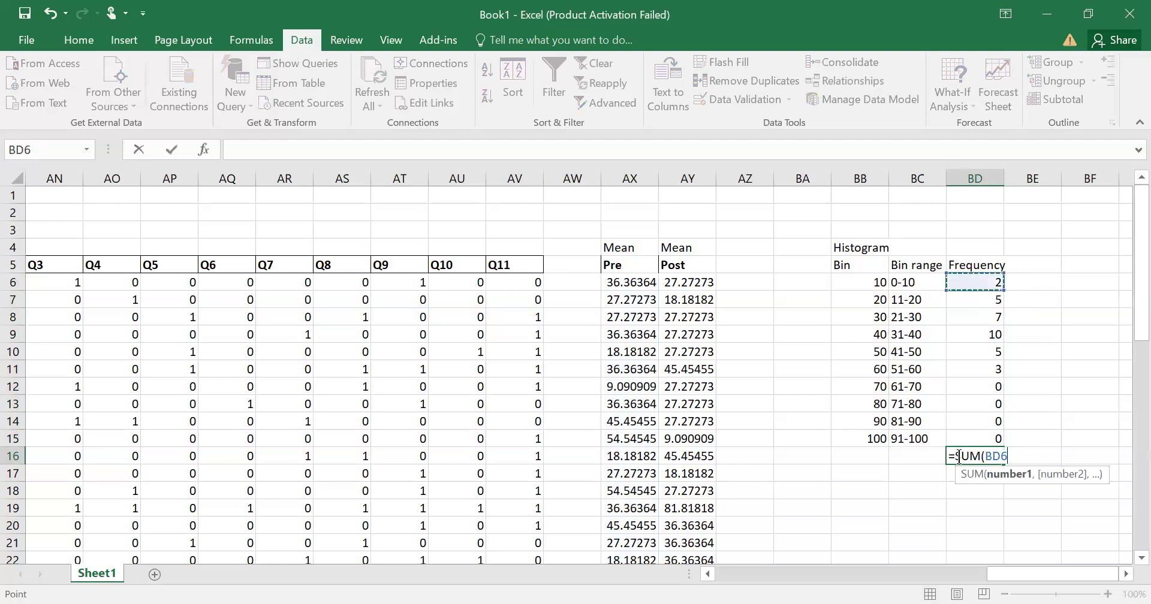
pyautogui.keyDown('shift'); pyautogui.click(982, 434); pyautogui.keyUp('shift')
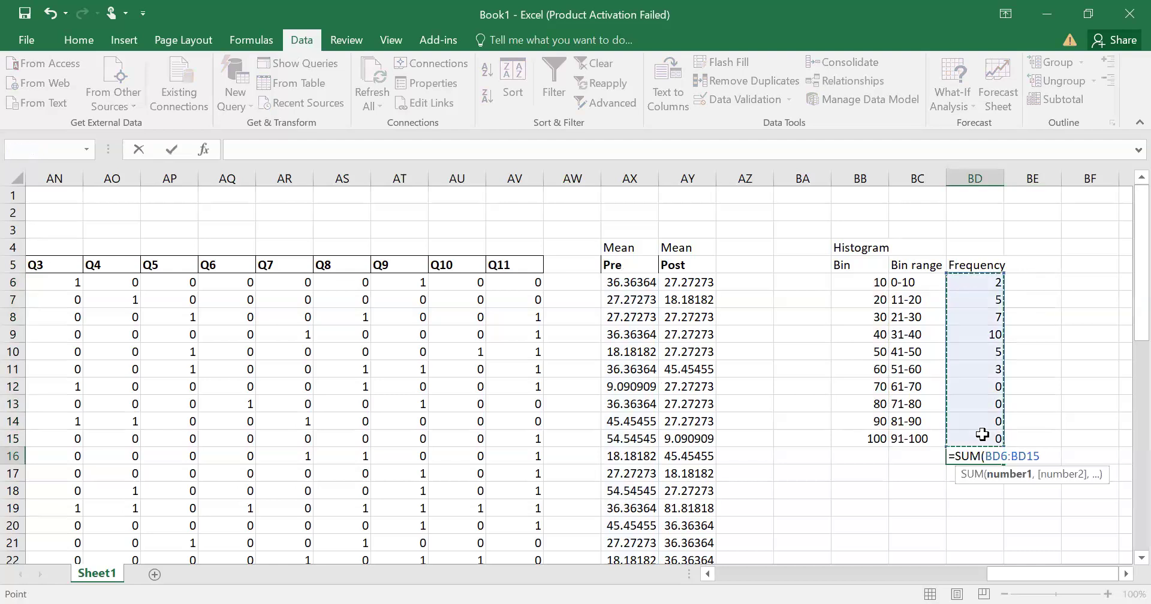
pyautogui.press('Return')
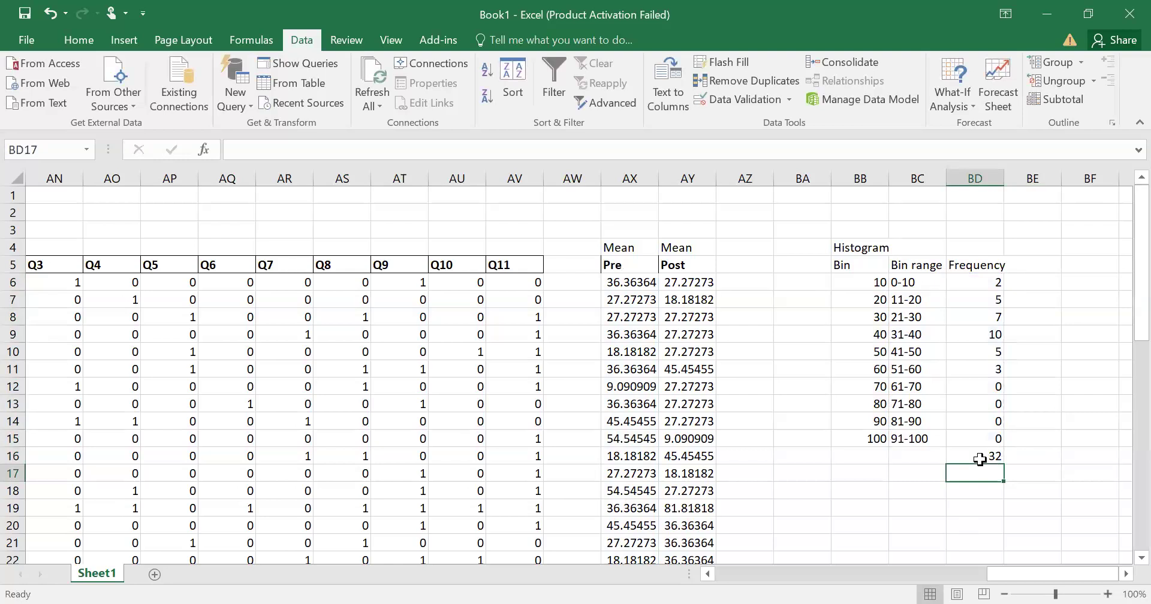
# - Delete the frequency total from BD16
pyautogui.click(979, 455)
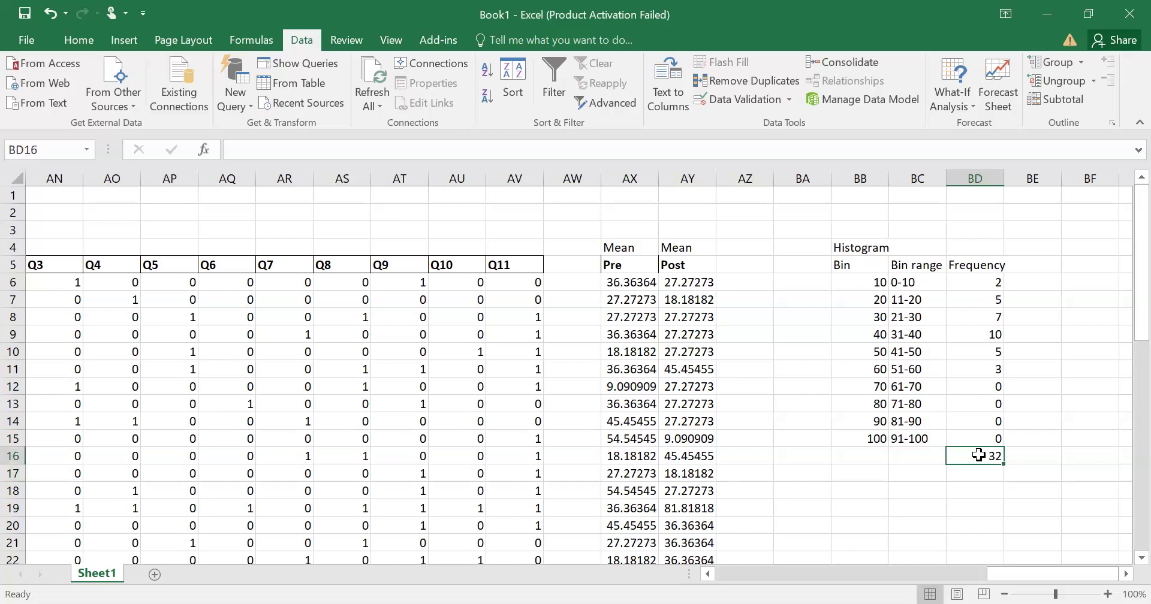
pyautogui.press('Delete')
pyautogui.click(1067, 484)
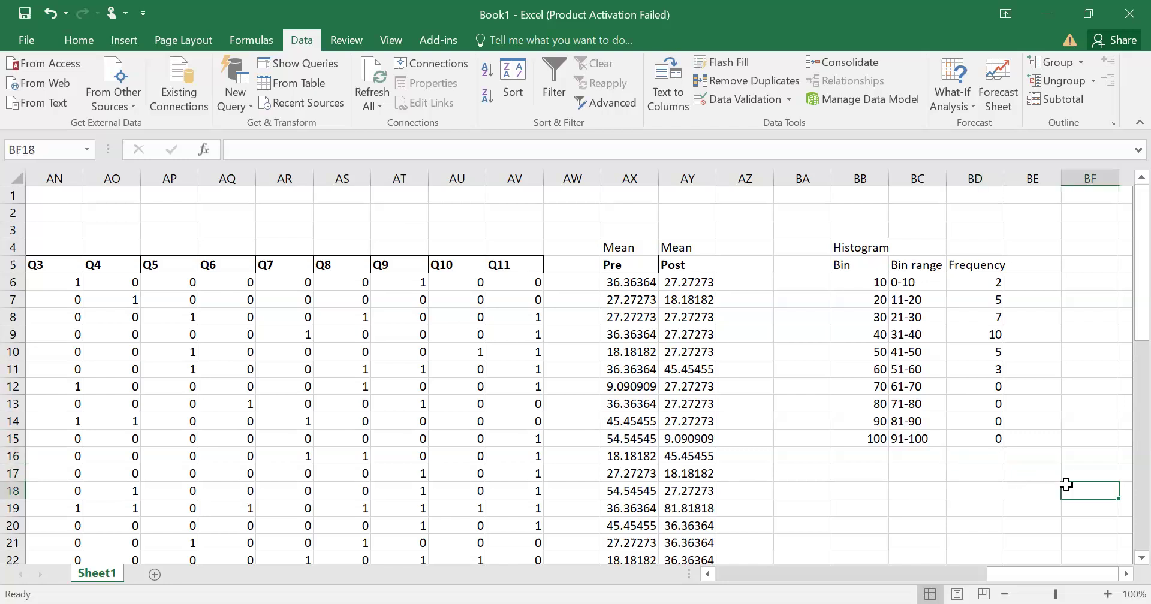
# - Insert the recommended Clustered Column chart from the bin ranges and frequencies in BC5:BD15
pyautogui.moveTo(934, 271); pyautogui.dragTo(1001, 444)
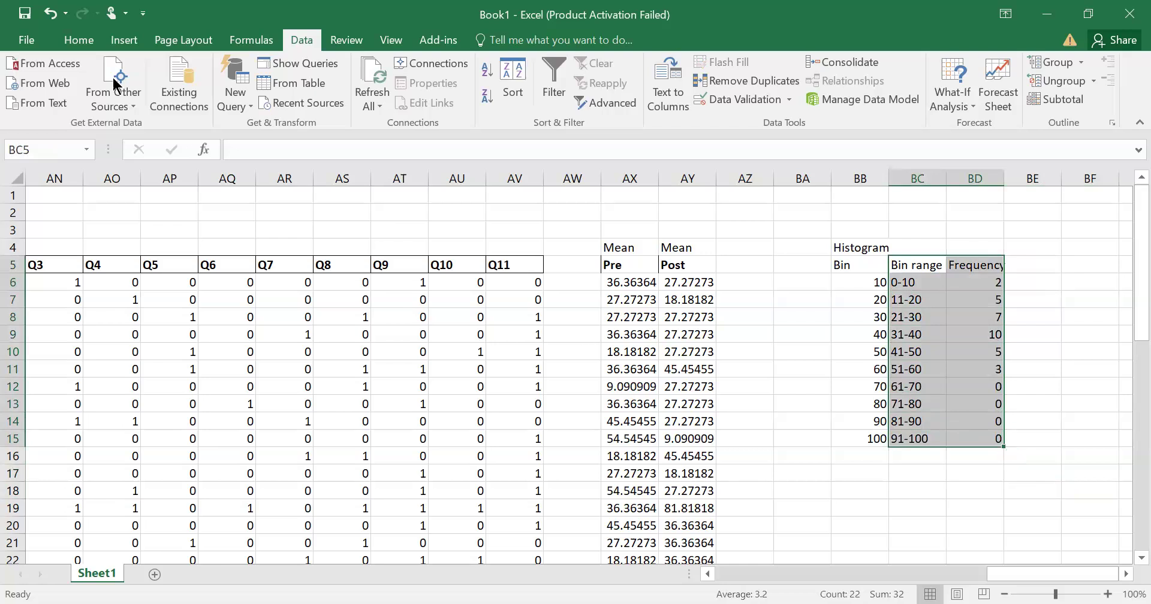
pyautogui.click(119, 41)
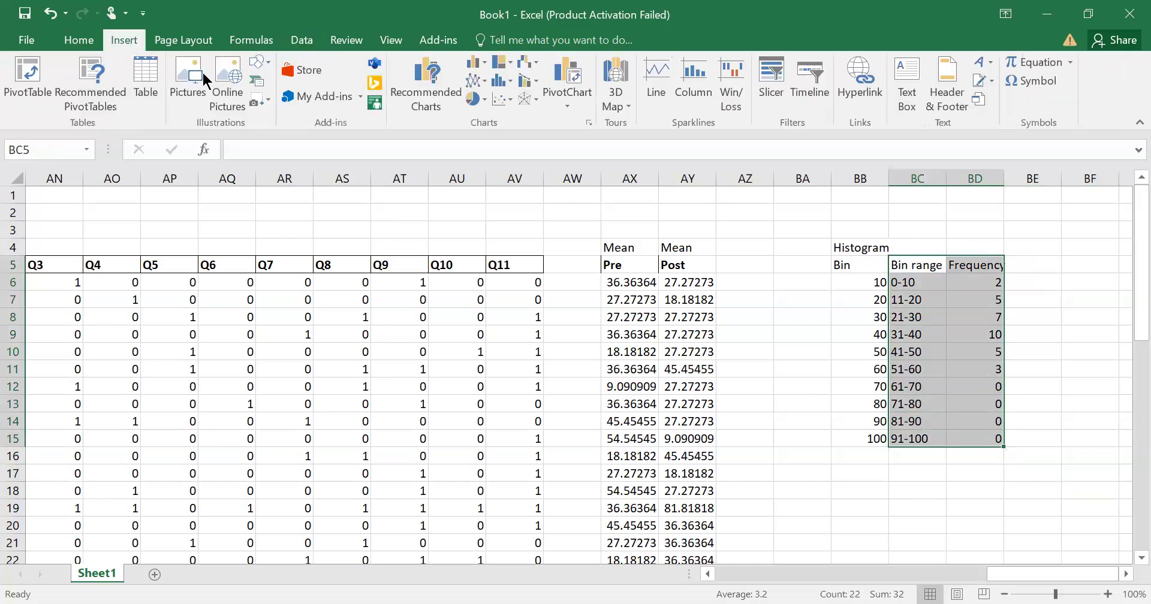
pyautogui.click(425, 96)
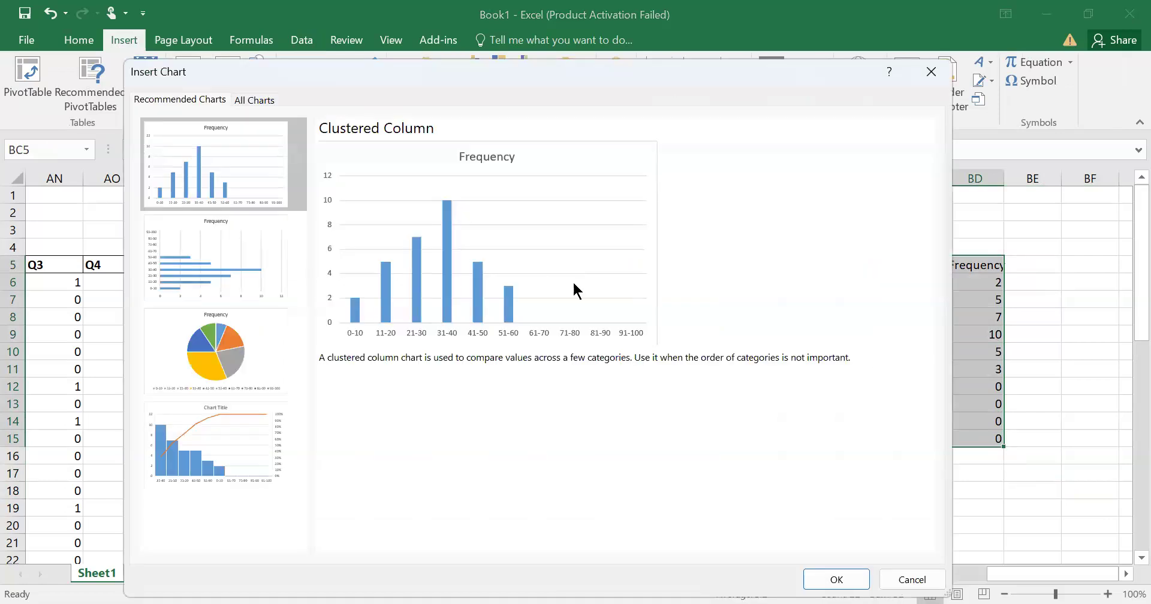
pyautogui.click(837, 581)
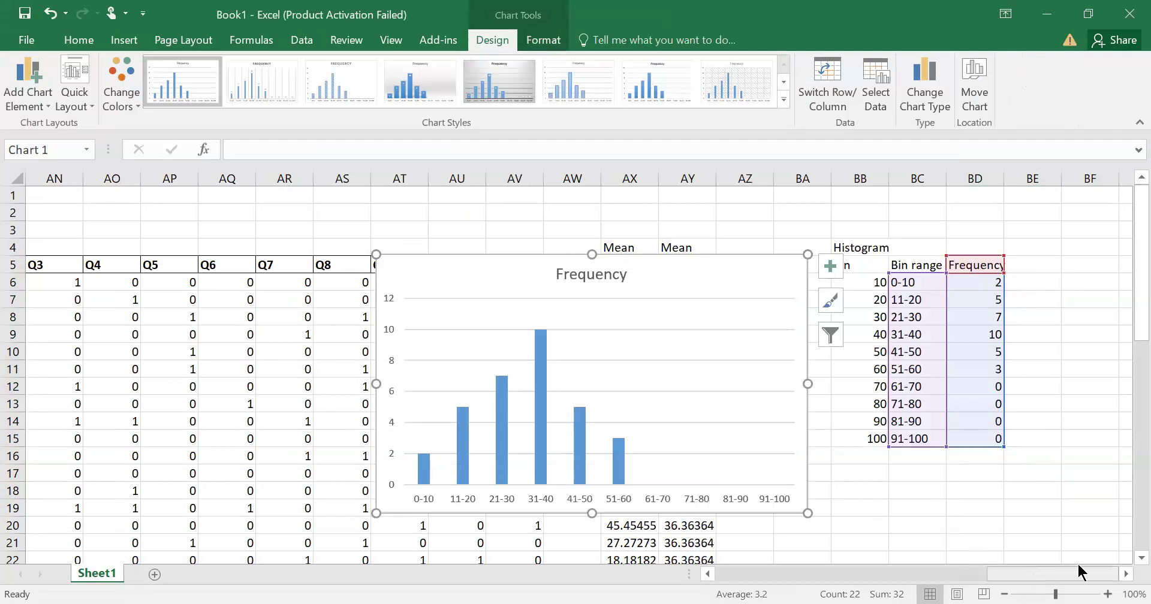
# - Move the Frequency chart into the empty area beside the frequency table, starting around column BF
pyautogui.click(1126, 576)
pyautogui.click(1126, 575)
pyautogui.click(1126, 575)
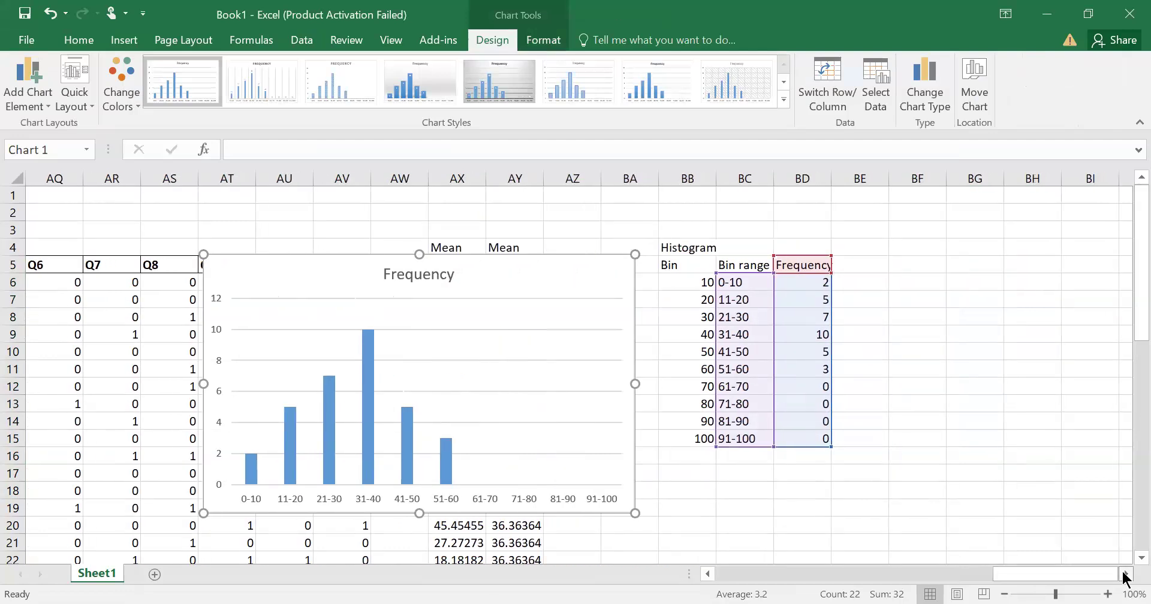
pyautogui.click(1126, 576)
pyautogui.click(1126, 575)
pyautogui.click(1125, 576)
pyautogui.click(1126, 576)
pyautogui.click(1126, 576)
pyautogui.moveTo(262, 264); pyautogui.dragTo(516, 260)
pyautogui.moveTo(903, 253); pyautogui.dragTo(940, 254)
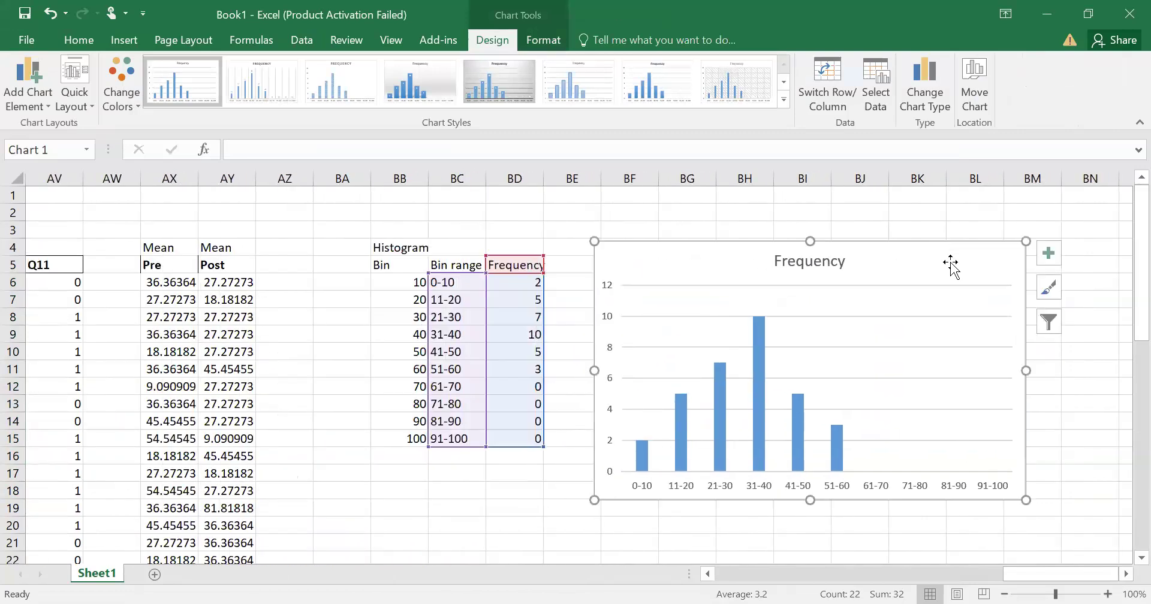
pyautogui.click(1055, 382)
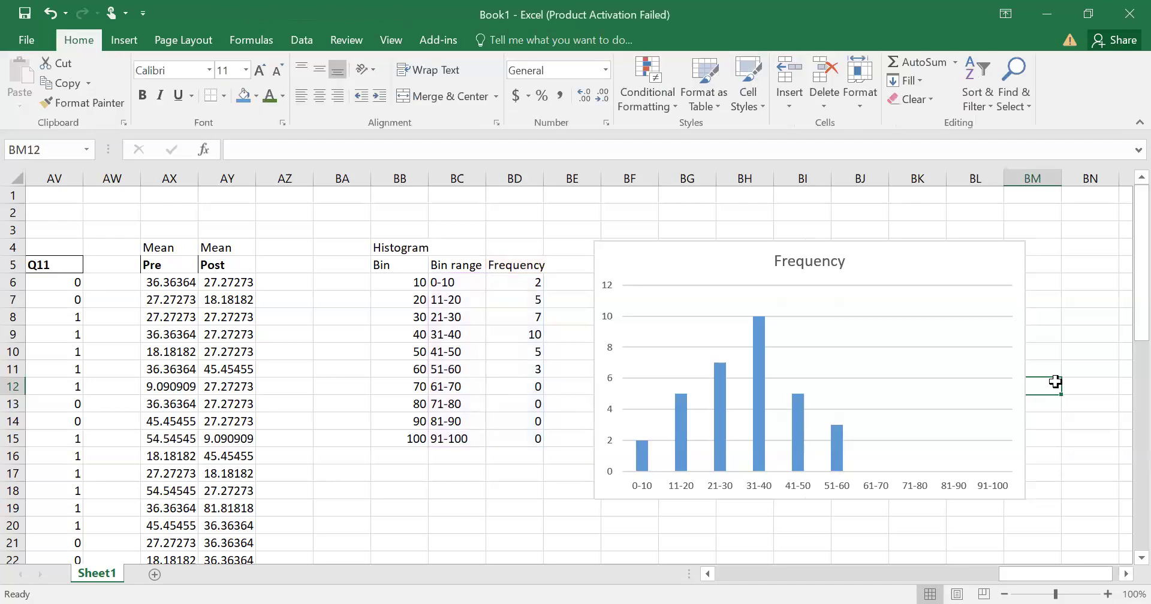
# - Set the gap width of the Frequency chart's columns to 0%
pyautogui.click(838, 447)
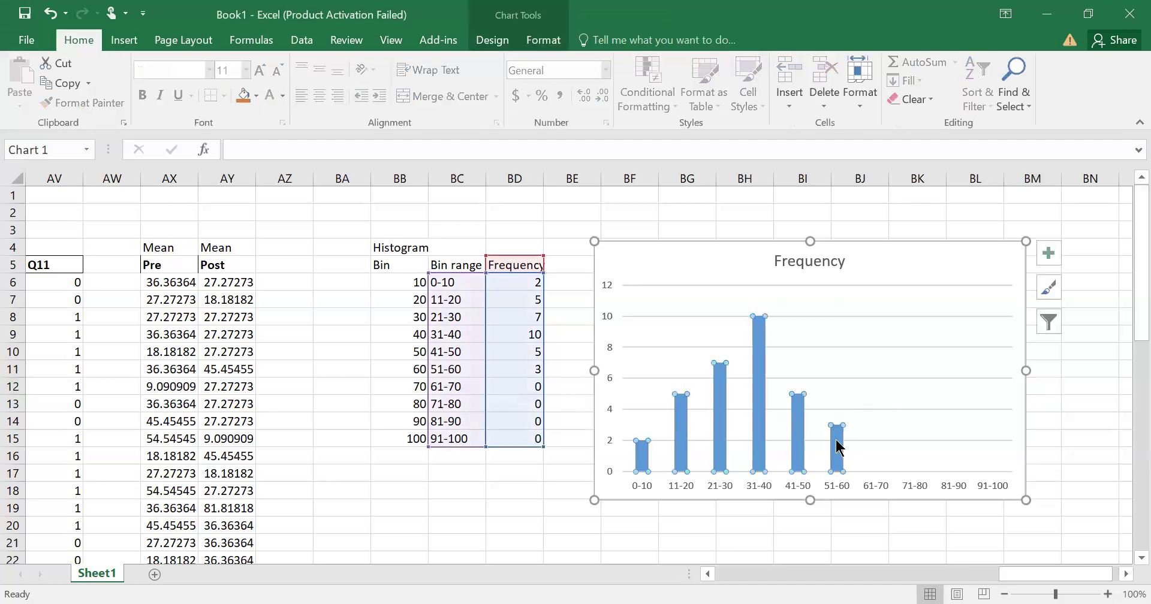
pyautogui.rightClick(838, 447)
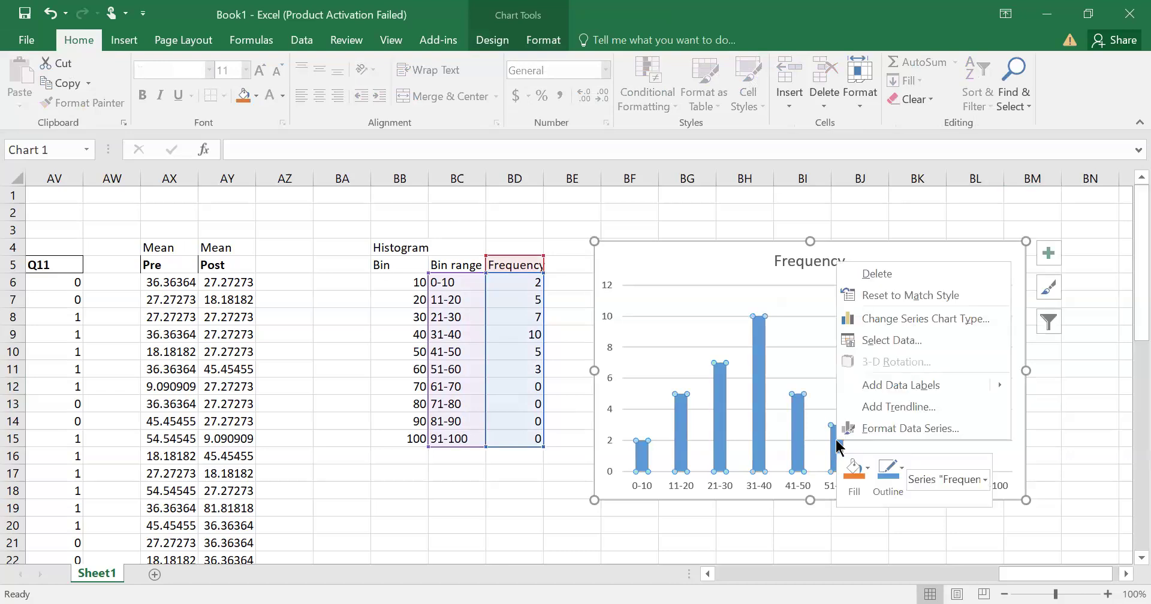
pyautogui.click(893, 427)
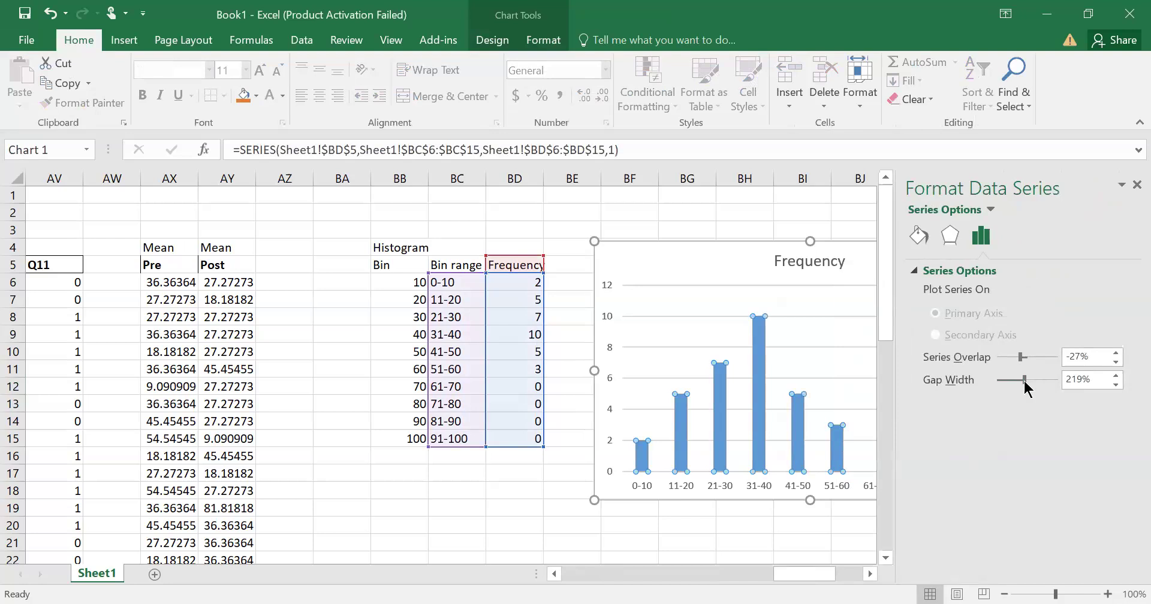
pyautogui.moveTo(1025, 382); pyautogui.dragTo(994, 384)
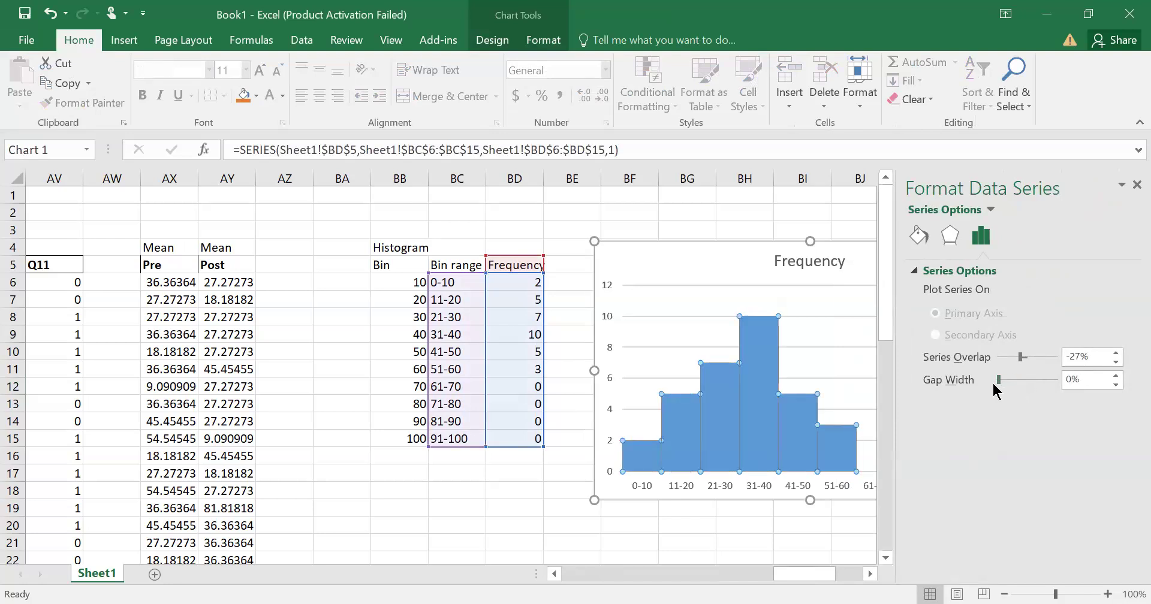
# - Close the series formatting options and examine the histogram's bars against their bin ranges and frequencies
pyautogui.click(834, 496)
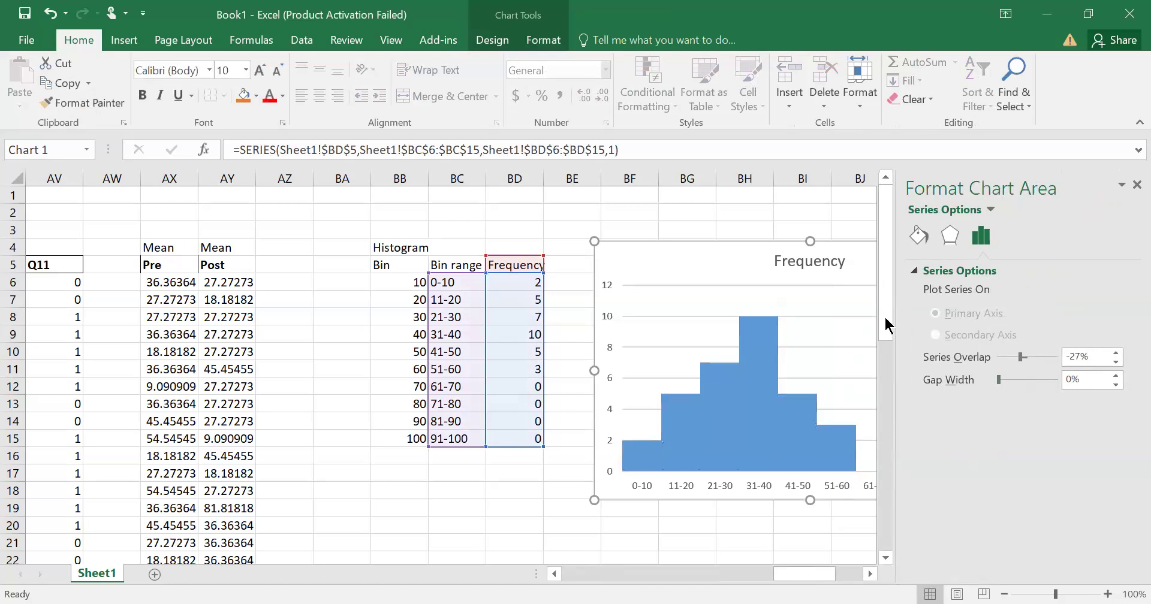
pyautogui.click(1137, 185)
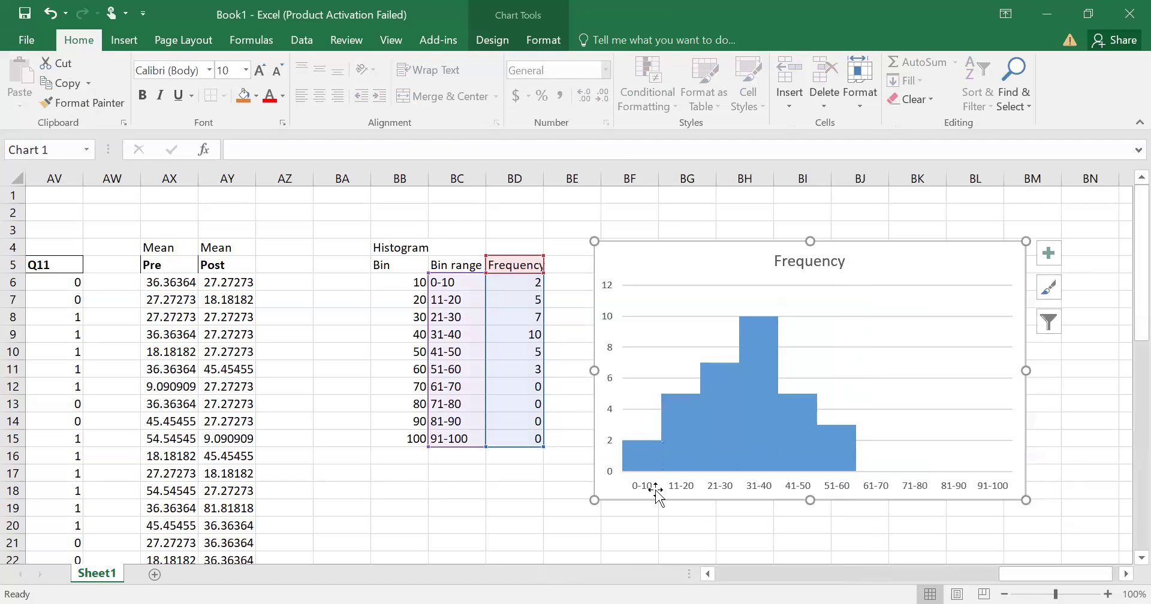
pyautogui.moveTo(644, 461)
pyautogui.moveTo(683, 416)
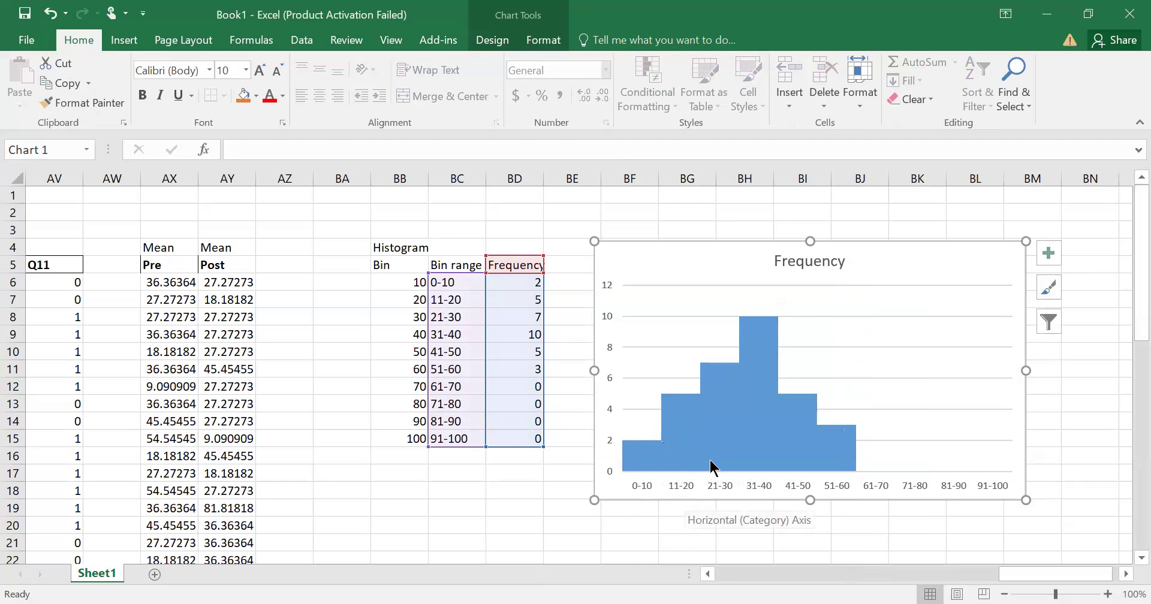
pyautogui.moveTo(713, 381)
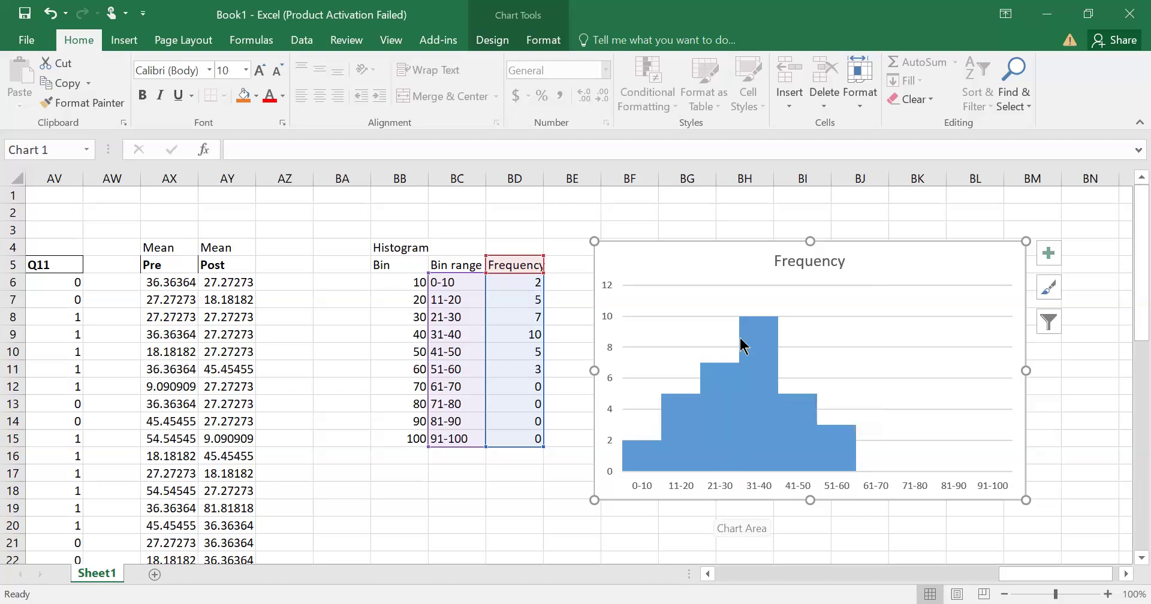
pyautogui.moveTo(747, 323)
pyautogui.click(482, 524)
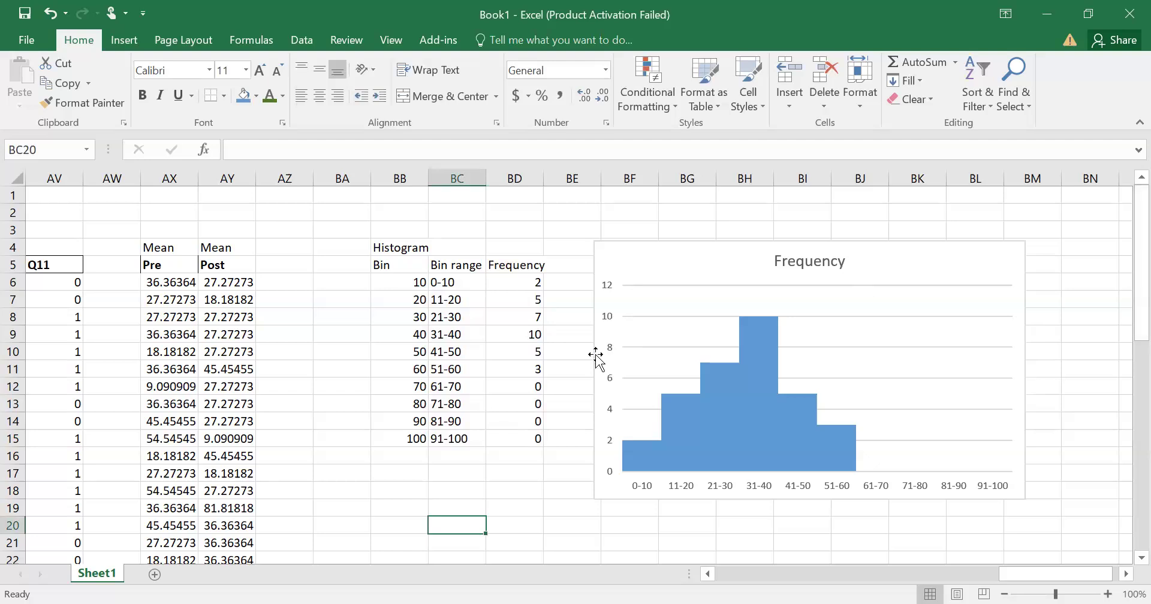
pyautogui.click(525, 490)
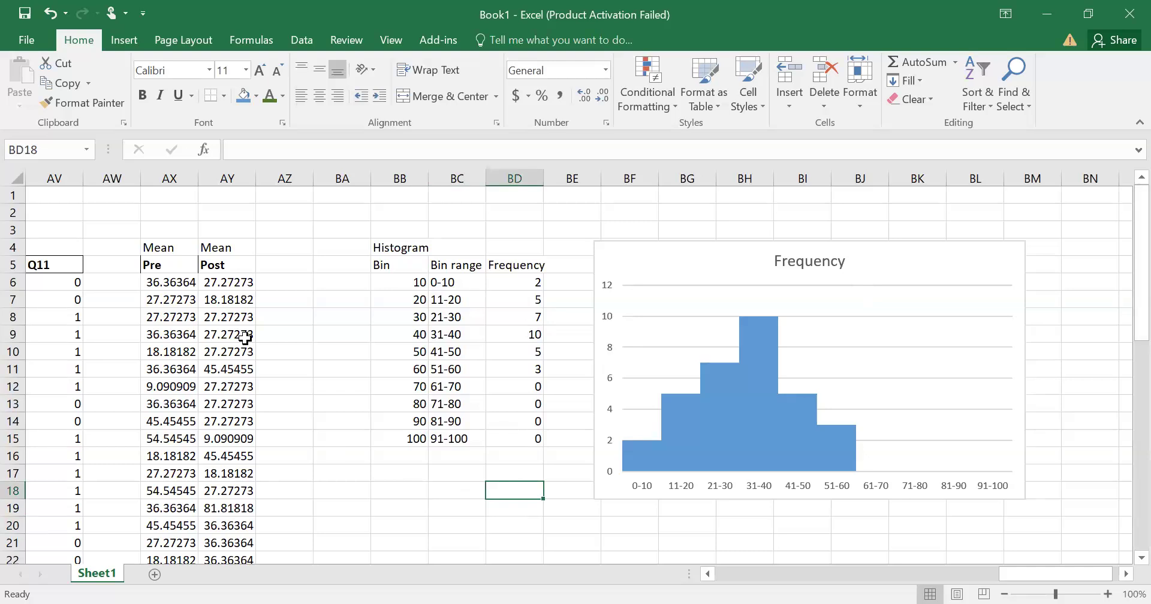
# - Copy the Mean Pre and Post columns, AX4:AY37, and paste them as values at C4 of a new sheet
pyautogui.moveTo(153, 247); pyautogui.dragTo(220, 526)
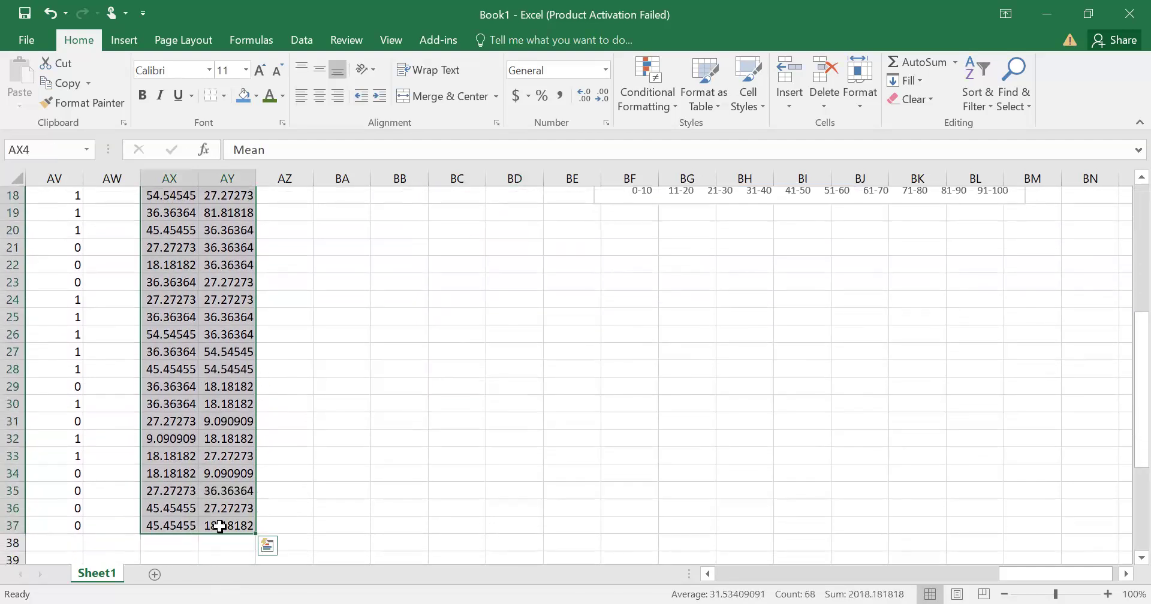
pyautogui.hotkey('ctrl', 'c')
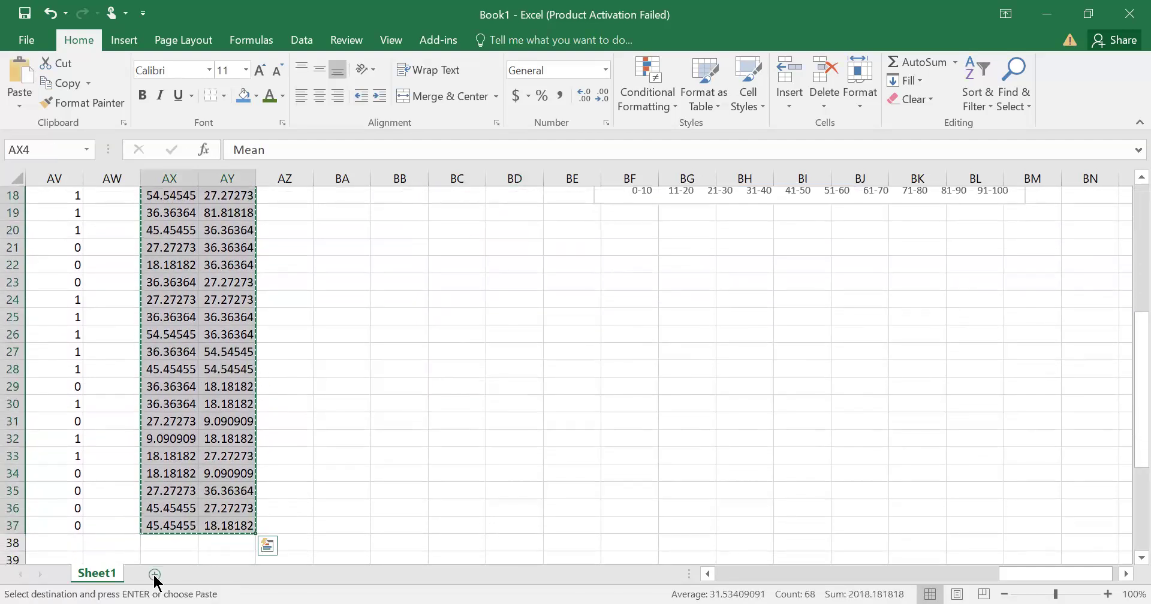
pyautogui.click(154, 575)
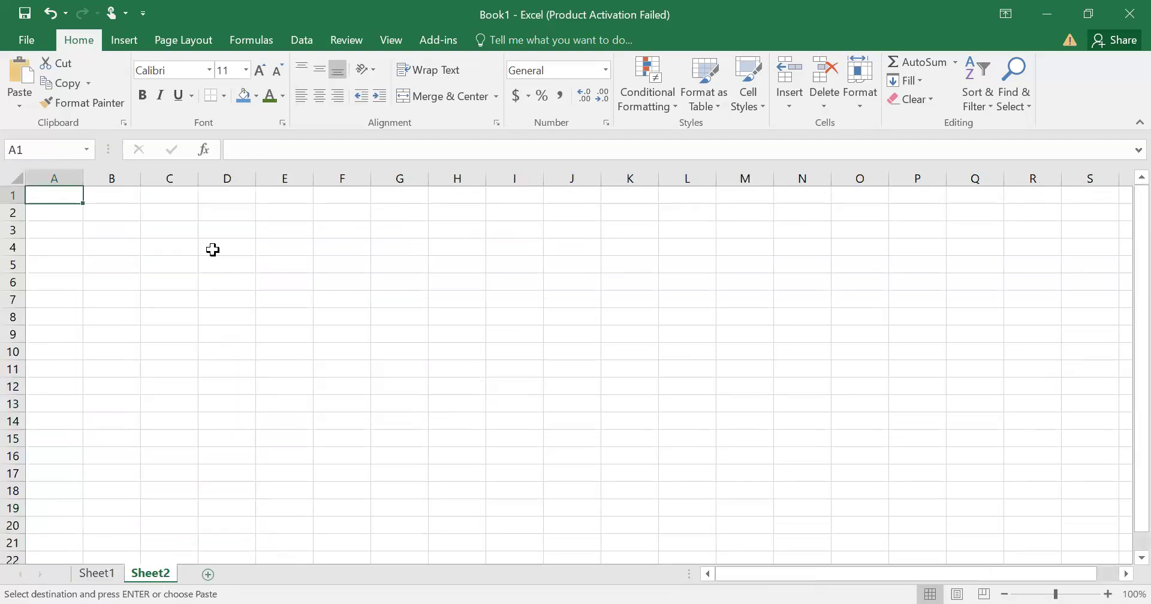
pyautogui.click(176, 249)
pyautogui.hotkey('ctrl', 'v')
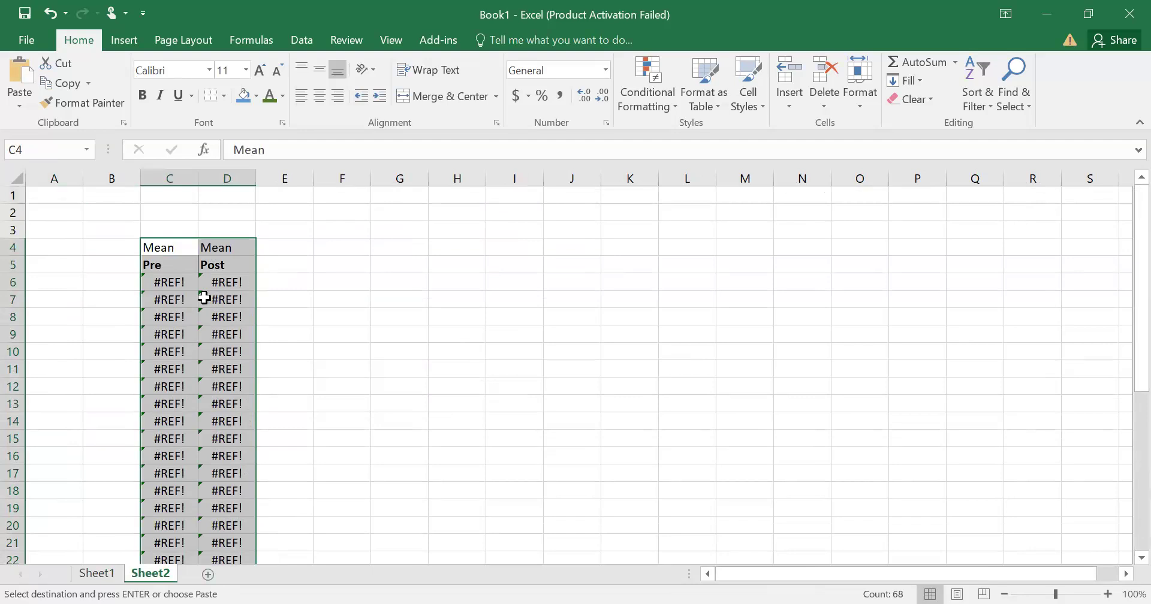
pyautogui.rightClick(157, 259)
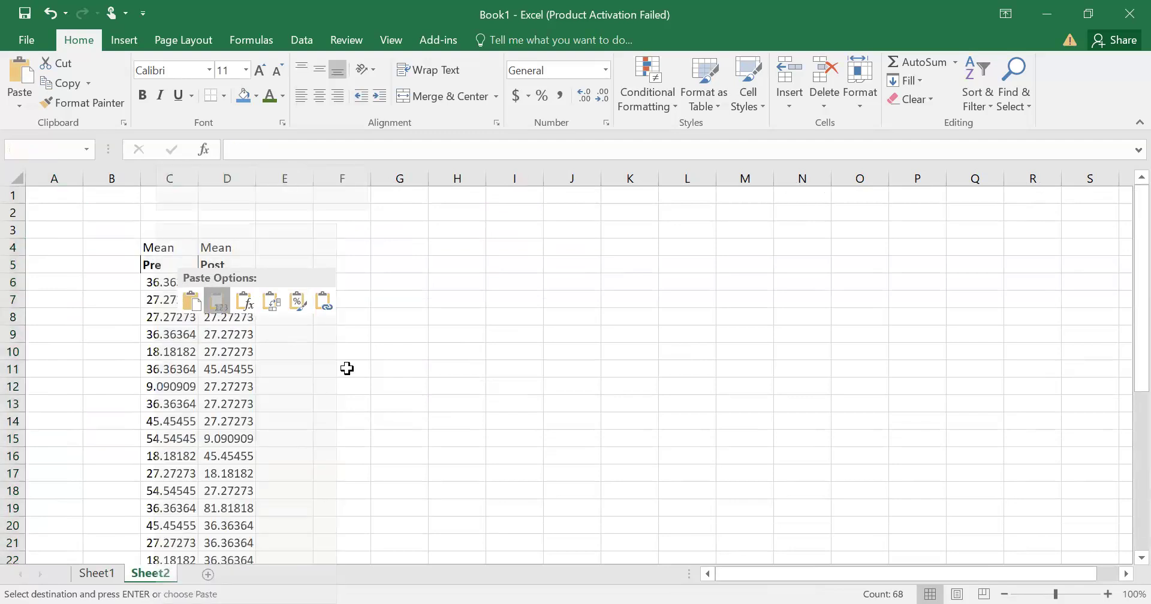
pyautogui.press('v')
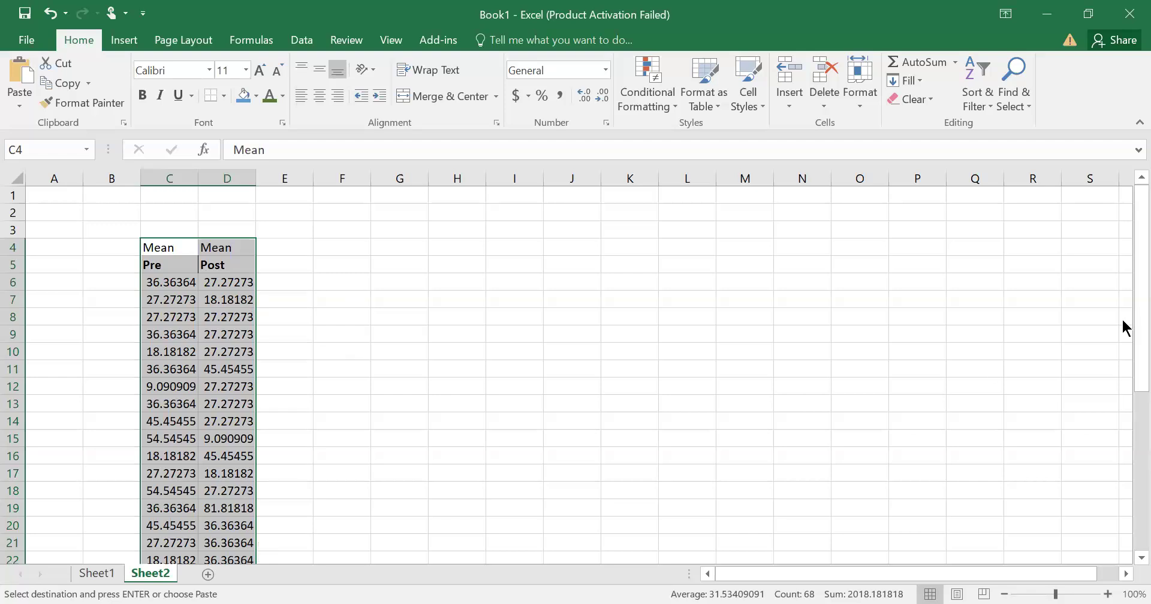
# - Enter the label "Mean" in B40, below the pasted Pre and Post scores
pyautogui.moveTo(1124, 322); pyautogui.dragTo(1123, 539)
pyautogui.click(1123, 564)
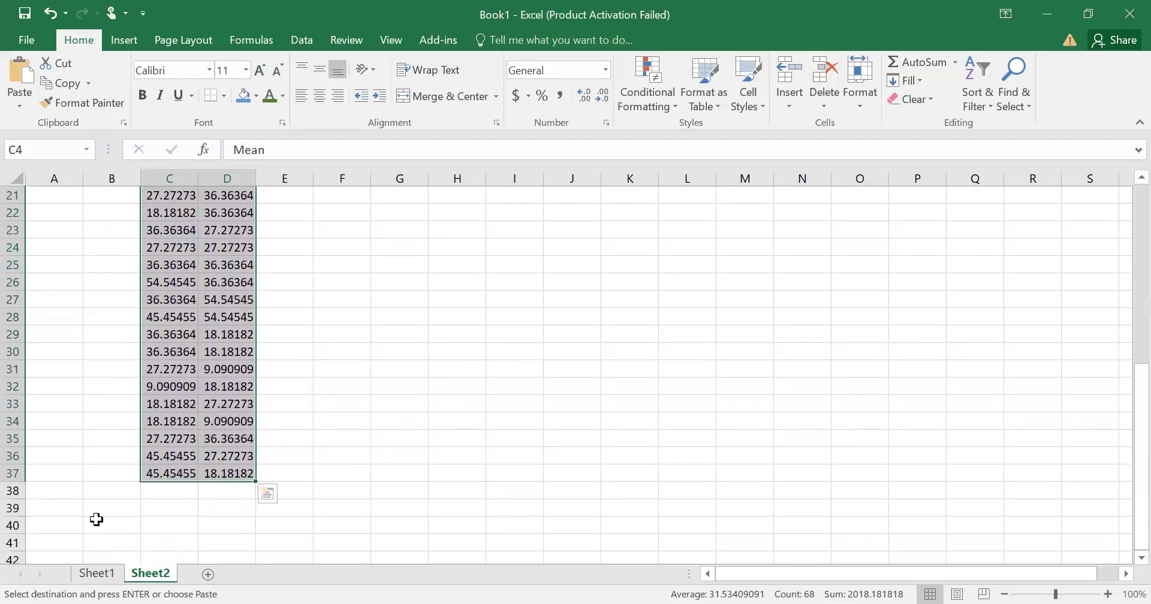
pyautogui.click(96, 526)
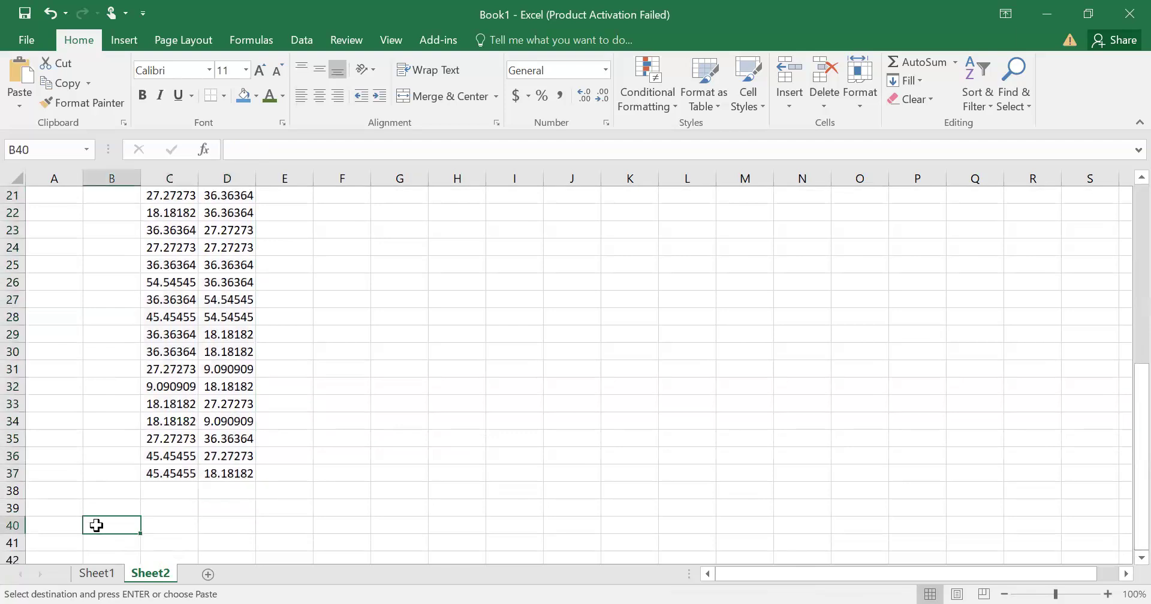
pyautogui.write('Mea')
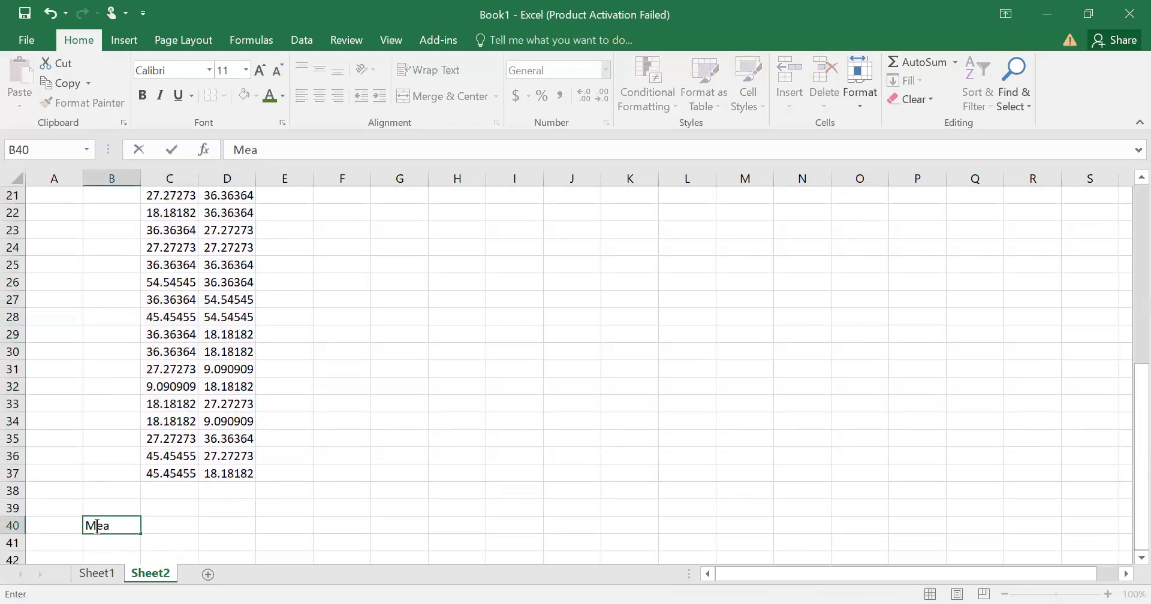
pyautogui.write('n')
pyautogui.press('Tab')
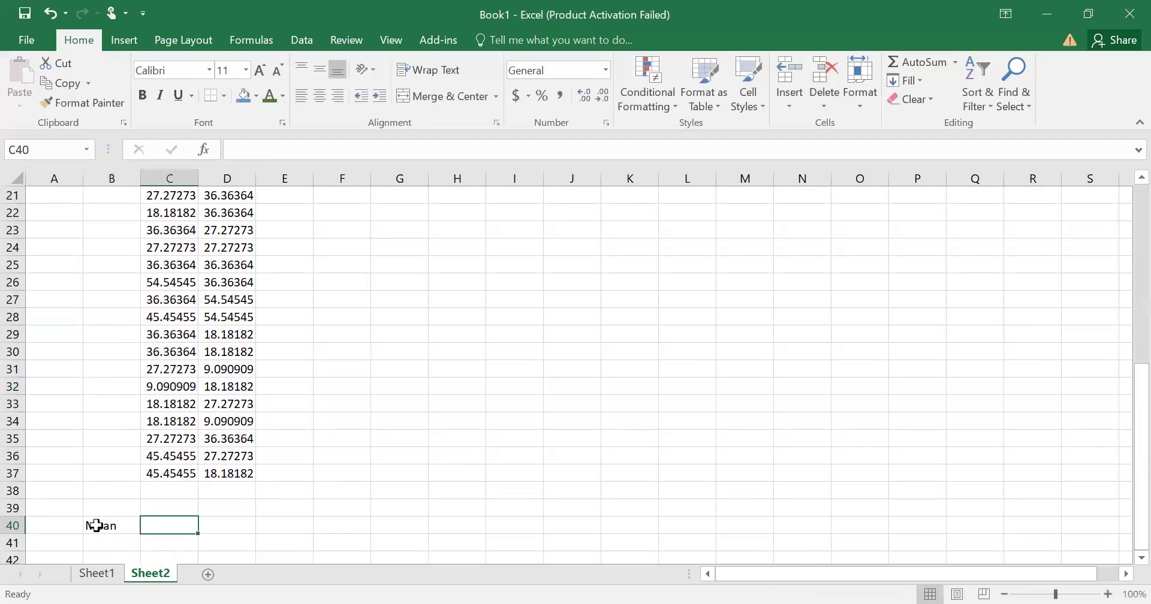
# - Calculate the mean of the Pre scores in C40 with =AVERAGE(C6:C37)
pyautogui.write('=av')
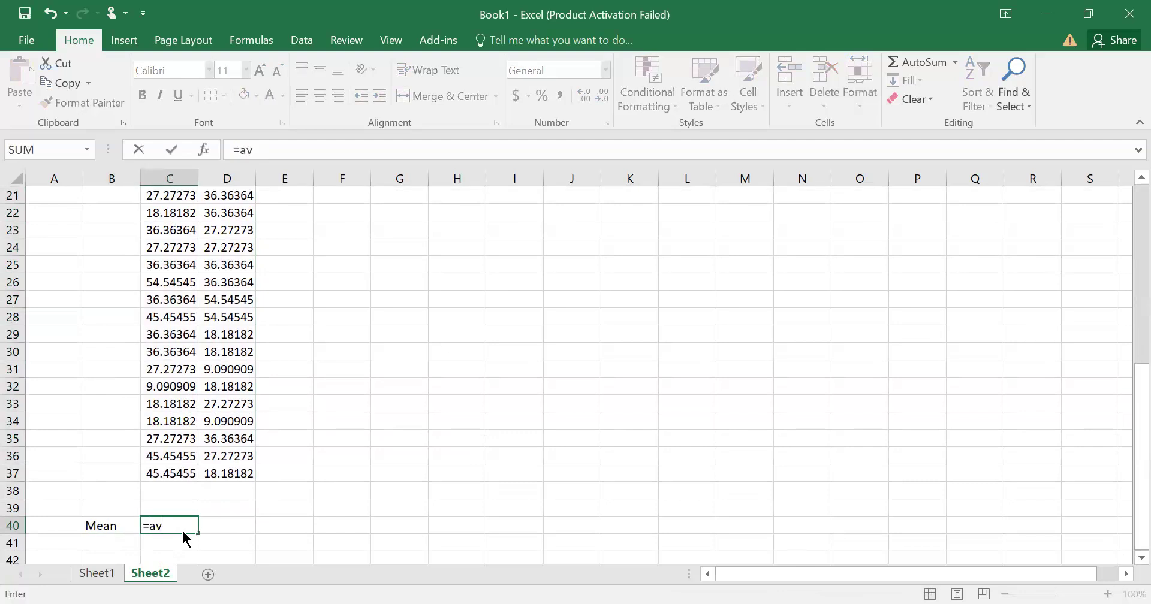
pyautogui.press('Tab')
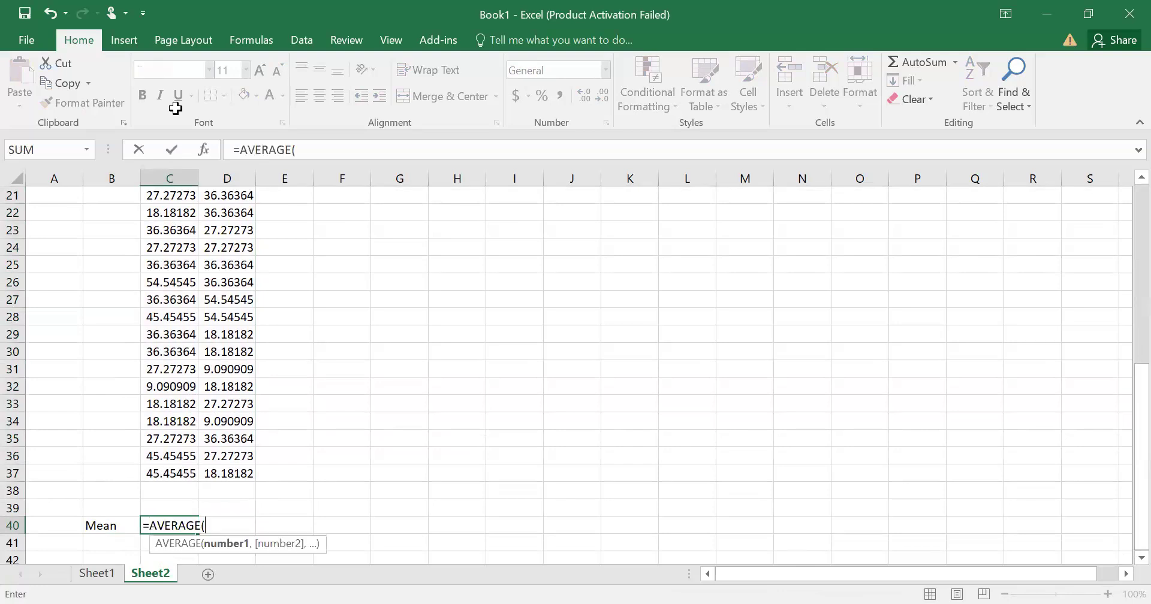
pyautogui.hotkey('ctrl', 'Up')
pyautogui.hotkey('ctrl', 'shift', 'Up')
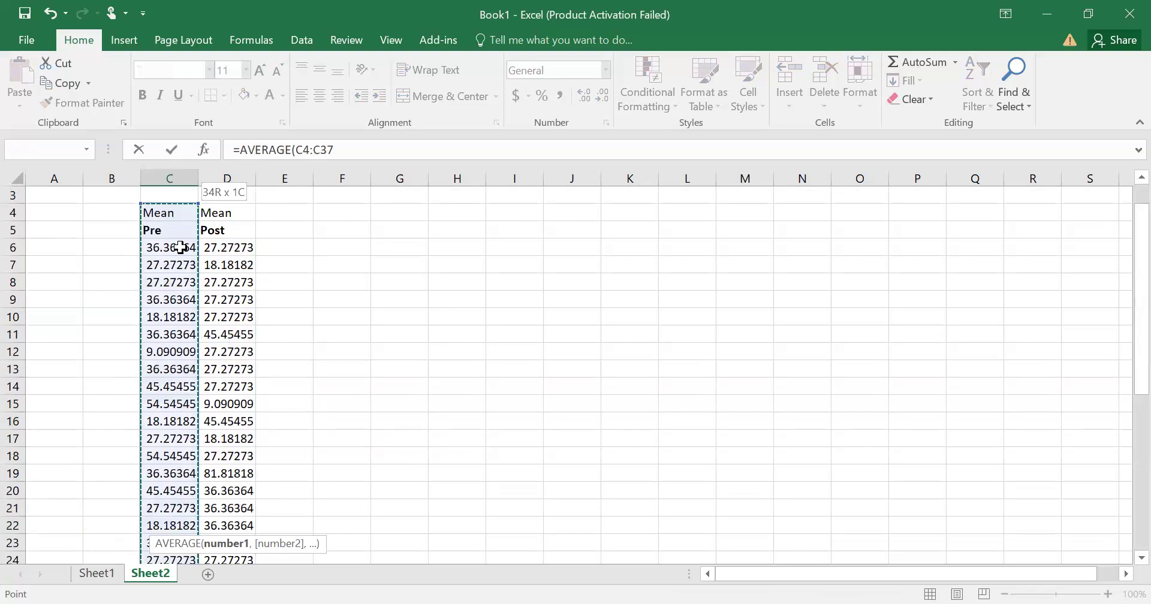
pyautogui.press('Return')
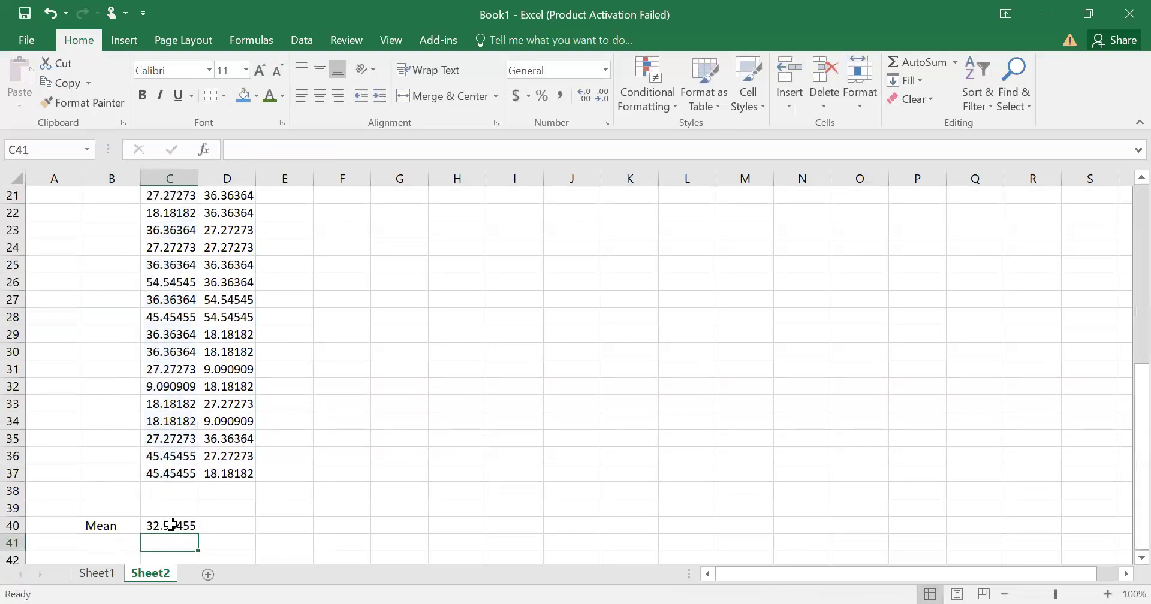
# - Fill the average formula from C40 across to D40 for the Post scores
pyautogui.click(217, 526)
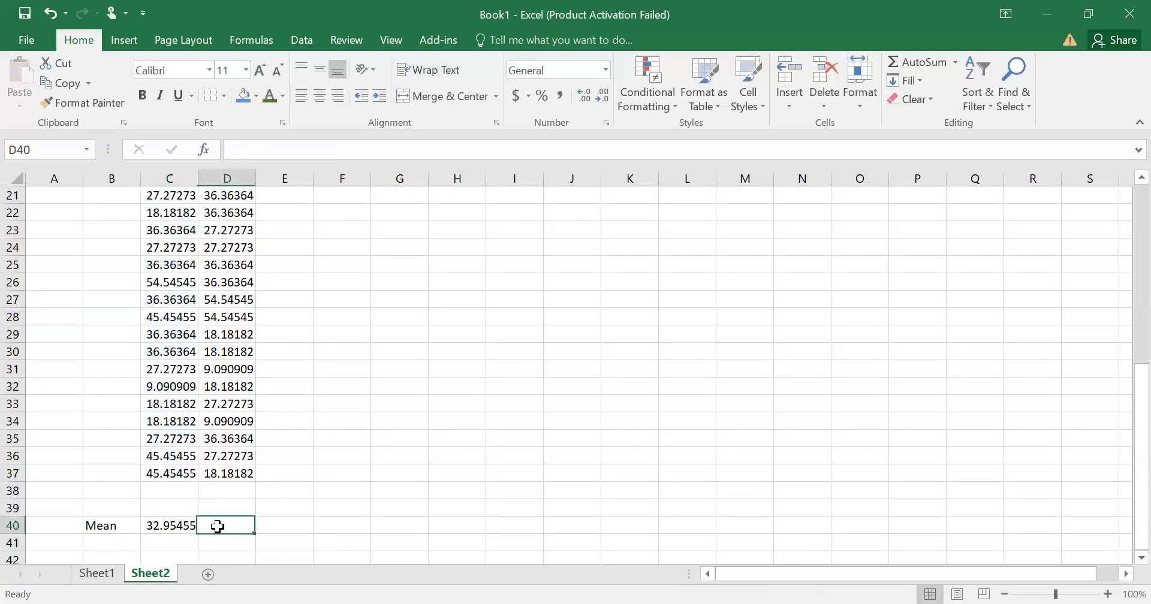
pyautogui.click(173, 525)
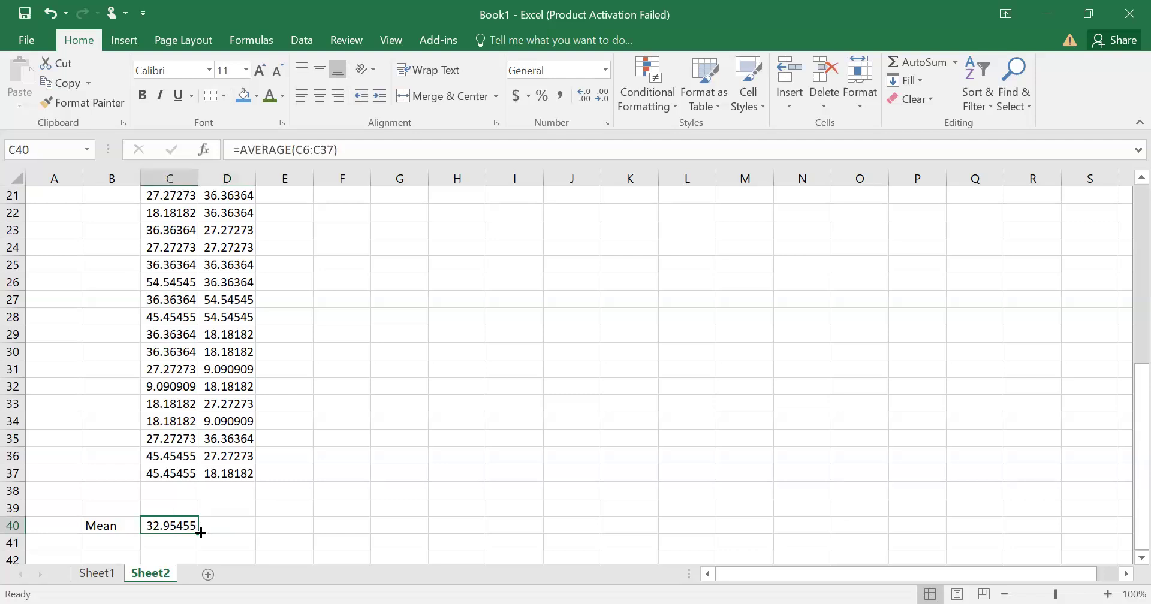
pyautogui.moveTo(199, 534); pyautogui.dragTo(238, 533)
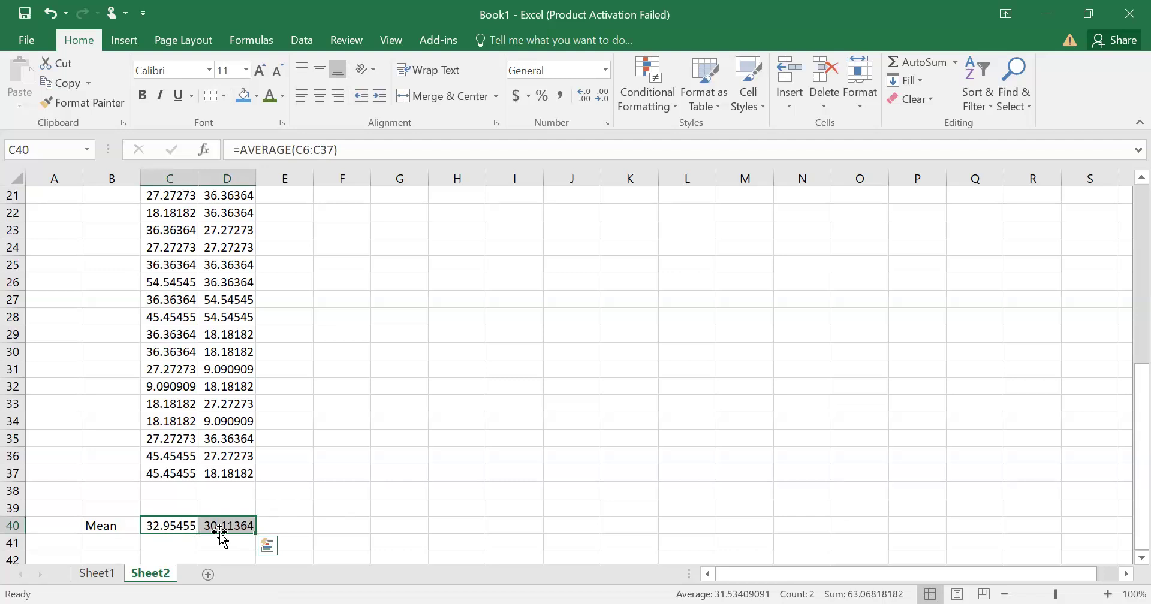
pyautogui.click(339, 519)
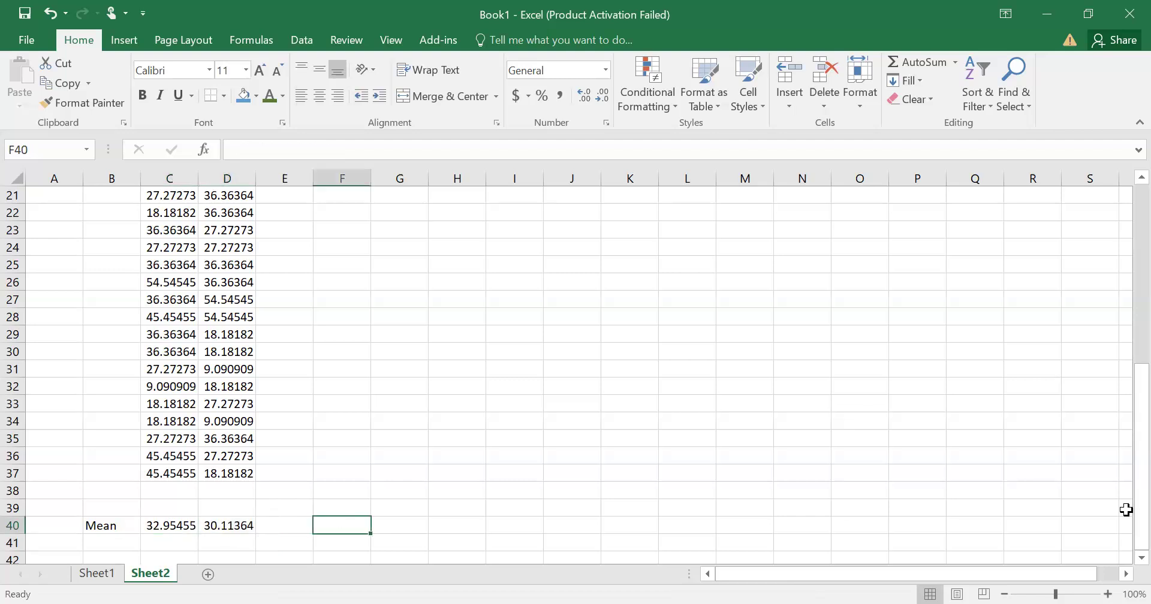
# - Enter the label "Std" in B41, directly below the Mean label
pyautogui.scroll(-2, 1124, 557)
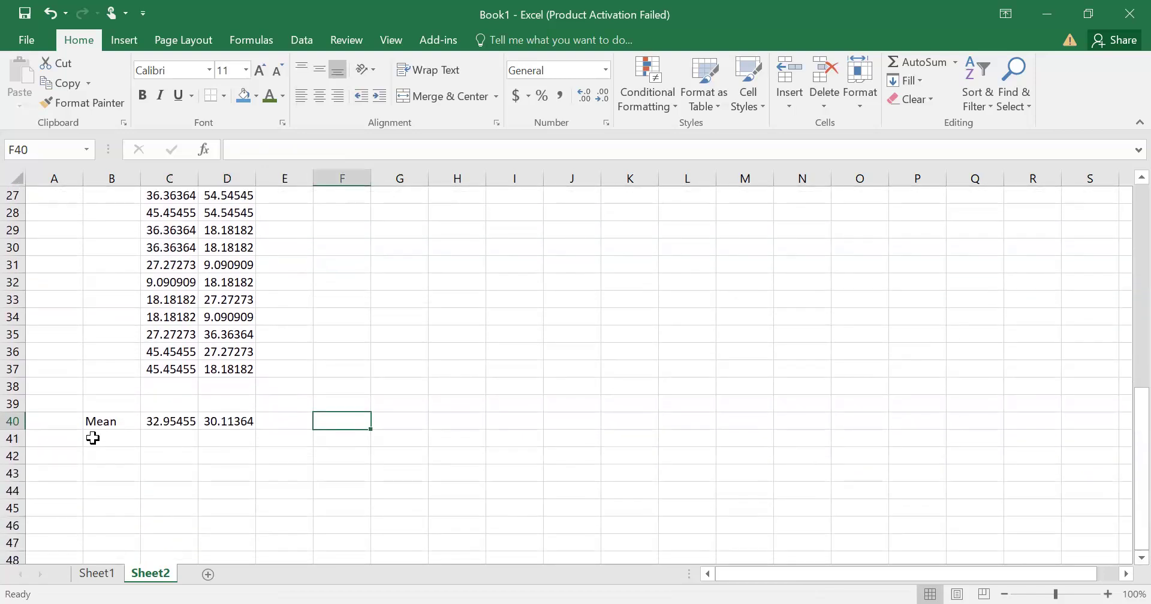
pyautogui.click(93, 438)
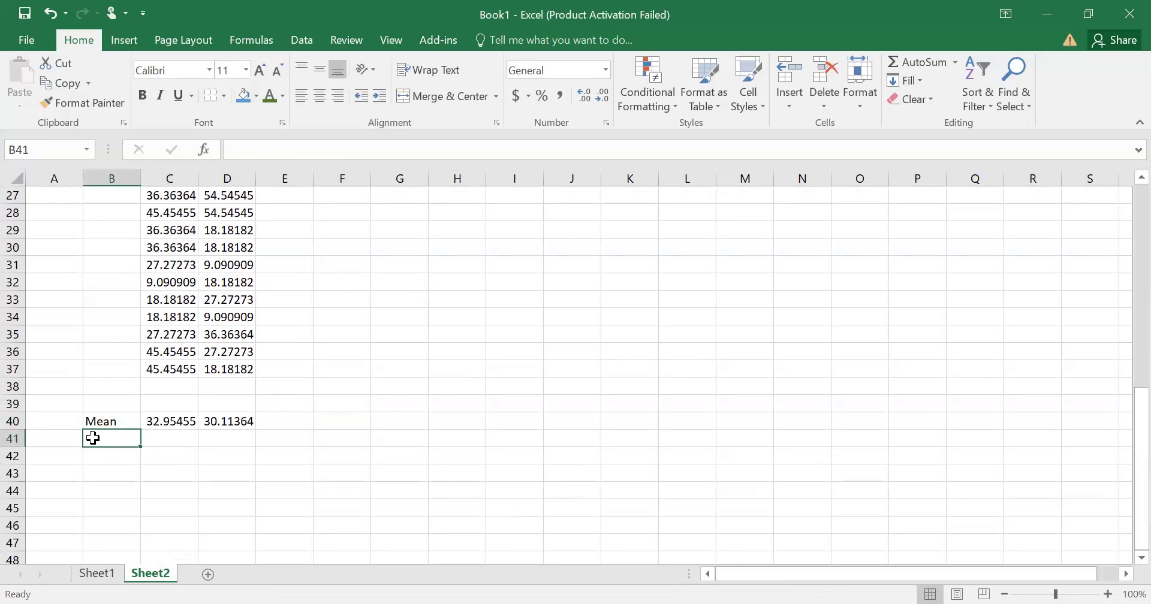
pyautogui.write('m')
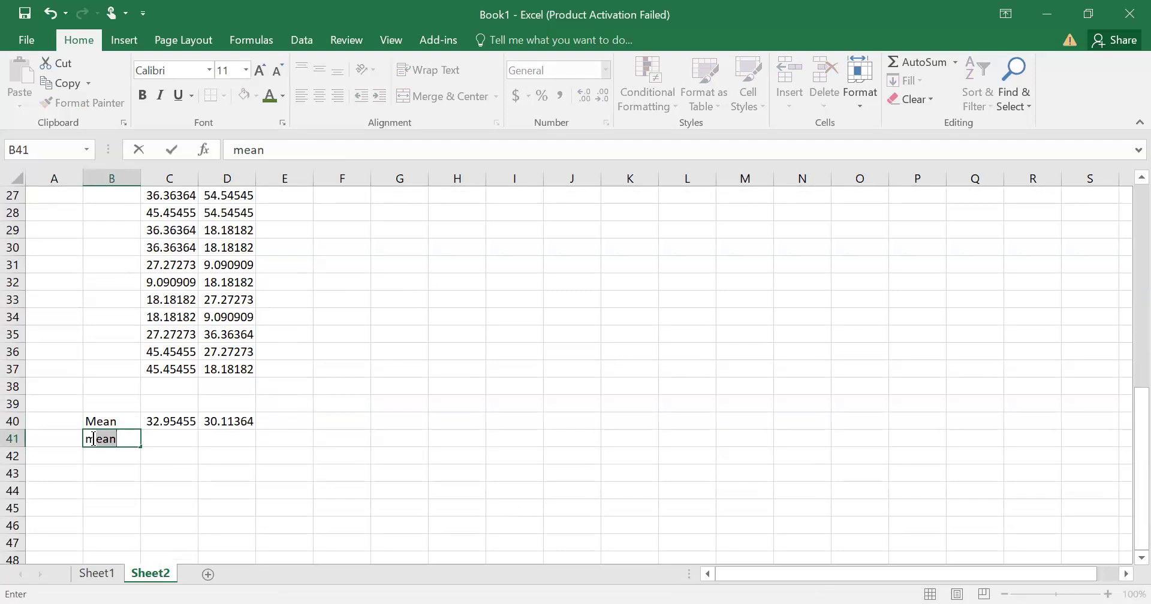
pyautogui.press('BackSpace')
pyautogui.press('BackSpace')
pyautogui.write('Std')
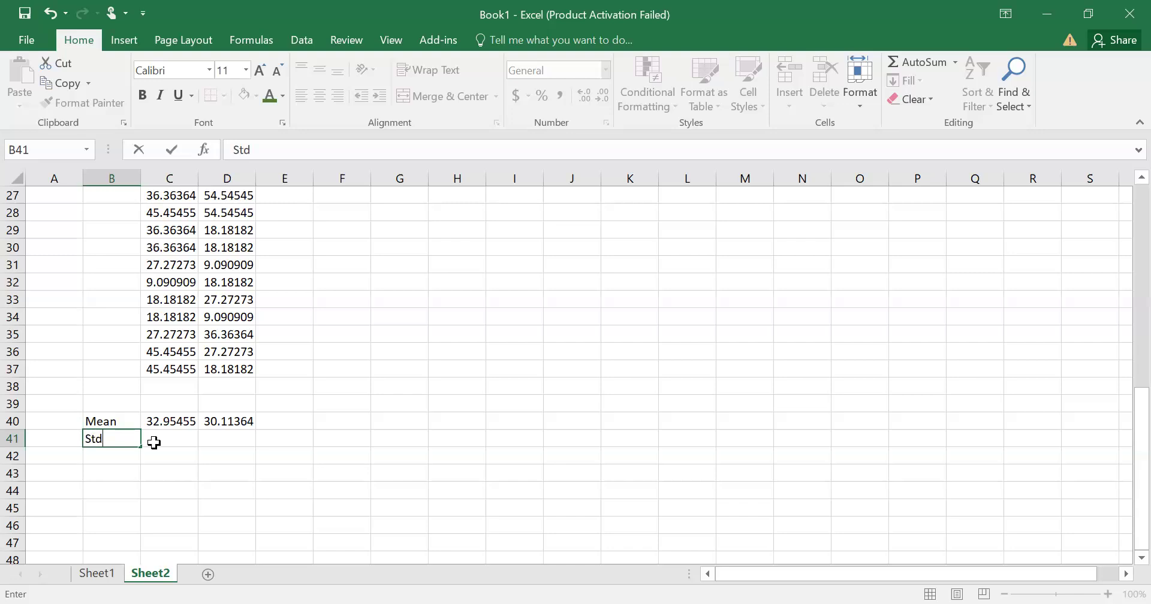
# - Calculate the sample standard deviation of the Pre scores in C41 with the STDEV.S function
pyautogui.click(173, 442)
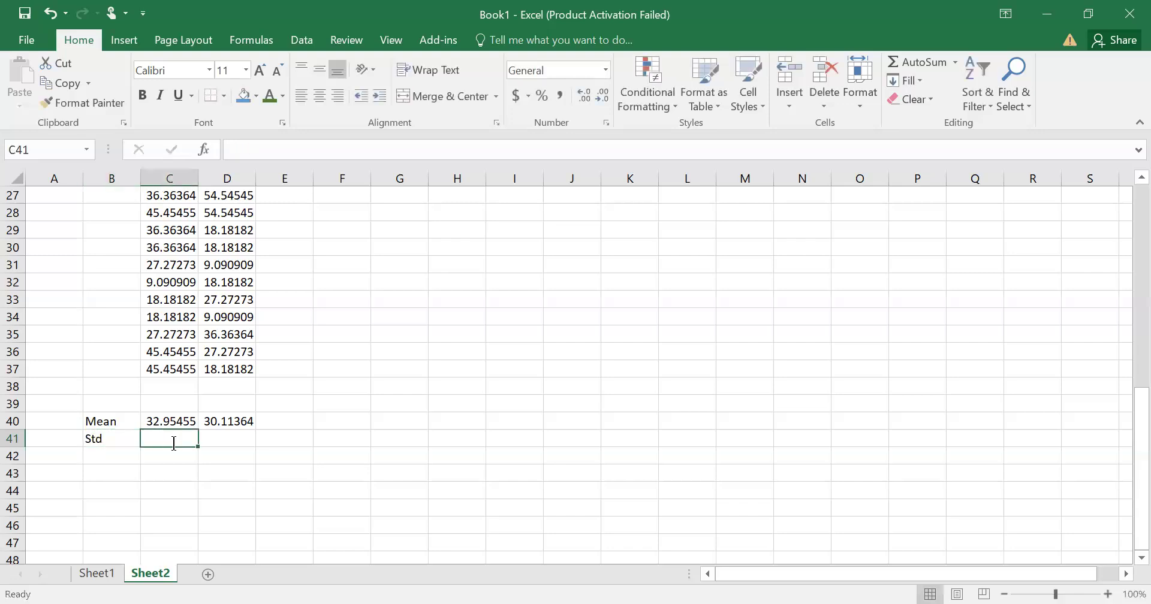
pyautogui.write('=s')
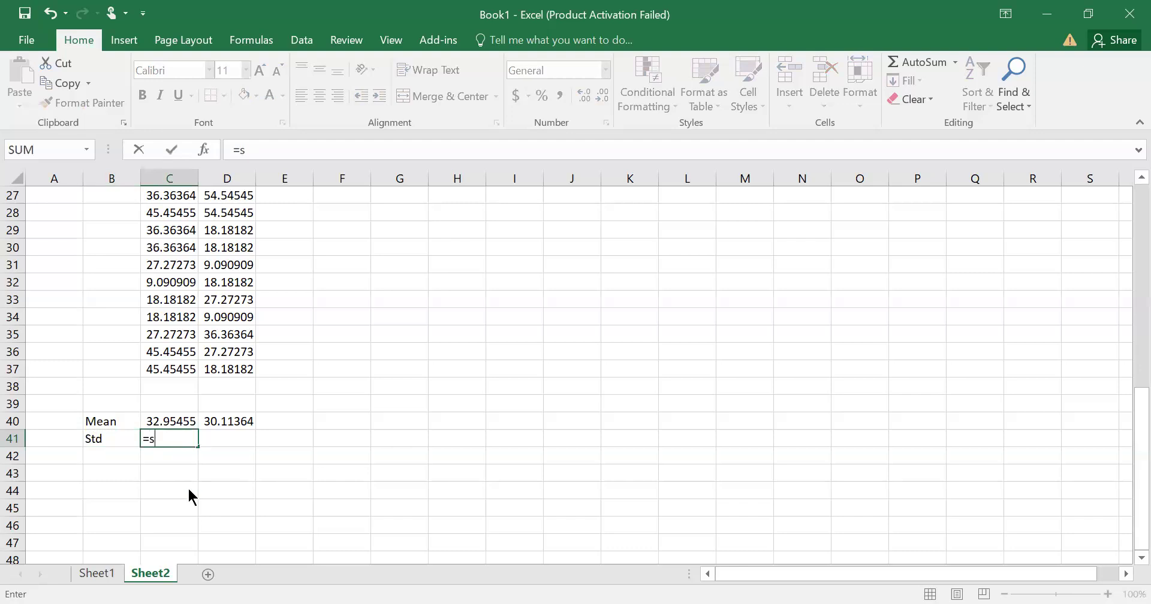
pyautogui.write('t')
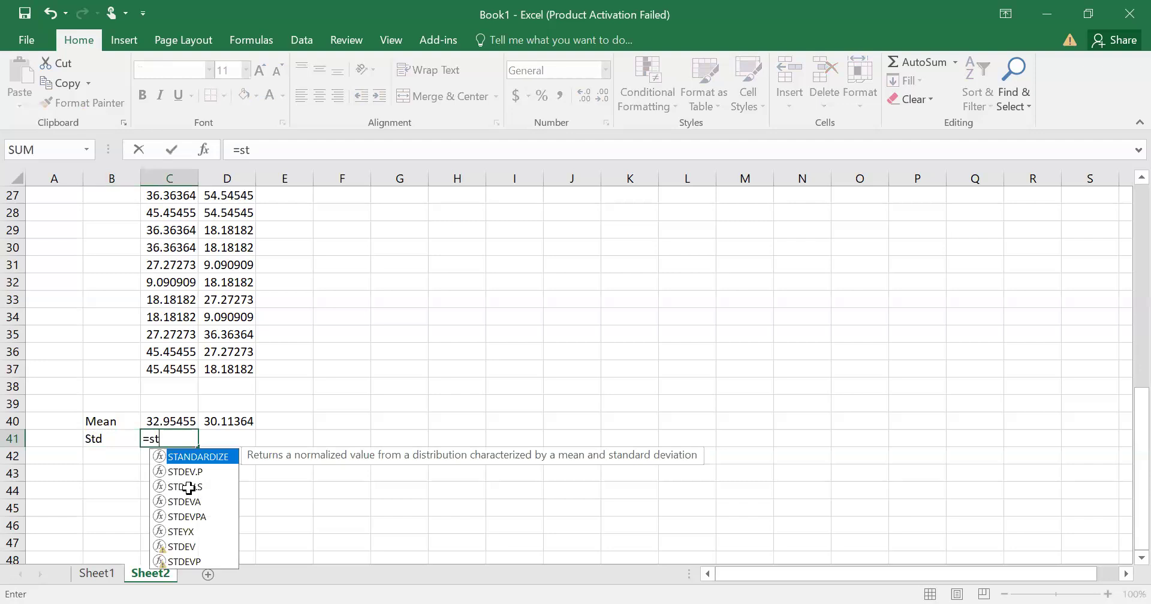
pyautogui.doubleClick(189, 488)
pyautogui.click(168, 368)
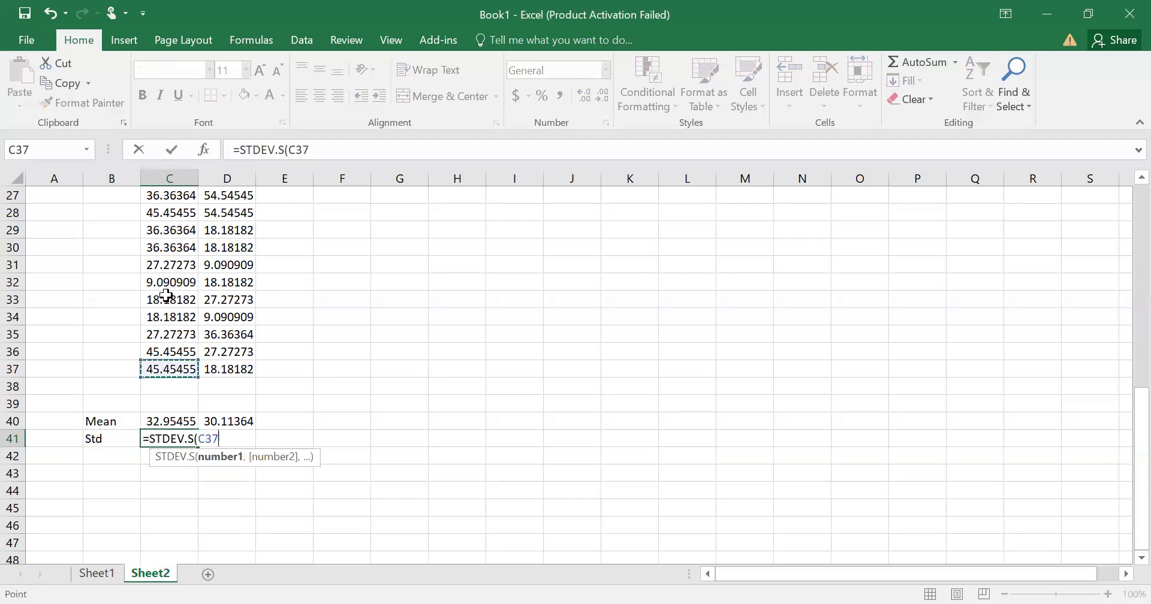
pyautogui.moveTo(178, 158); pyautogui.dragTo(173, 255)
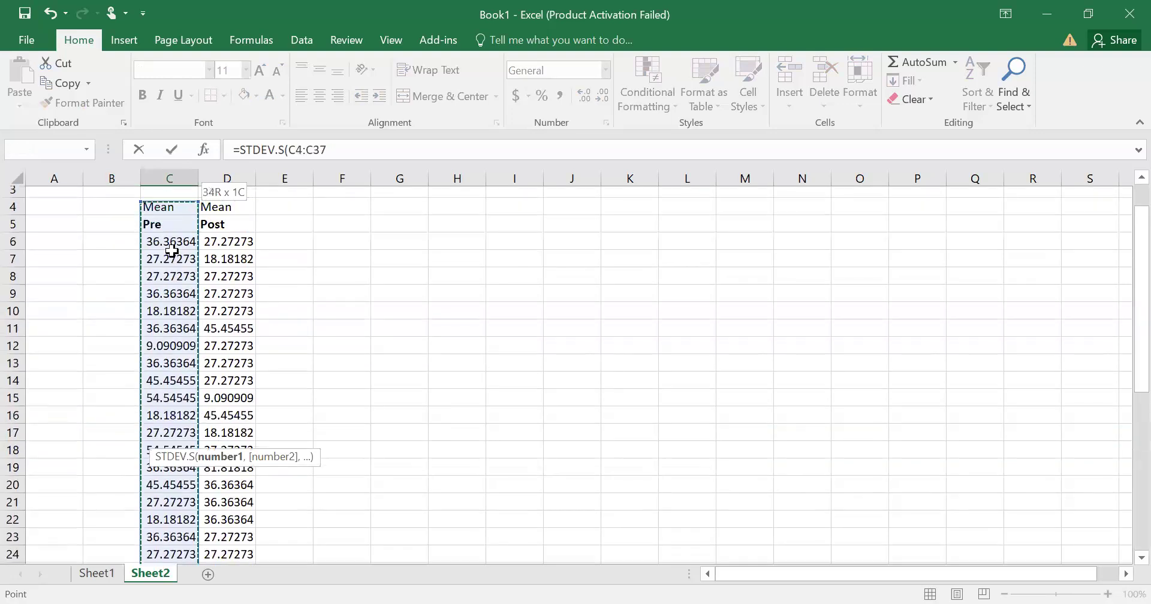
pyautogui.press('Return')
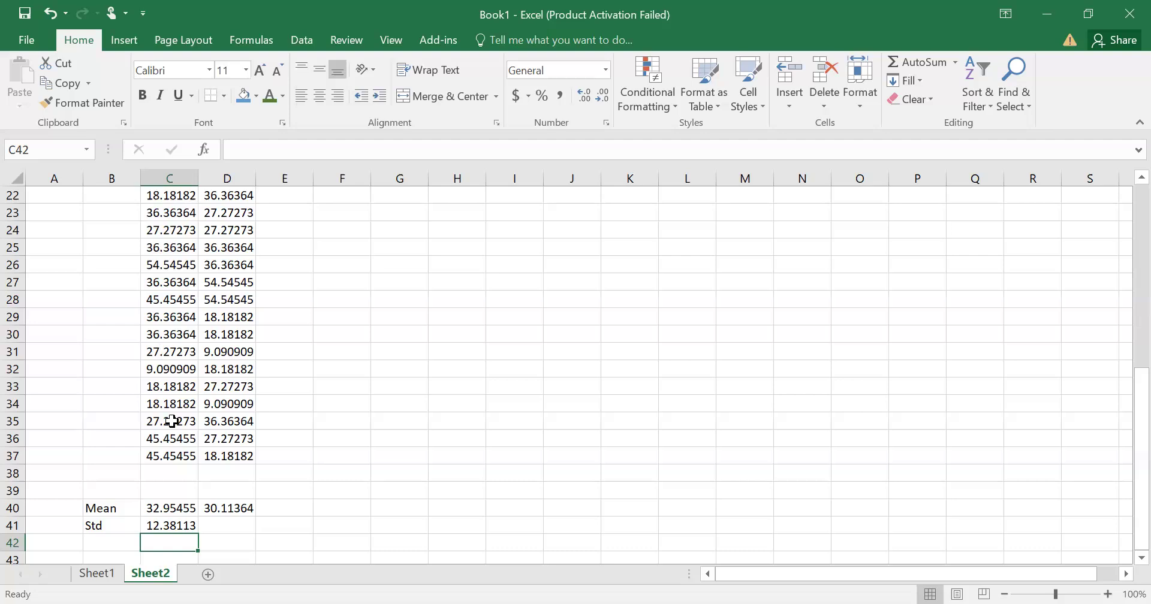
# - Fill the standard deviation formula from C41 across to D41 for the Post scores
pyautogui.click(179, 531)
pyautogui.moveTo(228, 533); pyautogui.dragTo(236, 532)
pyautogui.click(301, 529)
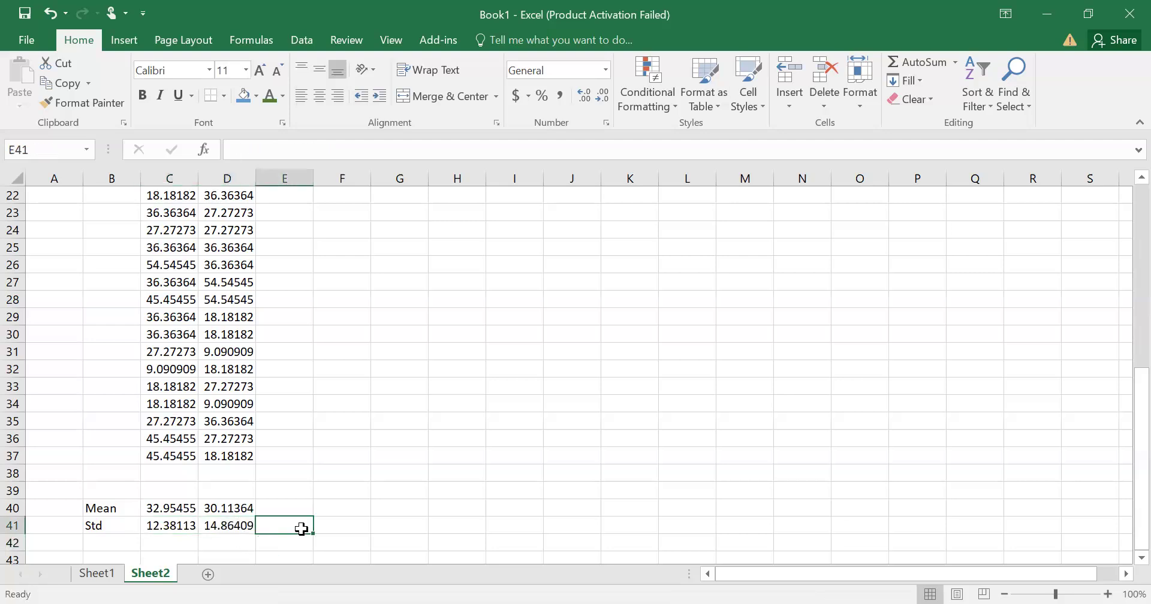
# - Enter the label "Mean diff" in B42, directly below the Std label
pyautogui.click(113, 544)
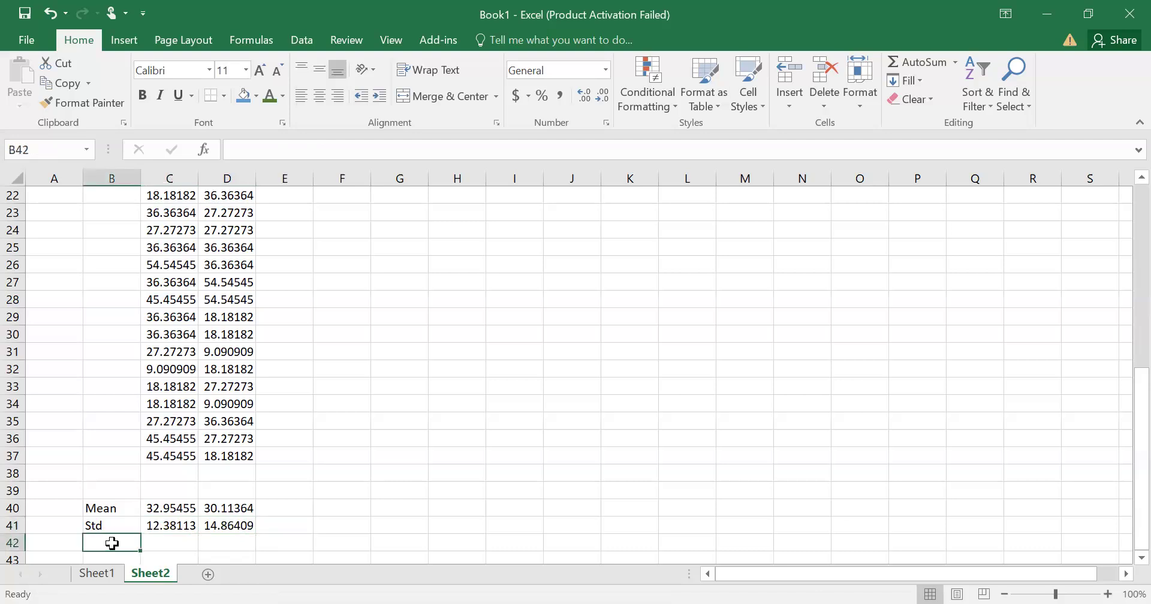
pyautogui.click(1141, 558)
pyautogui.scroll(-2, 1124, 563)
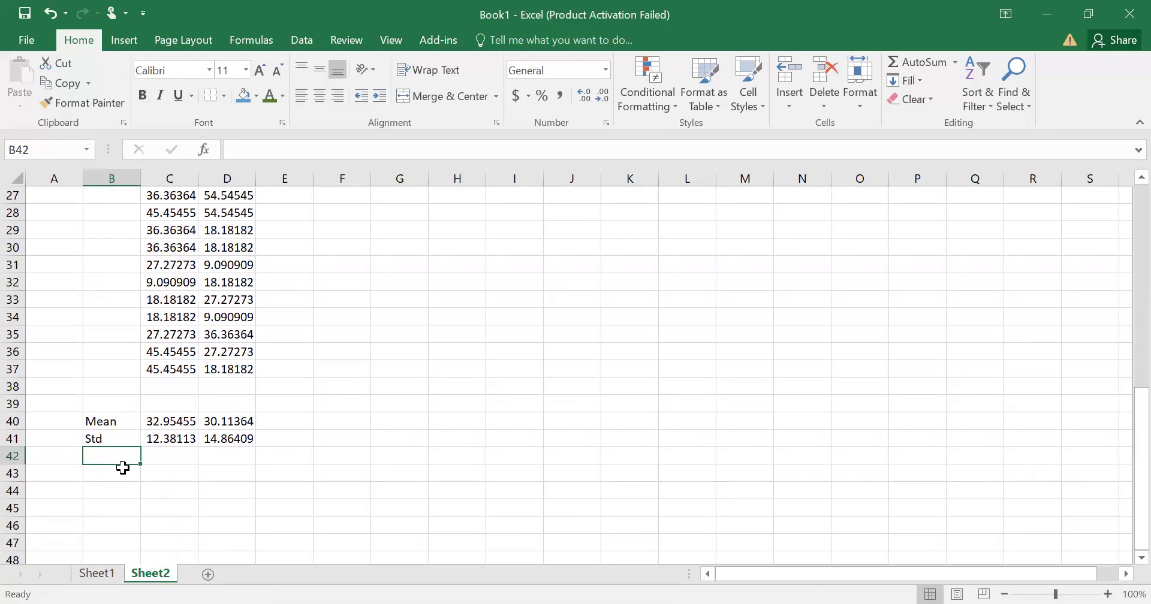
pyautogui.write('mE')
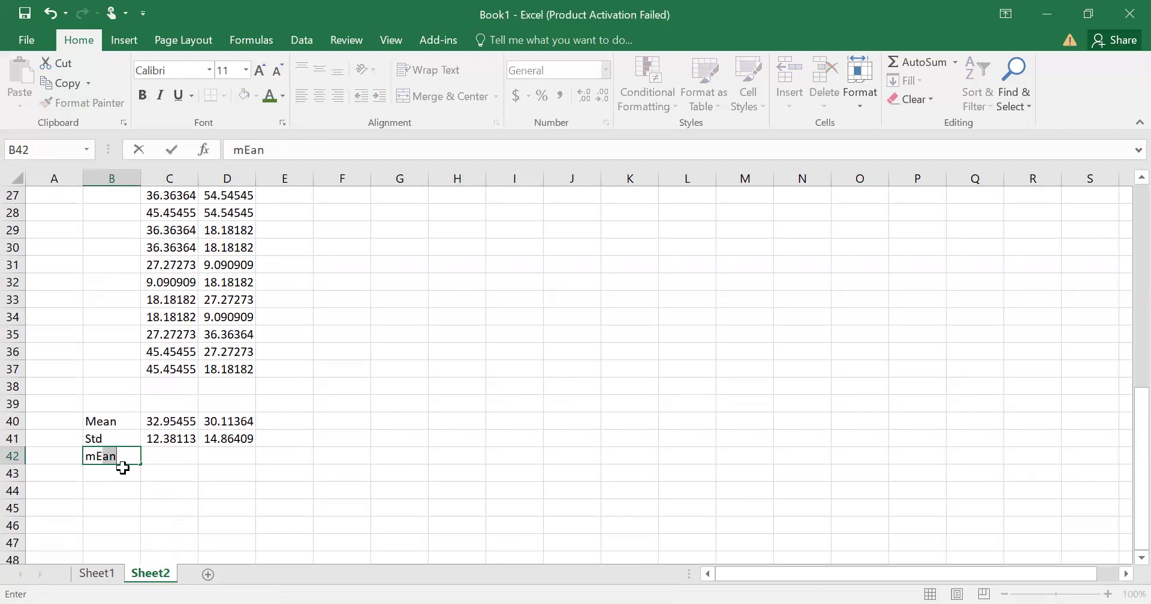
pyautogui.write('A n diff')
# - Calculate the difference between the Post and Pre means in C42 with the formula =D40-C40
pyautogui.click(166, 455)
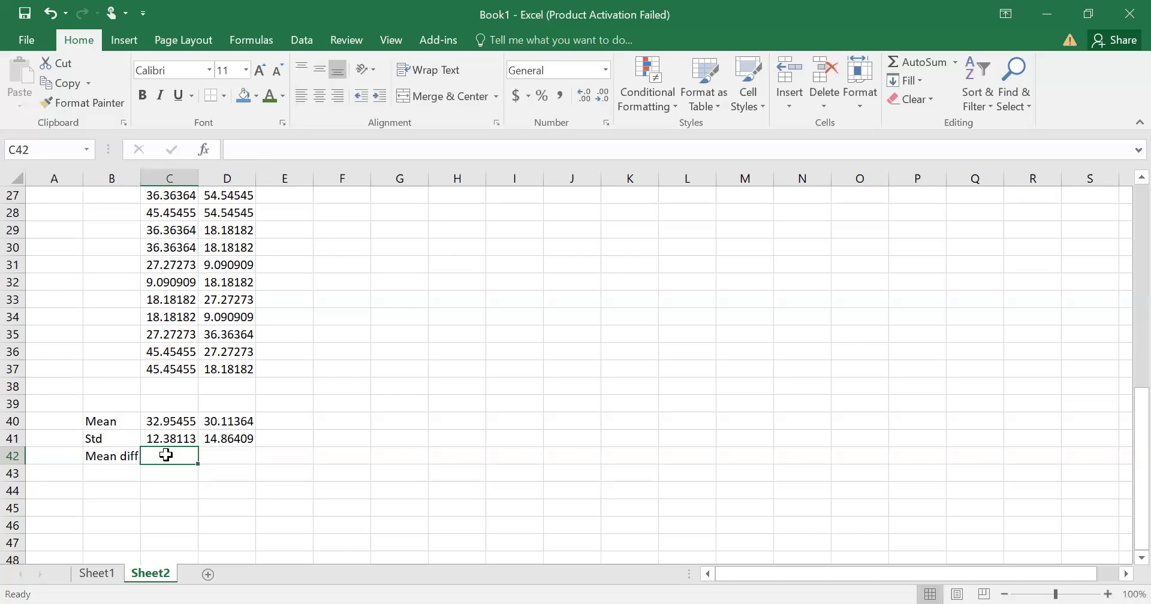
pyautogui.write('=')
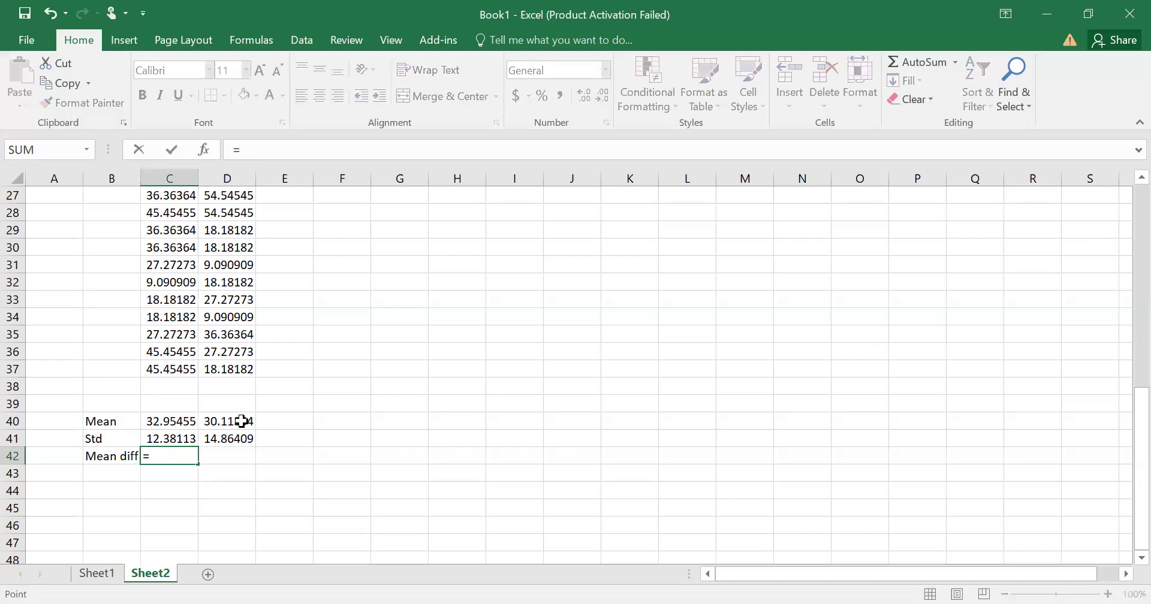
pyautogui.write('D40-')
pyautogui.click(166, 419)
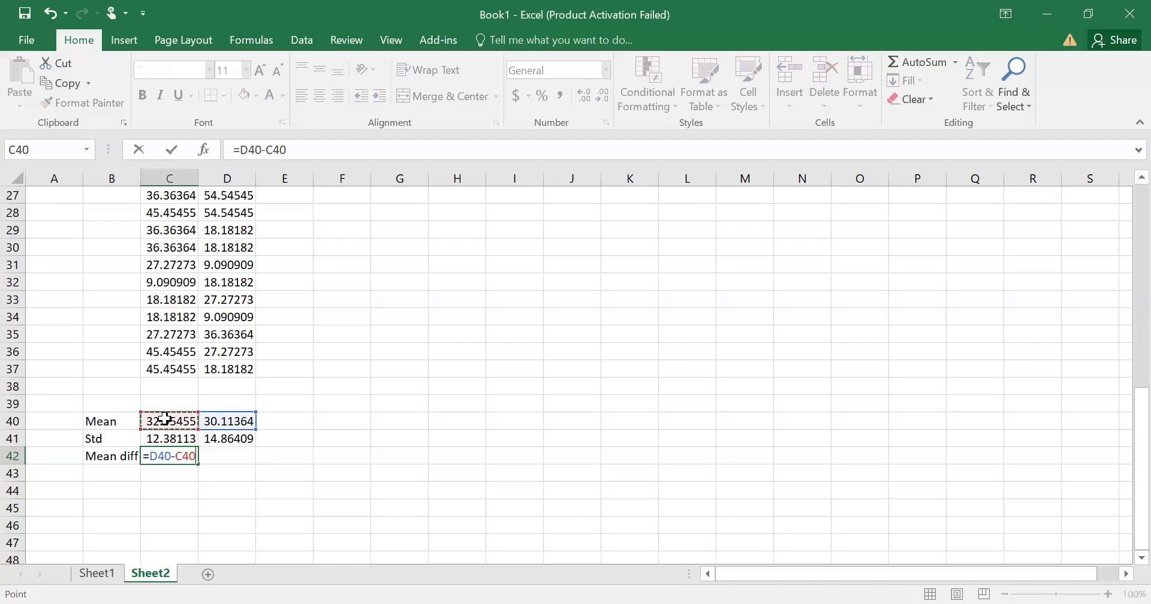
pyautogui.press('Return')
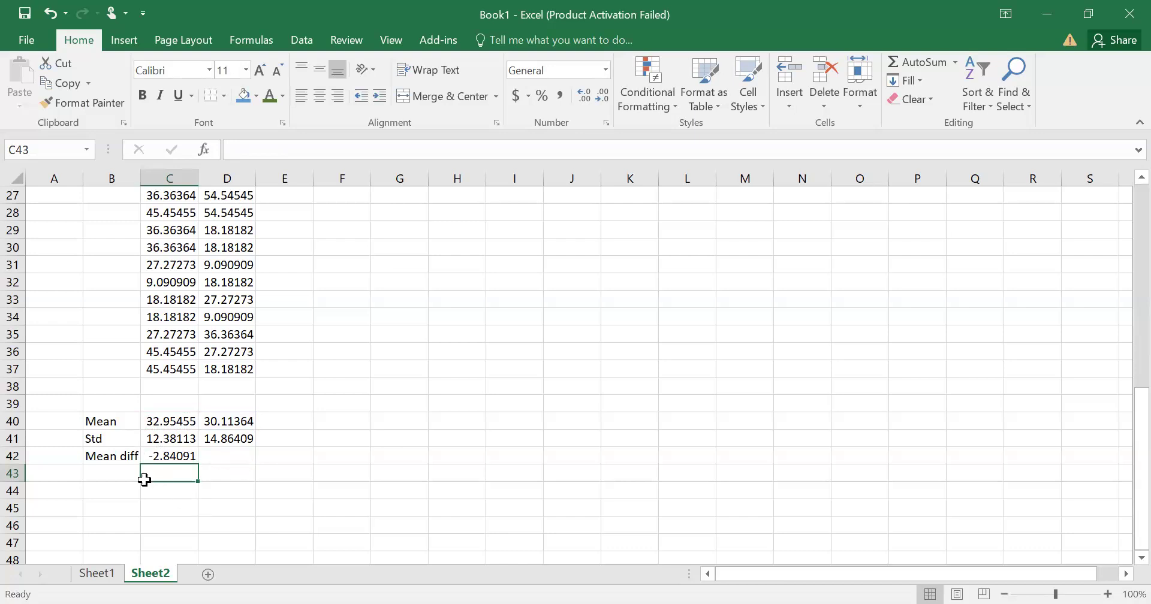
# - Enter the label "Av Std" in B43, directly below the Mean diff label
pyautogui.click(105, 474)
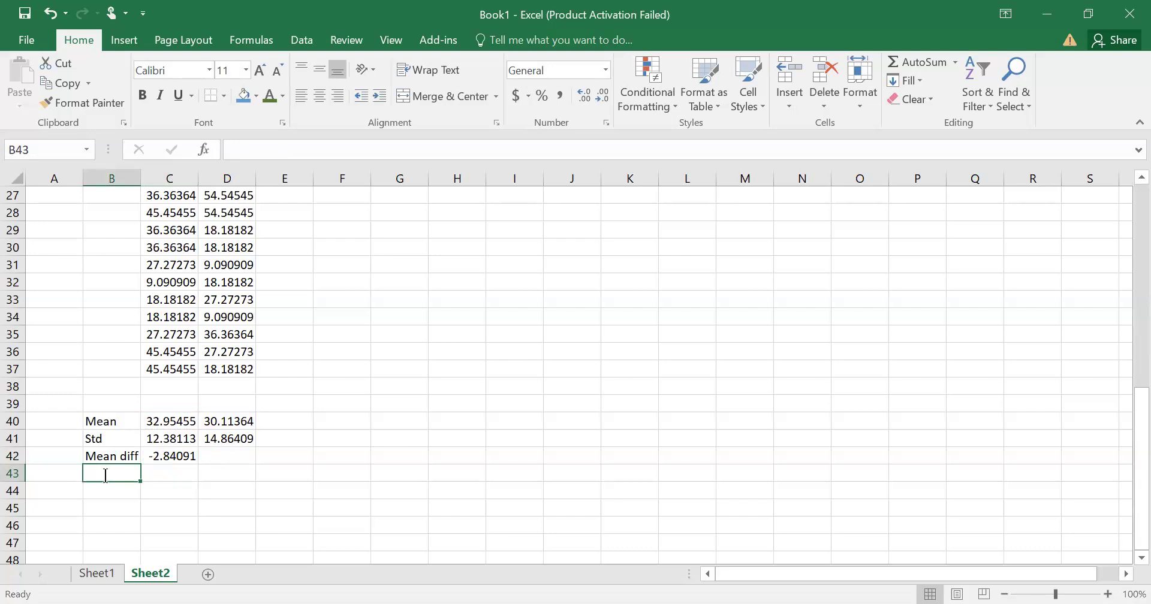
pyautogui.write('Av')
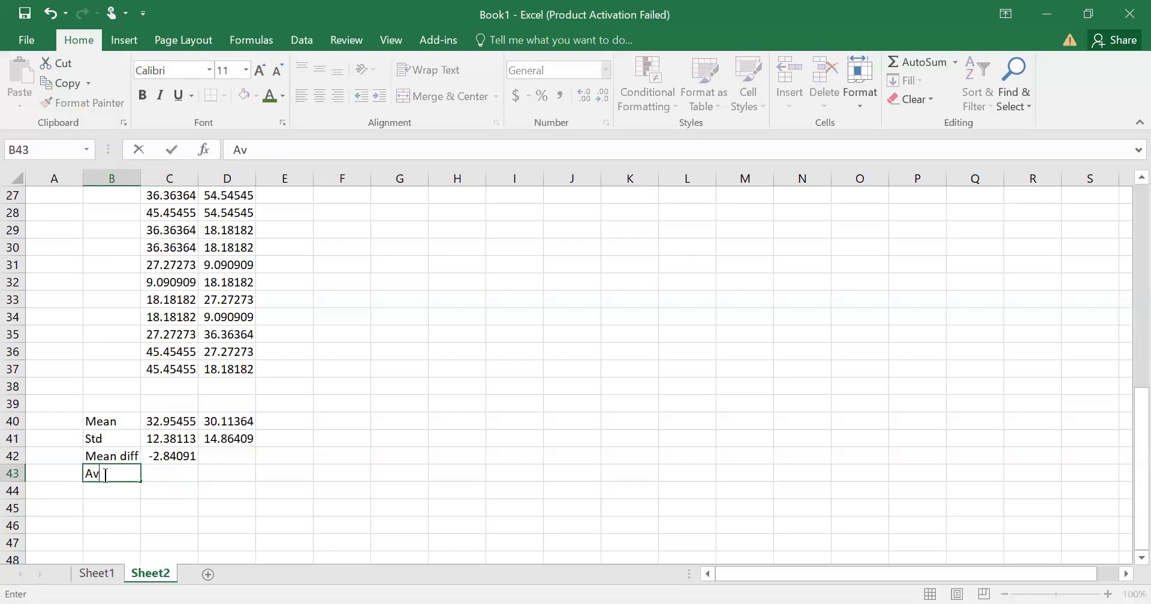
pyautogui.write(' Std')
# - Calculate the average of the two standard deviations C41 and D41 in C43 with the AVERAGE function
pyautogui.click(175, 469)
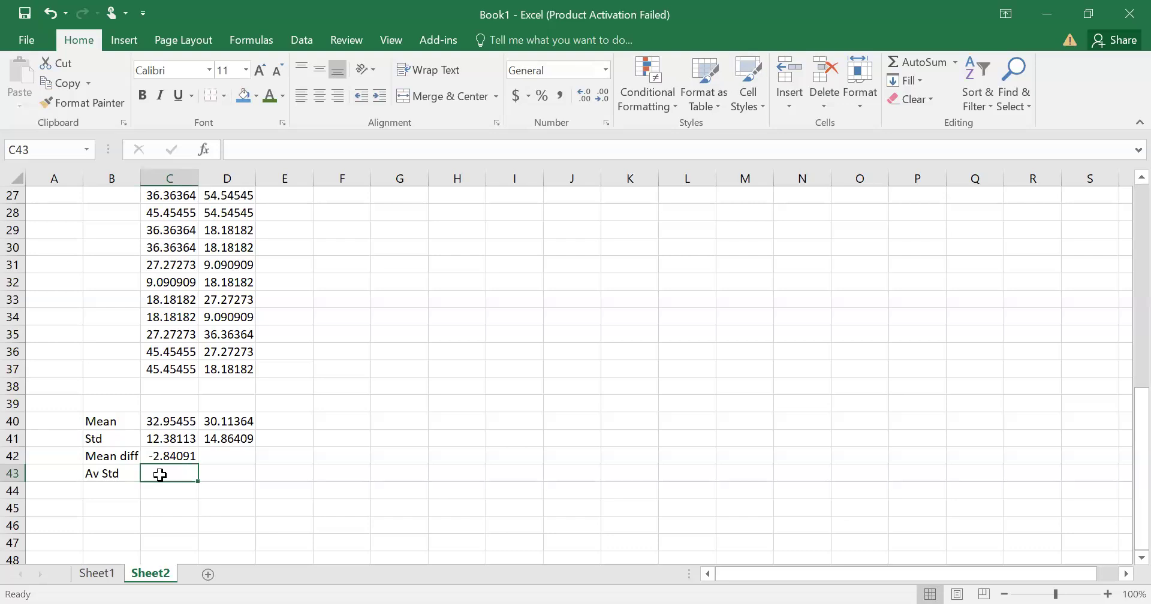
pyautogui.write('=')
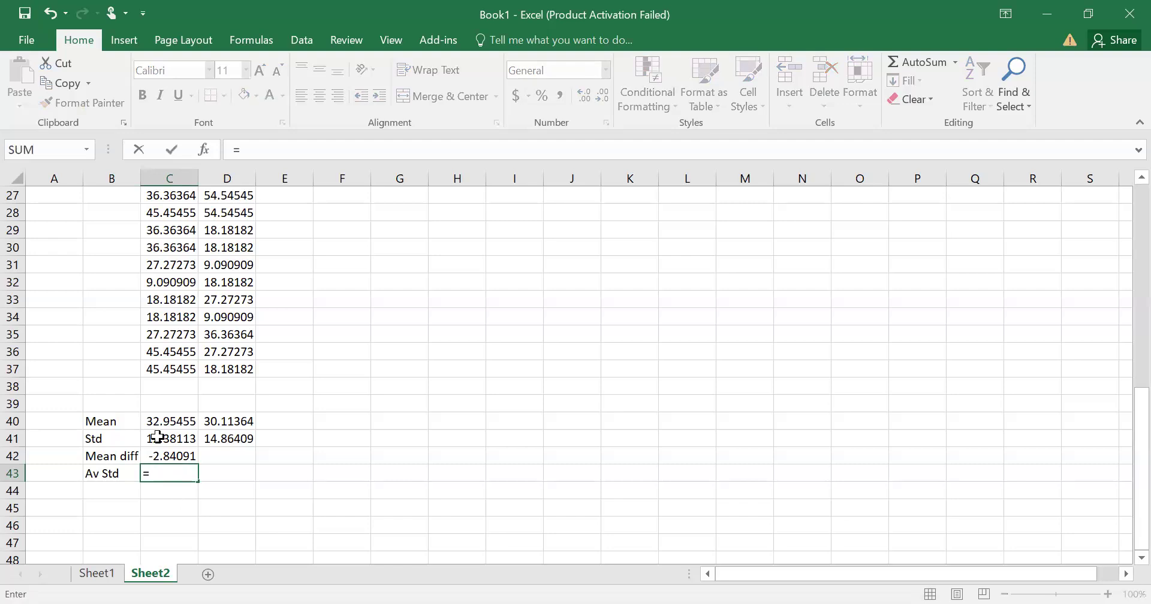
pyautogui.write('AVERAGE(')
pyautogui.click(198, 433)
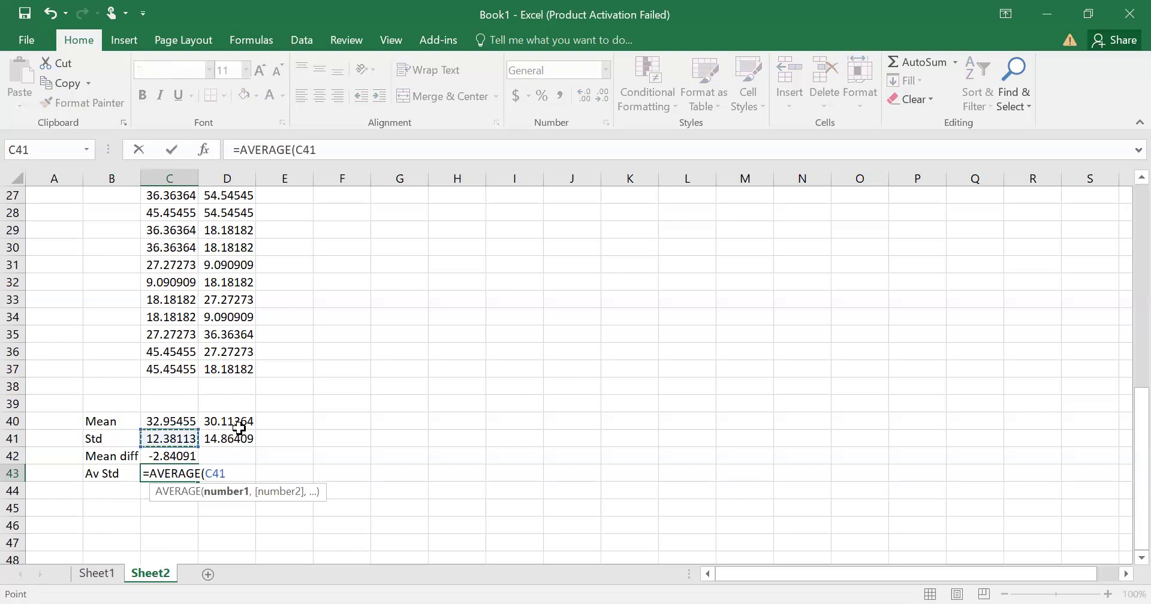
pyautogui.keyDown('shift'); pyautogui.click(237, 433); pyautogui.keyUp('shift')
pyautogui.press('Return')
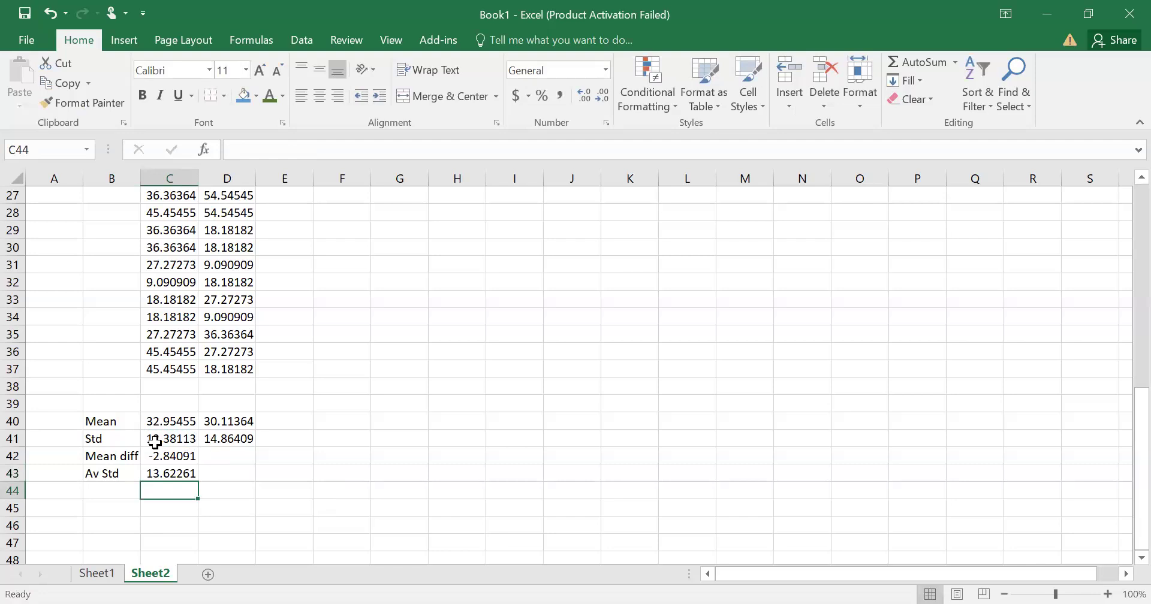
# - Enter the label "learning gain" in B45, leaving row 44 blank beneath the Av Std row
pyautogui.click(171, 510)
pyautogui.click(107, 515)
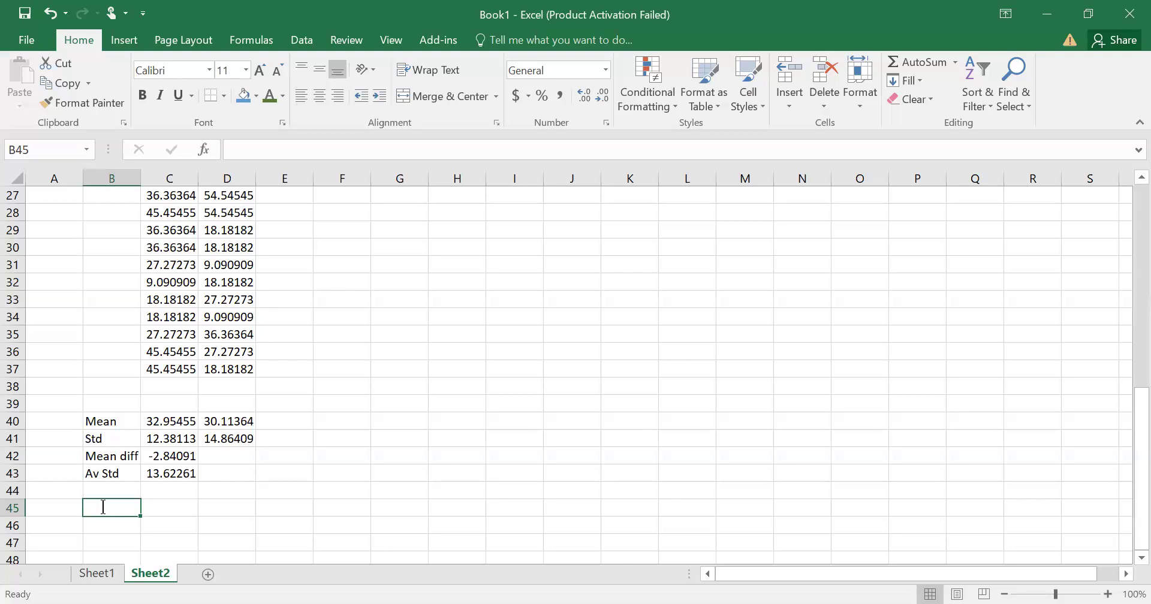
pyautogui.write('lea')
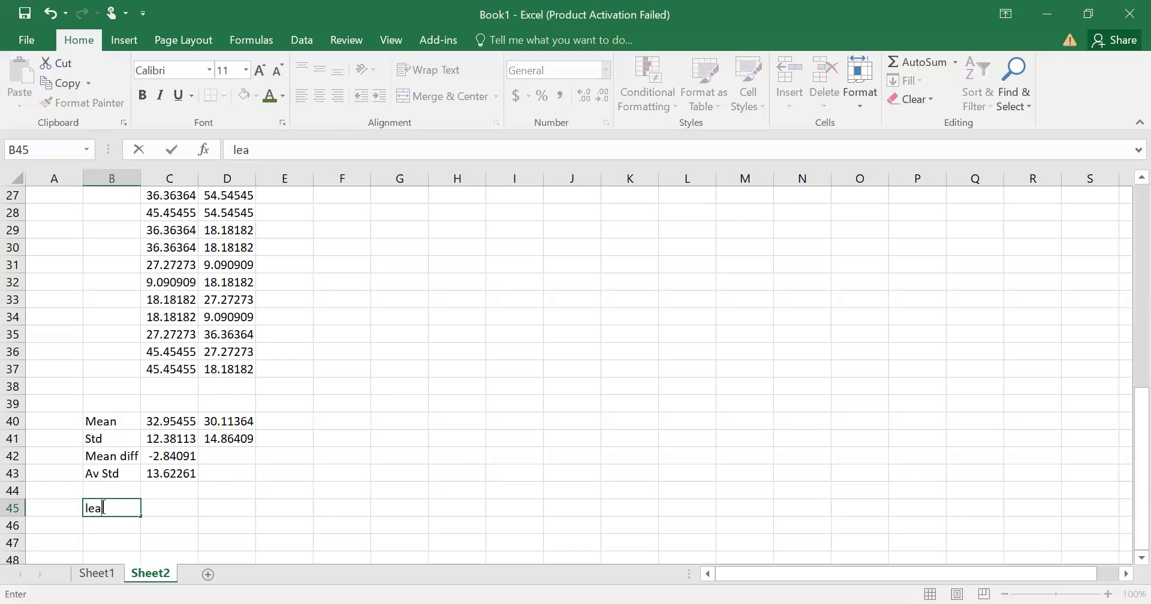
pyautogui.write('rning gain')
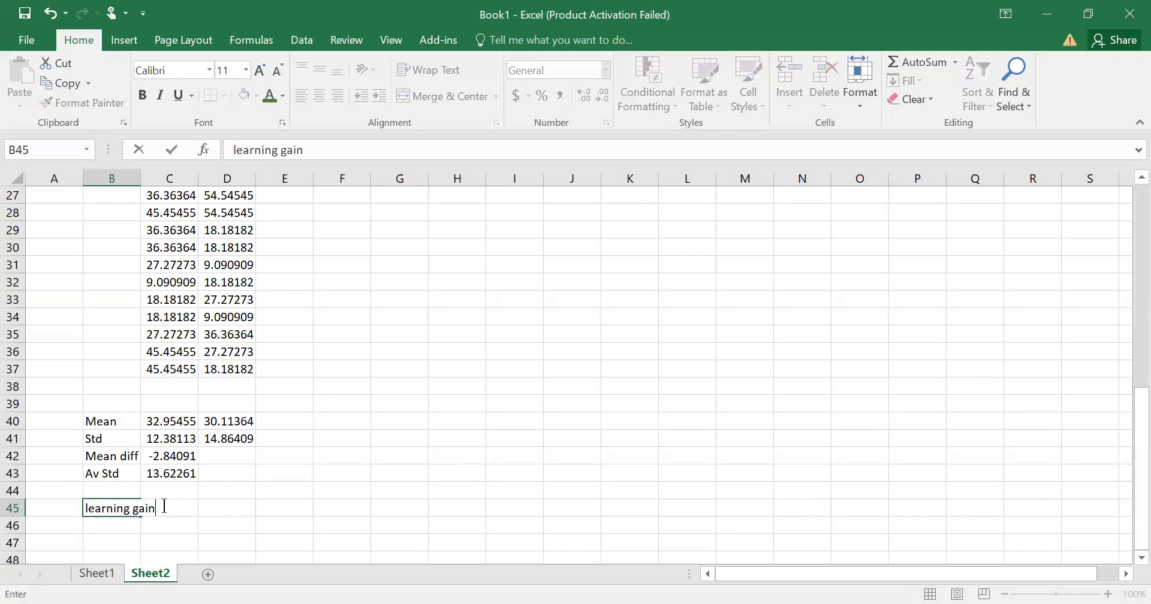
# - Calculate the learning gain in C45 as Post mean minus Pre mean with the formula =D40-C40
pyautogui.click(168, 509)
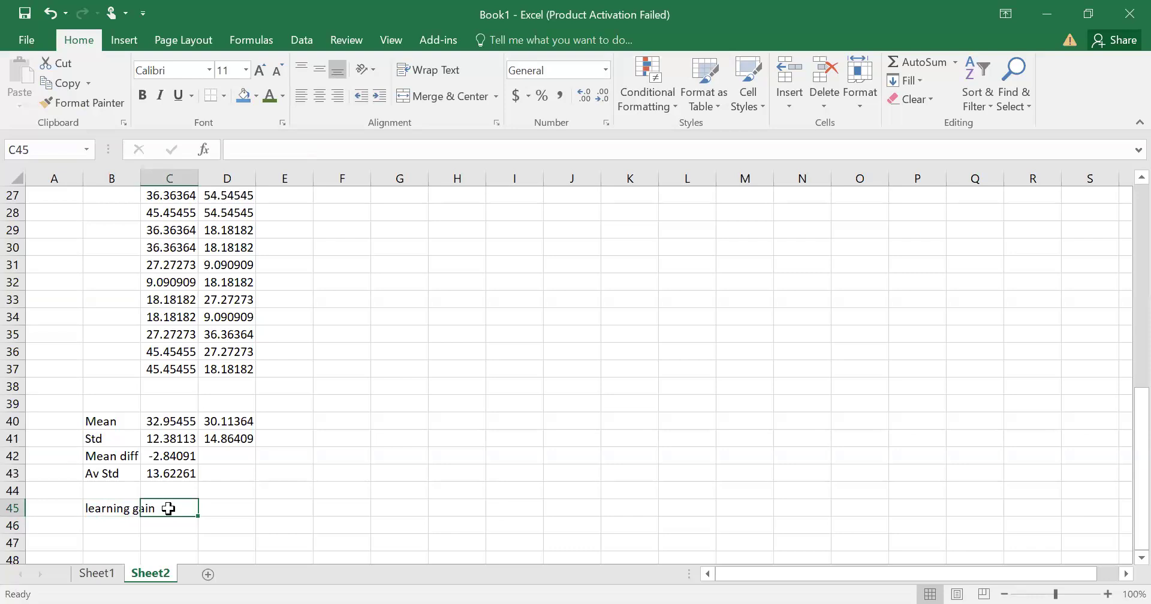
pyautogui.write('=')
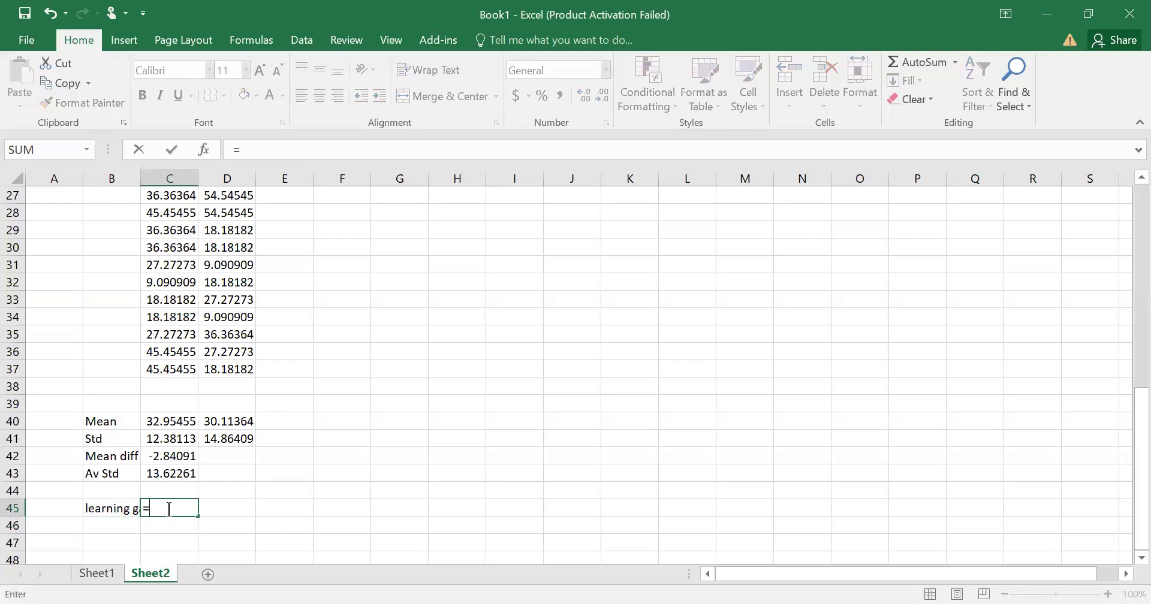
pyautogui.click(227, 422)
pyautogui.write('-')
pyautogui.click(174, 423)
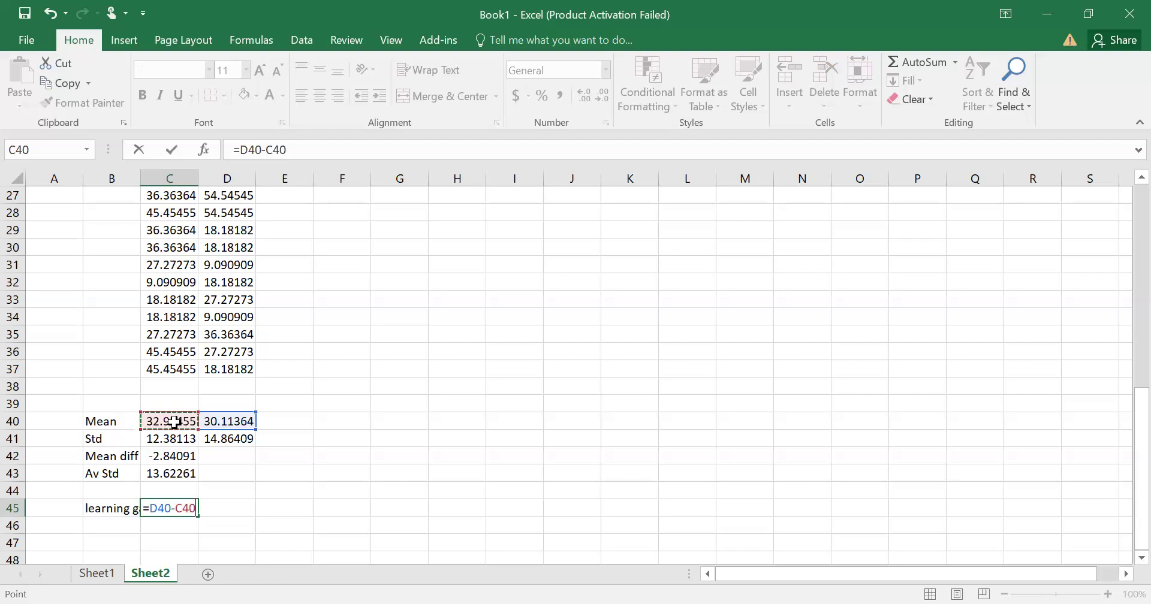
pyautogui.press('Return')
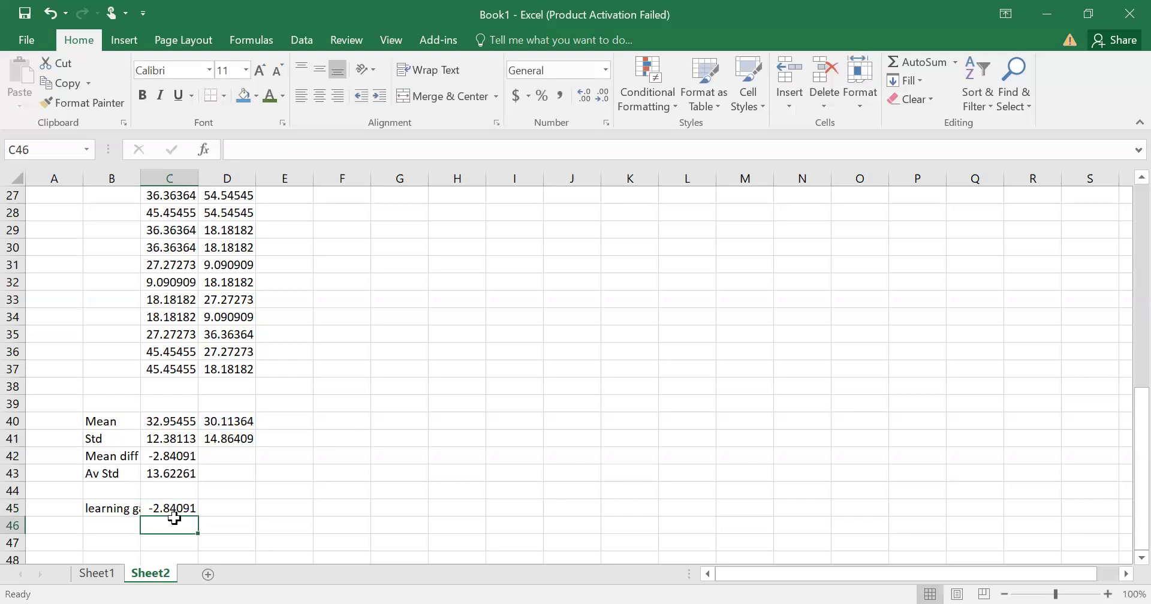
# - Enter the label "<g>" in B46, directly below the learning gain label
pyautogui.press('Left')
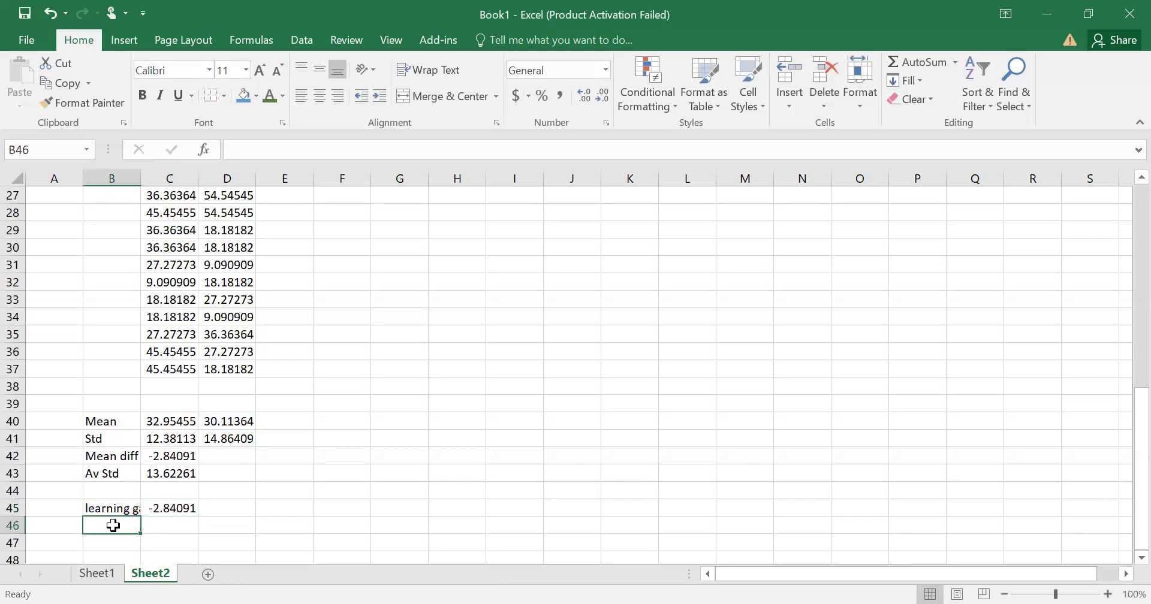
pyautogui.write('<')
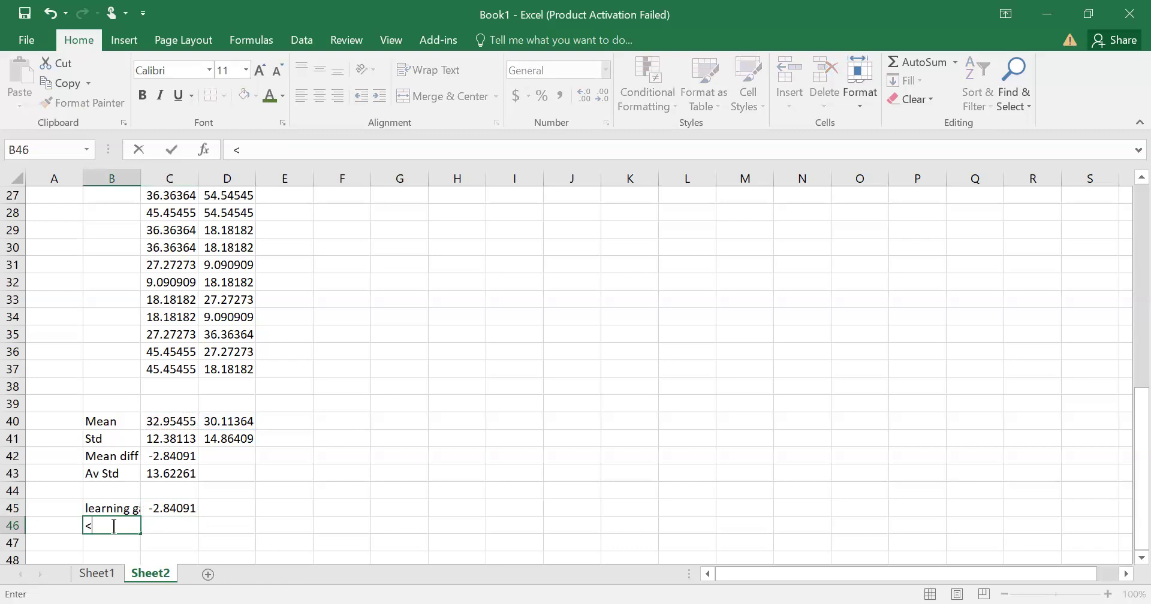
pyautogui.write('g.')
pyautogui.press('BackSpace')
pyautogui.write('>')
# - Calculate the normalized gain in C46 with the formula =C45/(100-C40)
pyautogui.click(156, 526)
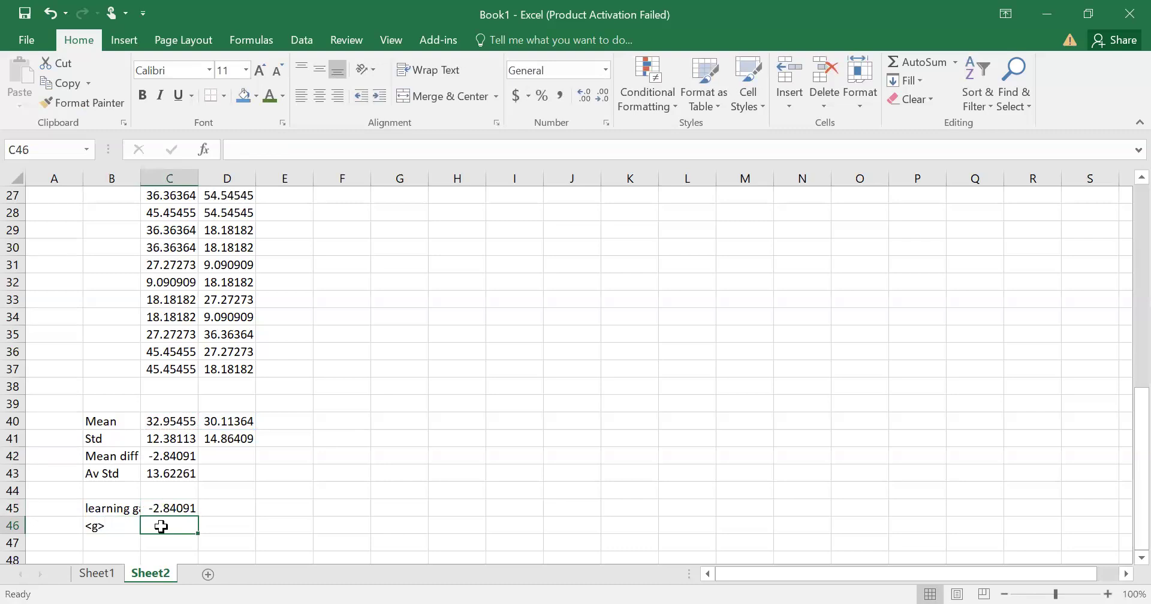
pyautogui.write('=')
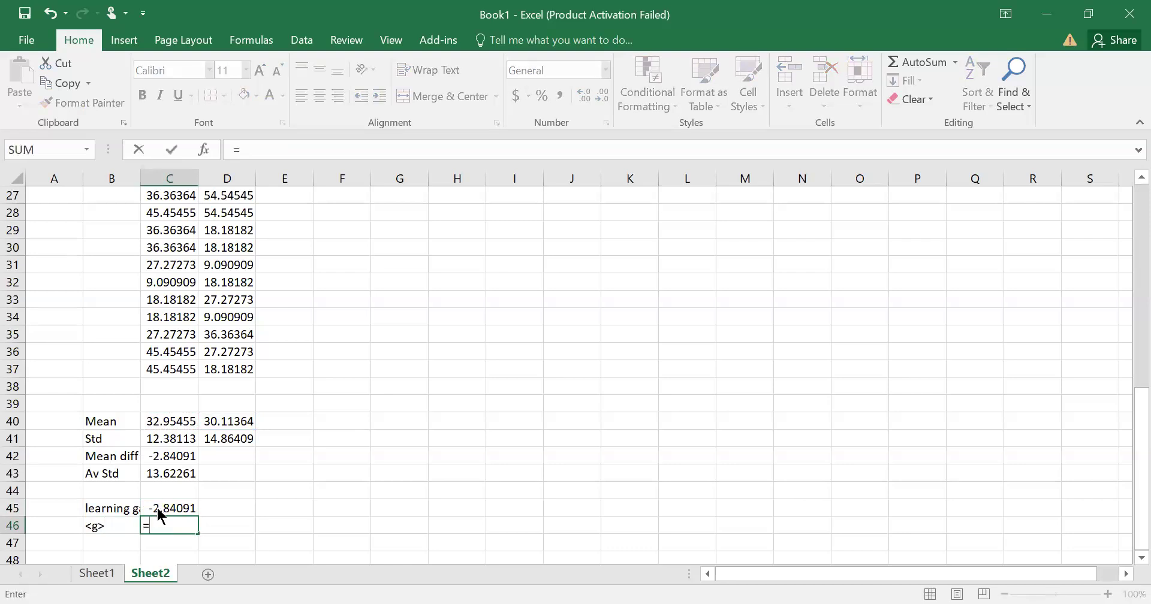
pyautogui.click(157, 506)
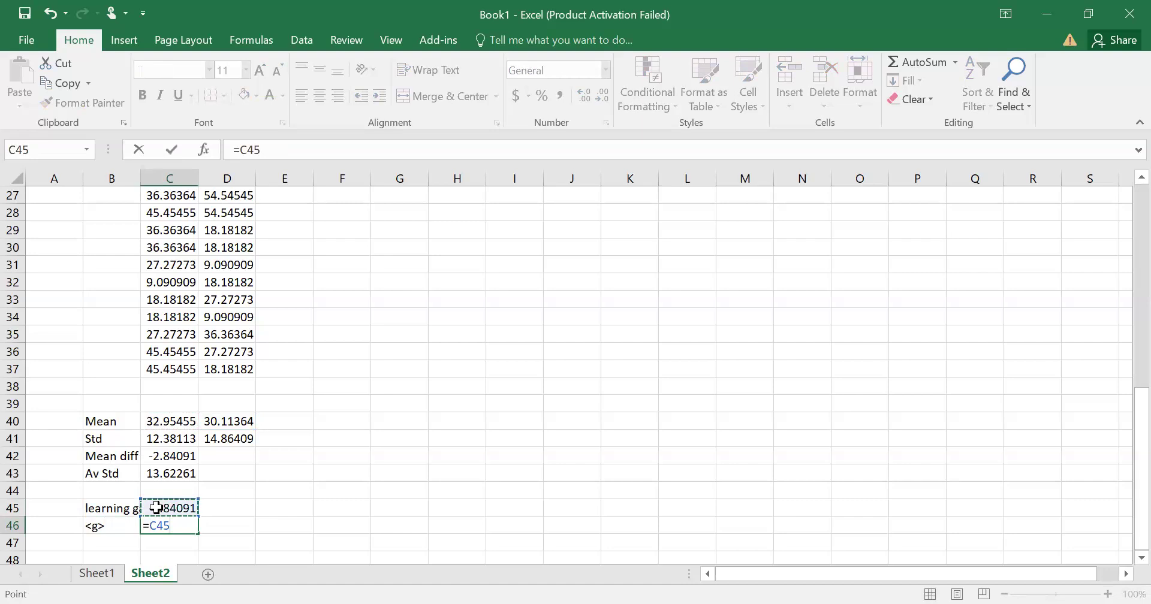
pyautogui.write('/(100-')
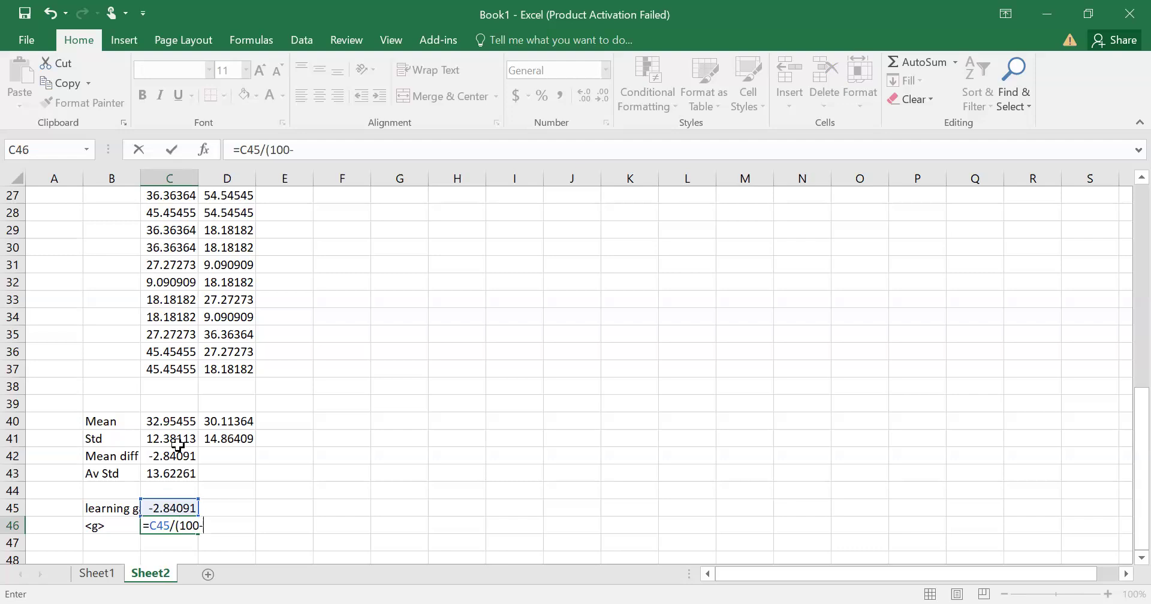
pyautogui.click(164, 422)
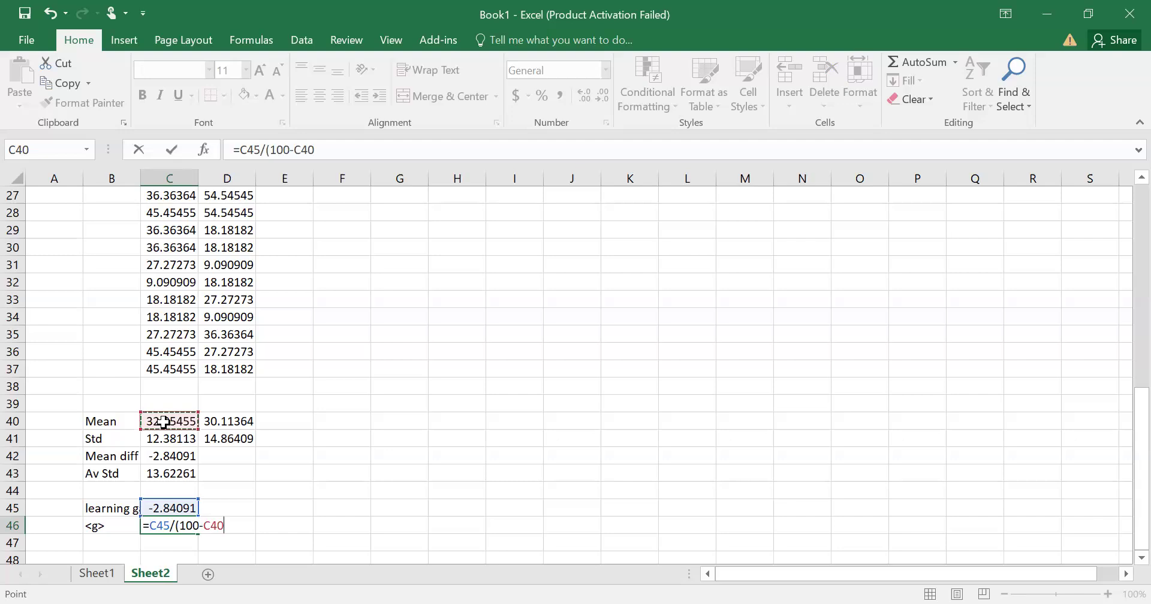
pyautogui.write(')')
pyautogui.press('Return')
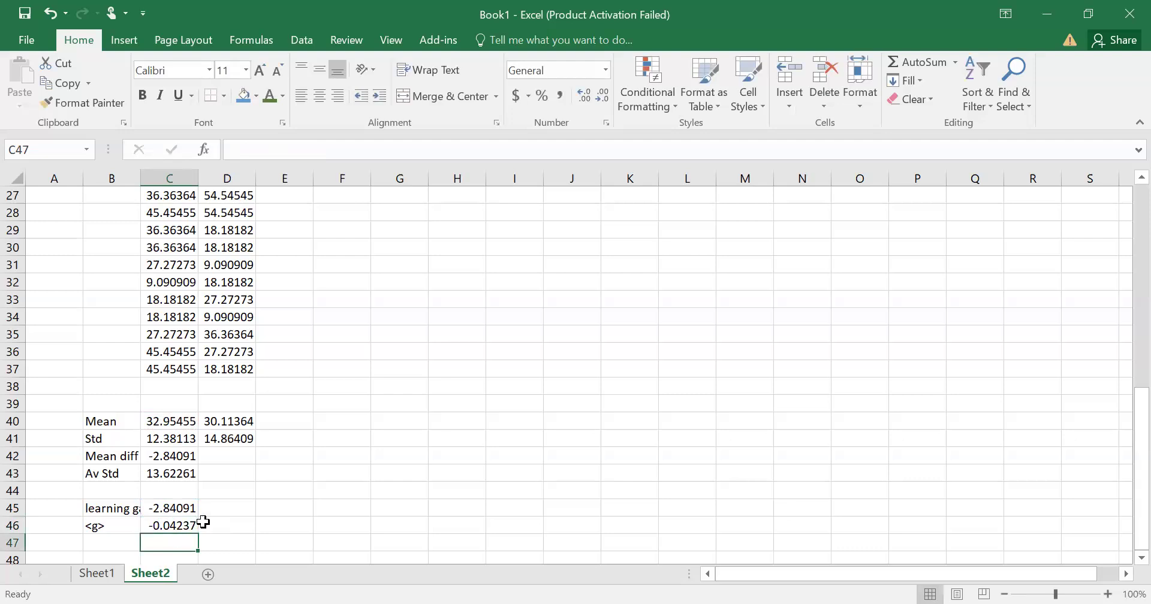
# - Enter the label "<g>%" in B47, directly below the <g> label, keeping C47 empty
pyautogui.click(110, 543)
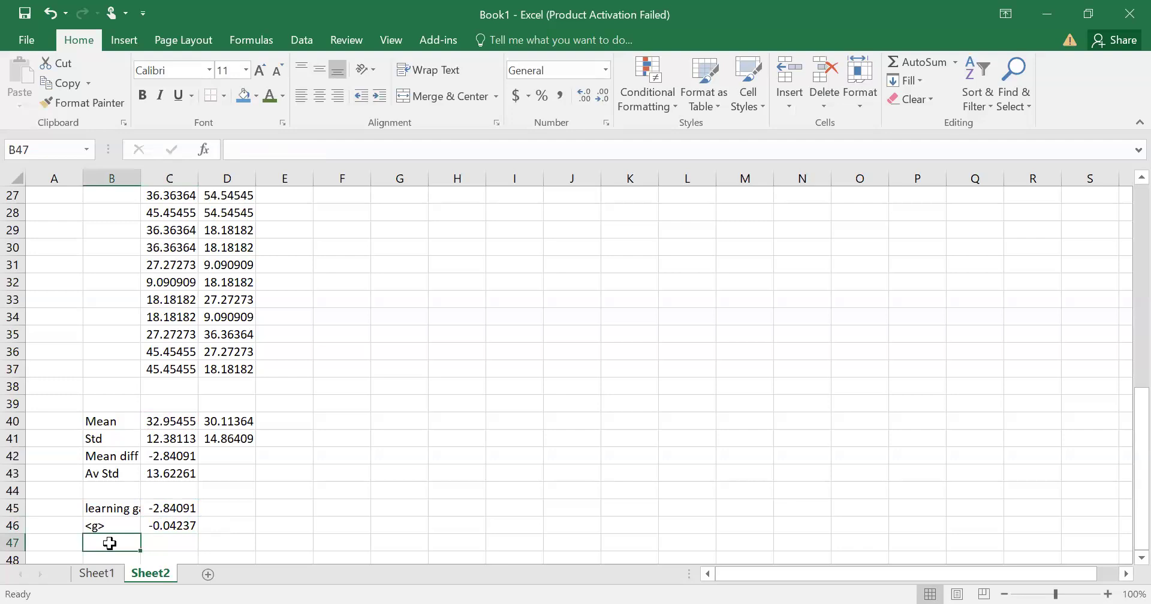
pyautogui.write('<')
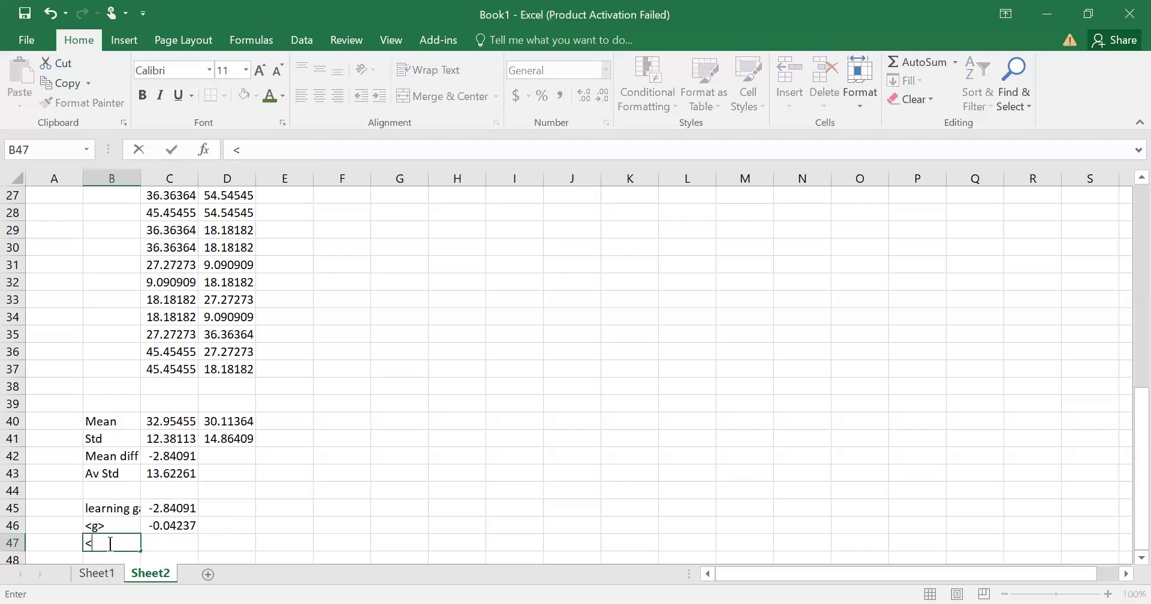
pyautogui.write('g>')
pyautogui.press('Tab')
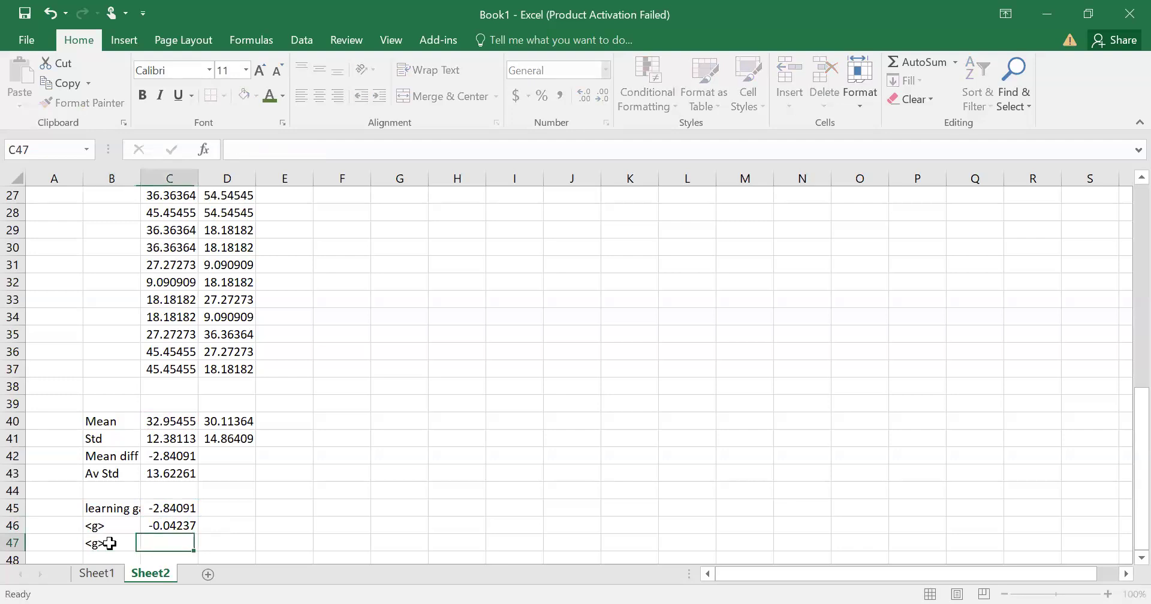
pyautogui.write('%')
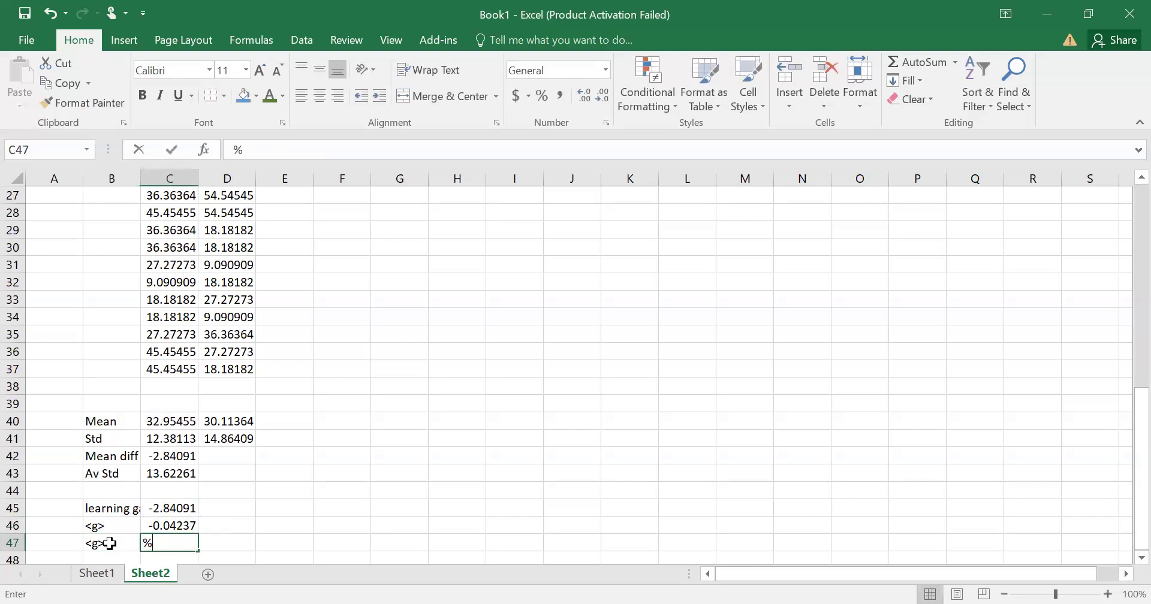
pyautogui.press('BackSpace')
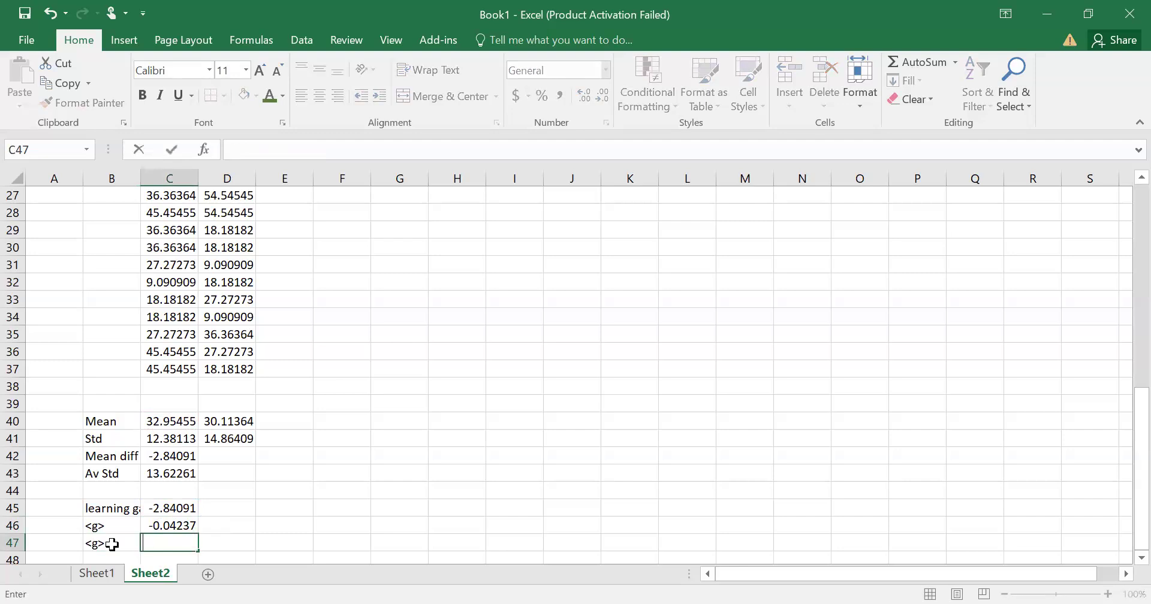
pyautogui.doubleClick(112, 545)
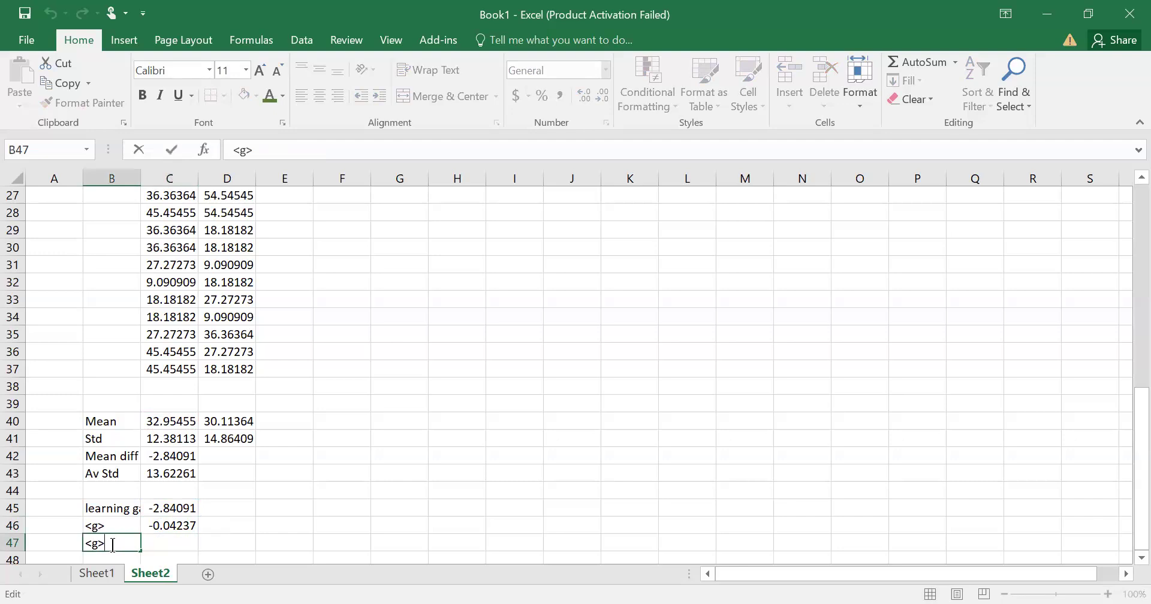
pyautogui.write('%')
pyautogui.click(157, 547)
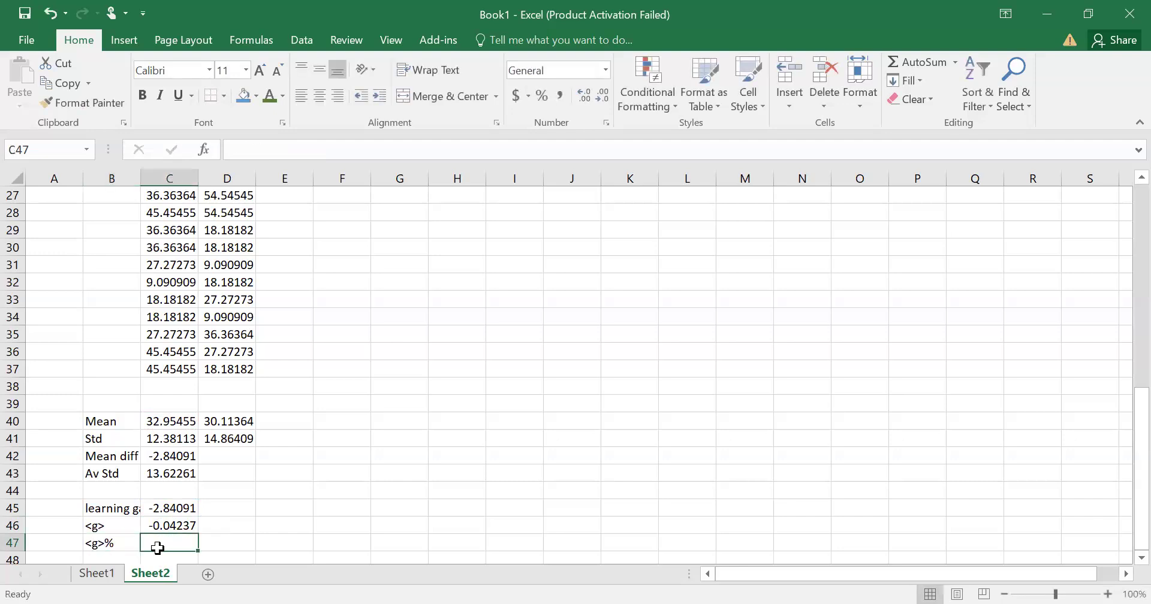
# - Calculate the normalized gain percentage in C47 with the formula =C46*100
pyautogui.click(165, 530)
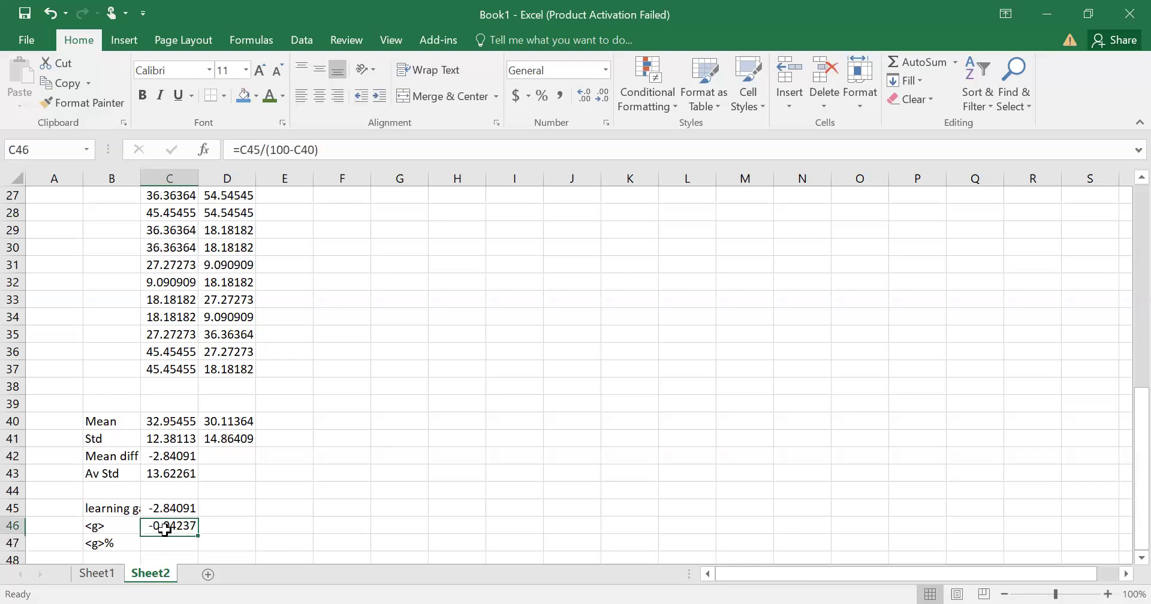
pyautogui.click(161, 549)
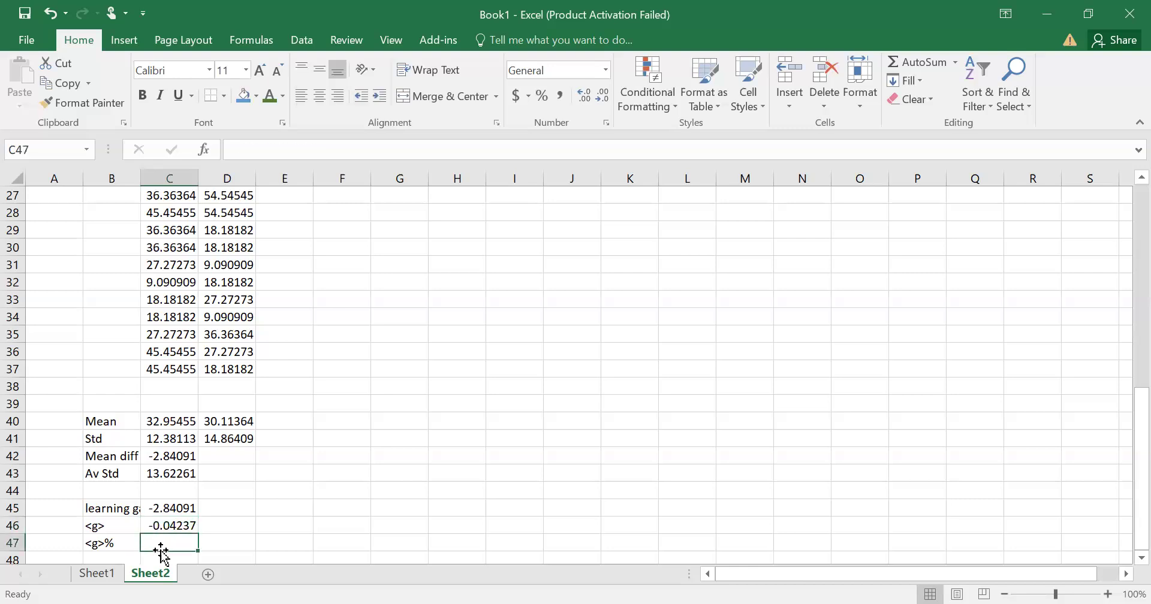
pyautogui.write('=')
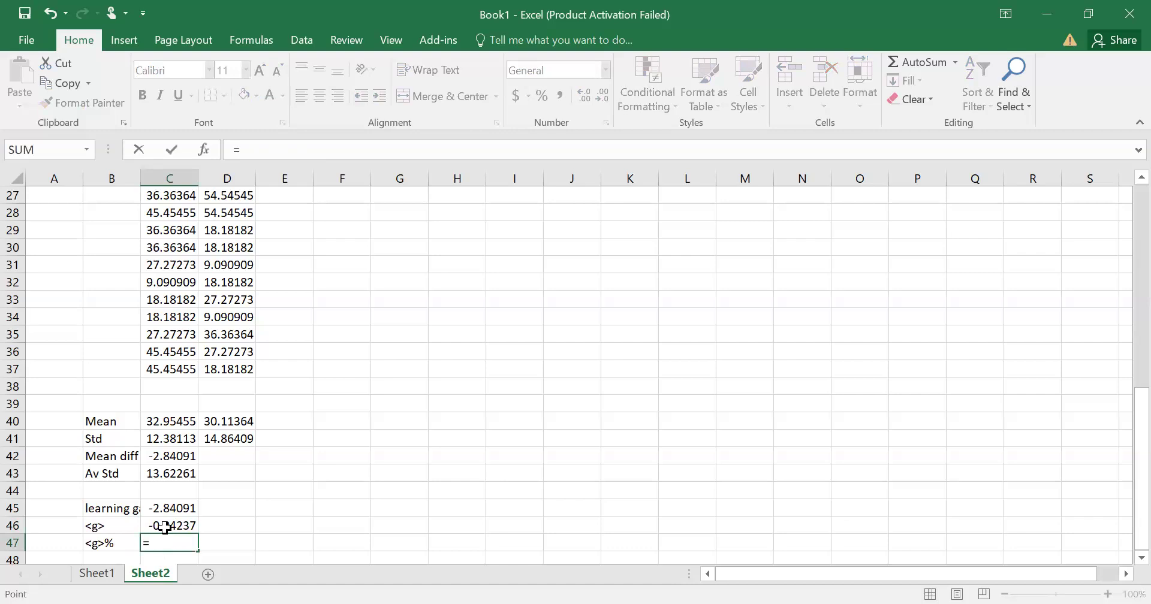
pyautogui.click(166, 528)
pyautogui.write('*')
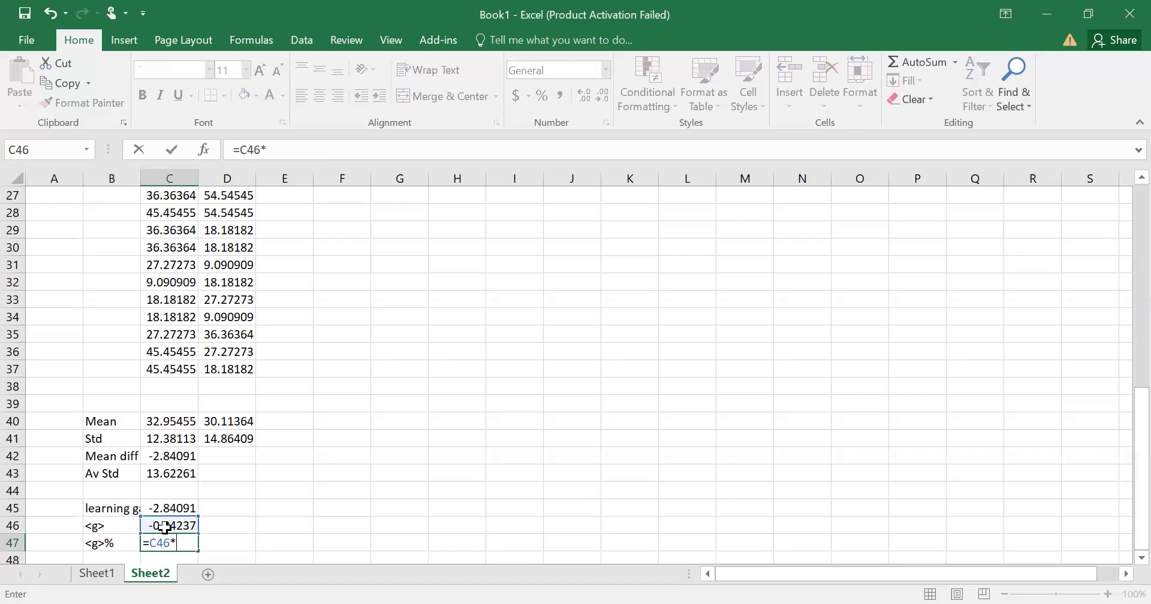
pyautogui.write('100')
pyautogui.press('Return')
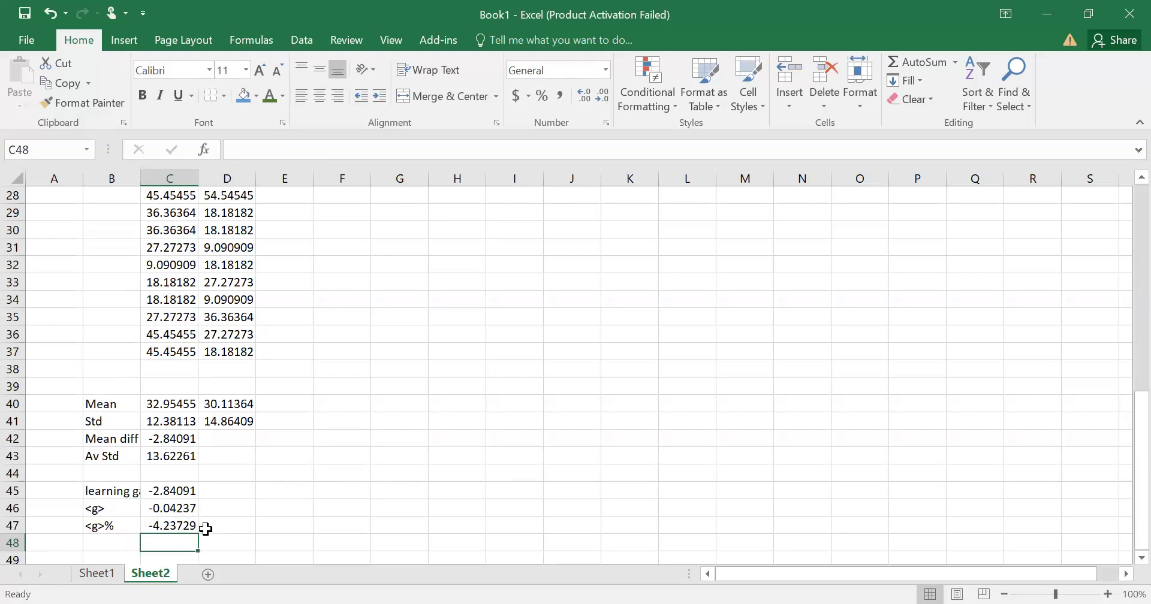
pyautogui.click(164, 526)
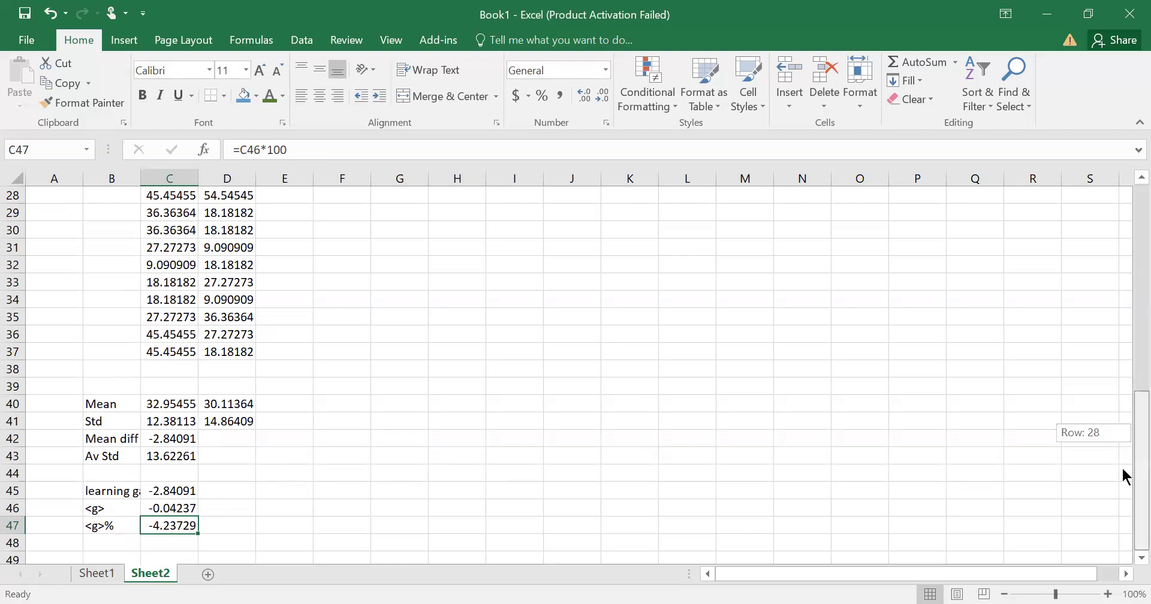
# - Enter the label "effect size" in B49 and "Cohen's d" in C49, below the gain results
pyautogui.scroll(-2, 1124, 567)
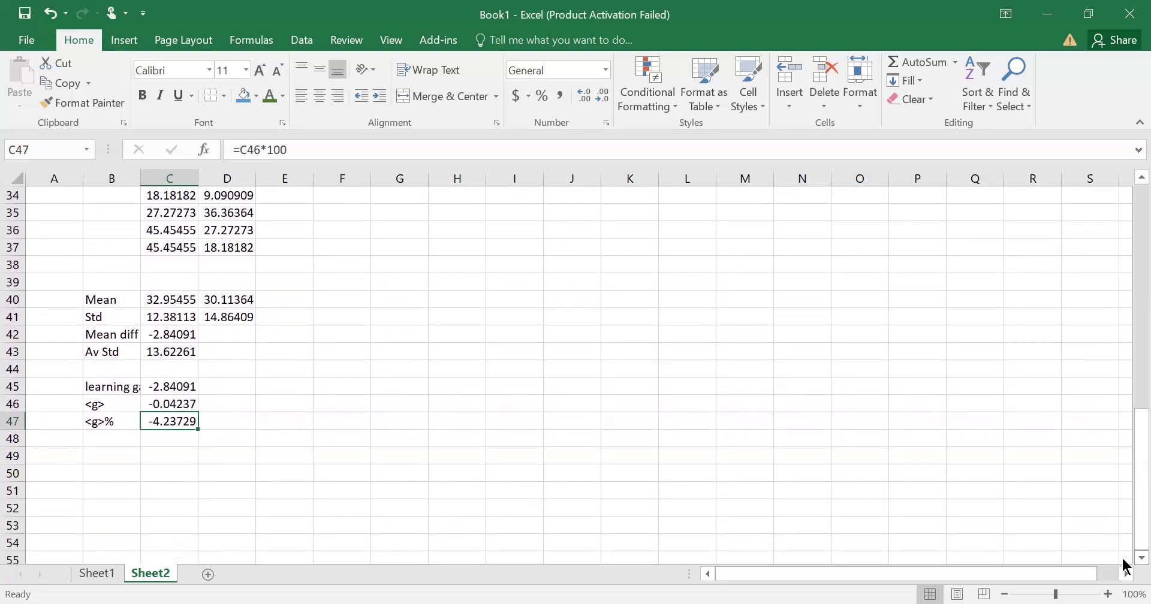
pyautogui.click(104, 460)
pyautogui.write('e')
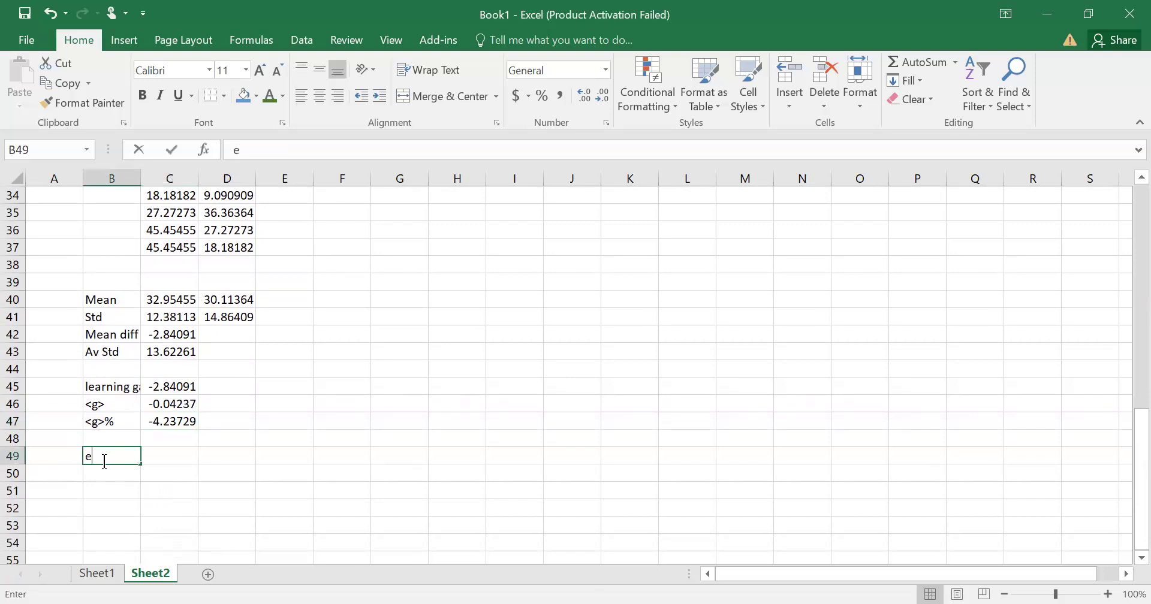
pyautogui.write('ffect')
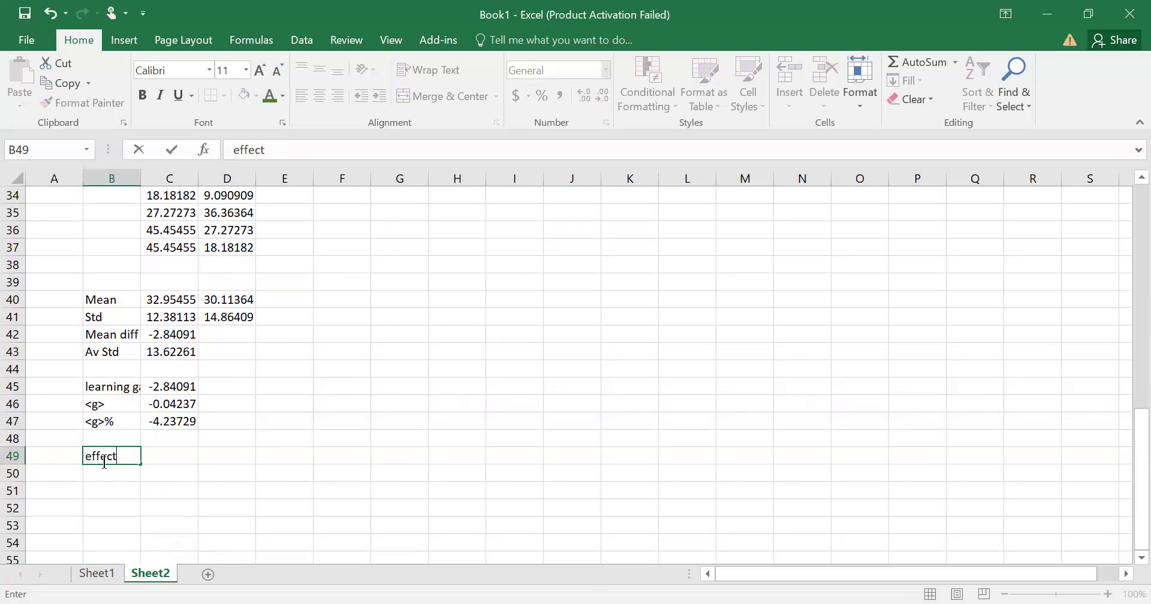
pyautogui.write(' size')
pyautogui.click(162, 456)
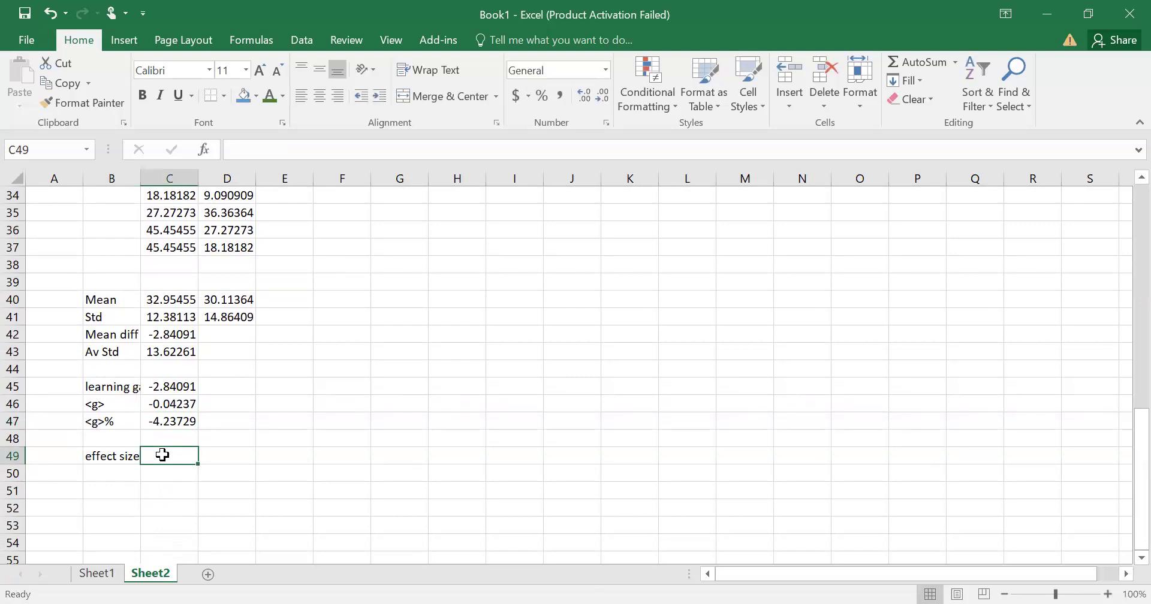
pyautogui.write('C')
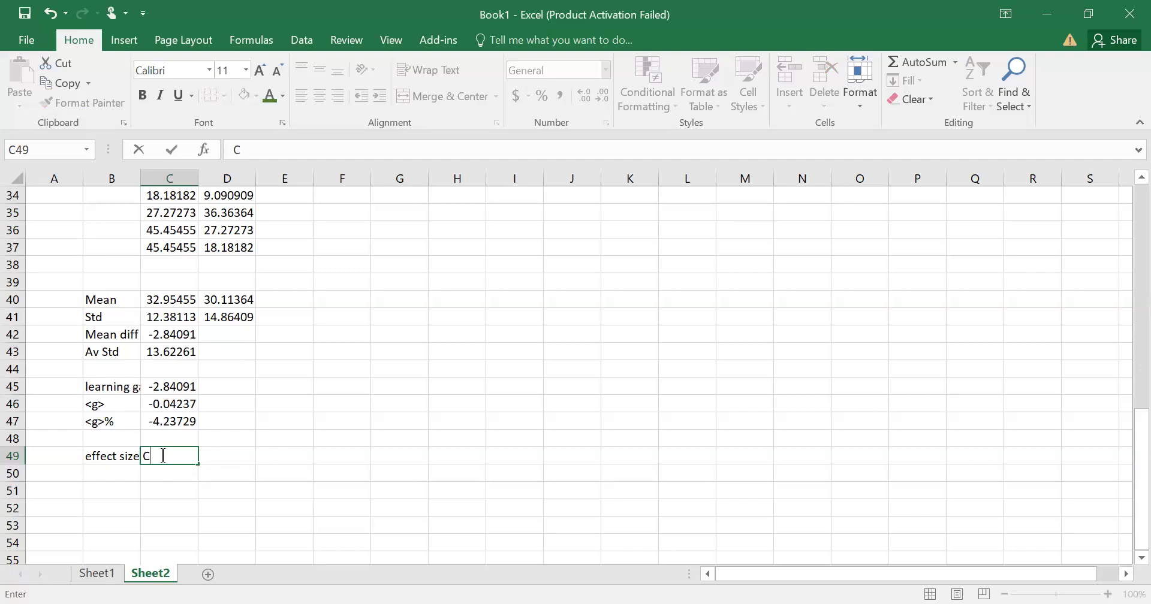
pyautogui.write("ohen's d")
# - Calculate Cohen's d in D49 as the mean difference divided by the average Std, with the formula =C42/C43
pyautogui.click(214, 475)
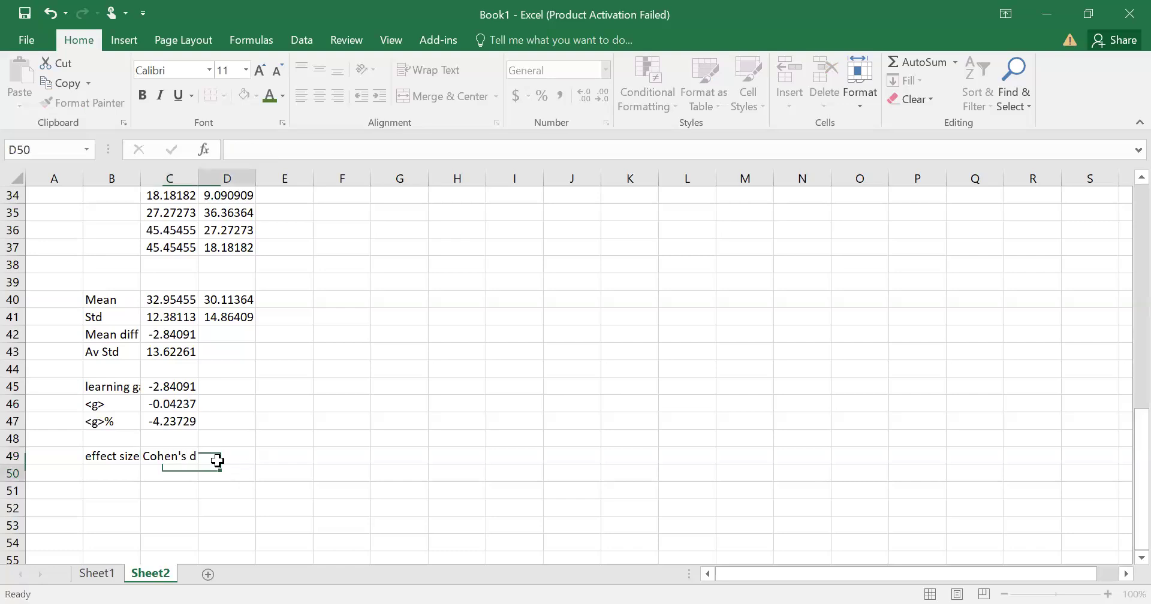
pyautogui.click(217, 453)
pyautogui.write('=')
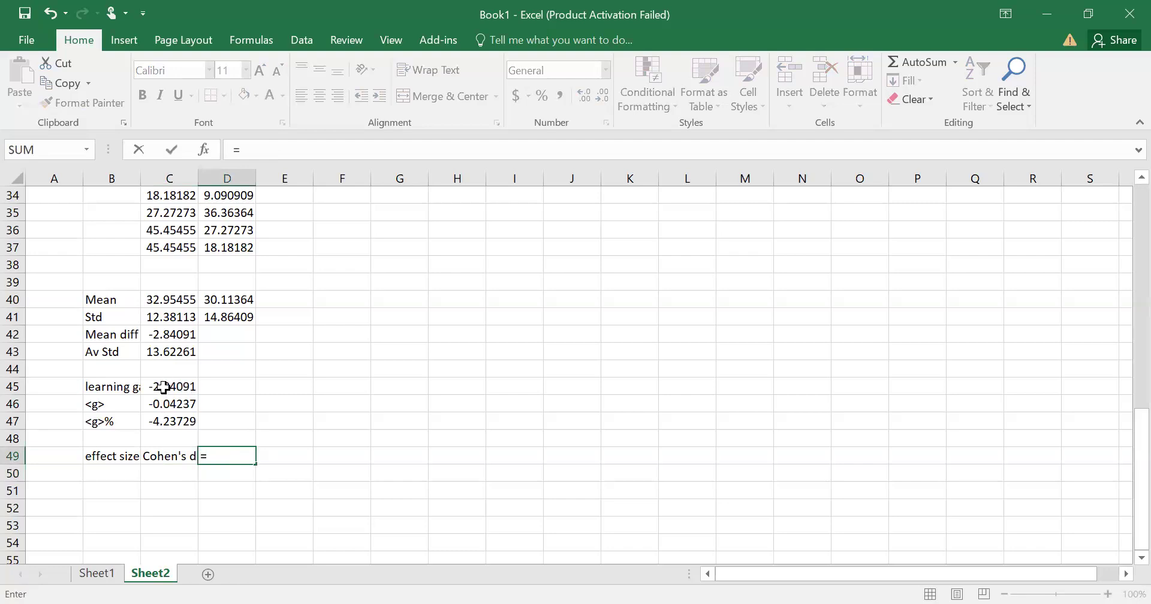
pyautogui.click(168, 332)
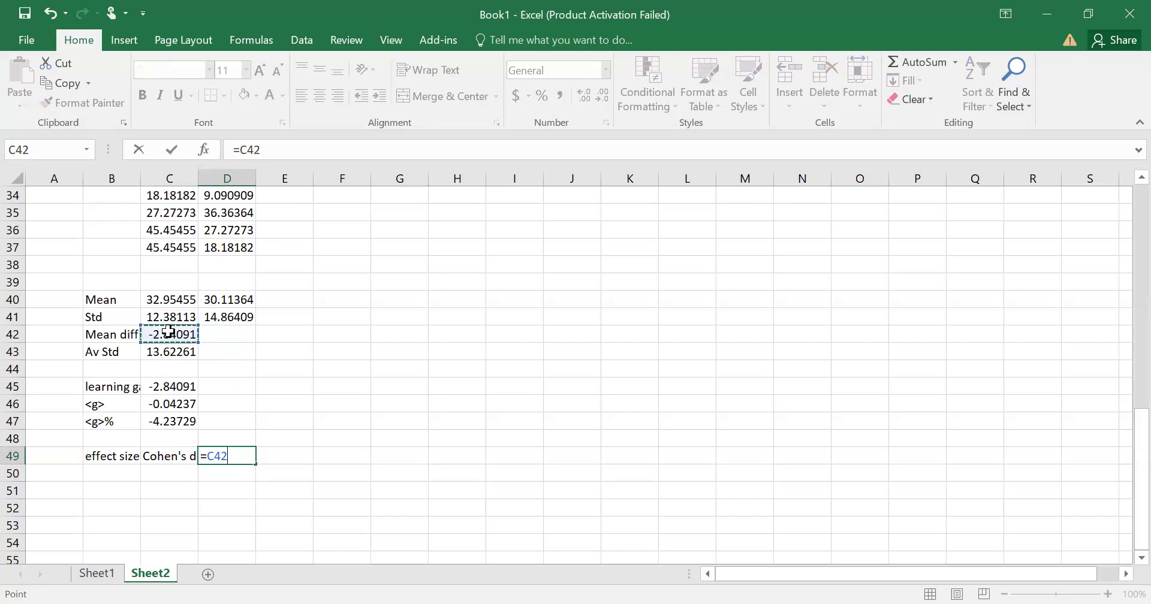
pyautogui.write('/')
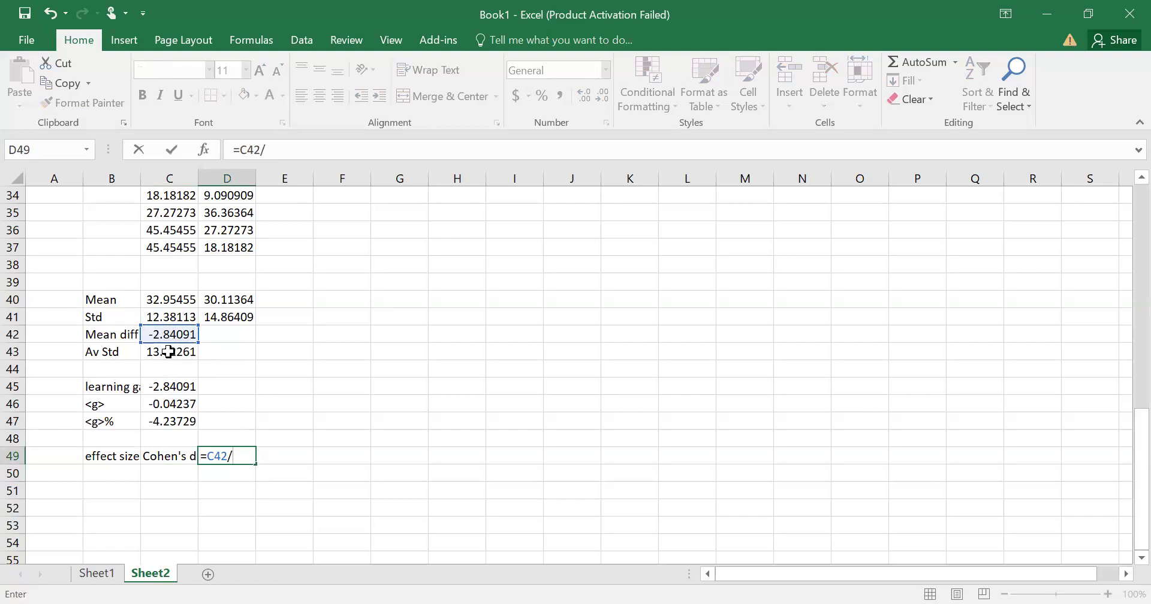
pyautogui.click(168, 351)
pyautogui.press('Return')
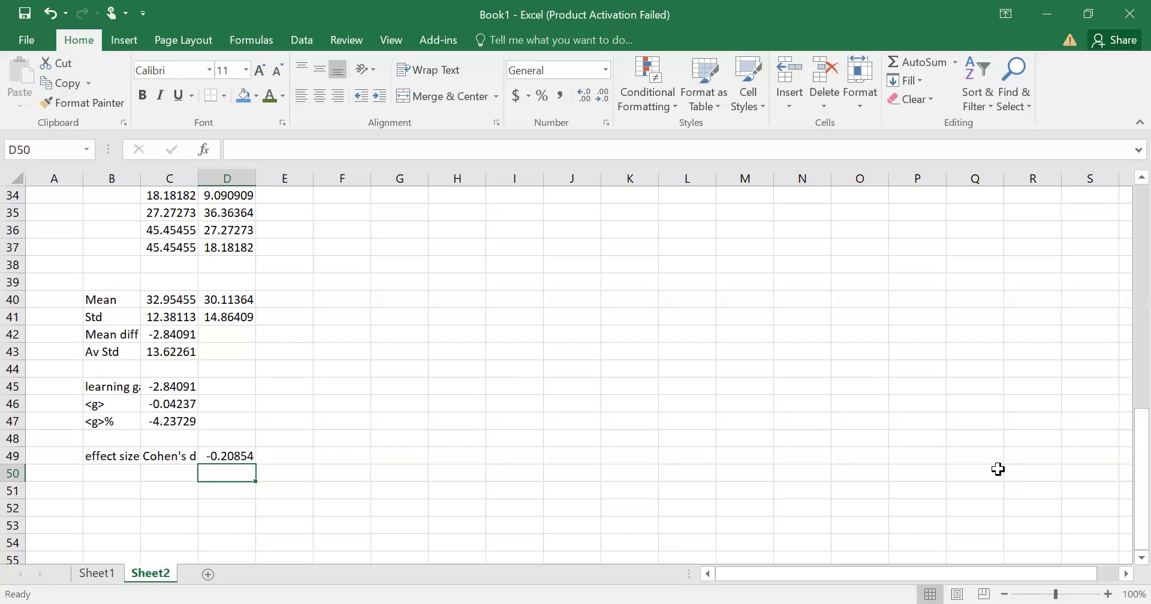
# - Enter the label "t-test" in B51, two rows below the effect size label
pyautogui.moveTo(1121, 446)
pyautogui.mouseDown()
pyautogui.moveTo(1123, 236)
pyautogui.moveTo(1124, 462)
pyautogui.mouseUp()
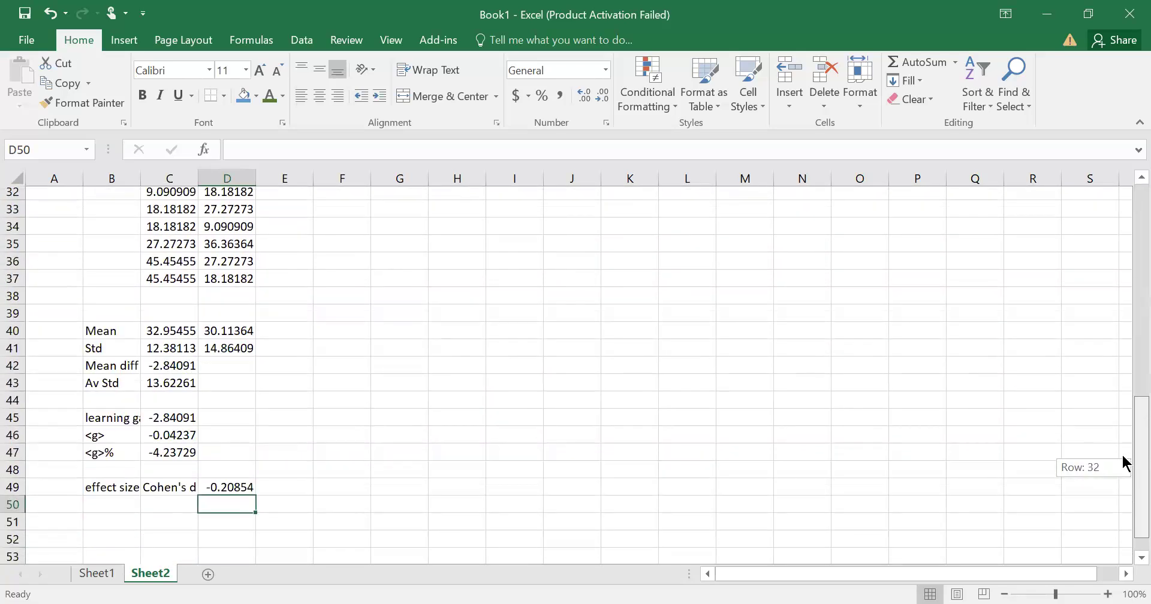
pyautogui.moveTo(1124, 457); pyautogui.dragTo(1124, 496)
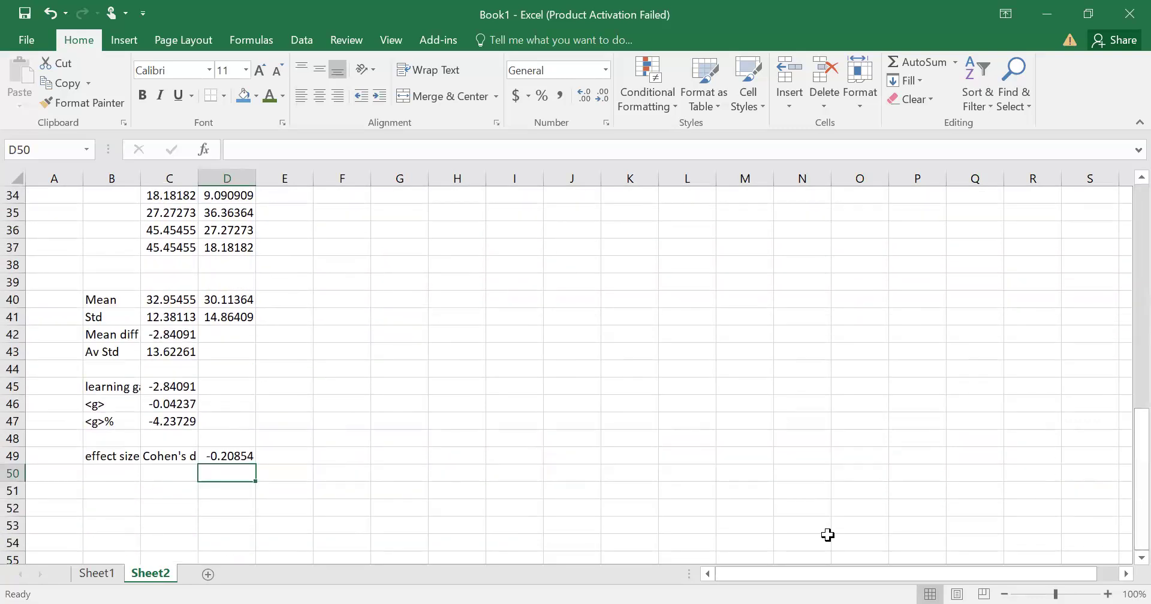
pyautogui.click(94, 491)
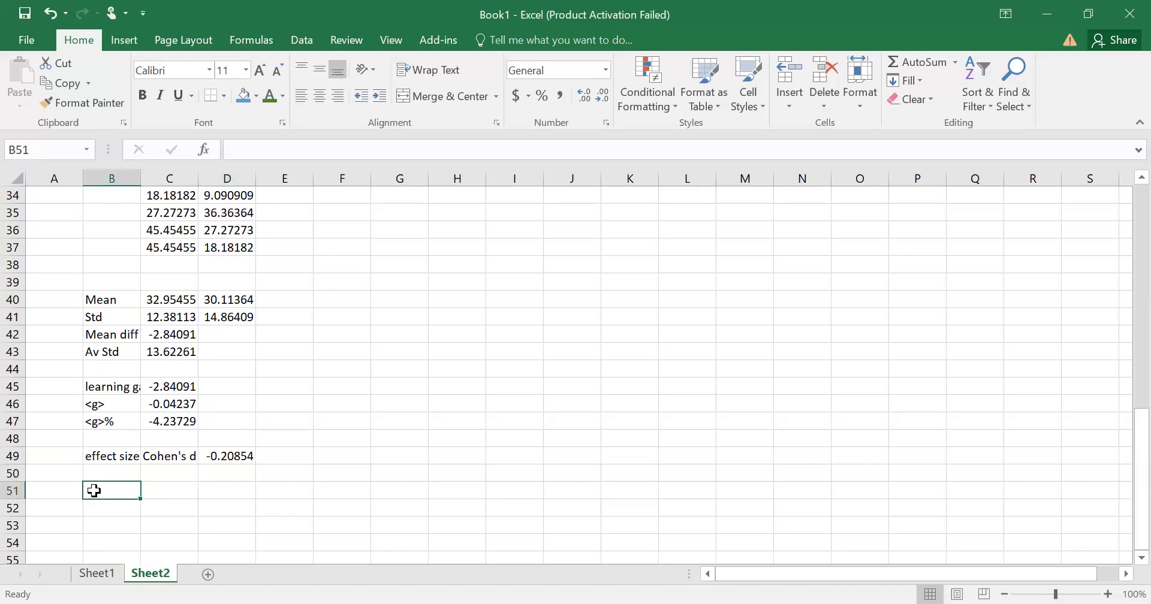
pyautogui.moveTo(1124, 473); pyautogui.dragTo(1124, 229)
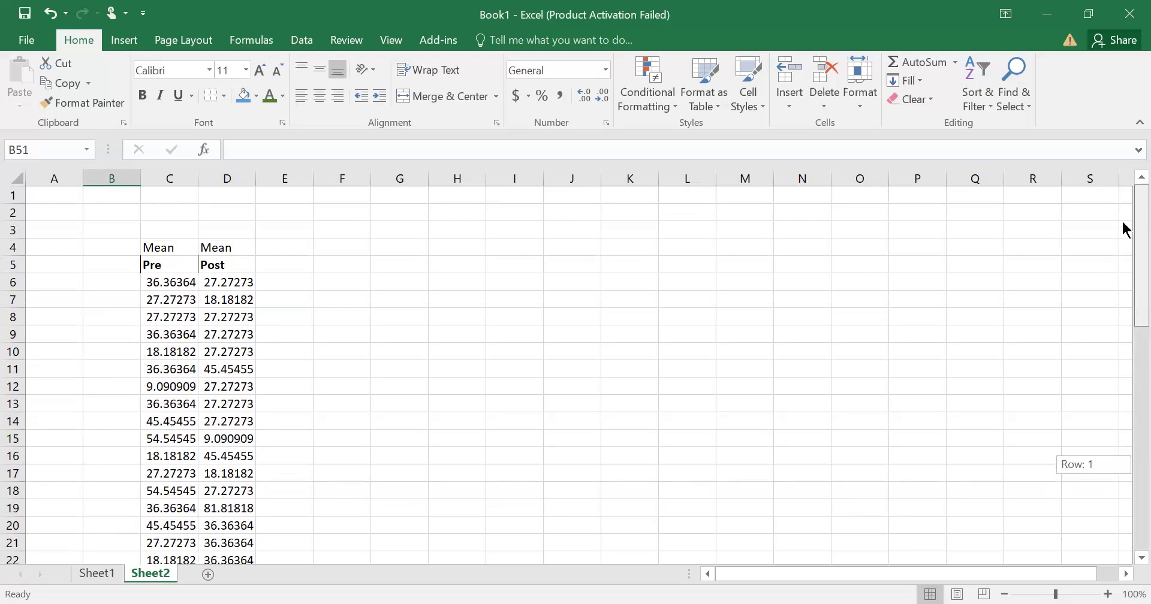
pyautogui.moveTo(1124, 230); pyautogui.dragTo(1124, 461)
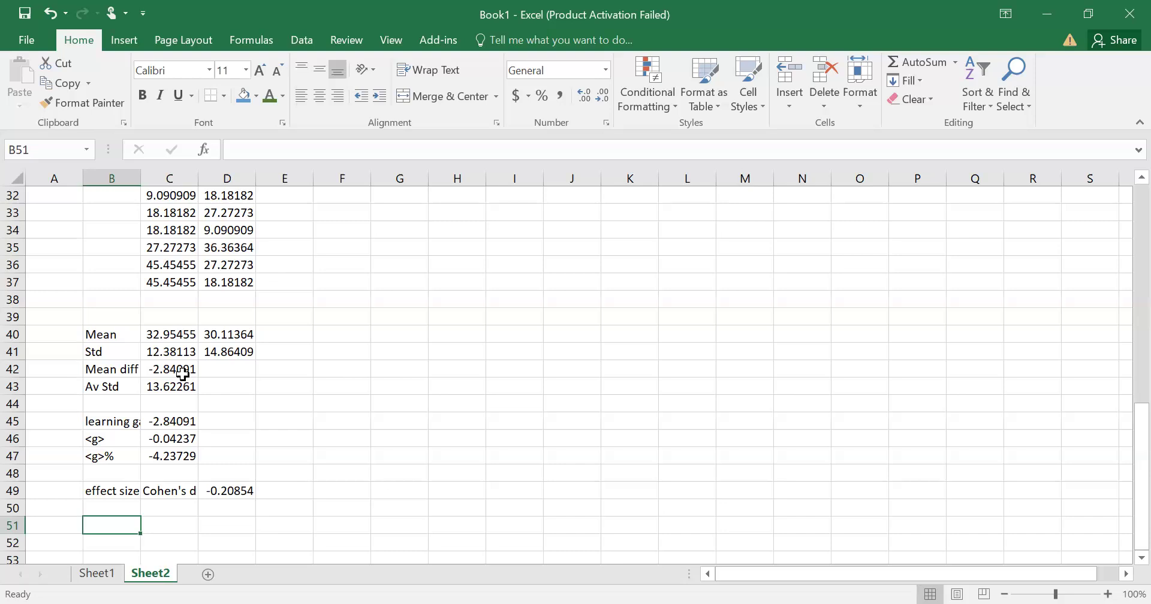
pyautogui.write('t-t')
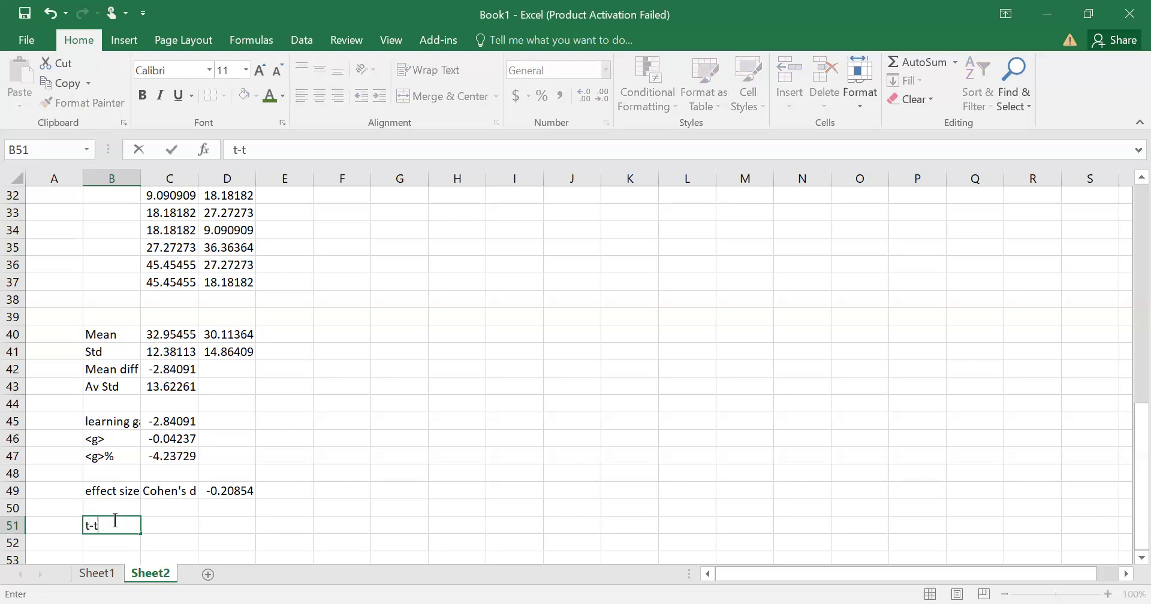
pyautogui.write('est')
# - Start a T.TEST formula in C51 with the Pre scores C6:C37 as the first array
pyautogui.click(157, 526)
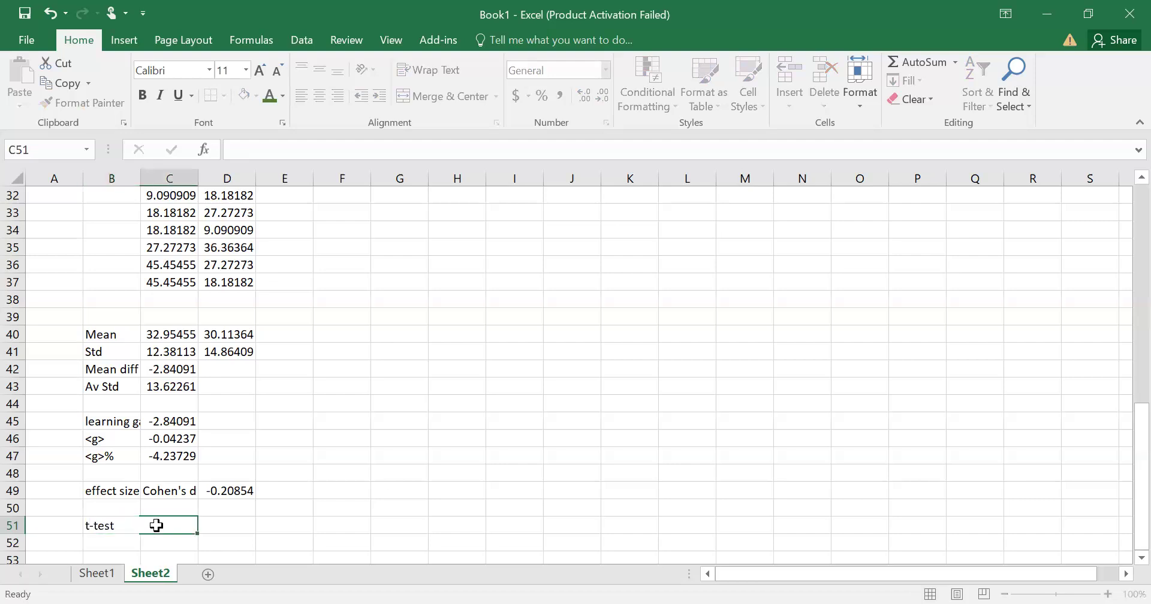
pyautogui.write('=')
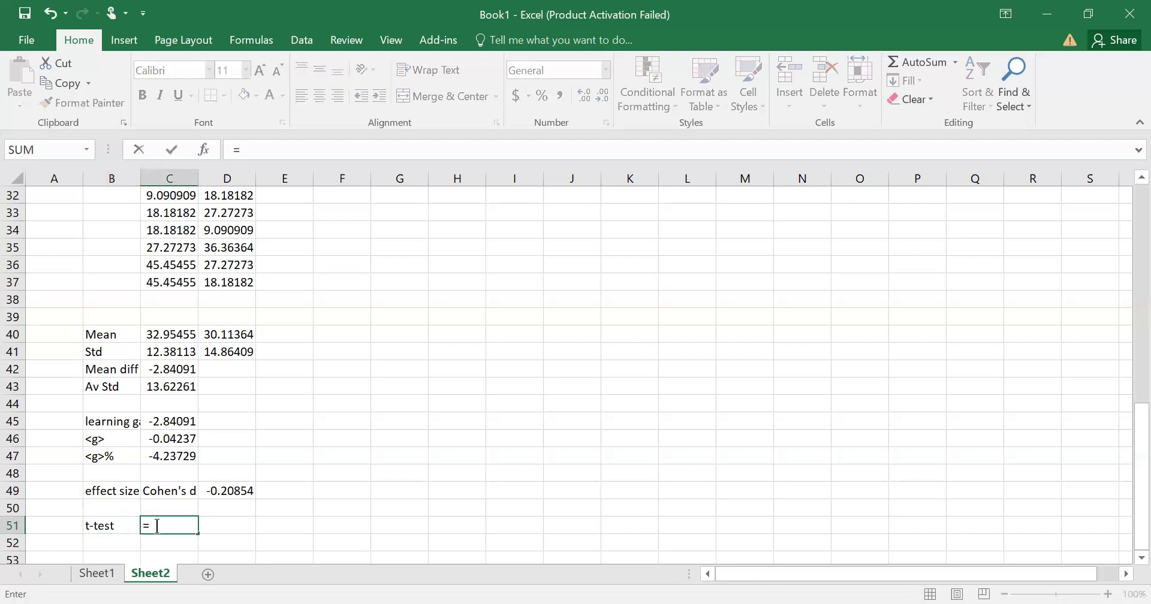
pyautogui.write('t')
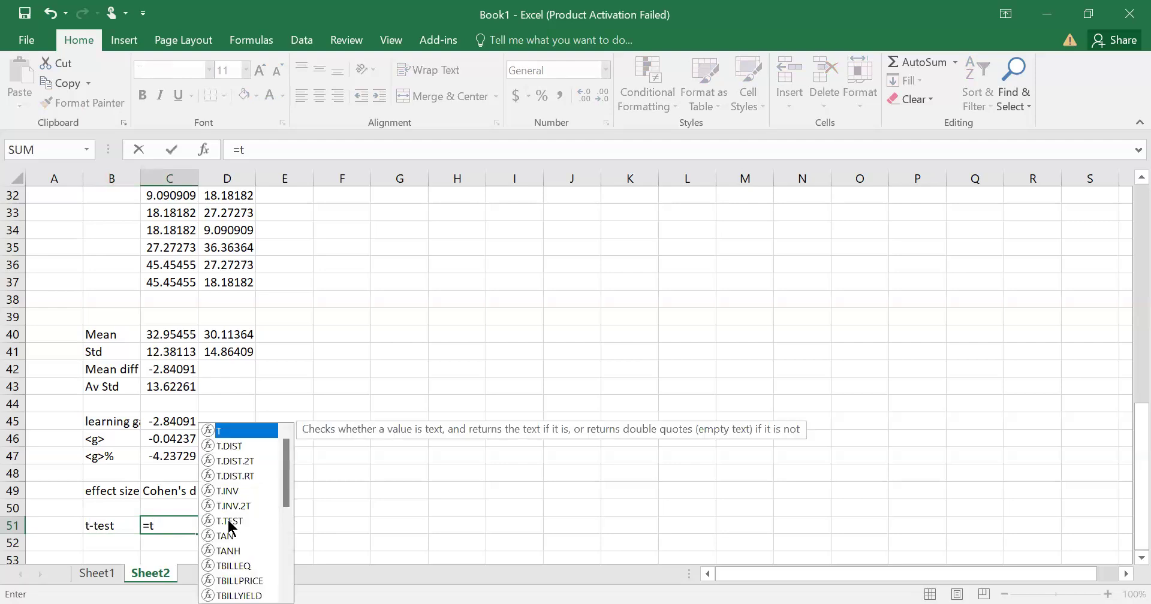
pyautogui.doubleClick(229, 521)
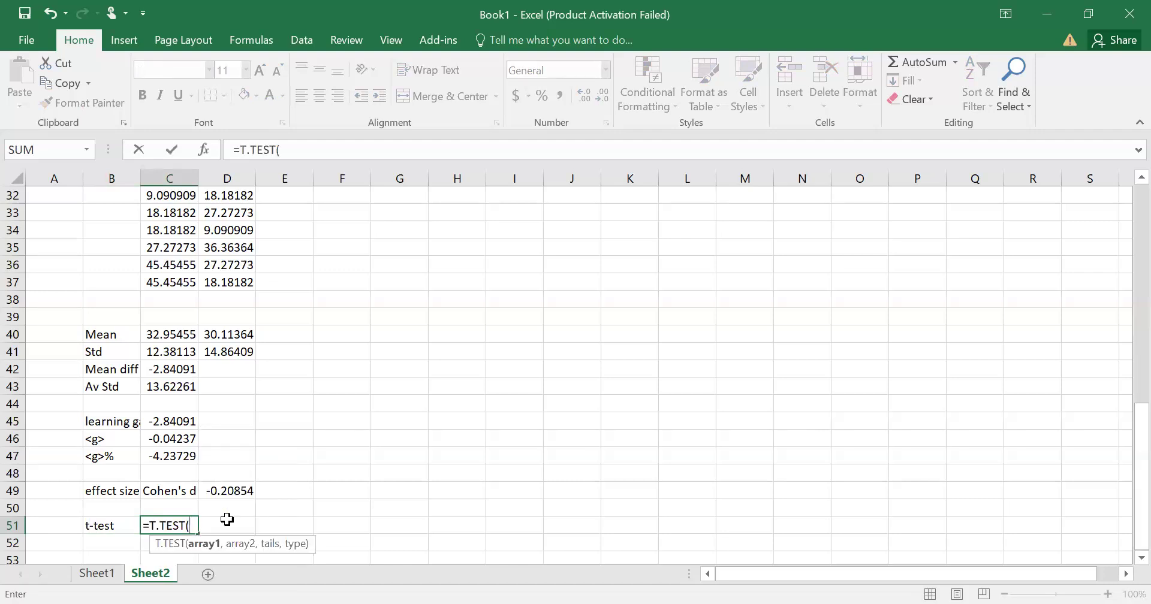
pyautogui.click(172, 281)
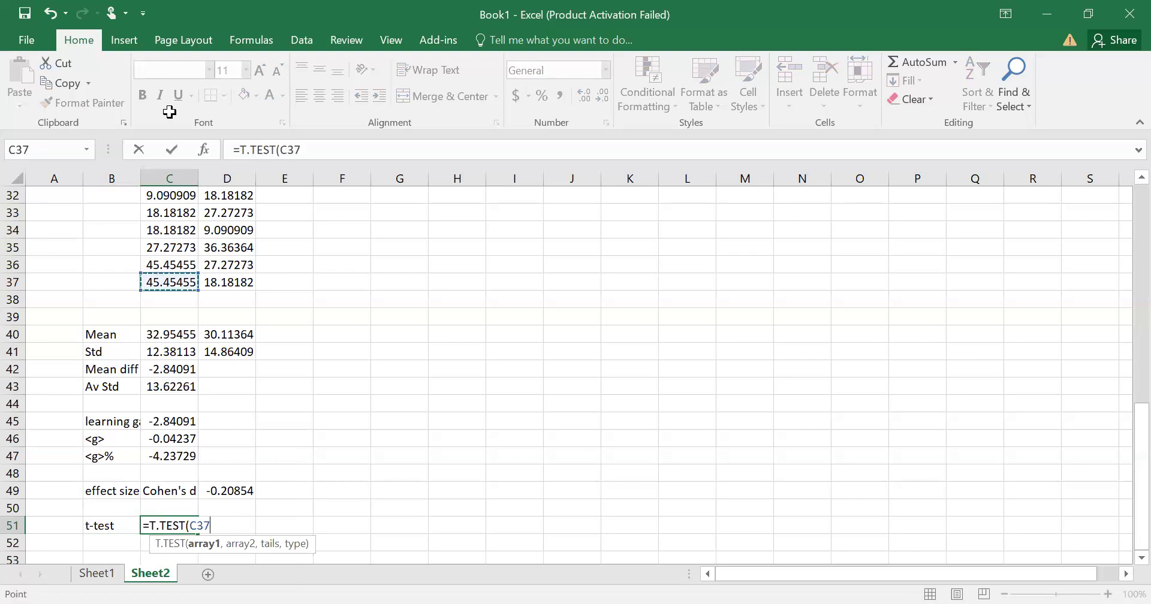
pyautogui.hotkey('ctrl', 'shift', 'Up')
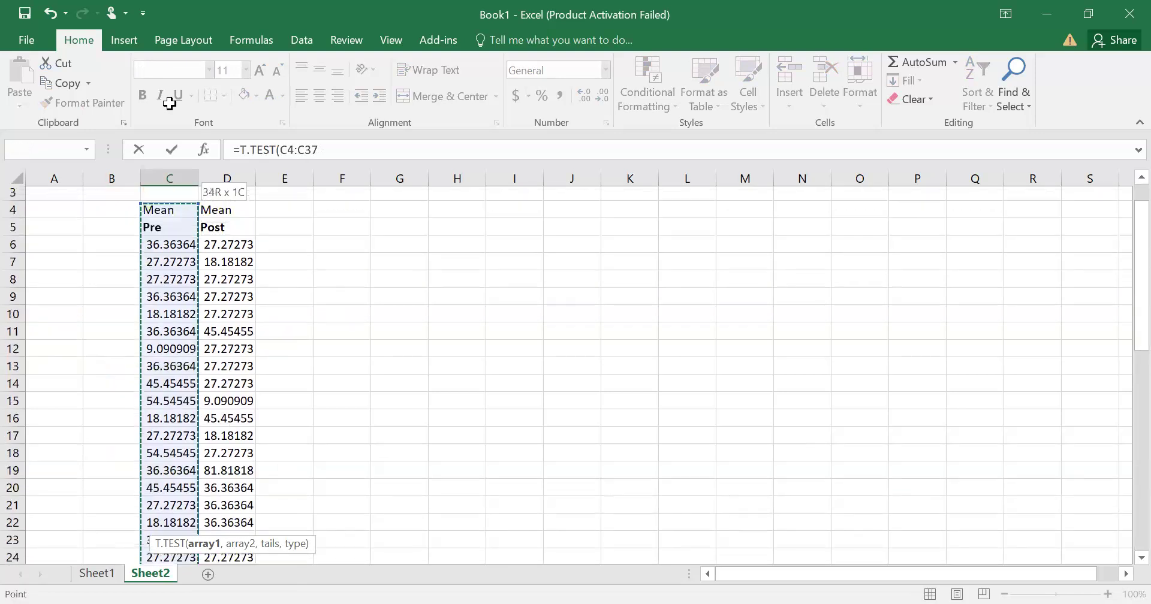
pyautogui.keyDown('shift'); pyautogui.click(179, 246); pyautogui.keyUp('shift')
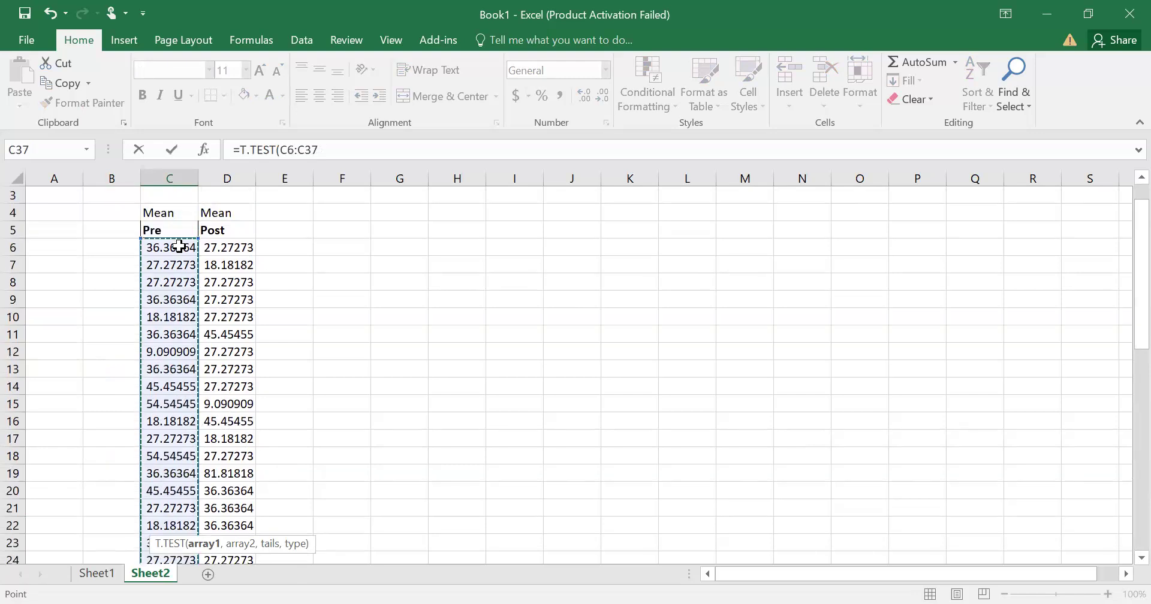
# - Add the Post scores D6:D37 as the second array of the T.TEST formula in C51
pyautogui.write(',')
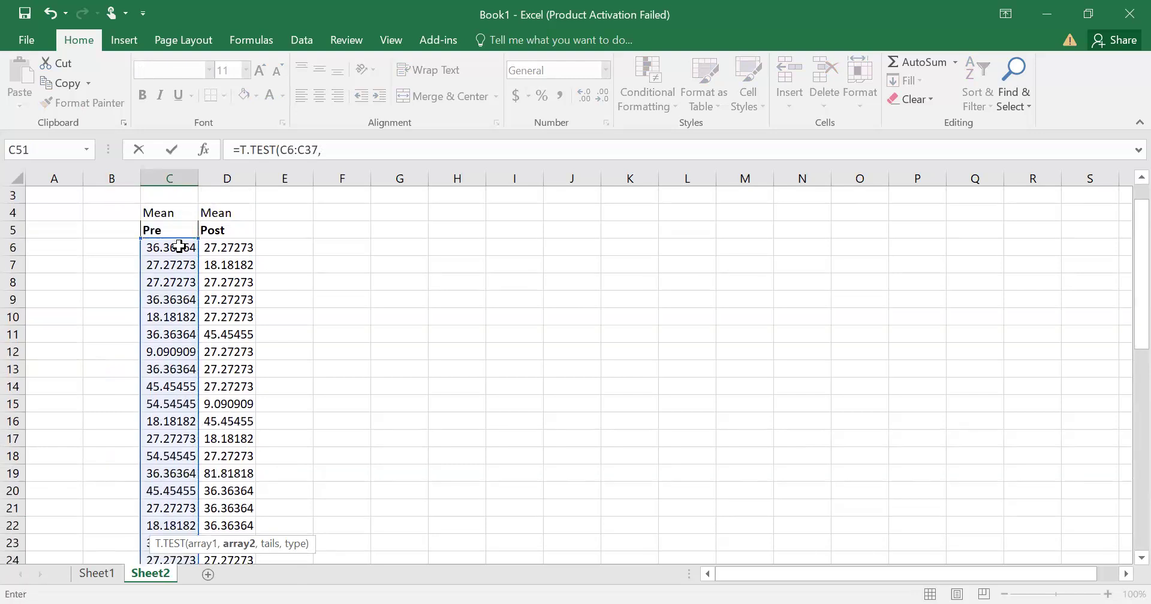
pyautogui.click(220, 245)
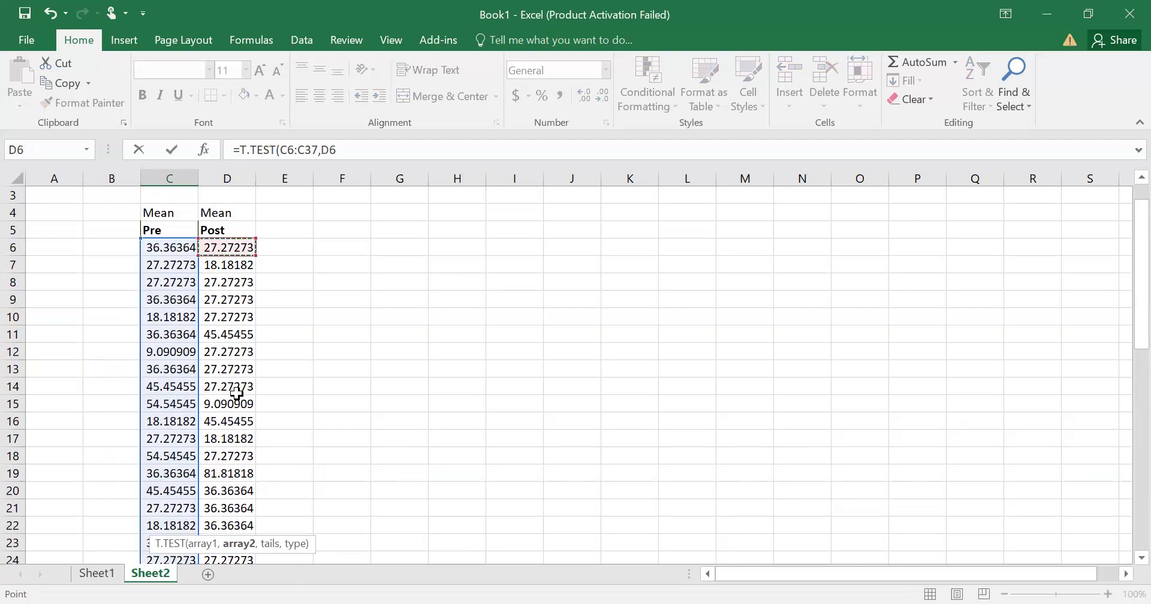
pyautogui.moveTo(232, 575)
pyautogui.mouseDown()
pyautogui.moveTo(233, 524)
pyautogui.moveTo(233, 564)
pyautogui.mouseUp()
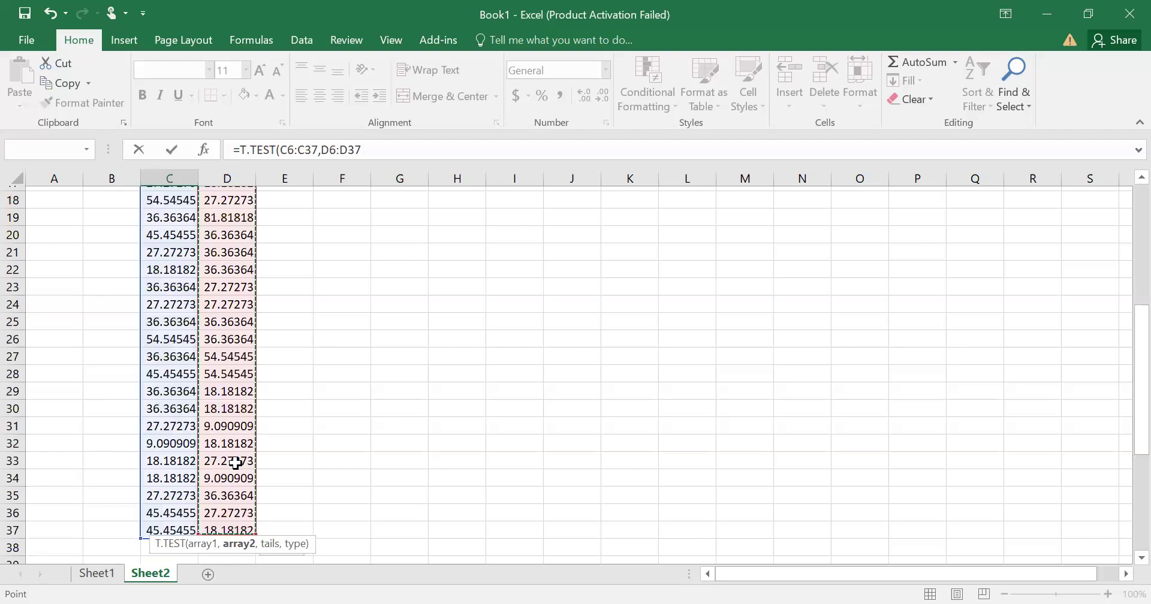
pyautogui.scroll(-2, 235, 458)
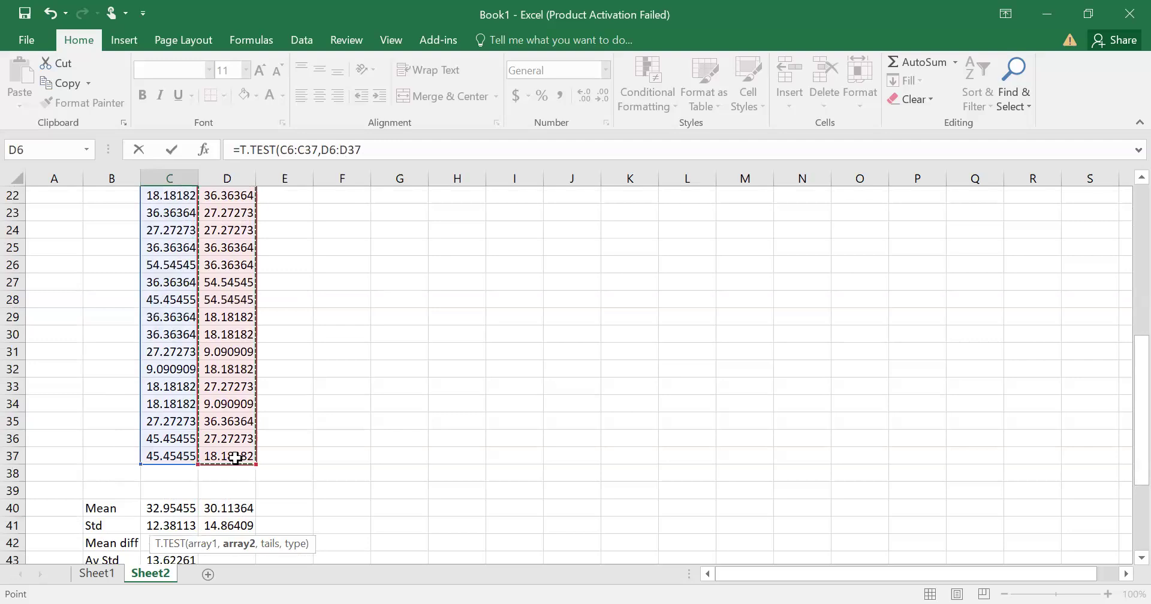
# - Complete the T.TEST formula with a one-tailed distribution (1) and the paired test type (1)
pyautogui.write(',')
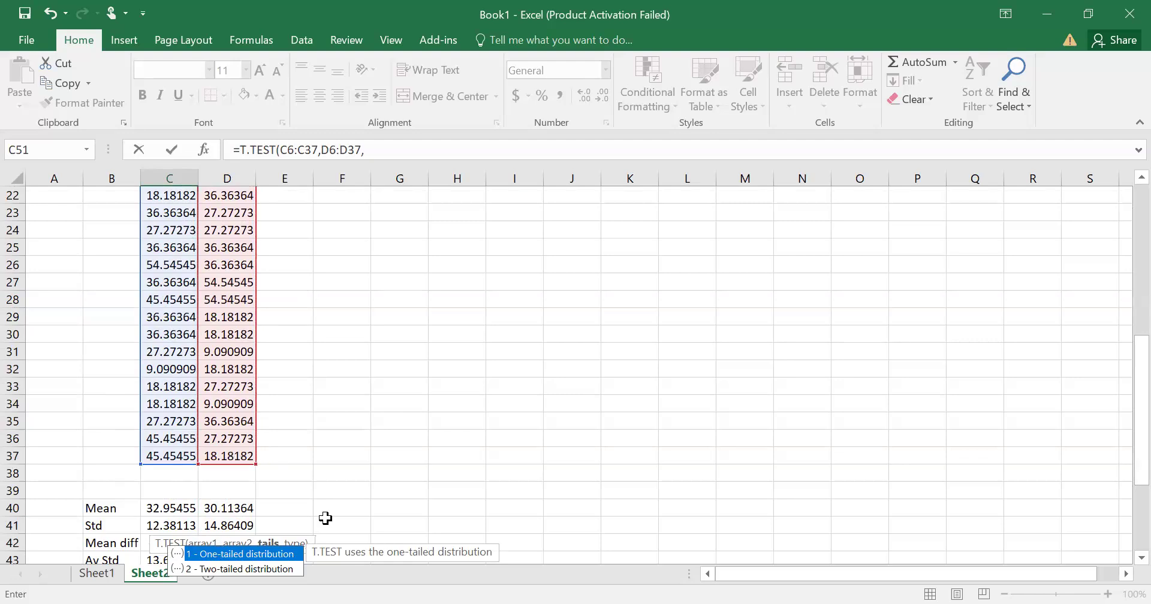
pyautogui.write('1')
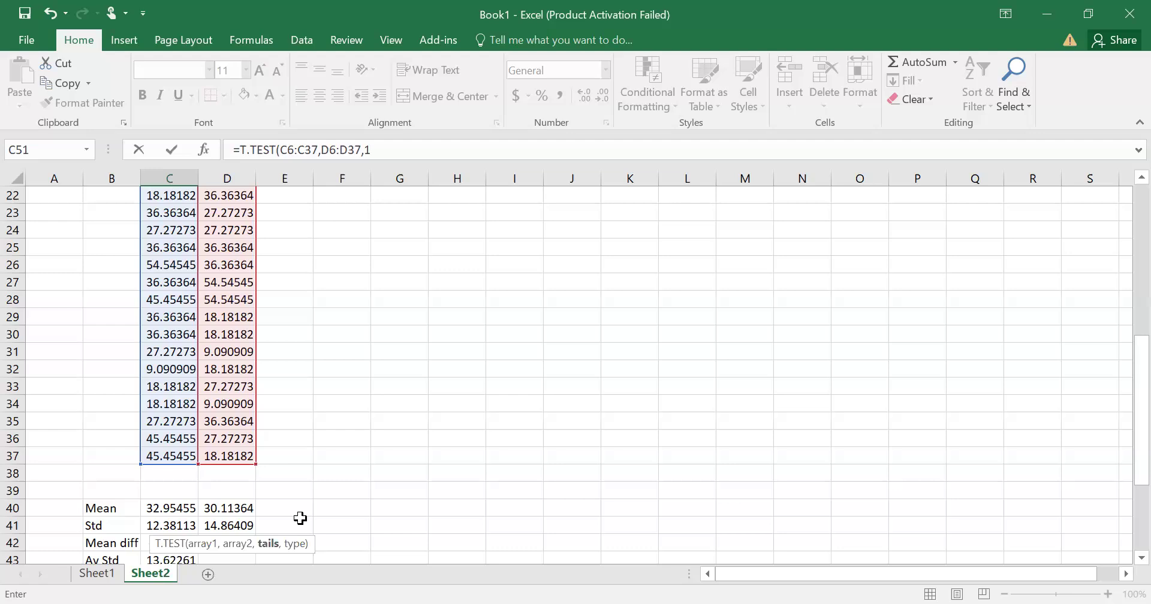
pyautogui.write(',')
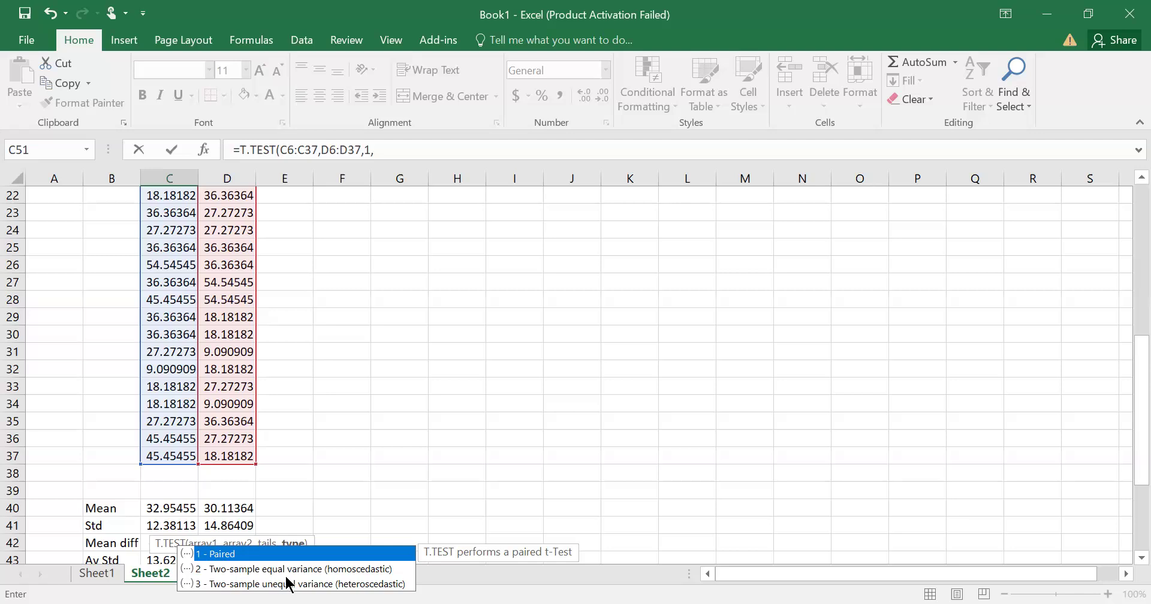
pyautogui.doubleClick(236, 555)
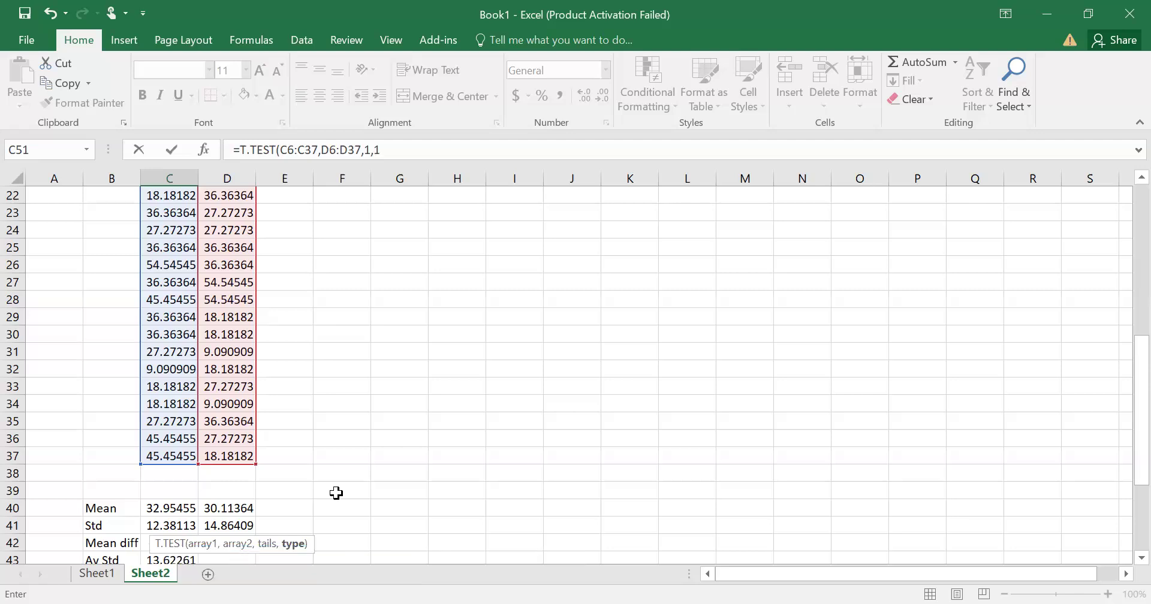
pyautogui.press('Return')
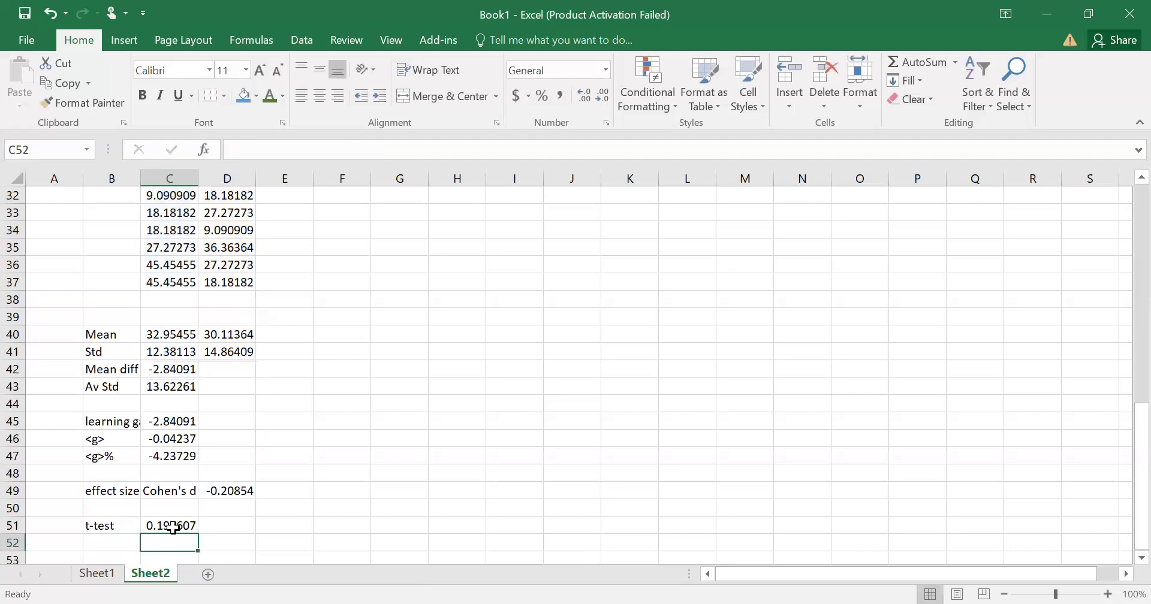
pyautogui.click(172, 527)
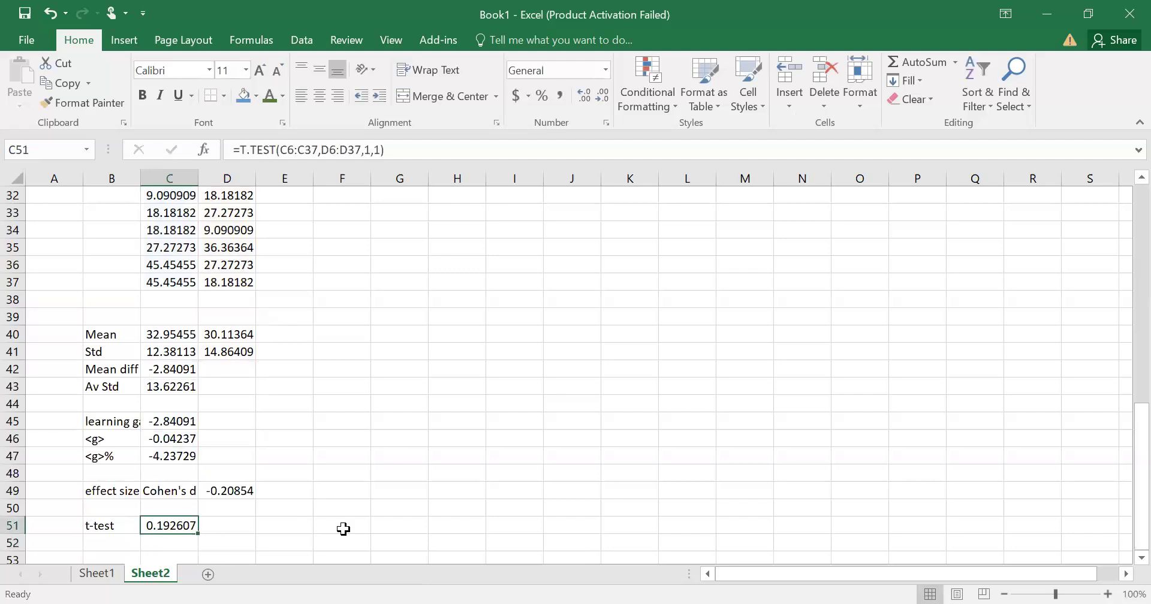
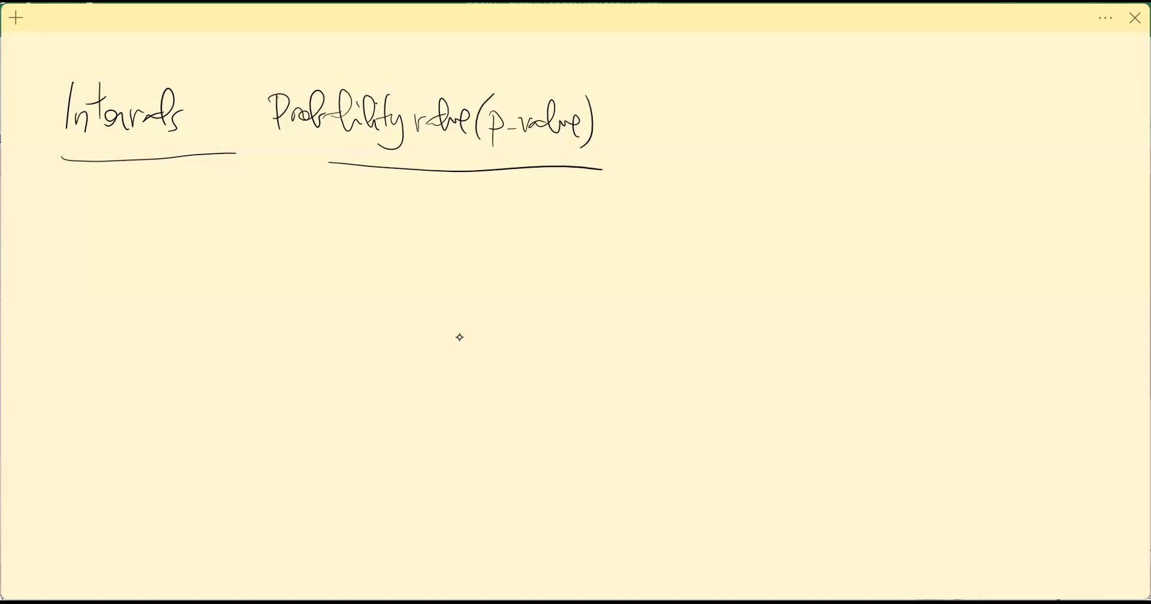
# - In the sticky note, handwrite "p < 0.05" under the p-value heading and "95%" under Intervals
pyautogui.moveTo(307, 200)
pyautogui.mouseDown()
pyautogui.moveTo(309, 242)
pyautogui.moveTo(301, 222)
pyautogui.moveTo(353, 219)
pyautogui.moveTo(376, 200)
pyautogui.moveTo(399, 217)
pyautogui.moveTo(410, 203)
pyautogui.mouseUp()
pyautogui.moveTo(437, 195); pyautogui.dragTo(415, 224)
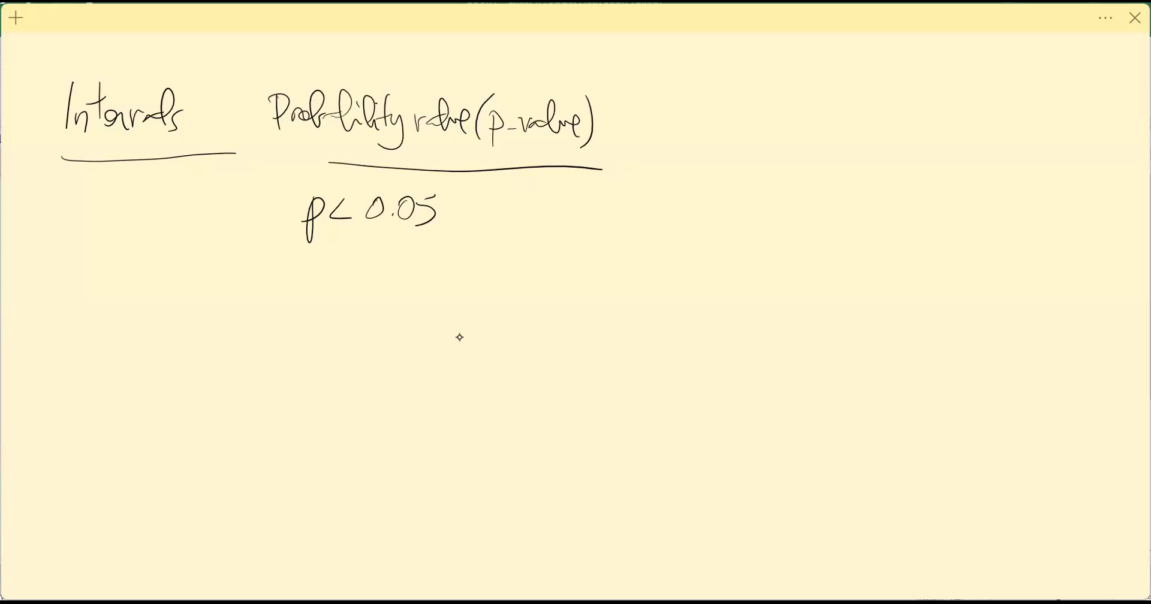
pyautogui.moveTo(72, 206); pyautogui.dragTo(65, 242)
pyautogui.moveTo(95, 201)
pyautogui.mouseDown()
pyautogui.moveTo(82, 205)
pyautogui.moveTo(87, 236)
pyautogui.mouseUp()
pyautogui.moveTo(111, 192); pyautogui.dragTo(108, 199)
pyautogui.moveTo(131, 188)
pyautogui.mouseDown()
pyautogui.moveTo(110, 246)
pyautogui.moveTo(126, 236)
pyautogui.mouseUp()
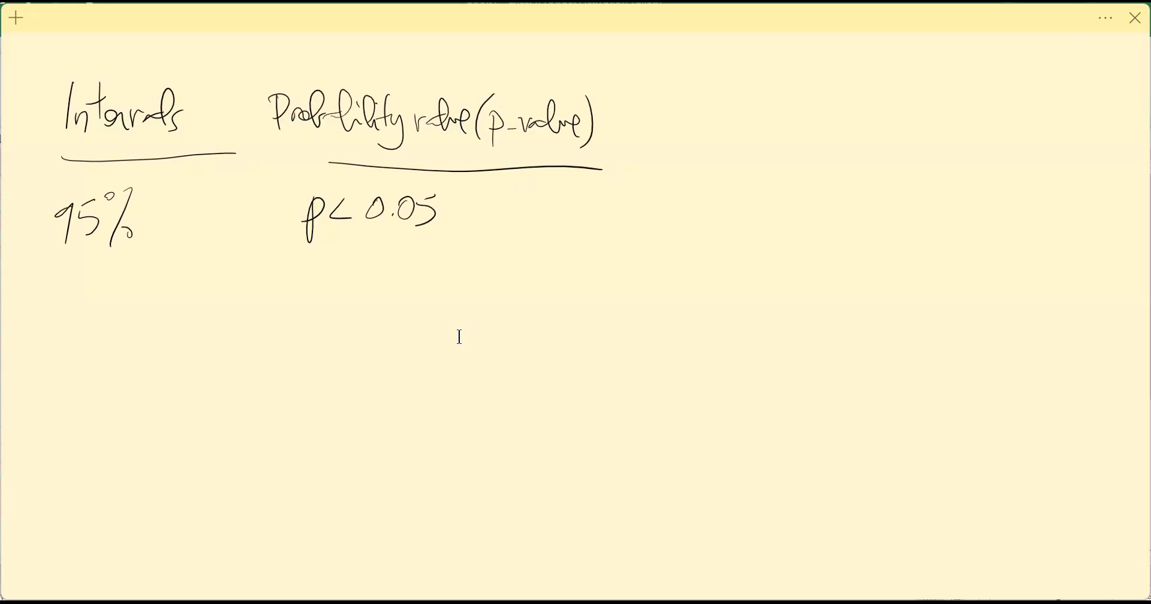
# - Handwrite a second row with "p < 0.01" under the p-value heading and "99%" under Intervals
pyautogui.moveTo(317, 260)
pyautogui.mouseDown()
pyautogui.moveTo(329, 268)
pyautogui.moveTo(322, 322)
pyautogui.mouseUp()
pyautogui.moveTo(361, 268)
pyautogui.mouseDown()
pyautogui.moveTo(366, 295)
pyautogui.moveTo(380, 268)
pyautogui.mouseUp()
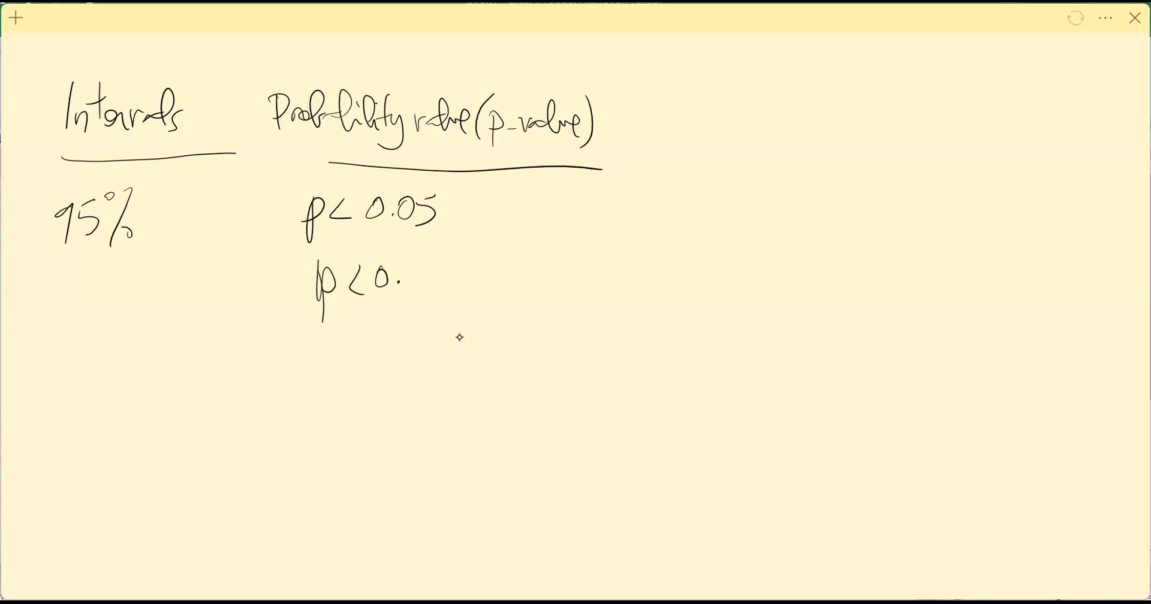
pyautogui.moveTo(426, 267)
pyautogui.mouseDown()
pyautogui.moveTo(419, 287)
pyautogui.moveTo(426, 269)
pyautogui.moveTo(442, 282)
pyautogui.mouseUp()
pyautogui.moveTo(73, 283); pyautogui.dragTo(65, 316)
pyautogui.moveTo(91, 281)
pyautogui.mouseDown()
pyautogui.moveTo(92, 314)
pyautogui.moveTo(111, 277)
pyautogui.moveTo(117, 319)
pyautogui.moveTo(140, 309)
pyautogui.mouseUp()
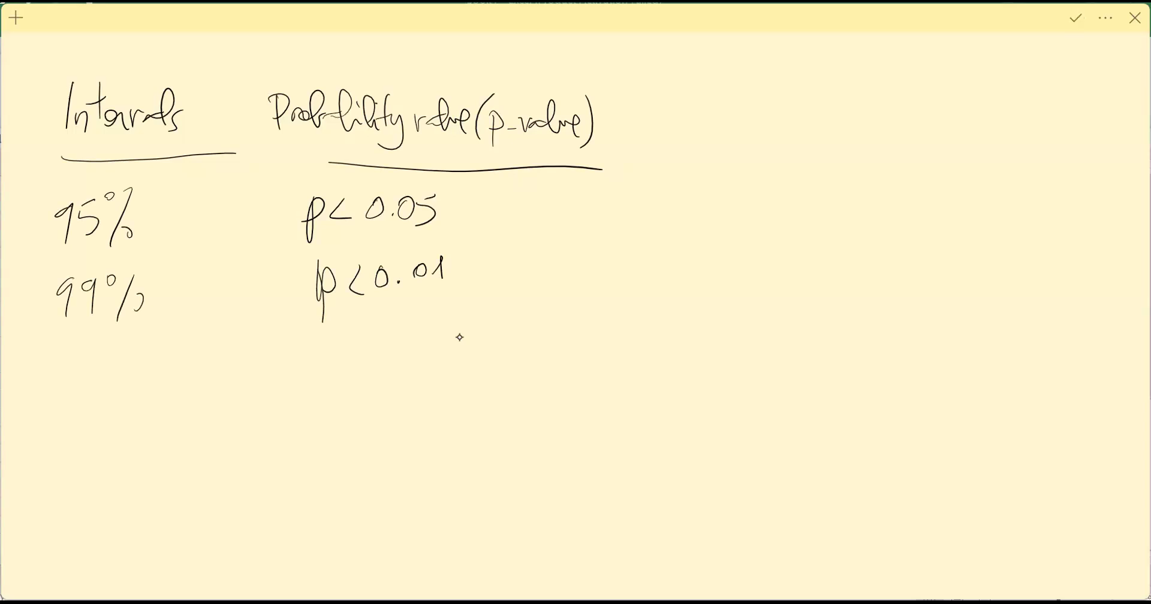
# - Handwrite "p < 0.001" as the third p-value row and its matching percentage under Intervals
pyautogui.moveTo(318, 335)
pyautogui.mouseDown()
pyautogui.moveTo(314, 390)
pyautogui.moveTo(313, 362)
pyautogui.mouseUp()
pyautogui.moveTo(365, 333)
pyautogui.mouseDown()
pyautogui.moveTo(357, 347)
pyautogui.moveTo(371, 355)
pyautogui.mouseUp()
pyautogui.moveTo(393, 336)
pyautogui.mouseDown()
pyautogui.moveTo(380, 343)
pyautogui.moveTo(444, 333)
pyautogui.moveTo(462, 346)
pyautogui.mouseUp()
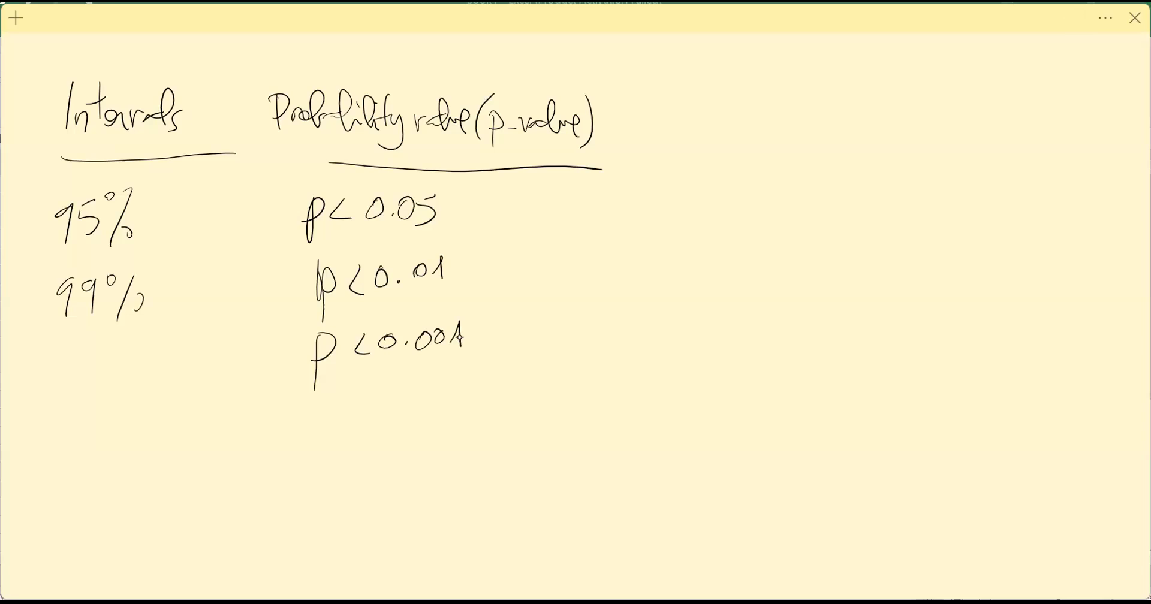
pyautogui.moveTo(77, 362); pyautogui.dragTo(75, 396)
pyautogui.moveTo(104, 360); pyautogui.dragTo(101, 391)
pyautogui.moveTo(136, 358)
pyautogui.mouseDown()
pyautogui.moveTo(131, 383)
pyautogui.moveTo(150, 353)
pyautogui.moveTo(147, 391)
pyautogui.mouseUp()
pyautogui.moveTo(160, 382); pyautogui.dragTo(157, 385)
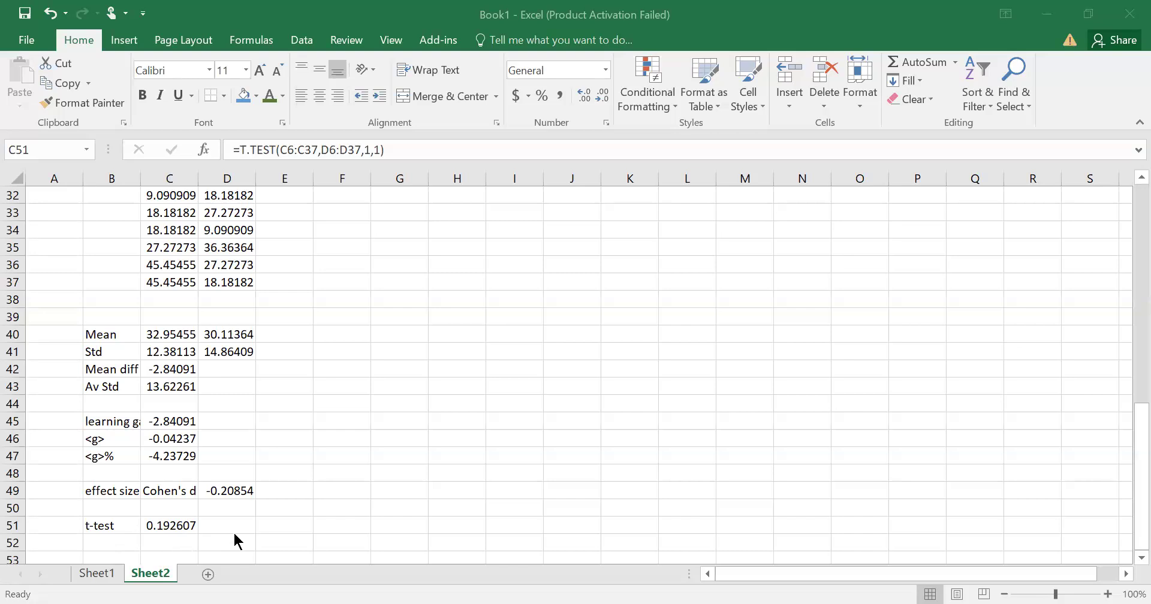
pyautogui.click(157, 530)
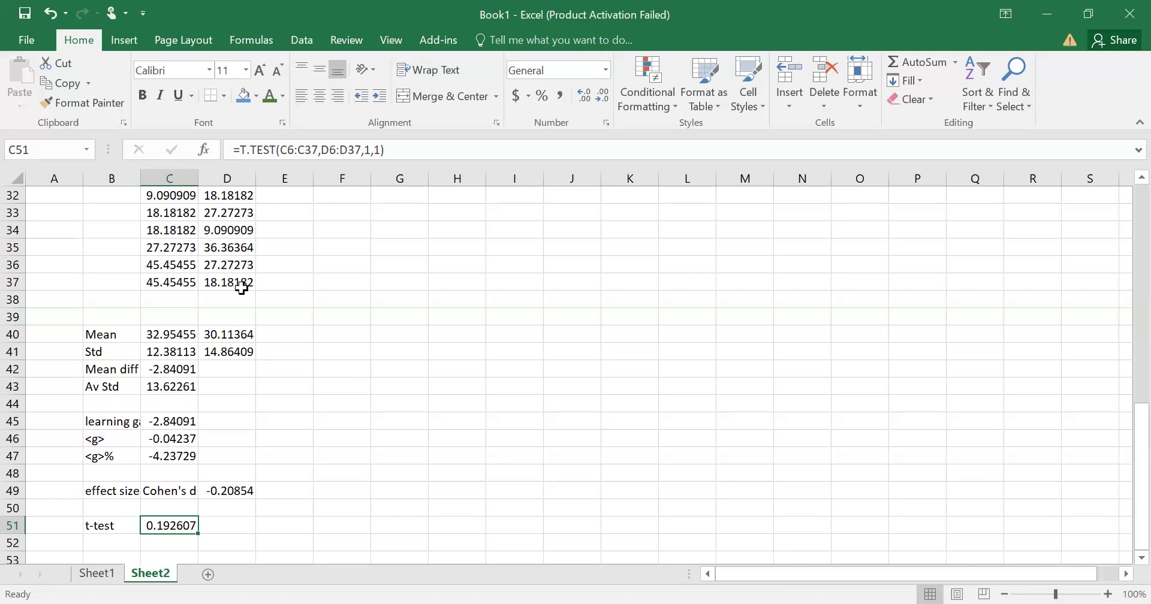
pyautogui.click(167, 369)
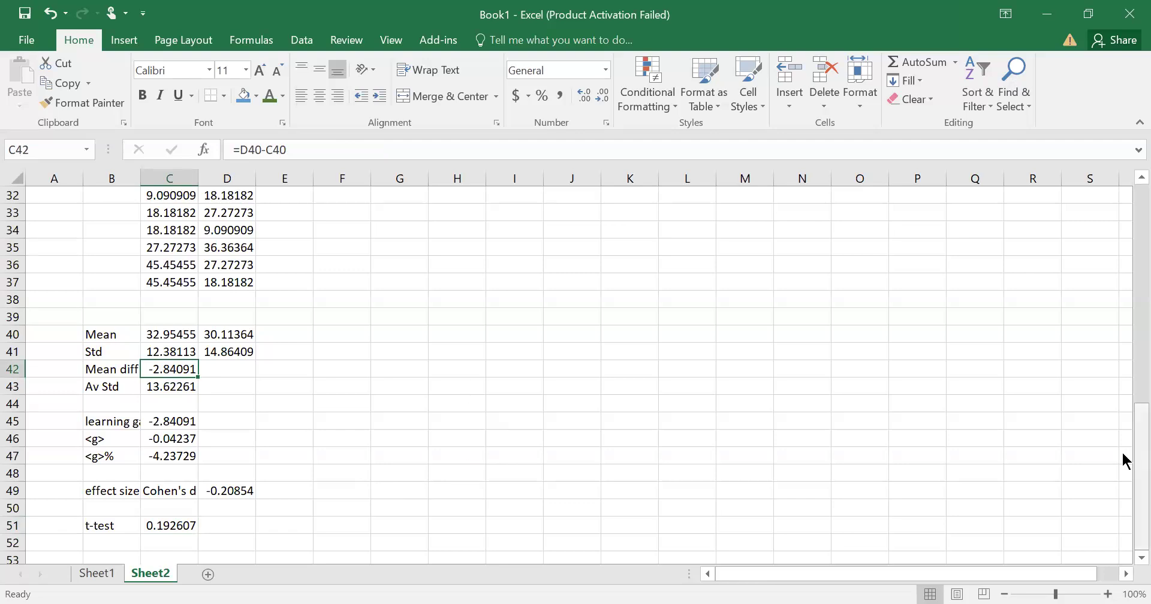
pyautogui.moveTo(1123, 462); pyautogui.dragTo(1123, 228)
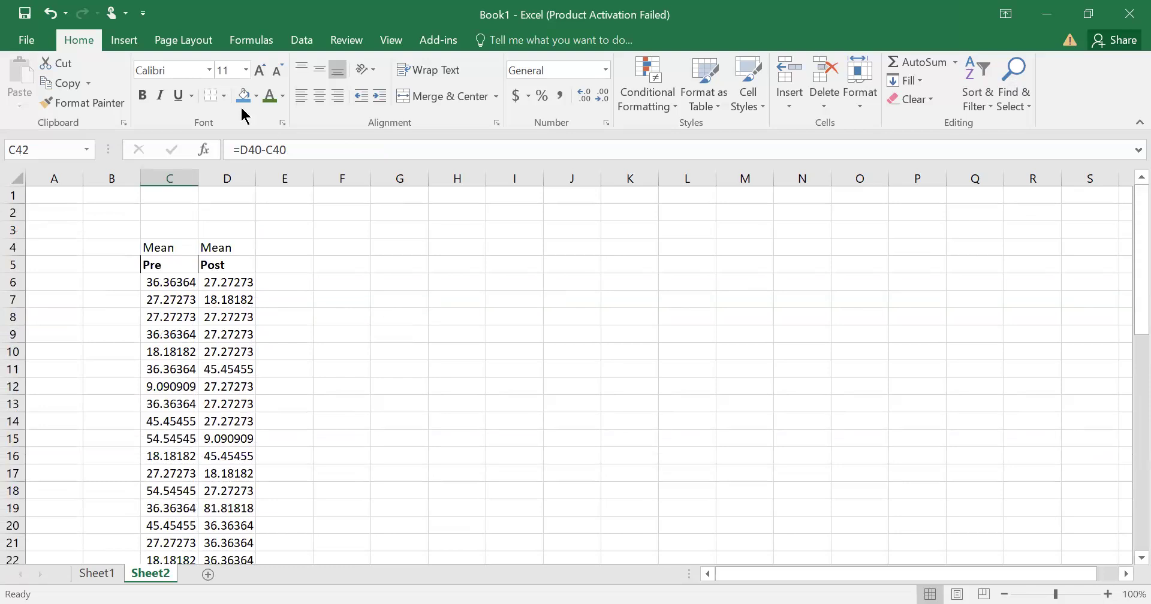
pyautogui.scroll(-4, 242, 114)
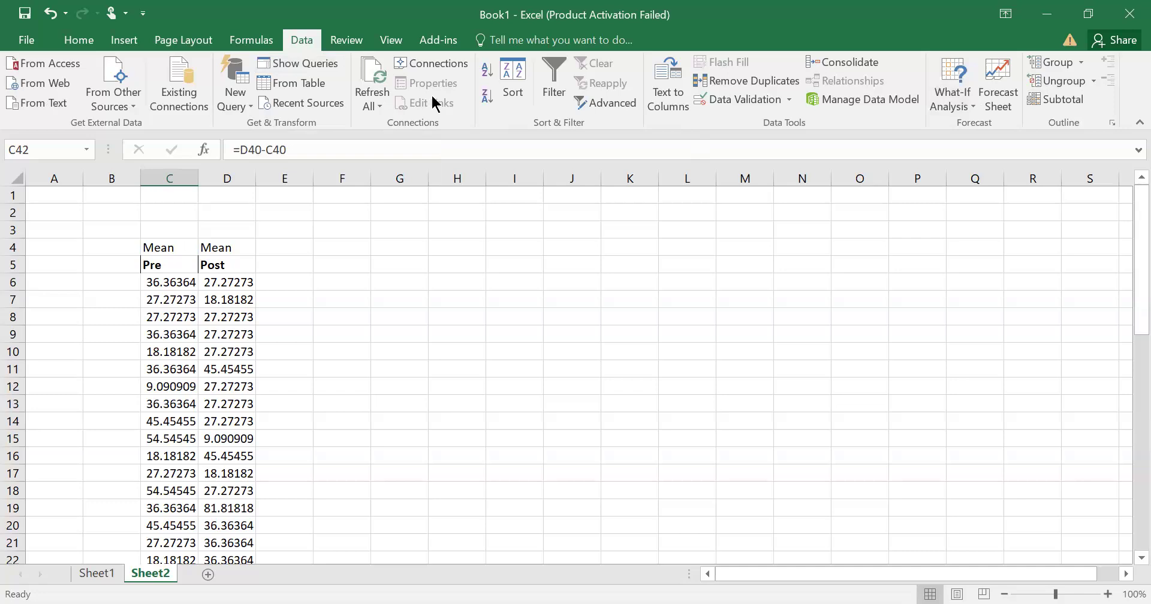
# - Enable the Analysis ToolPak in the Excel add-ins, keeping Excel2LaTeX active
pyautogui.click(26, 42)
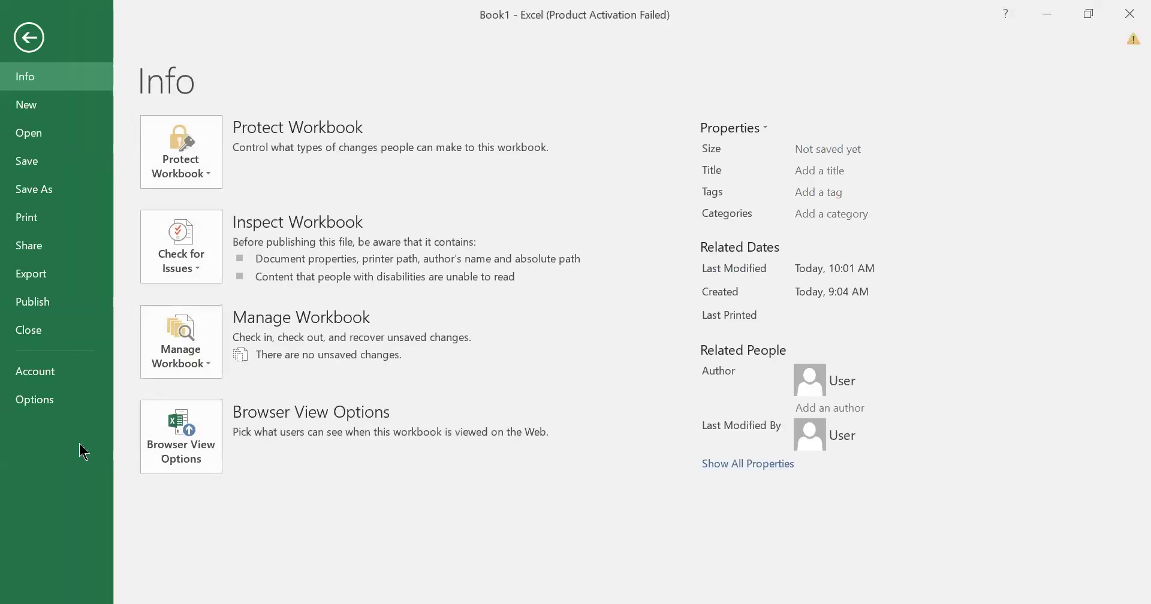
pyautogui.press('Escape')
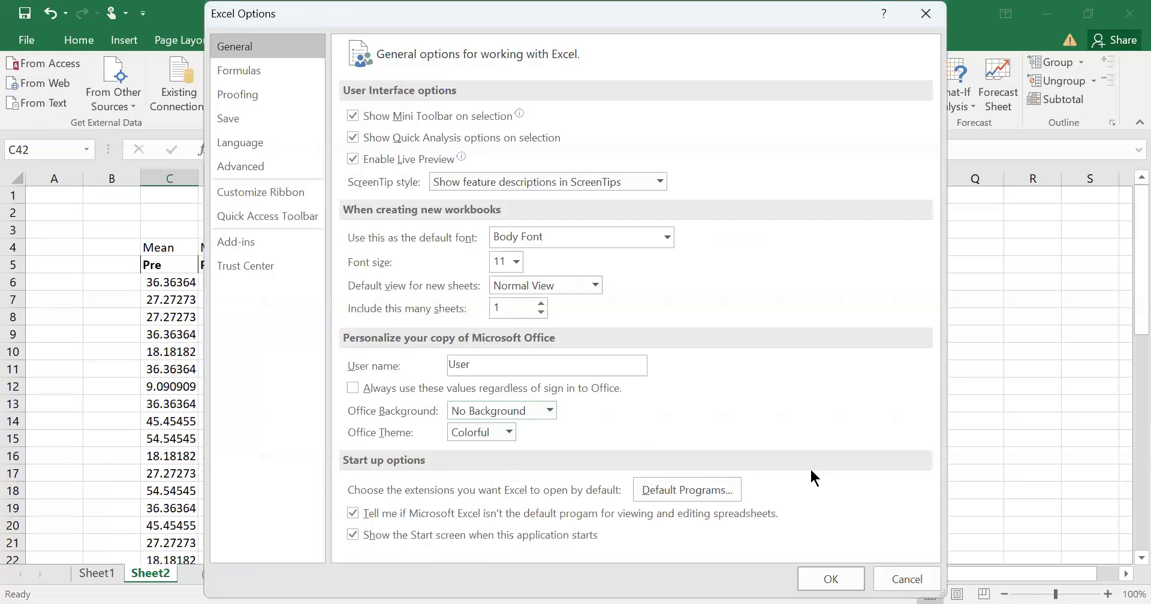
pyautogui.click(273, 142)
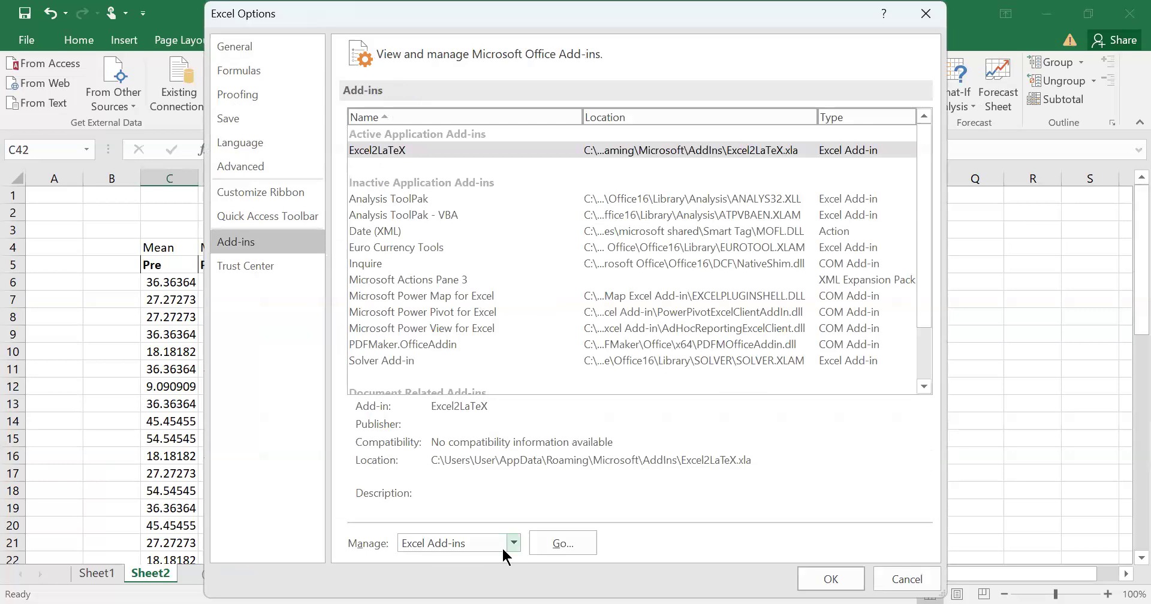
pyautogui.click(566, 544)
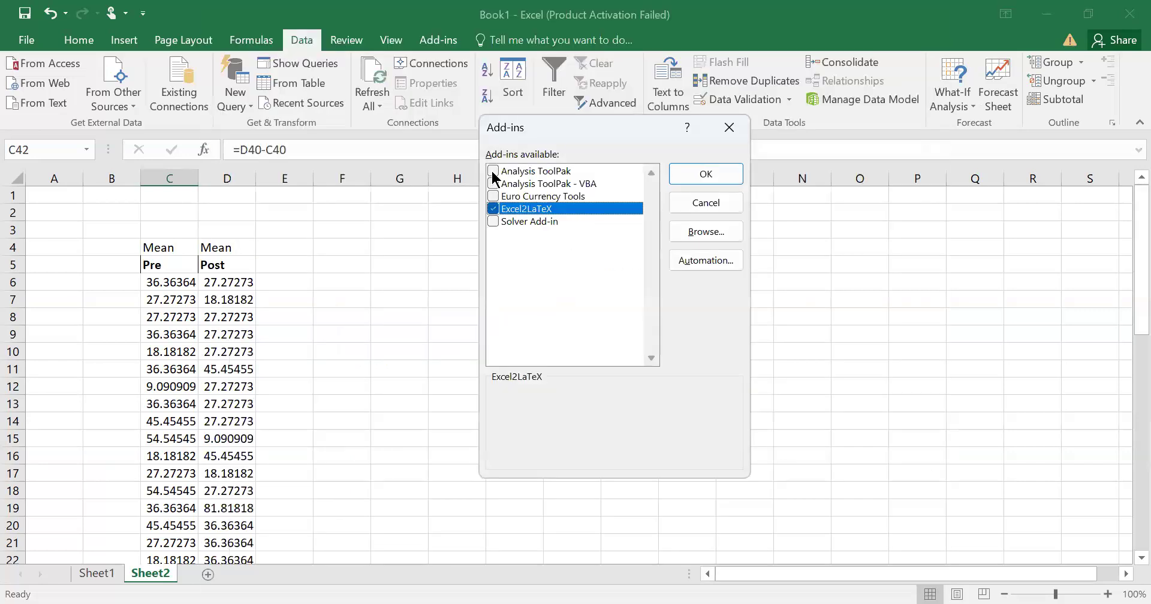
pyautogui.click(493, 171)
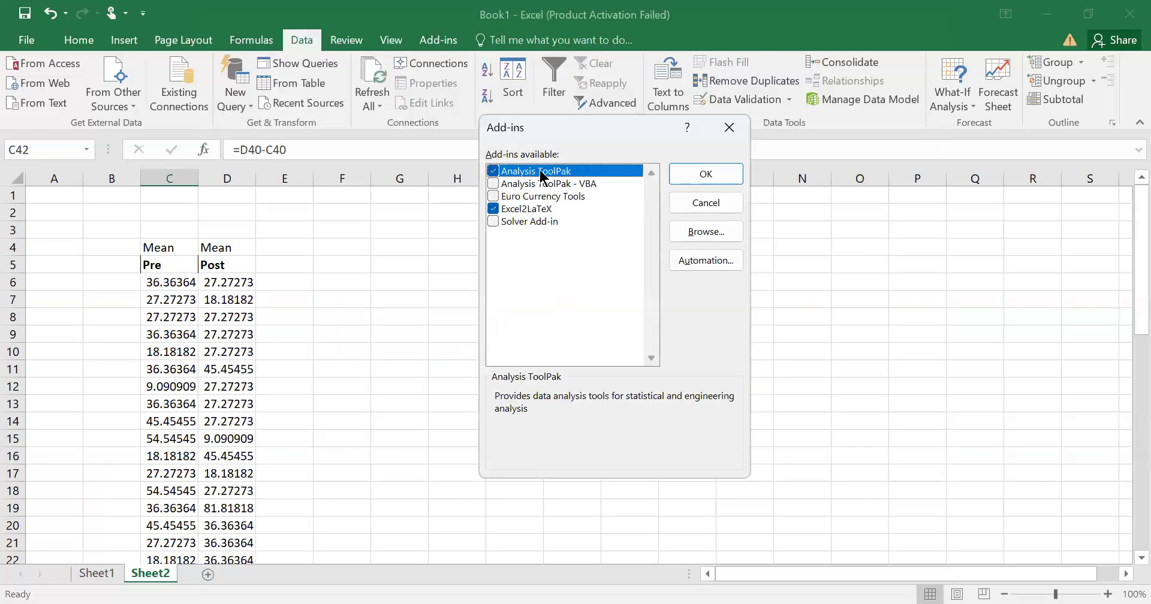
pyautogui.click(713, 186)
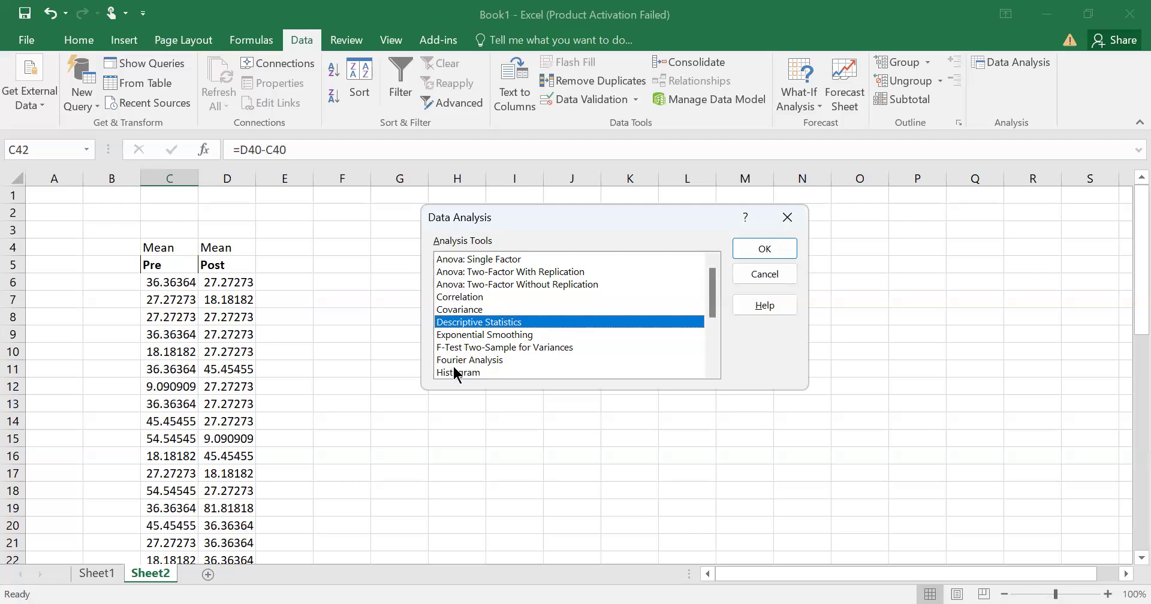
# - Look through the available Data Analysis tools and start Descriptive Statistics
pyautogui.moveTo(710, 304); pyautogui.dragTo(709, 328)
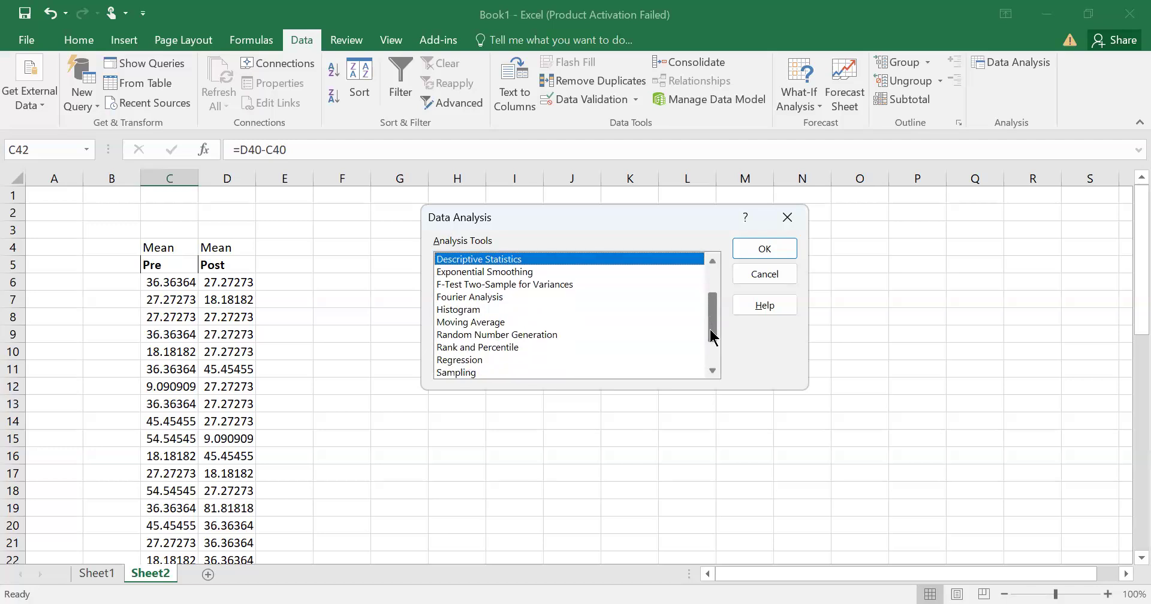
pyautogui.moveTo(710, 332); pyautogui.dragTo(711, 356)
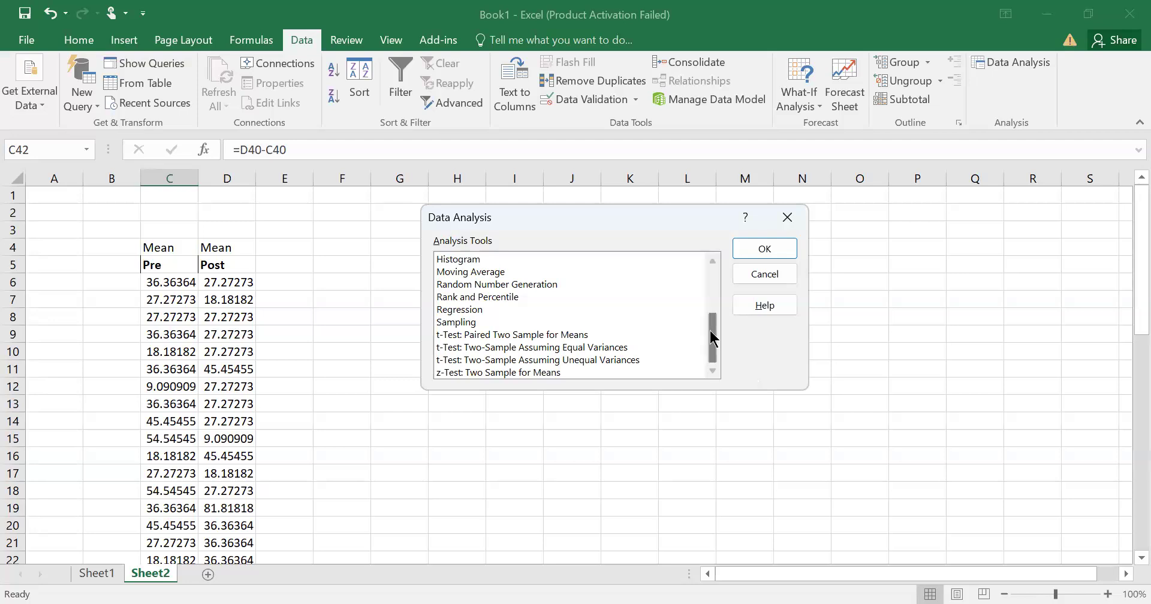
pyautogui.moveTo(710, 336); pyautogui.dragTo(713, 288)
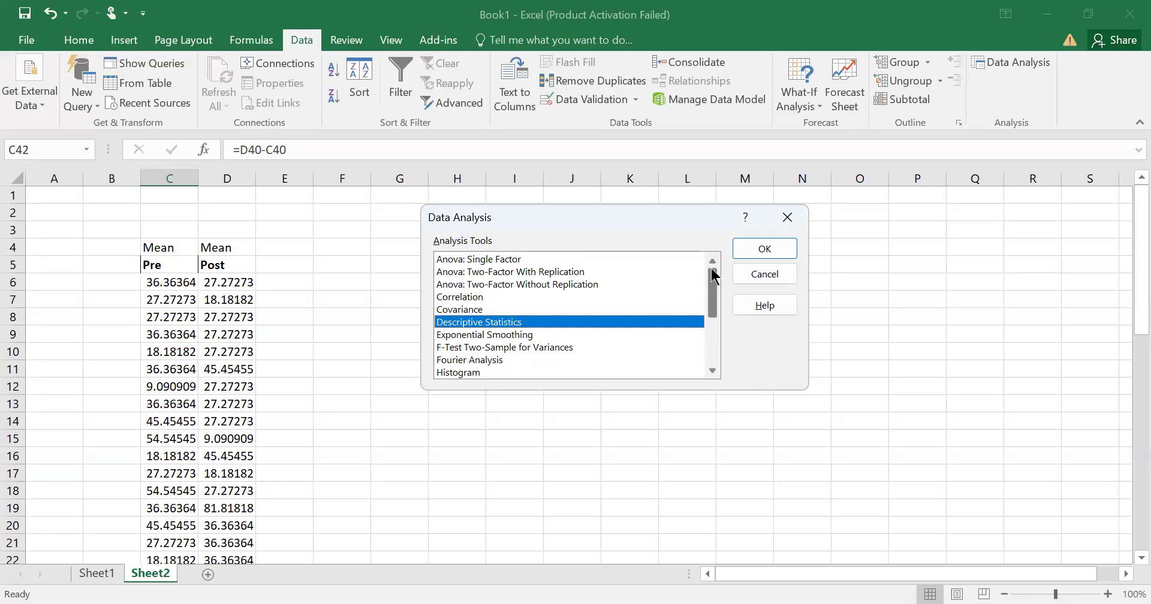
pyautogui.moveTo(712, 281)
pyautogui.mouseDown()
pyautogui.moveTo(713, 293)
pyautogui.moveTo(712, 282)
pyautogui.mouseUp()
pyautogui.click(765, 249)
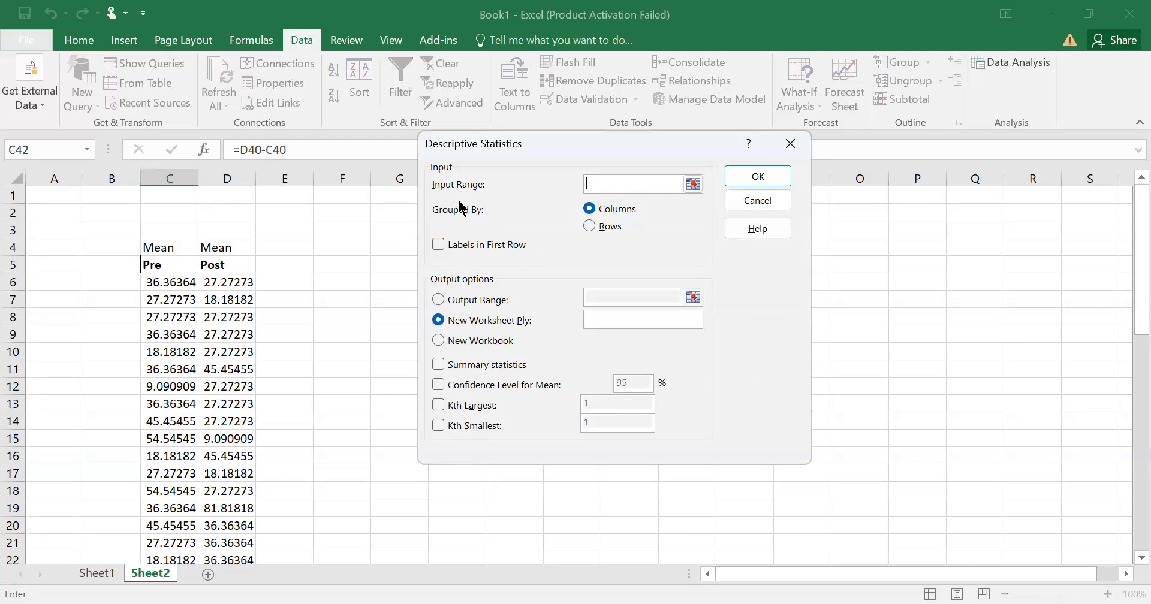
# - Set the Descriptive Statistics input range to the pre-test scores C6:C37 and the output range to cell H6
pyautogui.click(163, 281)
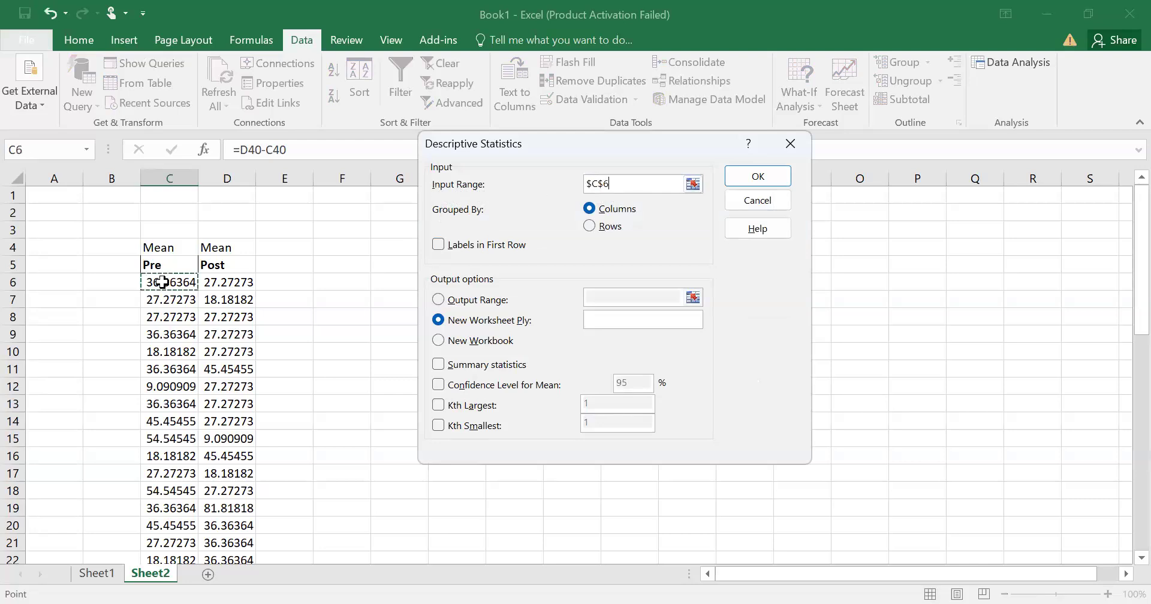
pyautogui.moveTo(163, 282); pyautogui.dragTo(189, 526)
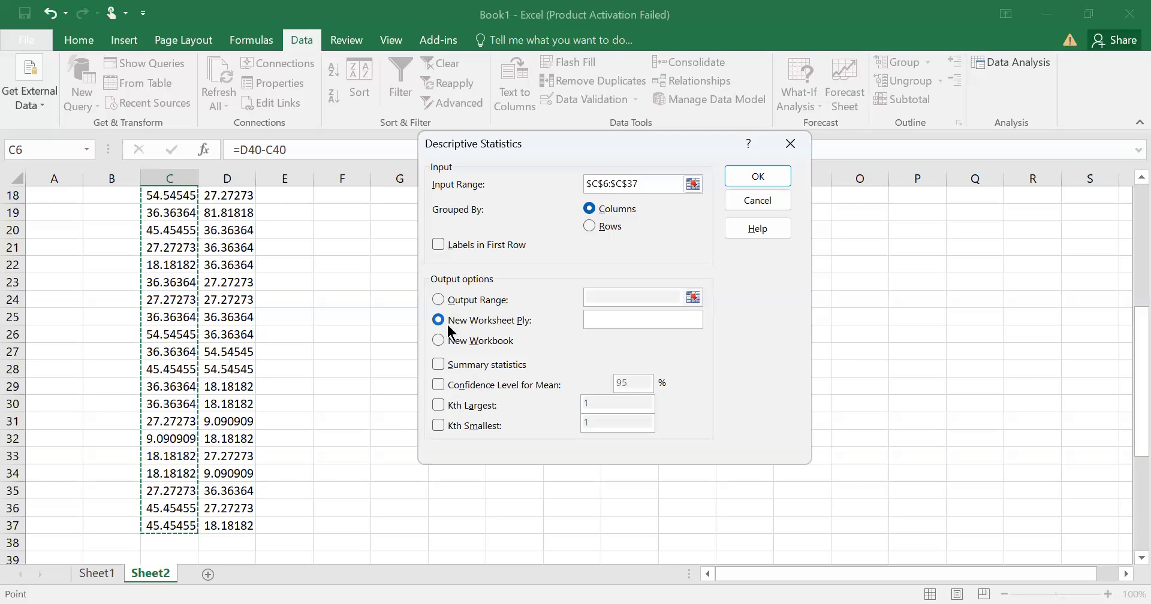
pyautogui.click(433, 323)
pyautogui.click(478, 301)
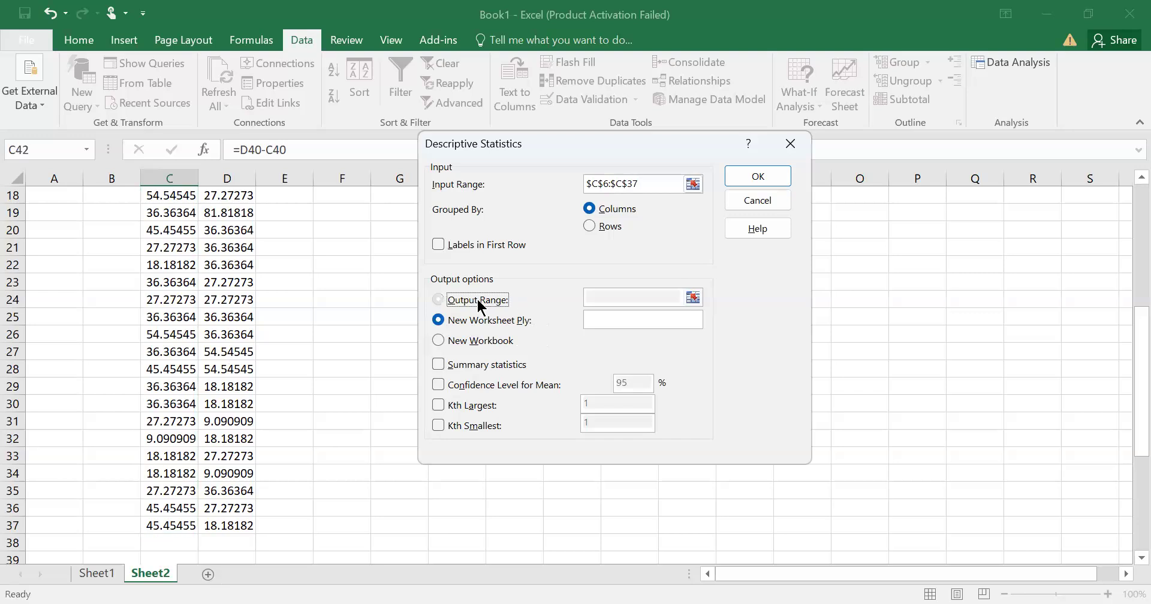
pyautogui.click(594, 287)
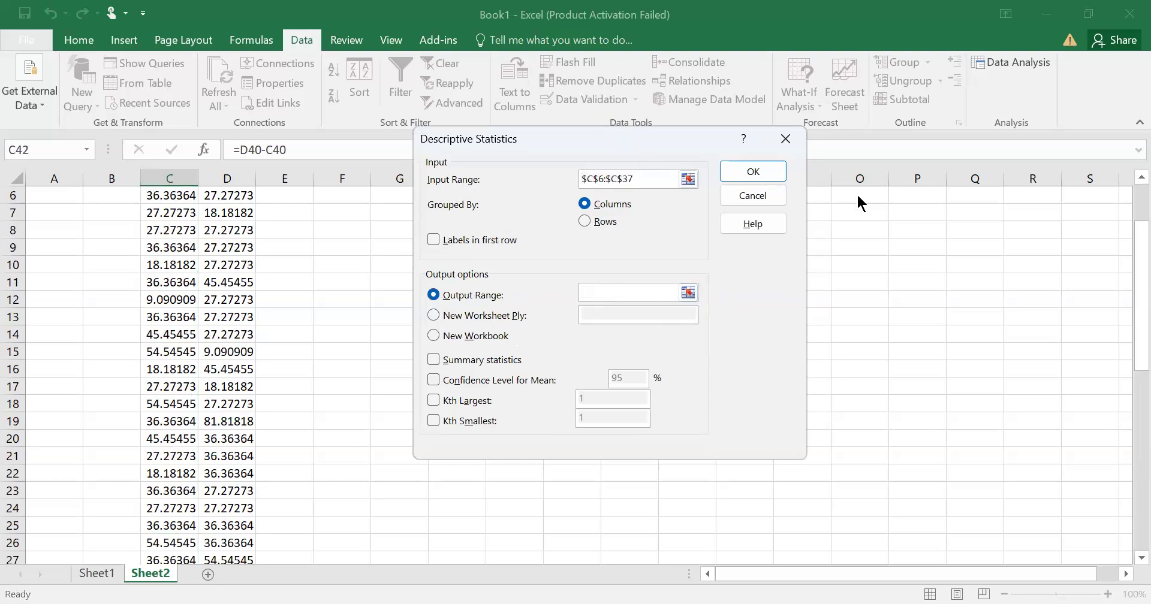
pyautogui.moveTo(858, 193); pyautogui.dragTo(858, 194)
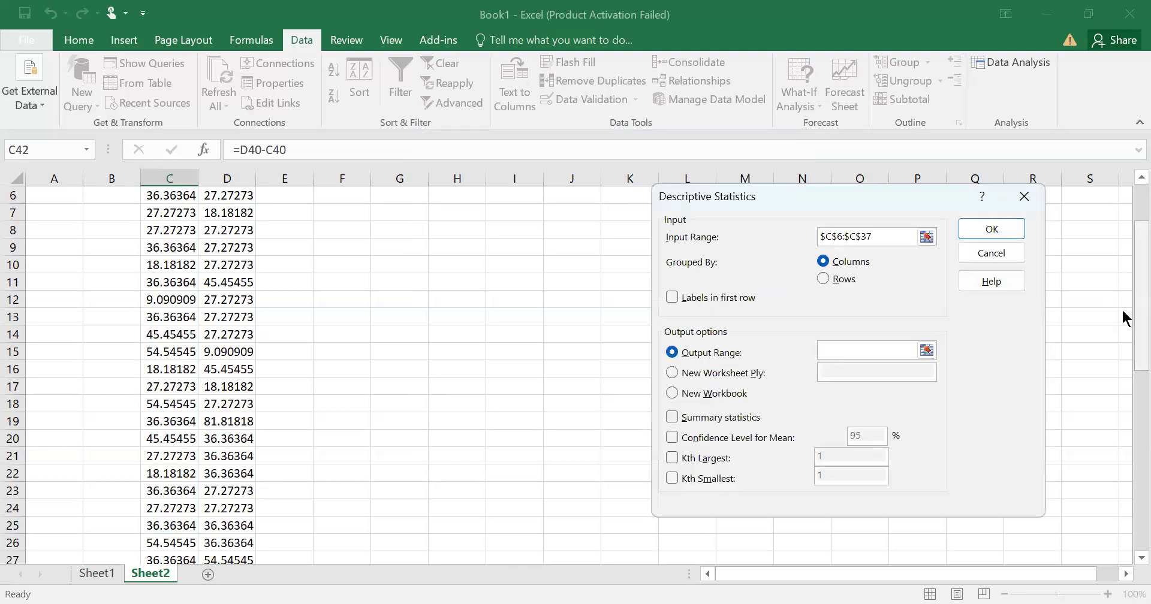
pyautogui.scroll(2, 1126, 276)
pyautogui.click(454, 281)
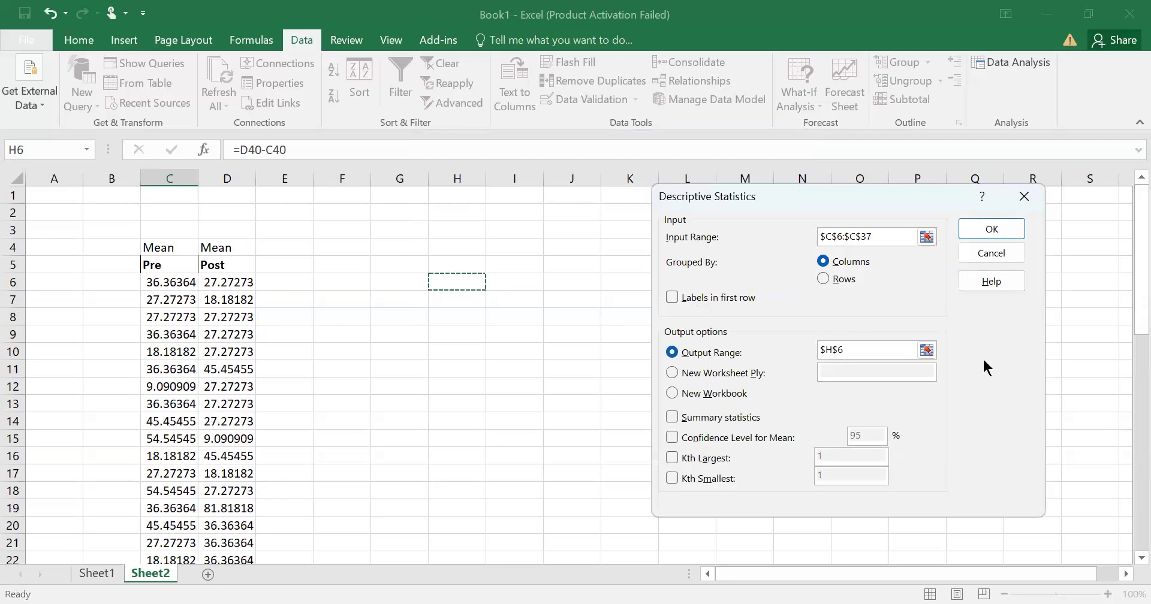
# - Include summary statistics and generate the descriptive statistics table for the pre-test scores
pyautogui.click(985, 230)
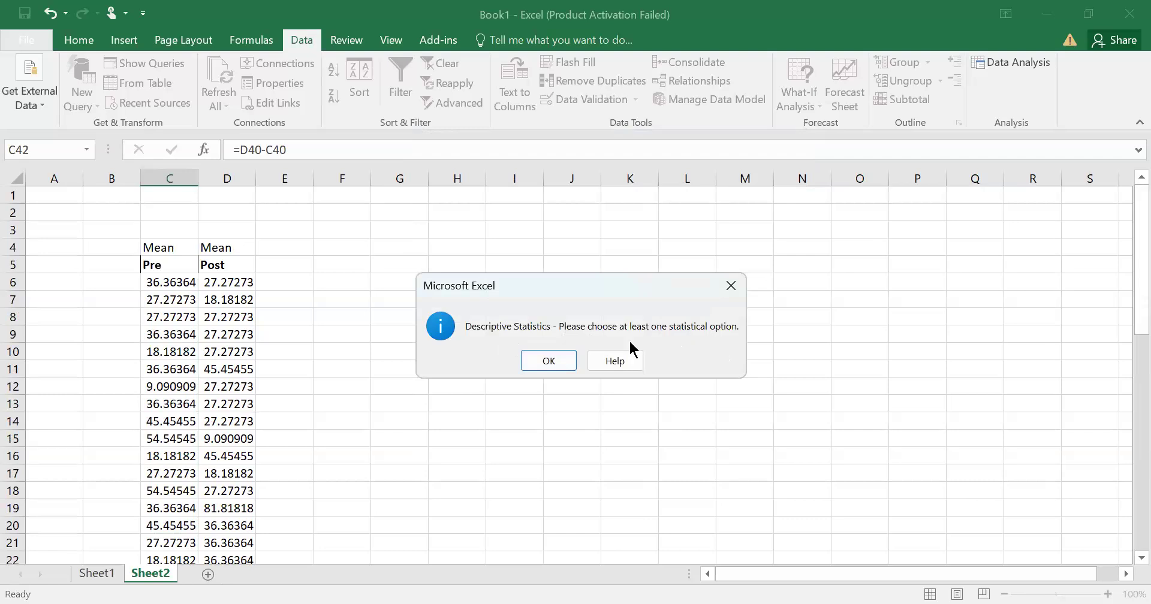
pyautogui.click(548, 361)
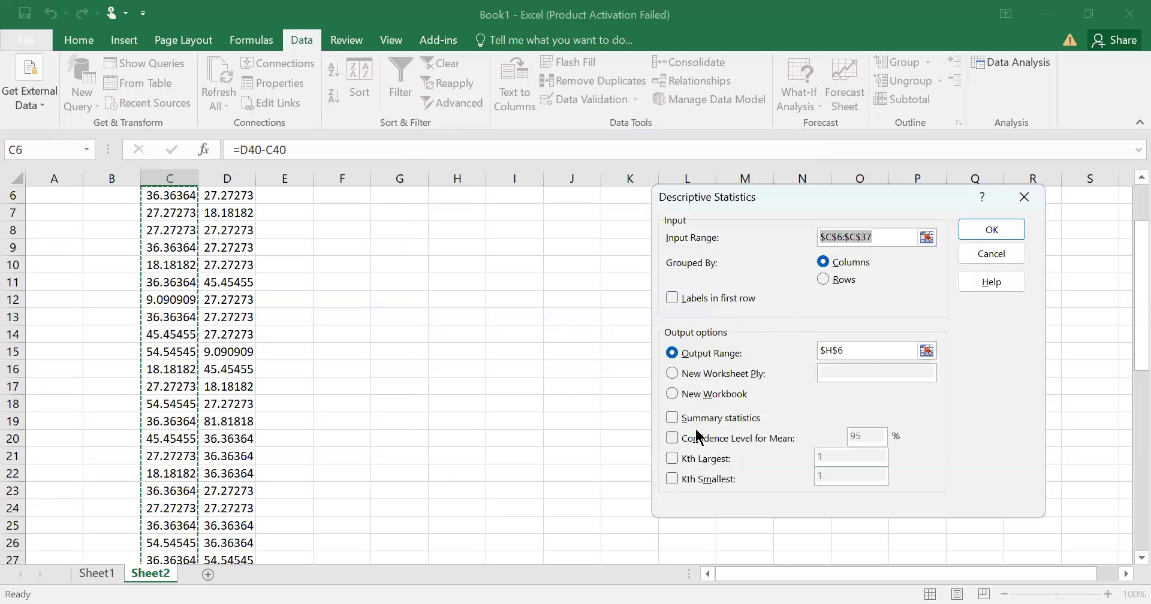
pyautogui.click(671, 419)
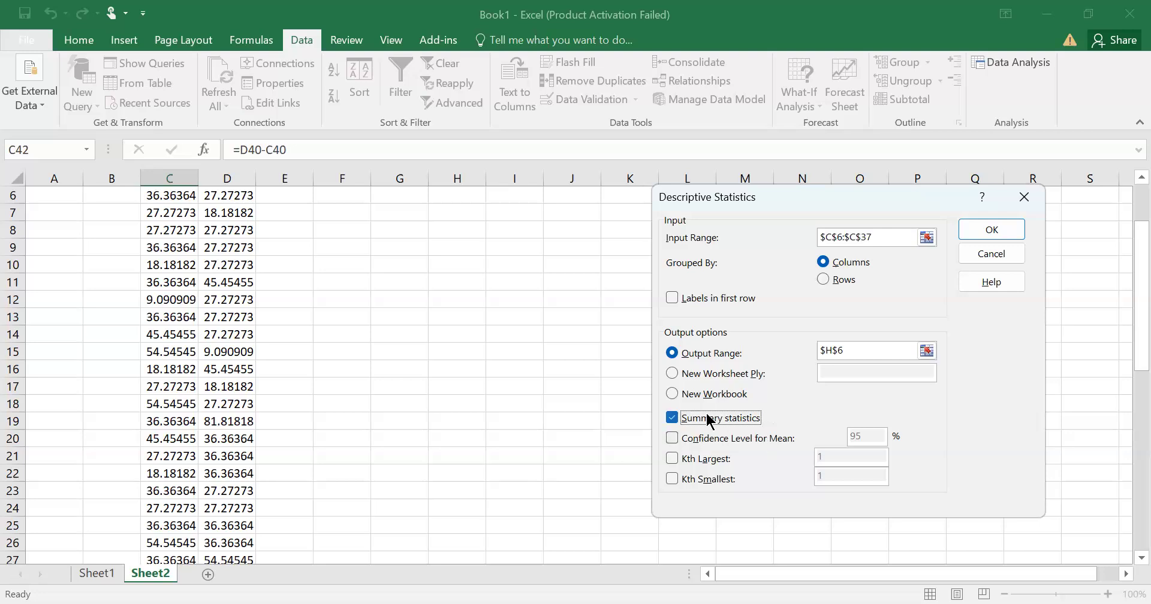
pyautogui.click(992, 231)
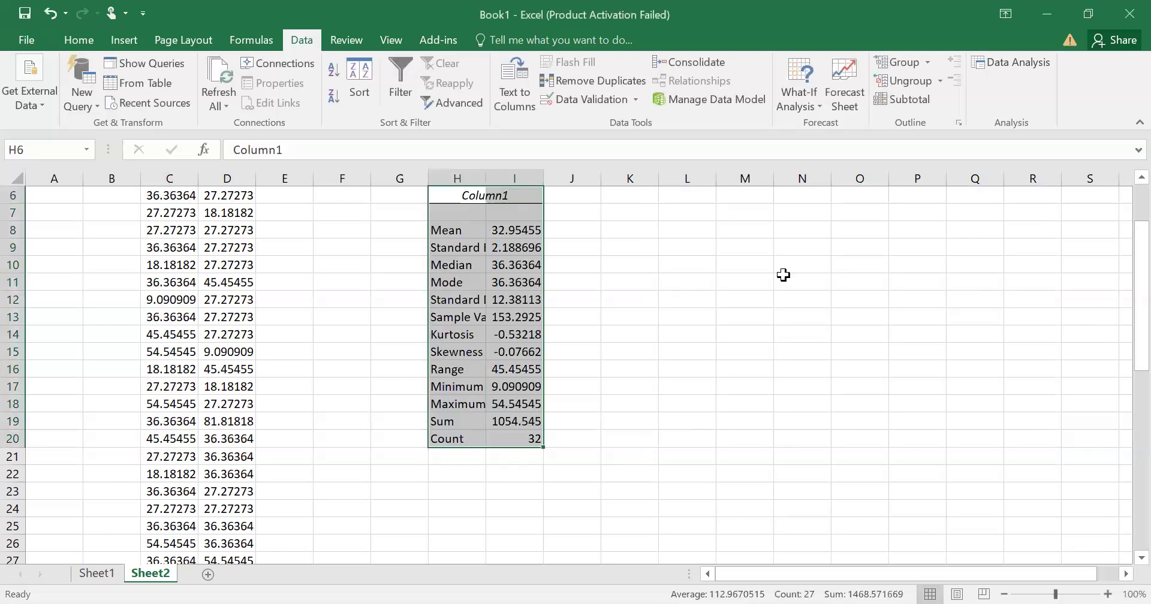
# - Compare the mean in the generated statistics table with the pre-test mean calculated in cell C40
pyautogui.click(450, 234)
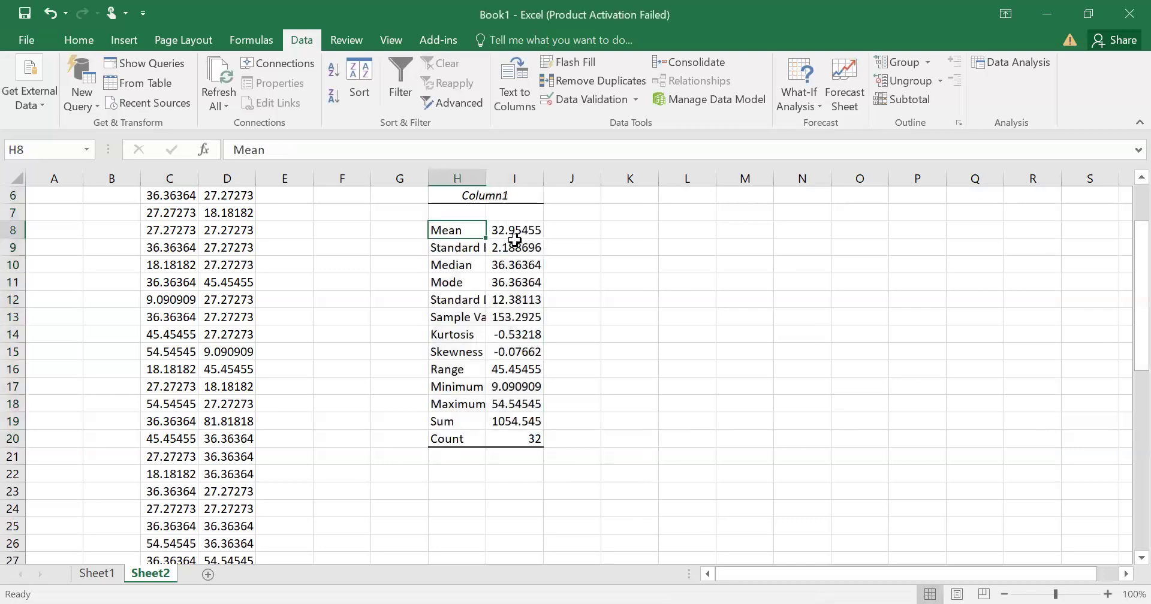
pyautogui.moveTo(1125, 294); pyautogui.dragTo(1125, 423)
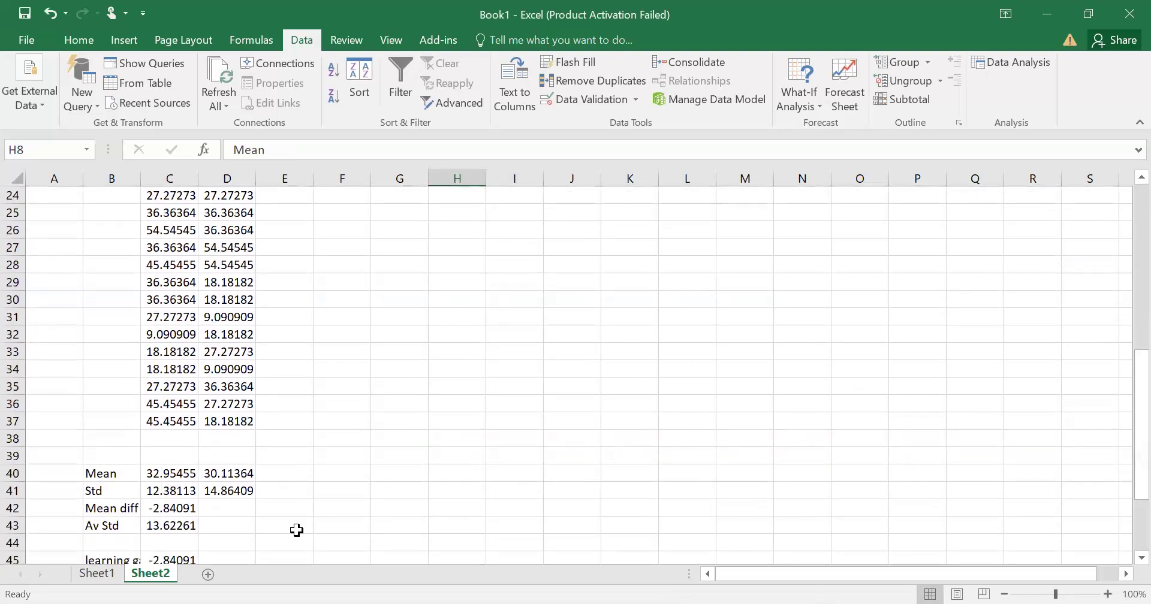
pyautogui.click(177, 474)
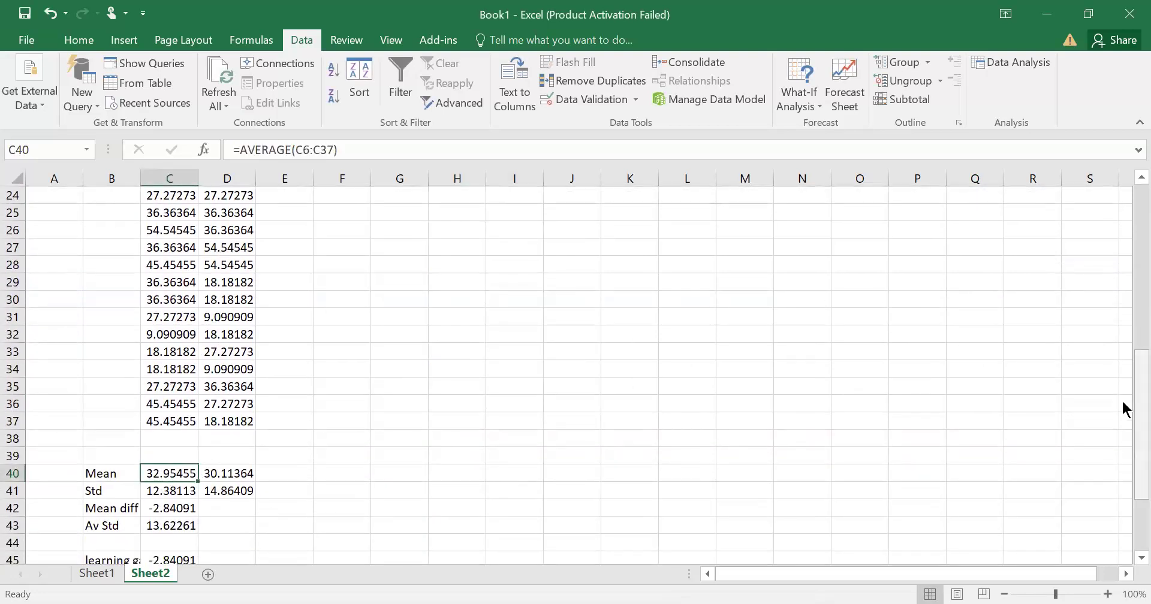
pyautogui.moveTo(1125, 409); pyautogui.dragTo(1125, 243)
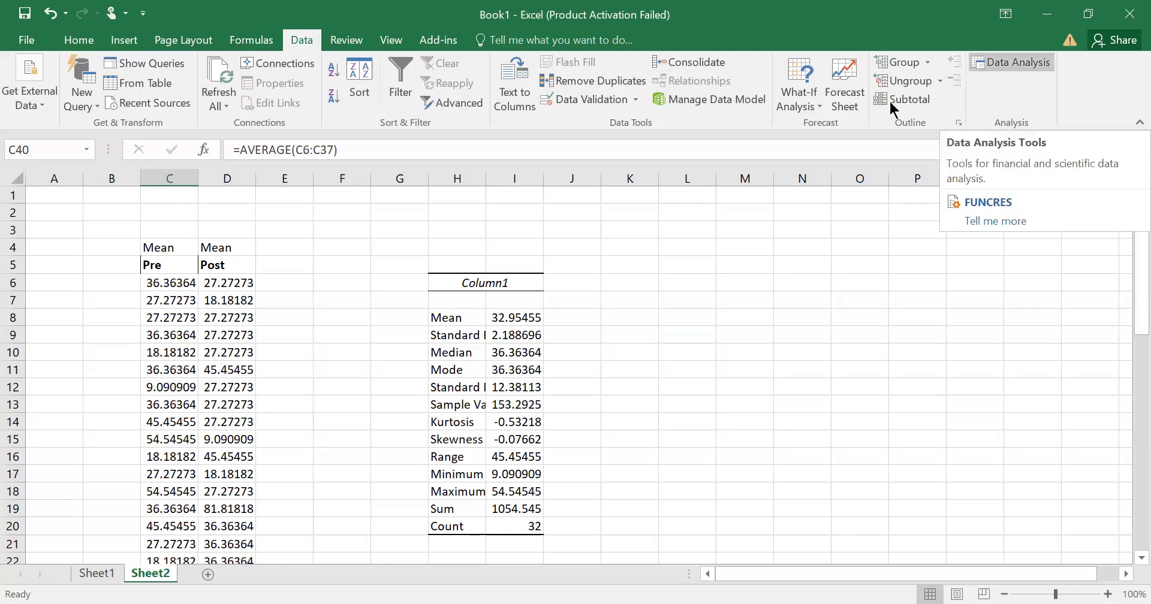
# - Start the t-Test: Paired Two Sample for Means with C6:C37 as variable 1 and D6:D37 as variable 2
pyautogui.click(1012, 62)
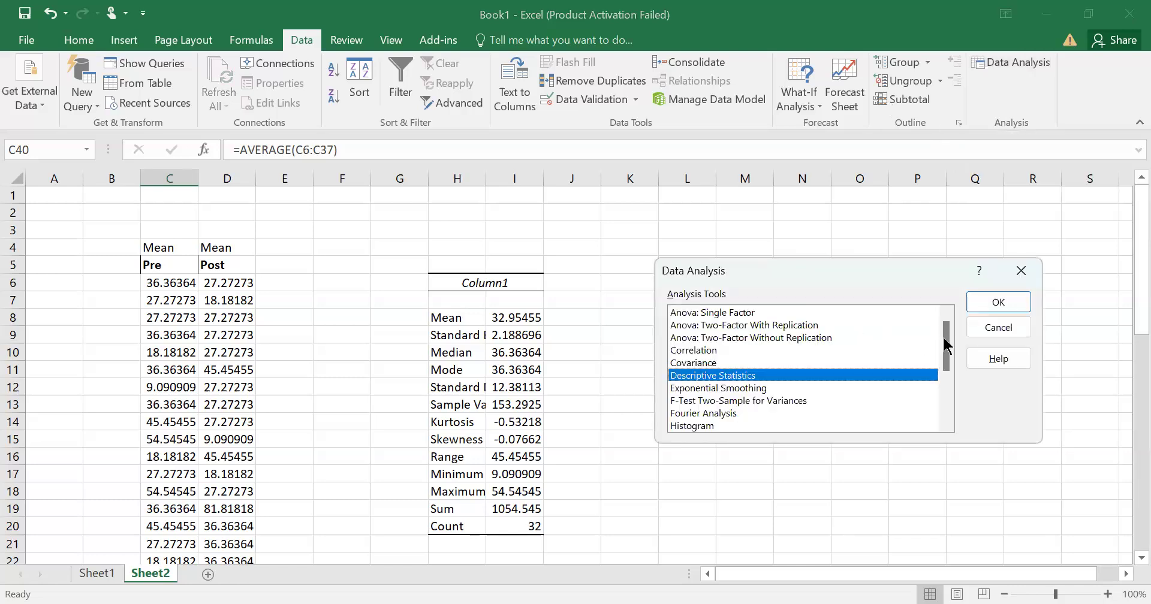
pyautogui.moveTo(945, 340); pyautogui.dragTo(946, 390)
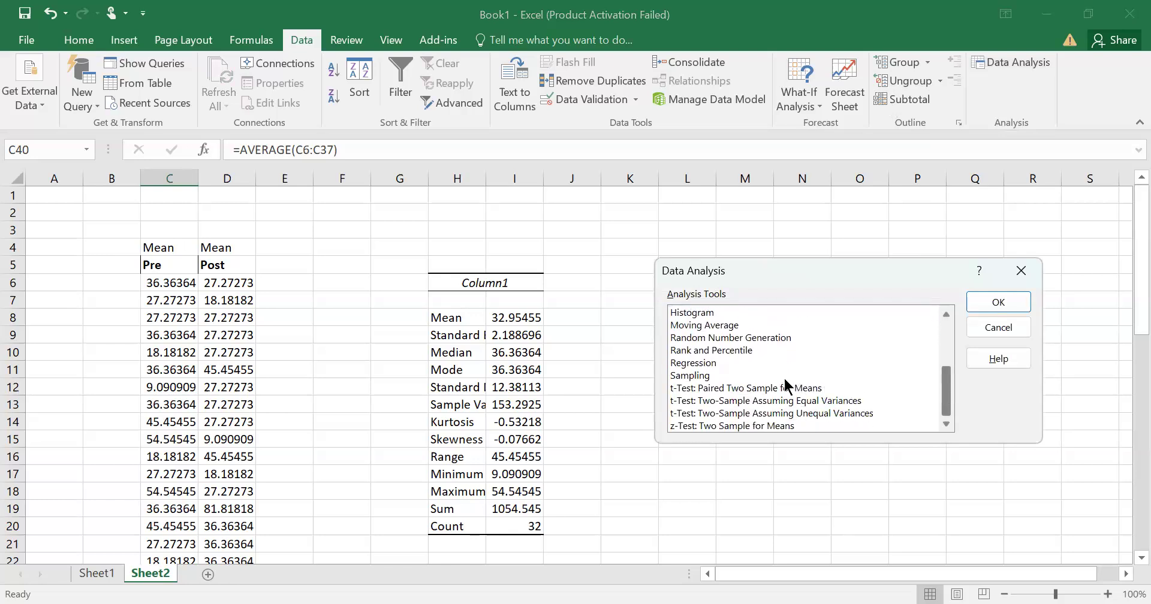
pyautogui.click(744, 387)
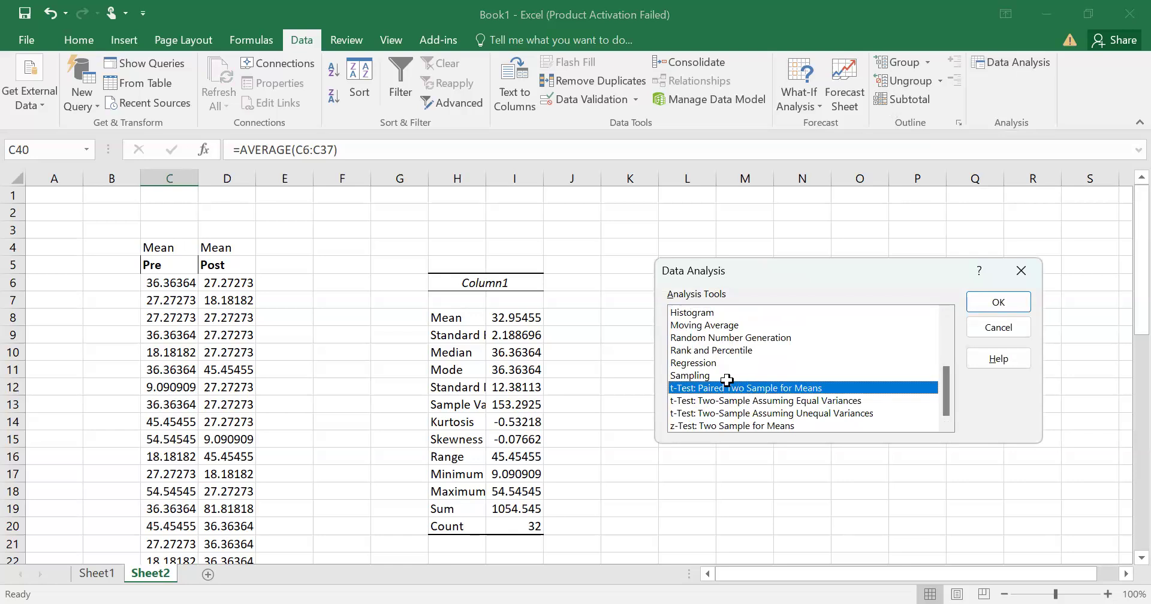
pyautogui.press('Return')
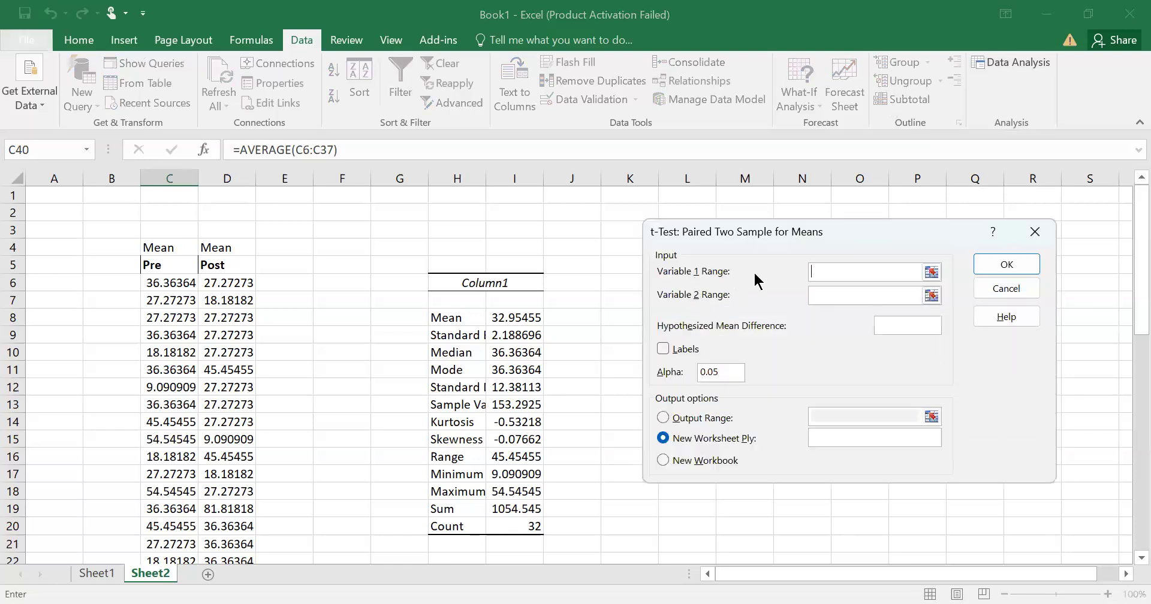
pyautogui.moveTo(171, 282); pyautogui.dragTo(178, 509)
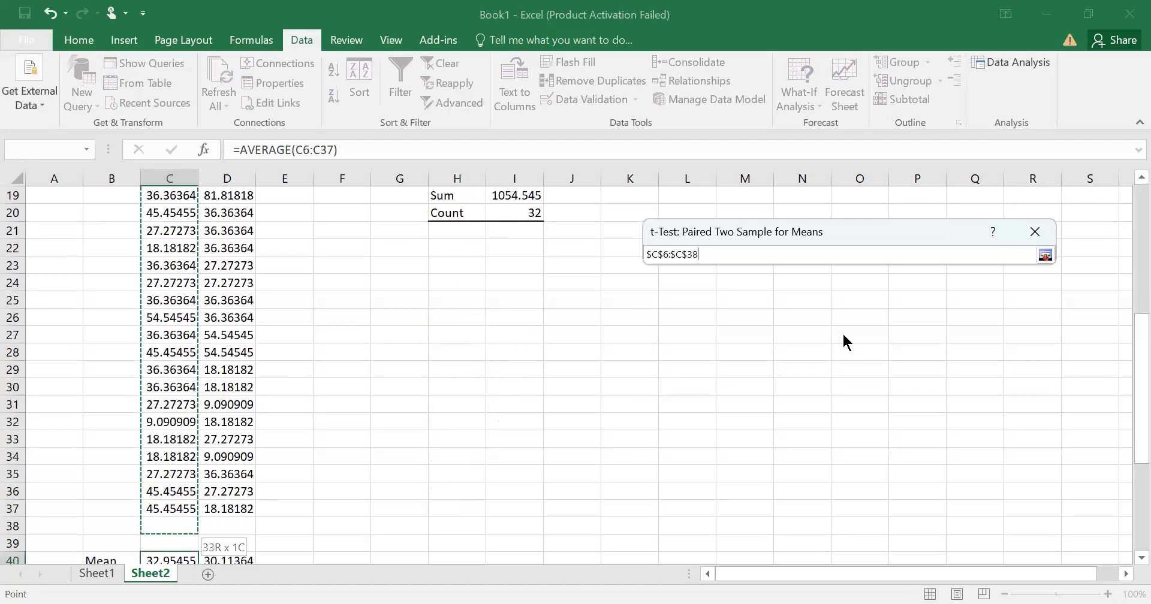
pyautogui.click(829, 298)
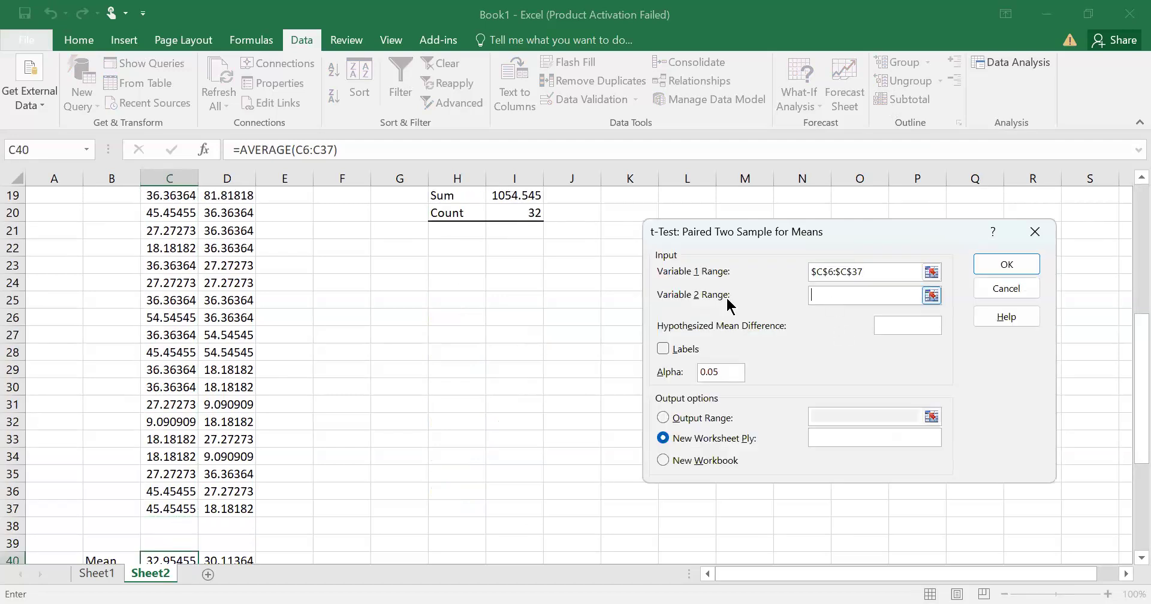
pyautogui.moveTo(222, 509); pyautogui.dragTo(230, 396)
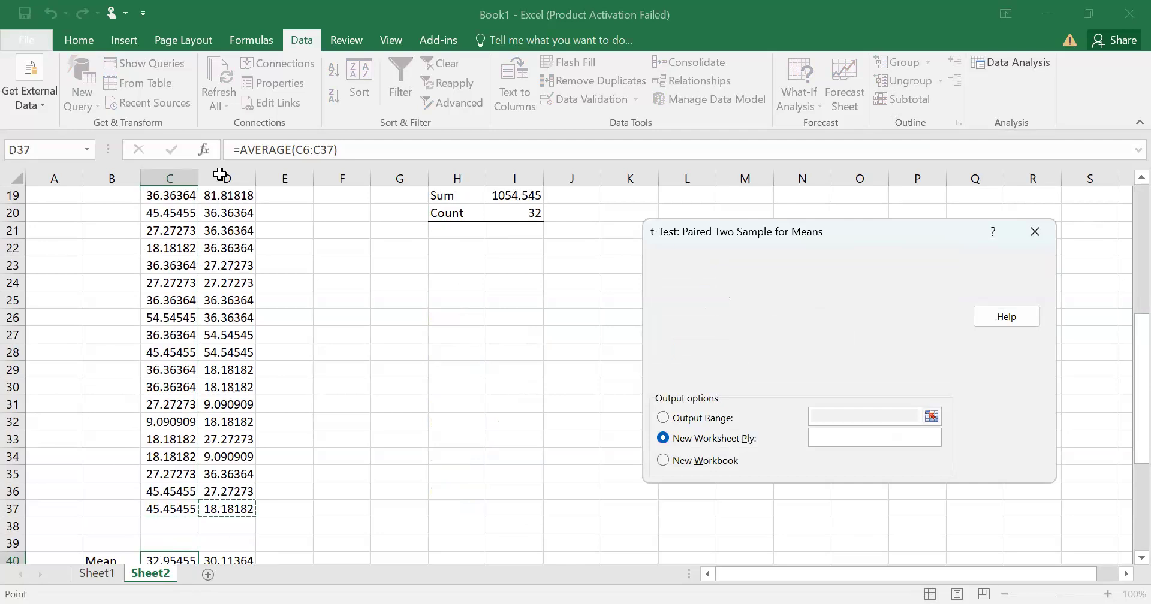
pyautogui.moveTo(220, 174); pyautogui.dragTo(214, 227)
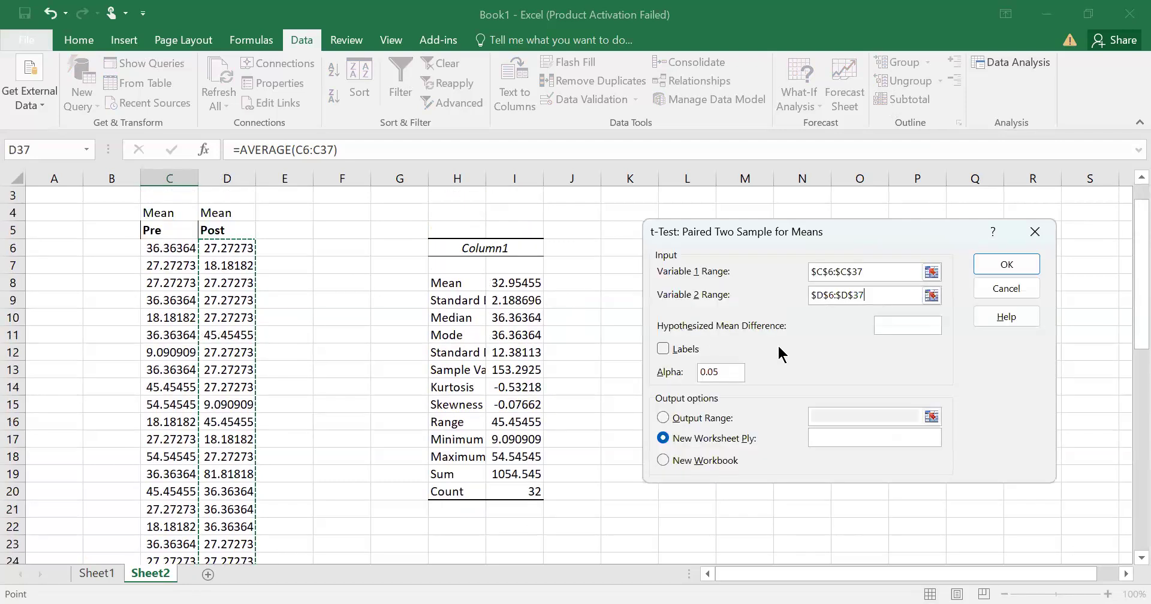
# - Send the paired t-test output to cell K6, leaving the hypothesized mean difference blank, and run the test
pyautogui.click(894, 327)
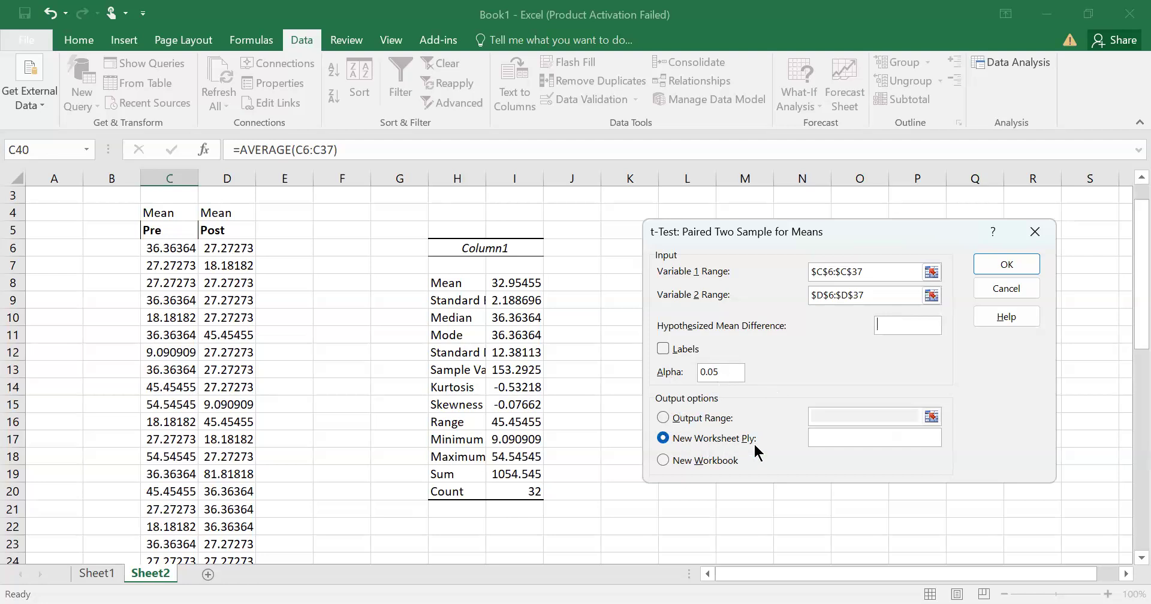
pyautogui.click(667, 420)
pyautogui.click(856, 413)
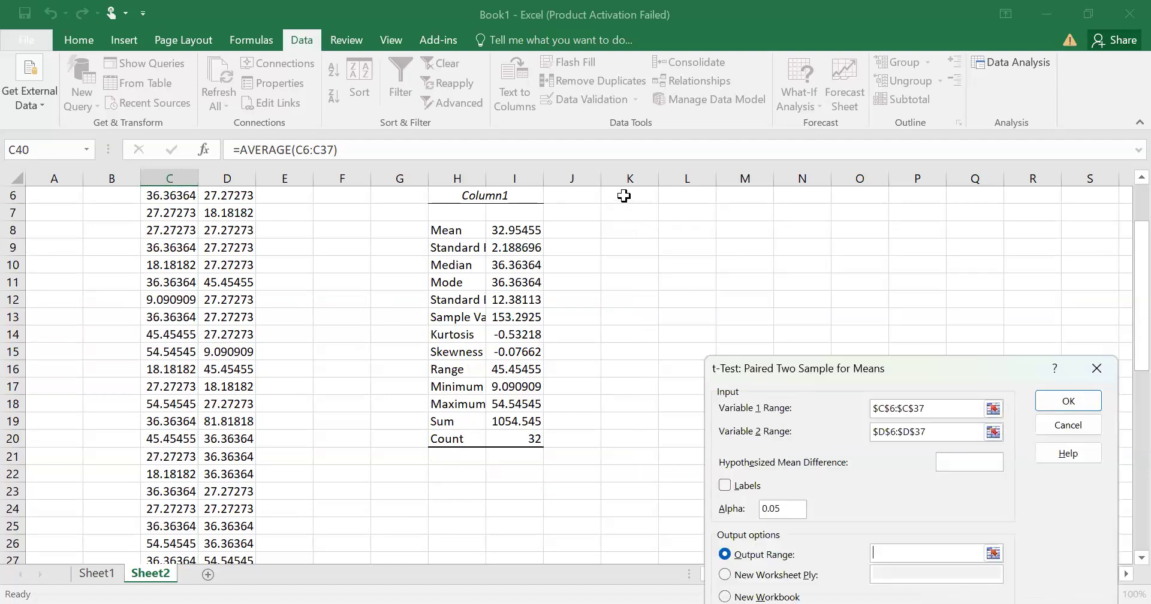
pyautogui.click(624, 196)
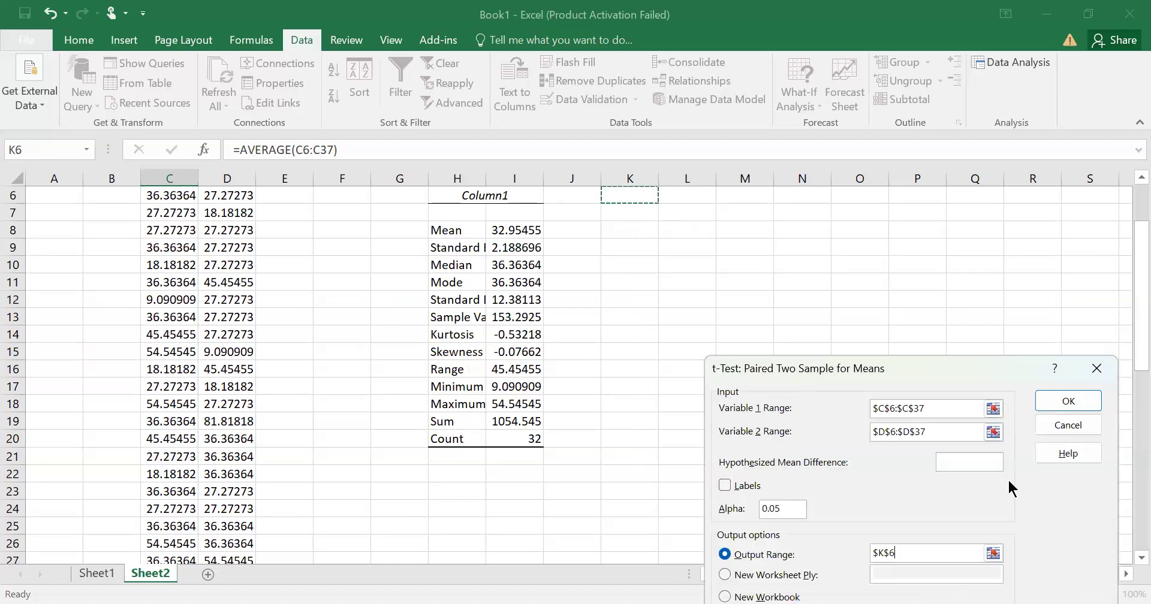
pyautogui.click(1065, 406)
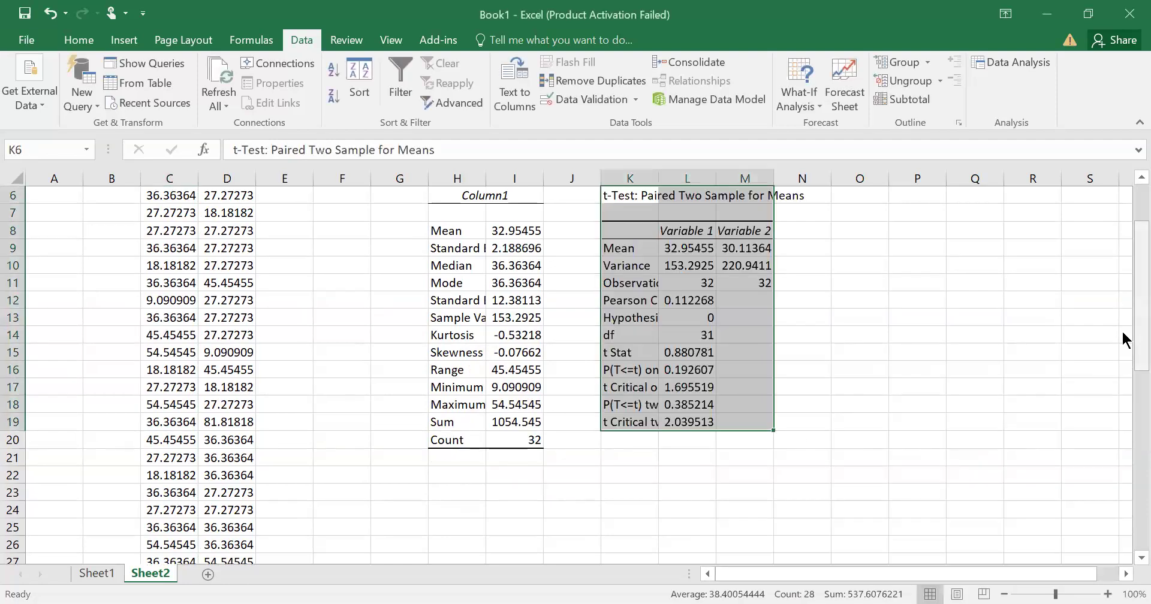
# - Rename the t-test table's two variable headings in L8 and M8 as "Pre" and "Post"
pyautogui.scroll(2, 1124, 301)
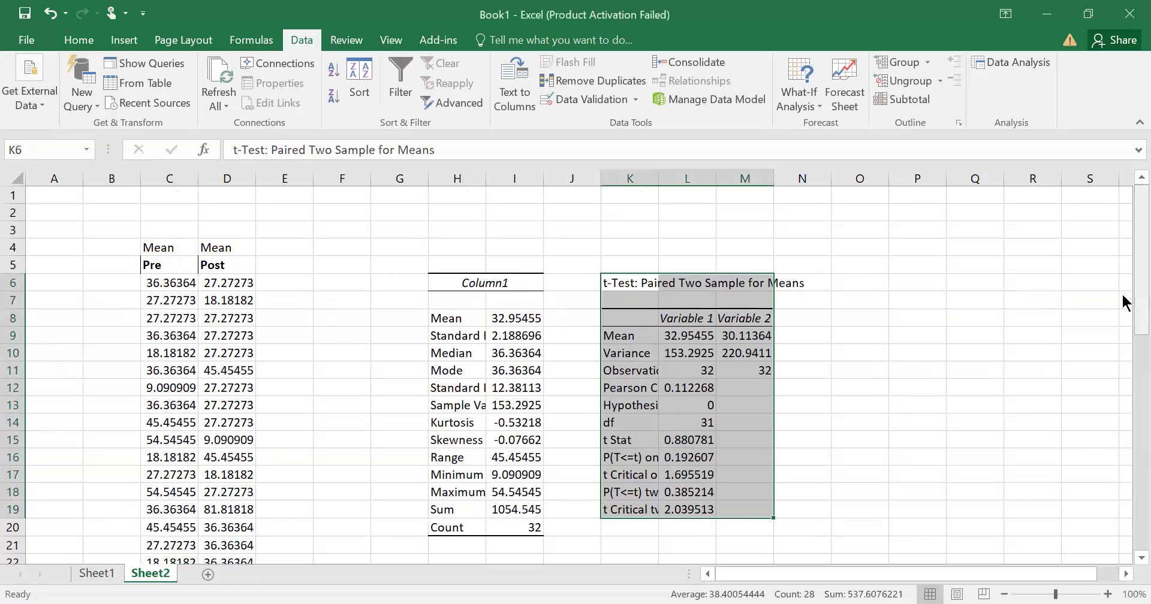
pyautogui.click(690, 322)
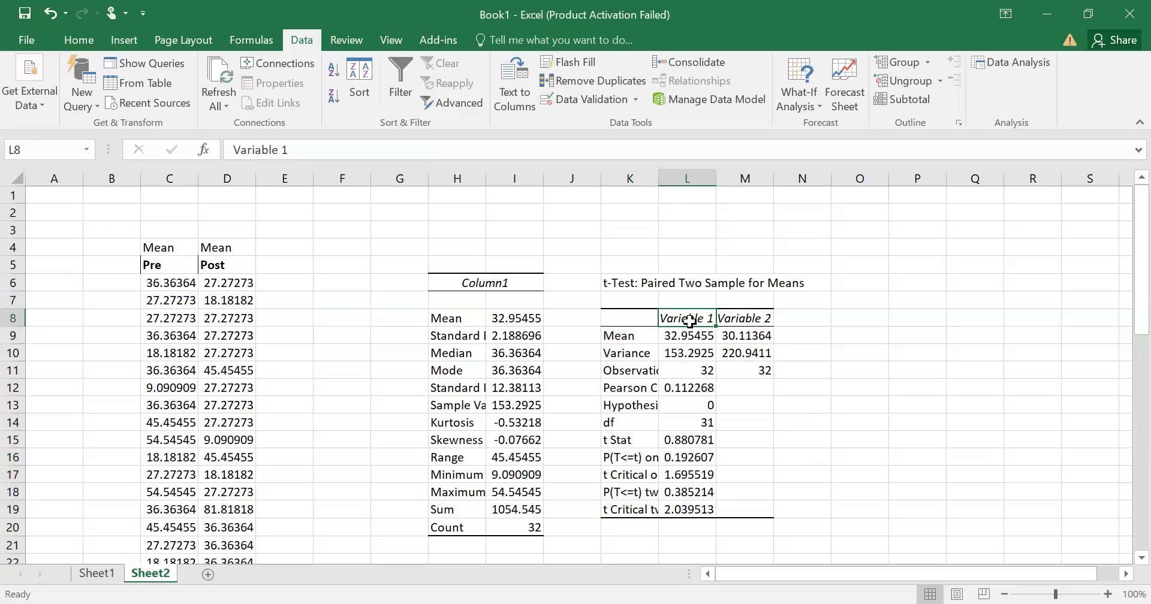
pyautogui.write('Pre')
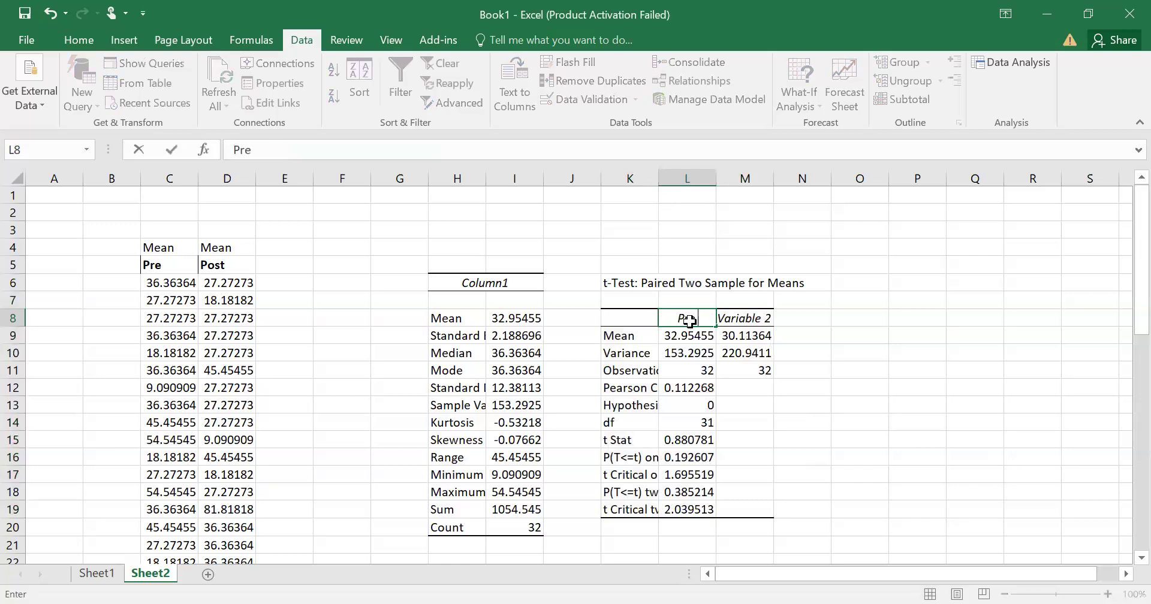
pyautogui.click(742, 319)
pyautogui.write('Post')
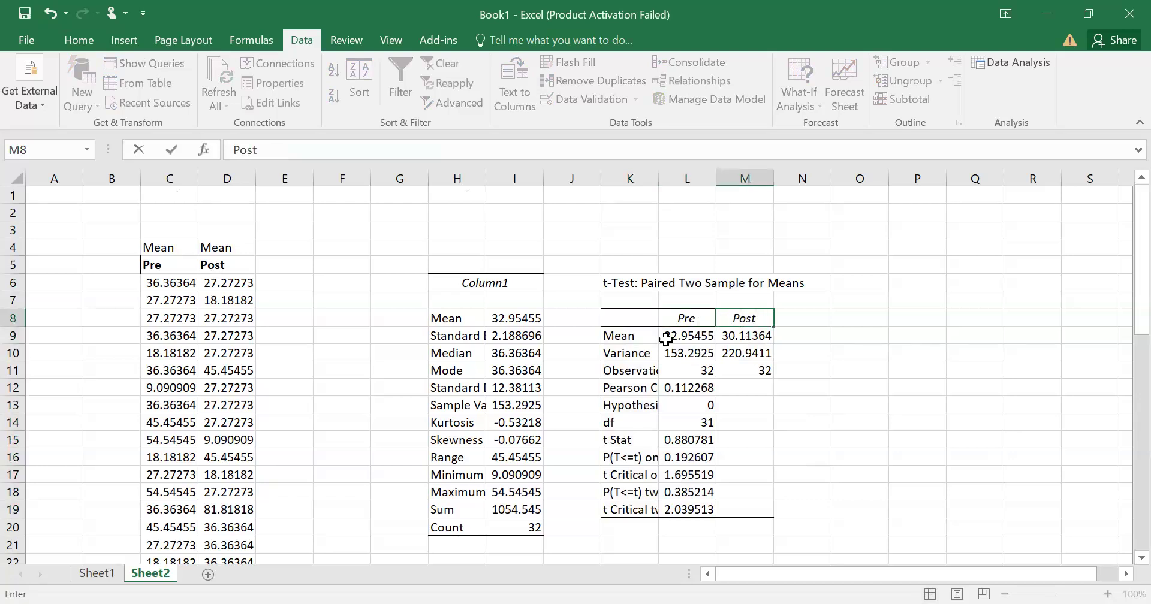
pyautogui.click(858, 336)
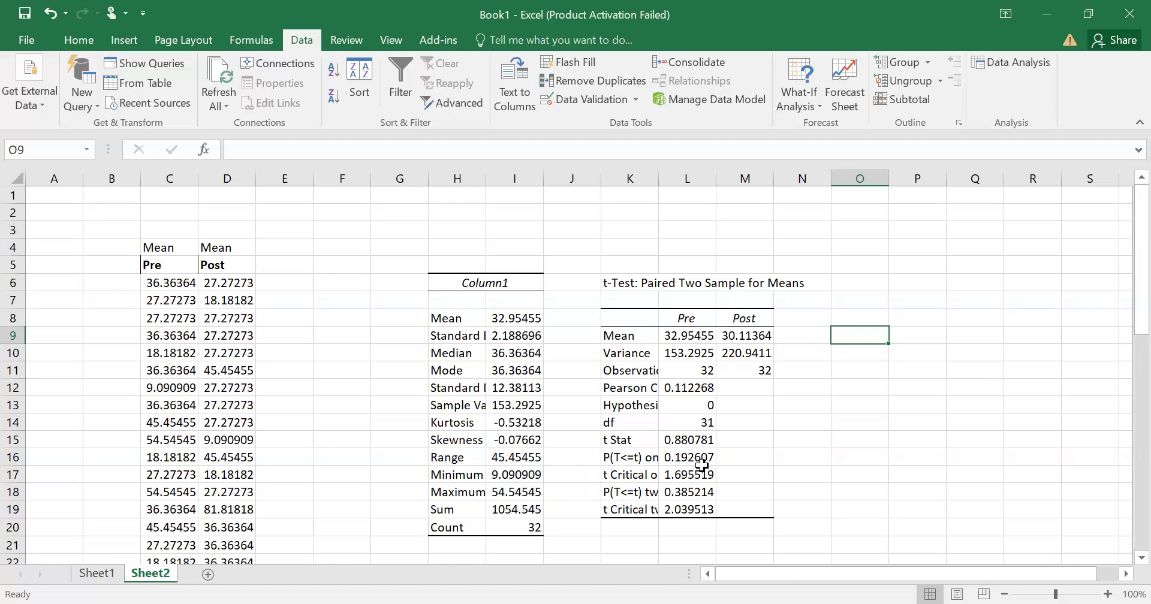
# - Widen column K to fit the full t-test row labels and inspect the one-tail p-value
pyautogui.click(624, 456)
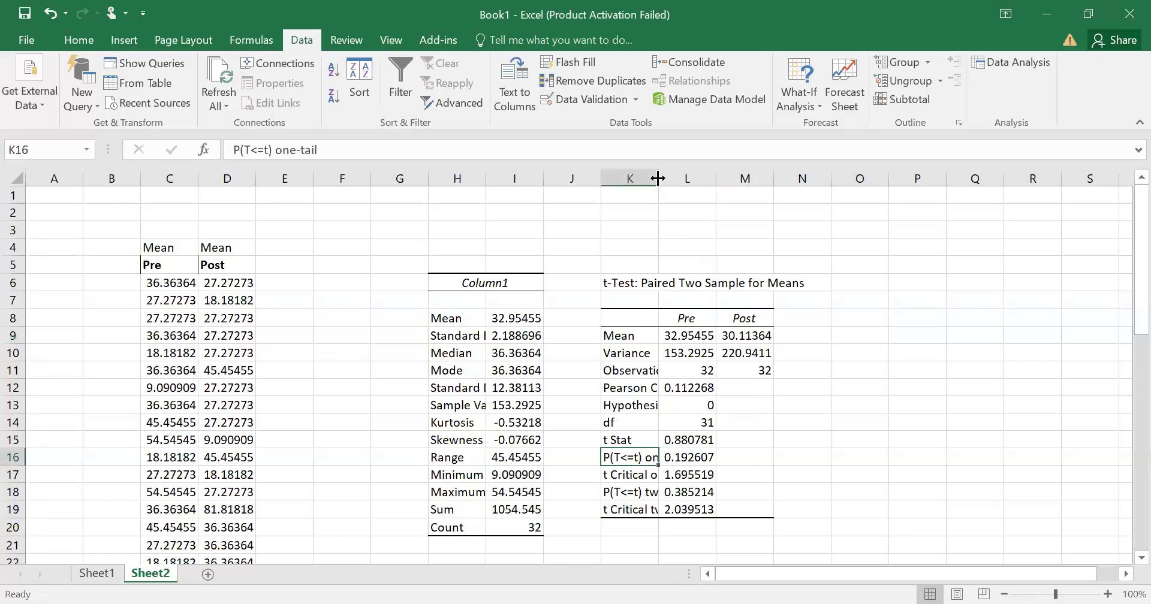
pyautogui.moveTo(657, 178); pyautogui.dragTo(781, 180)
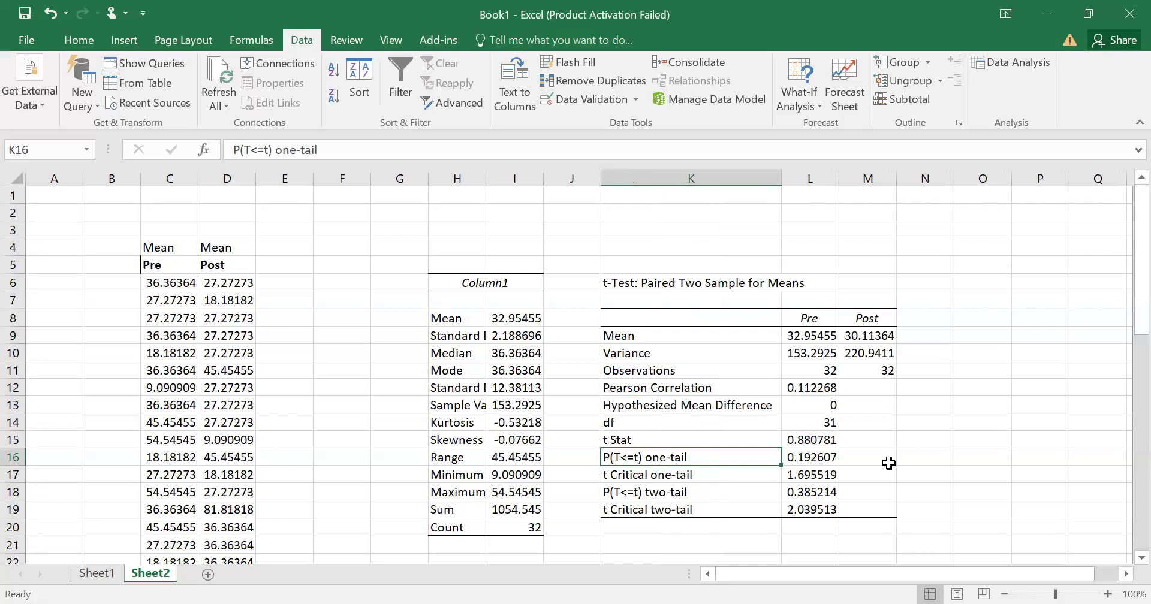
pyautogui.click(806, 456)
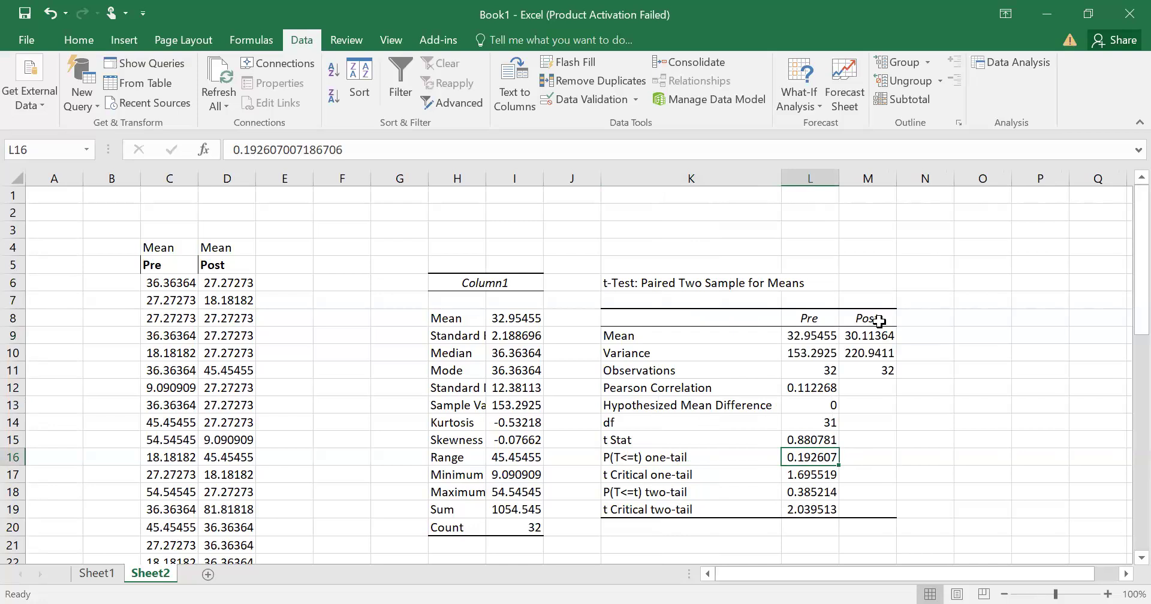
pyautogui.click(952, 336)
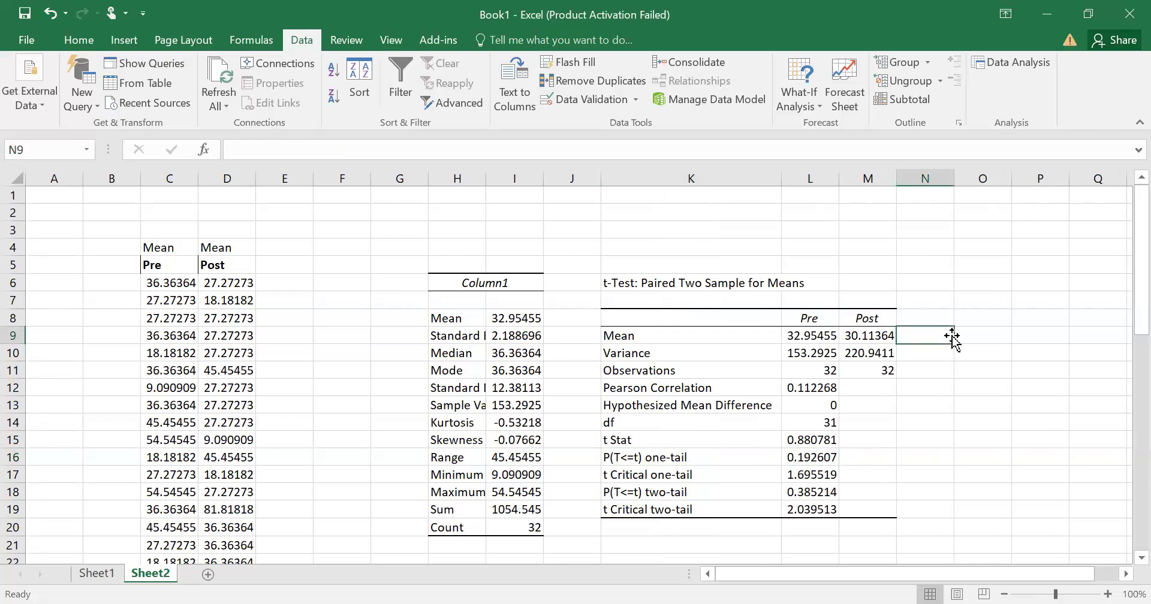